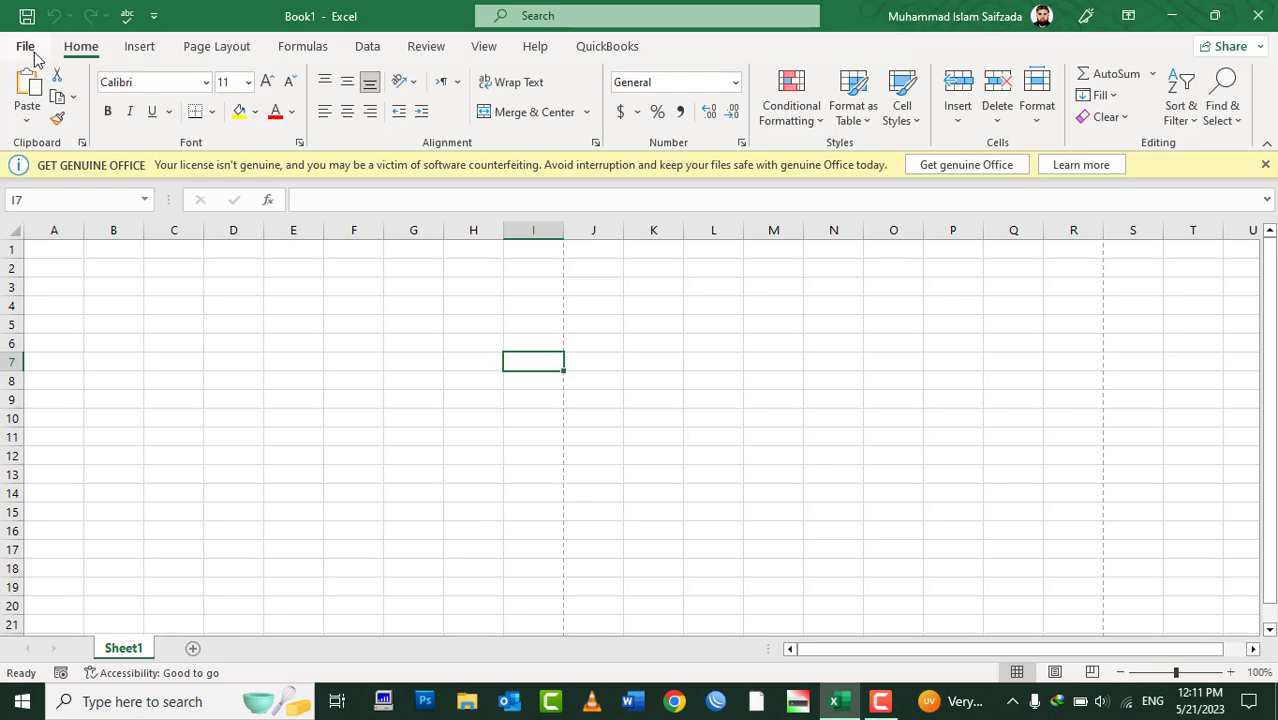
Open the Student Registration form workbook from the Recent list in File > Open
click(24, 46)
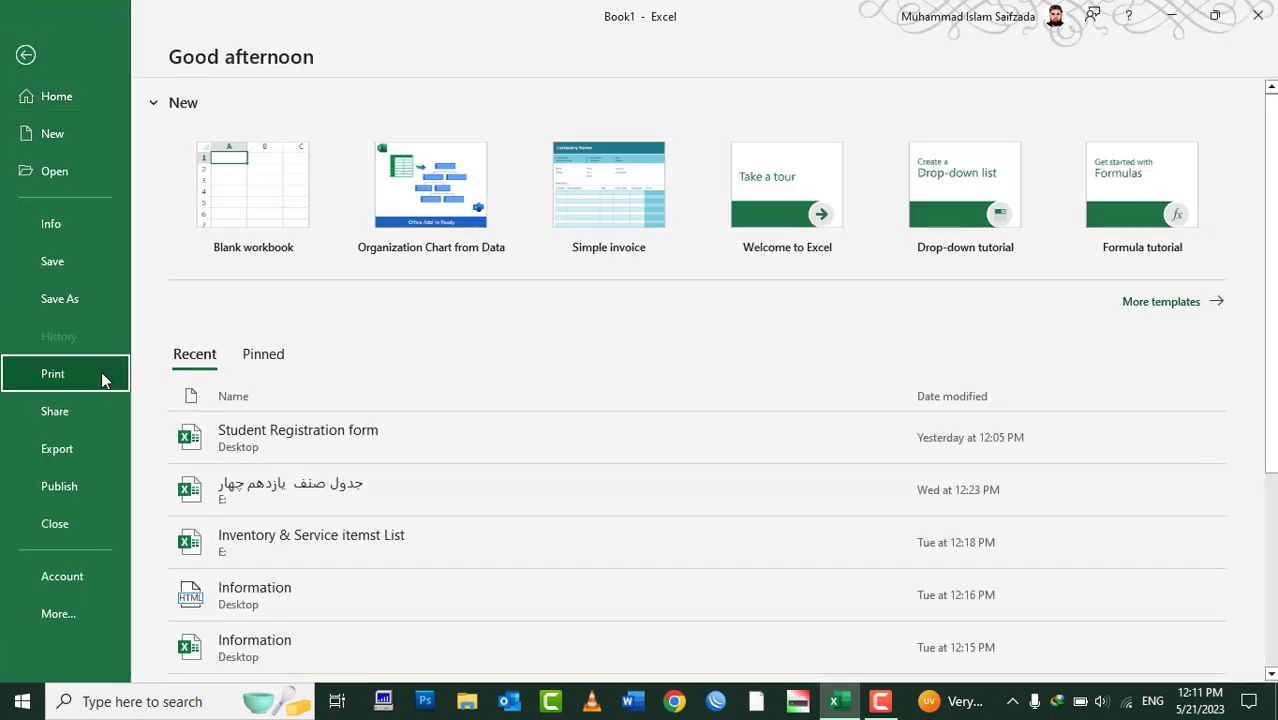
click(101, 371)
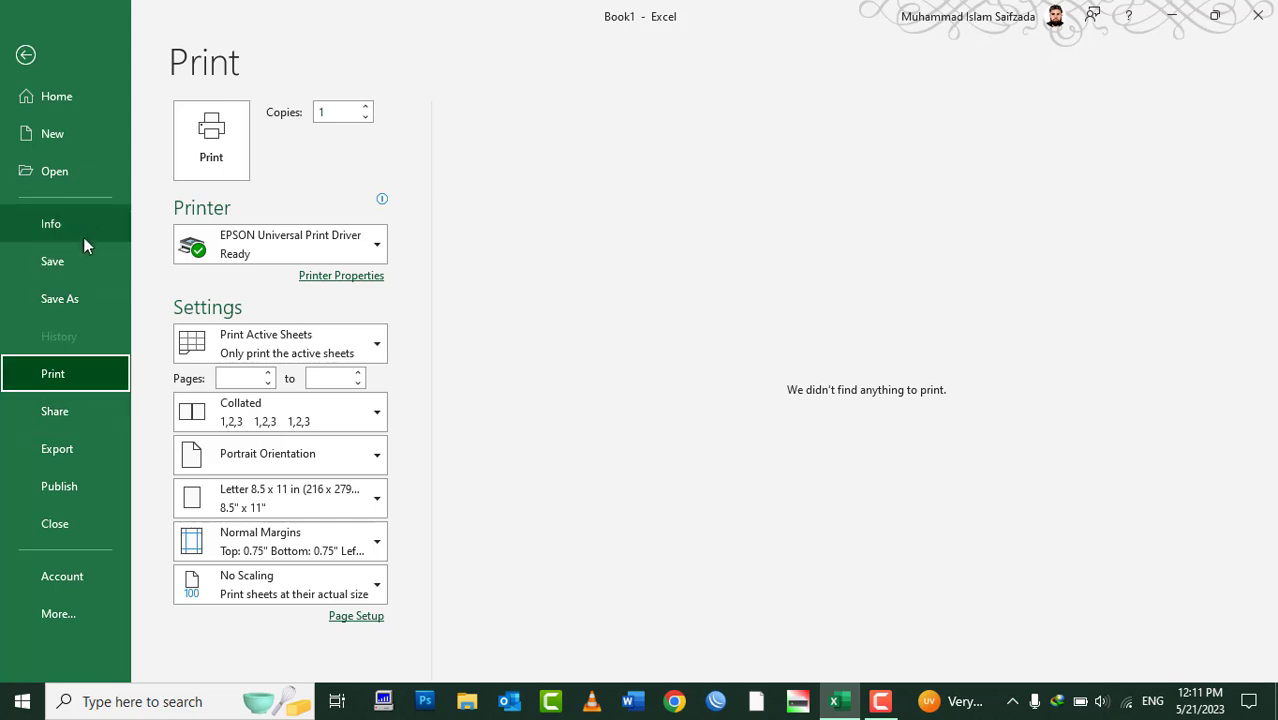
click(57, 187)
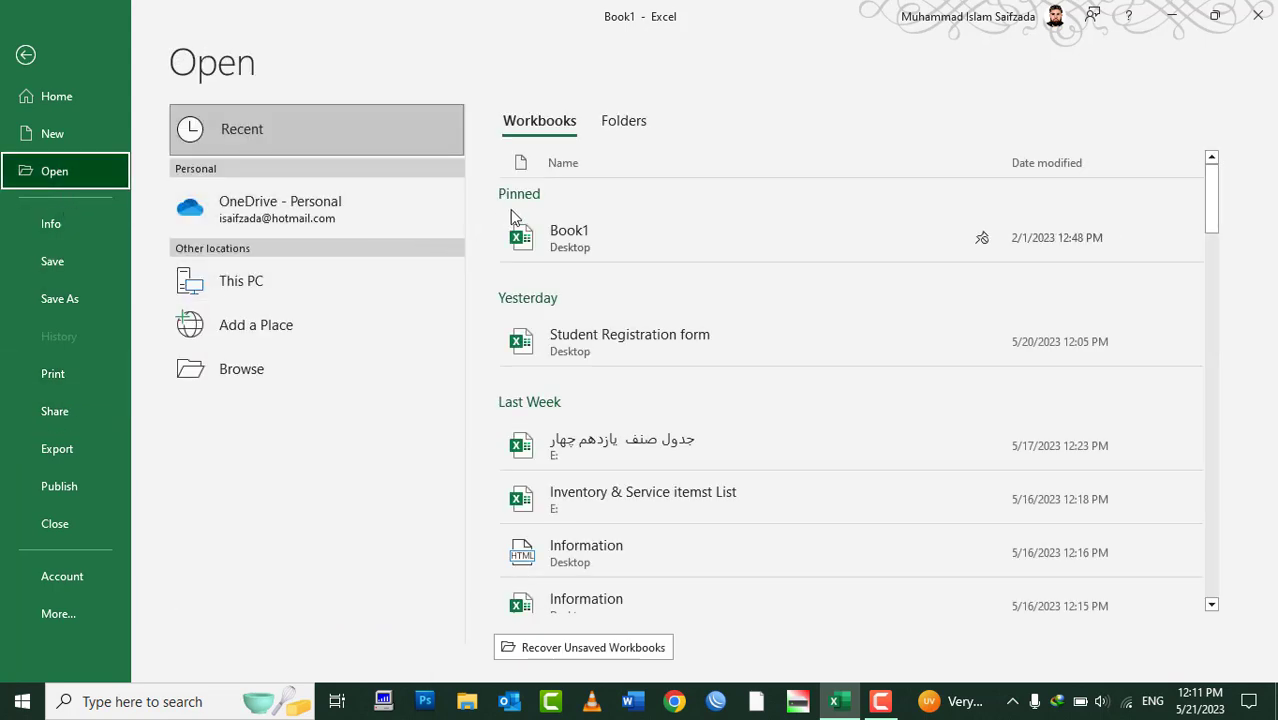
click(580, 345)
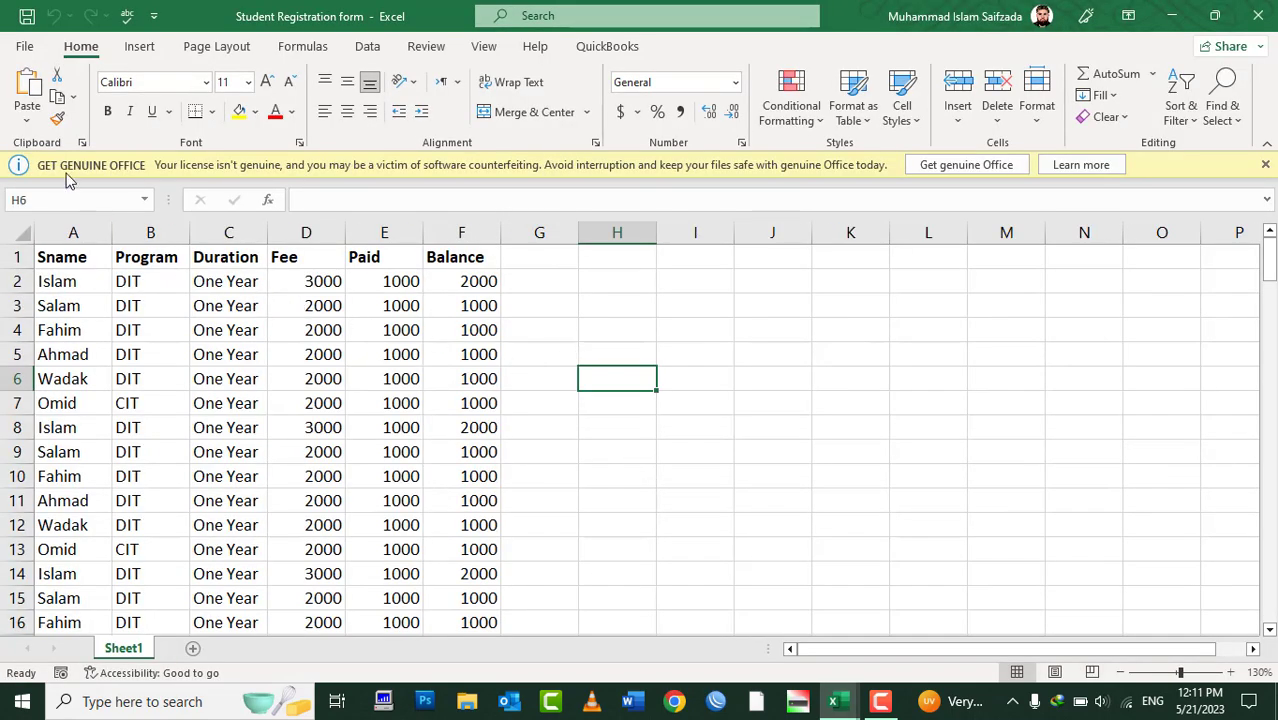
Show the workbook's Share page, checking the Email options and then Share with People
click(22, 47)
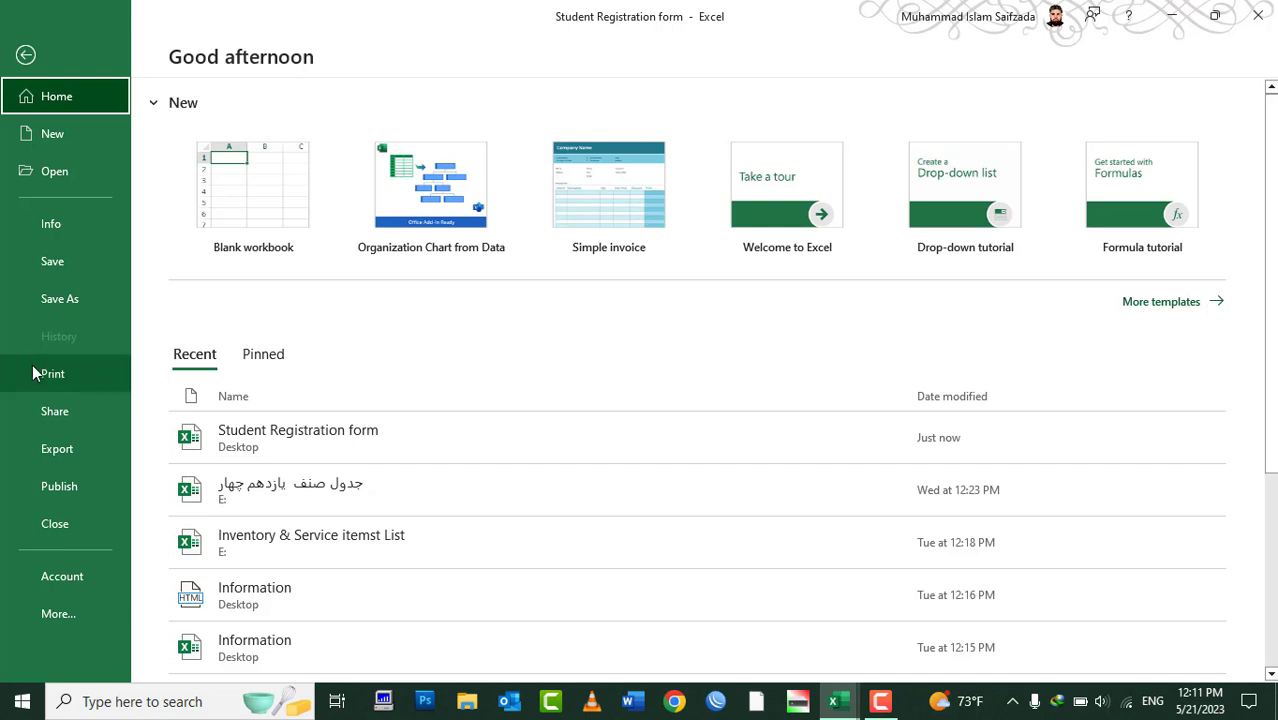
click(36, 411)
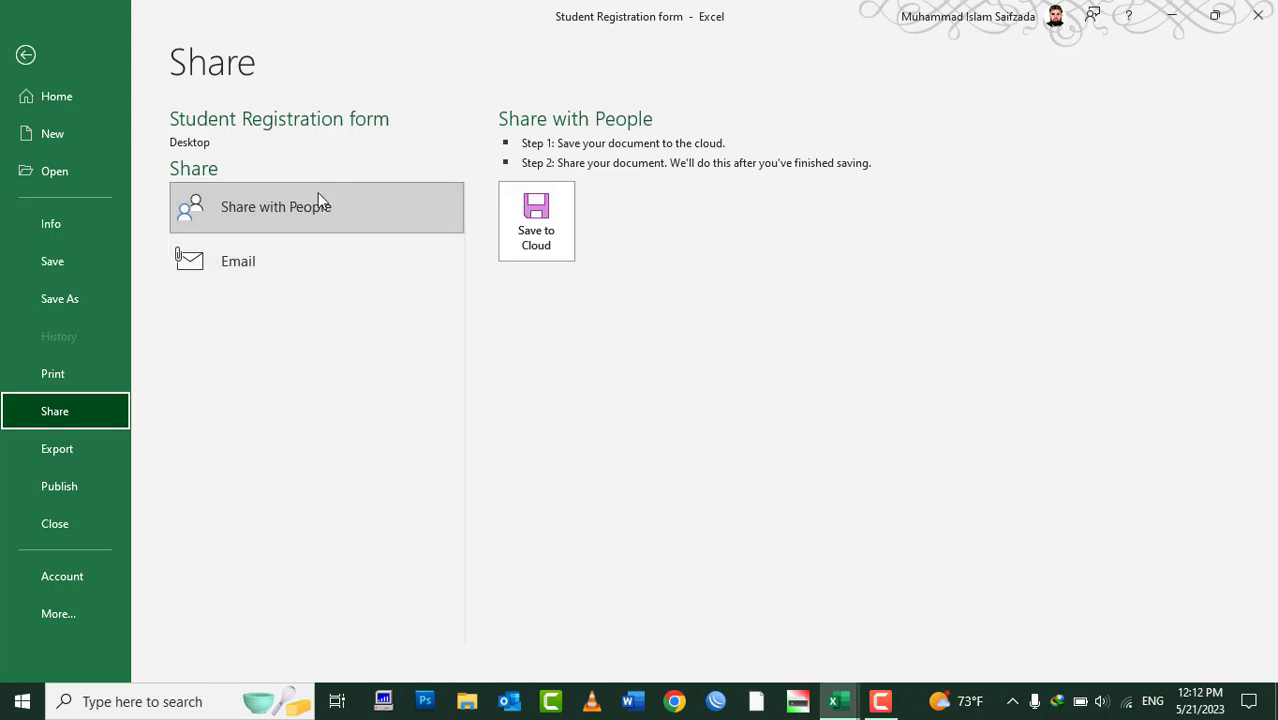
click(266, 256)
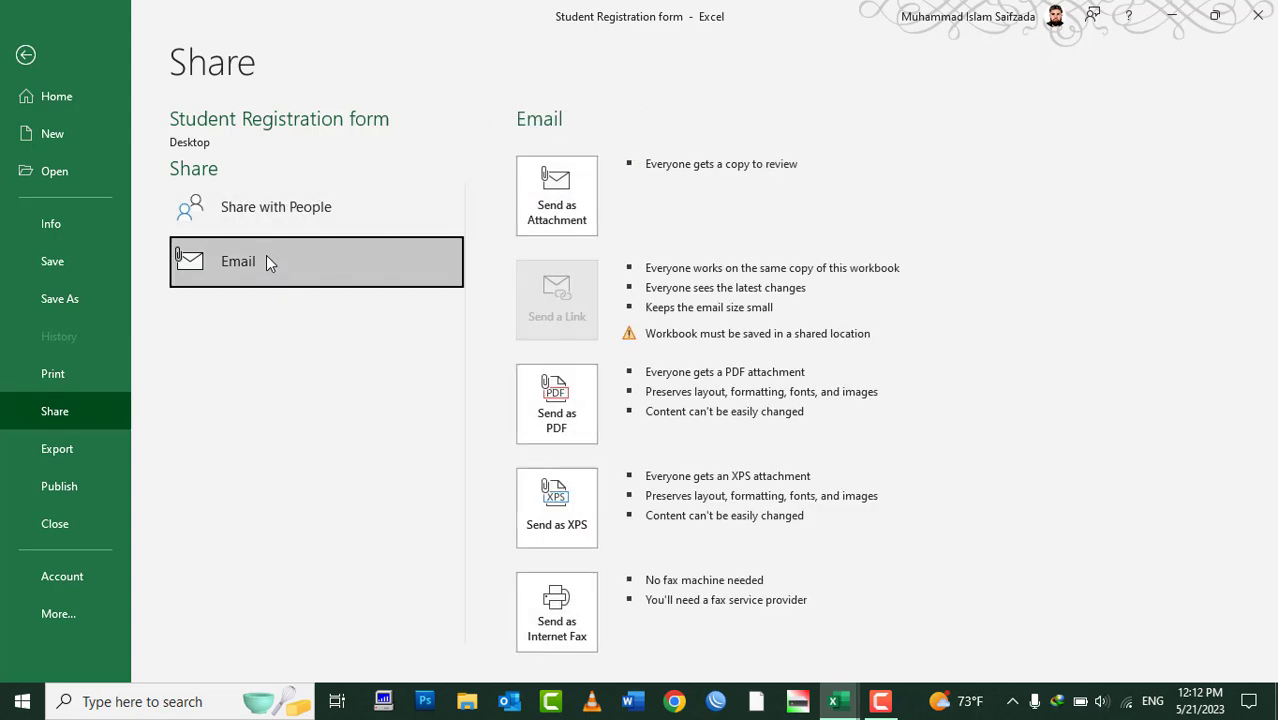
click(280, 213)
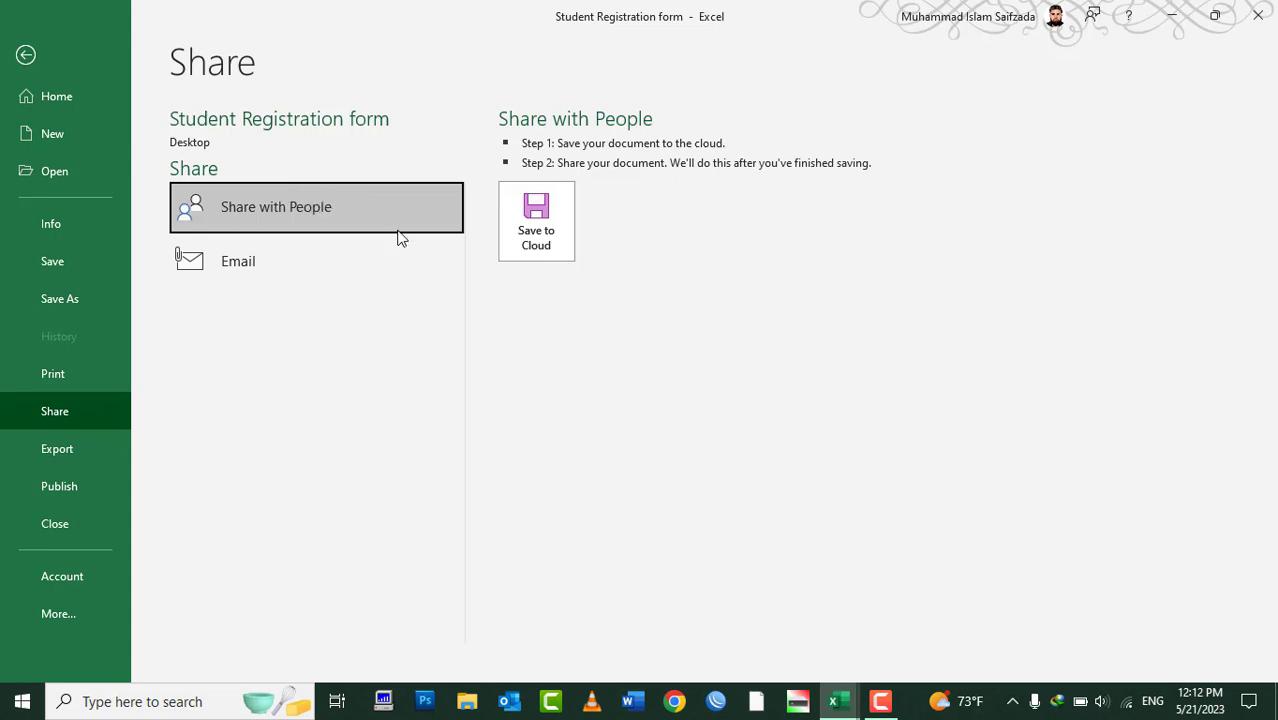
Connect to the FNC-Dept Wi-Fi network from the taskbar, then return to Excel
click(1127, 703)
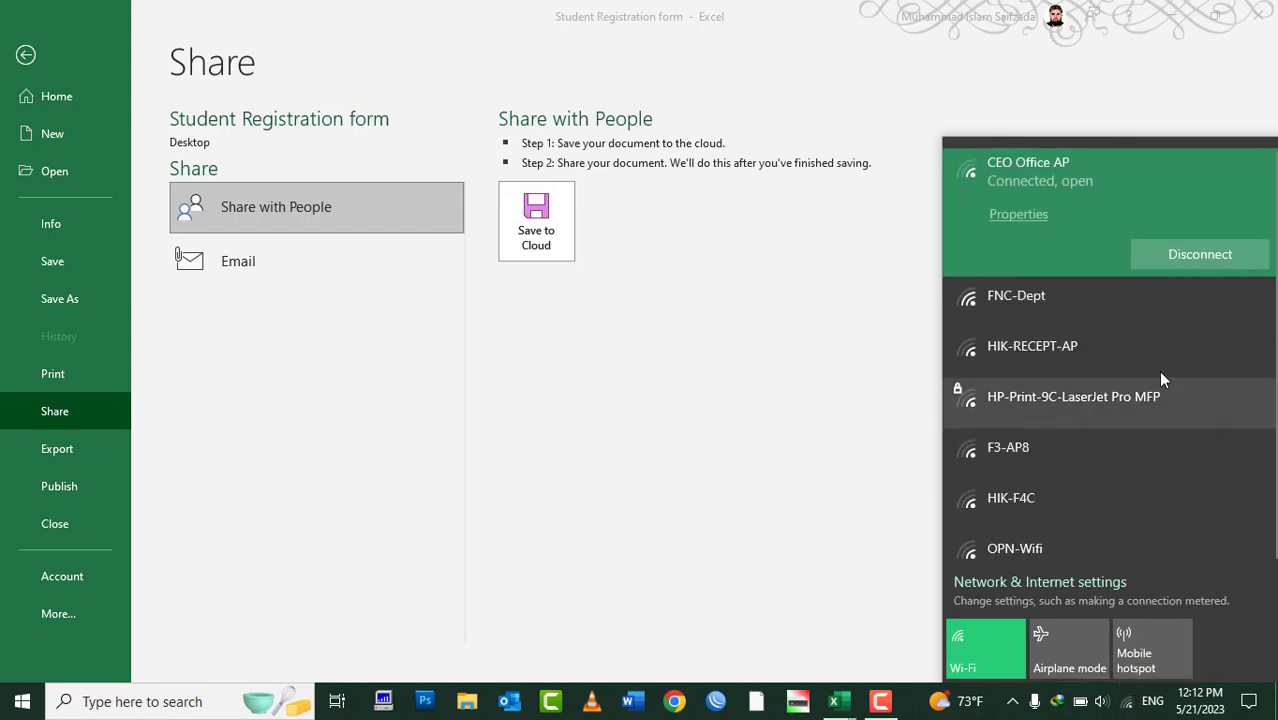
click(1061, 299)
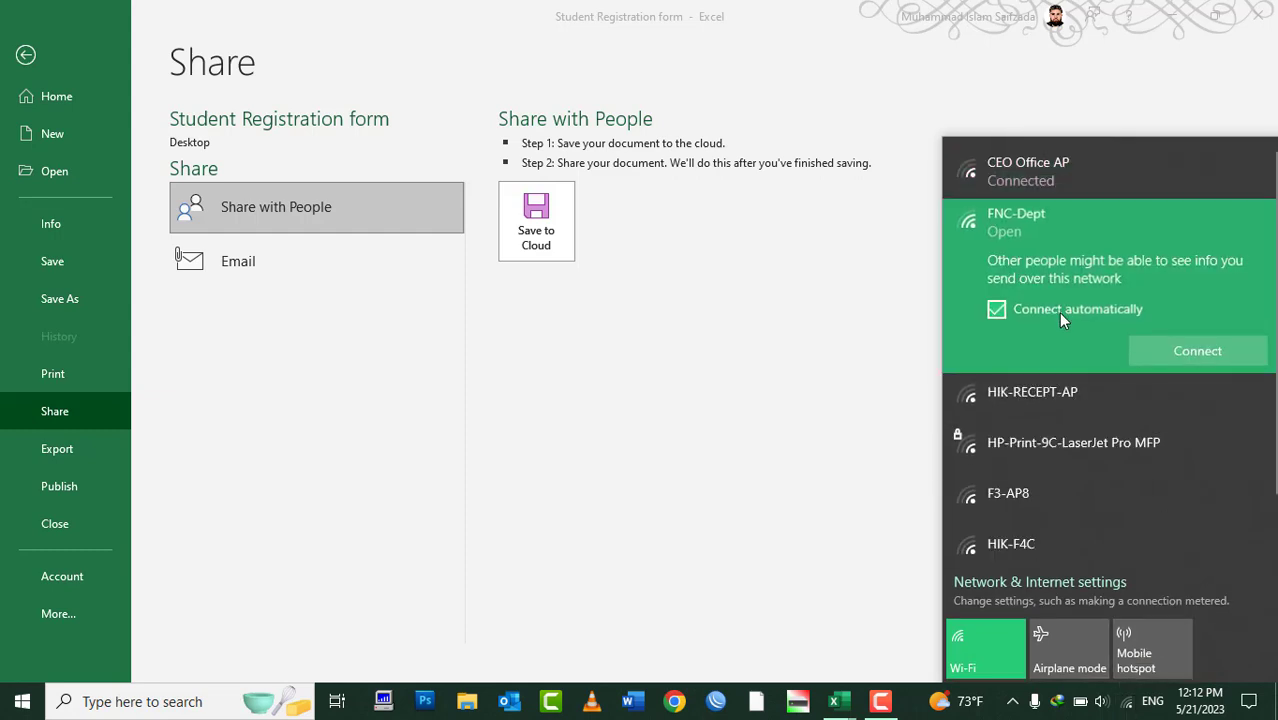
click(1168, 350)
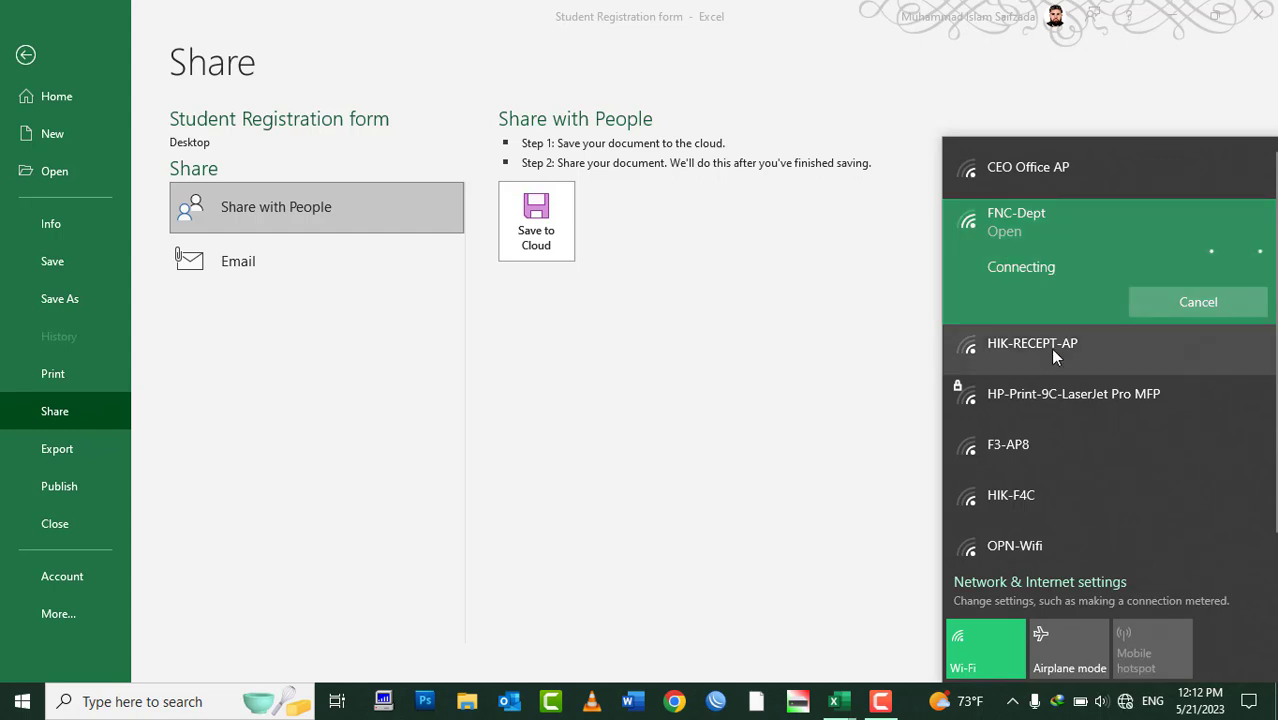
scroll(1082, 393, down, 1)
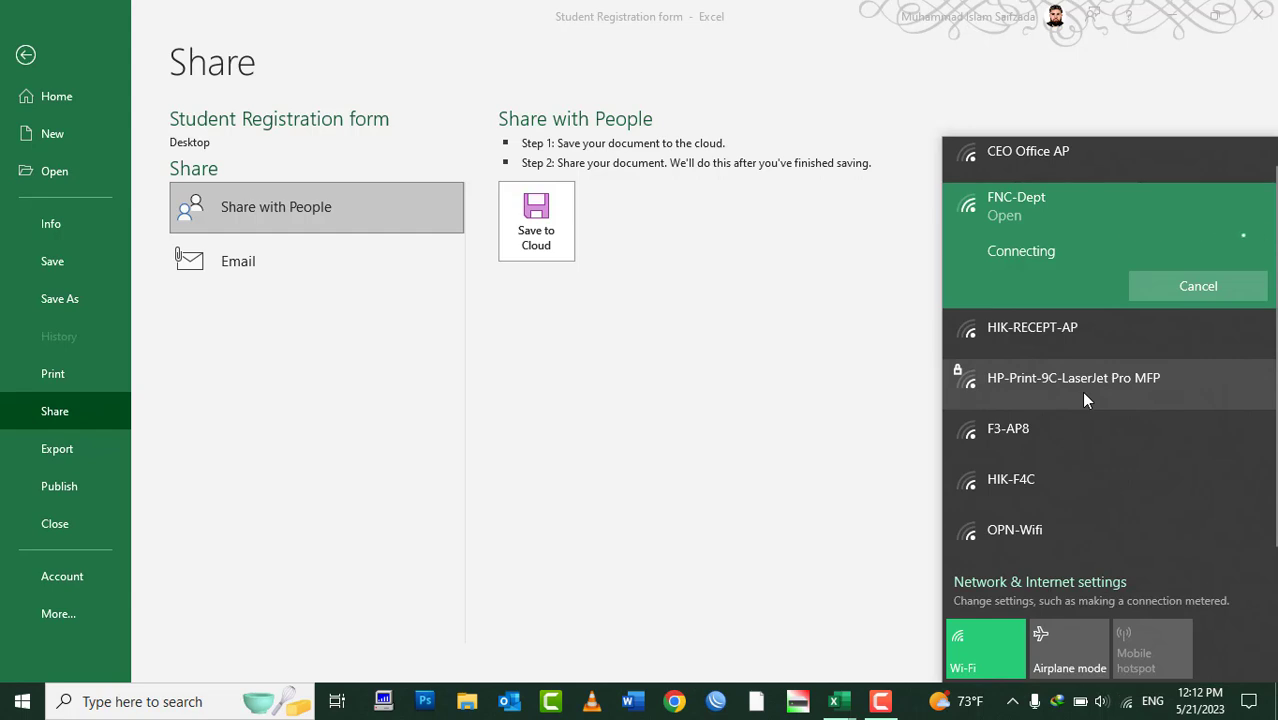
click(797, 354)
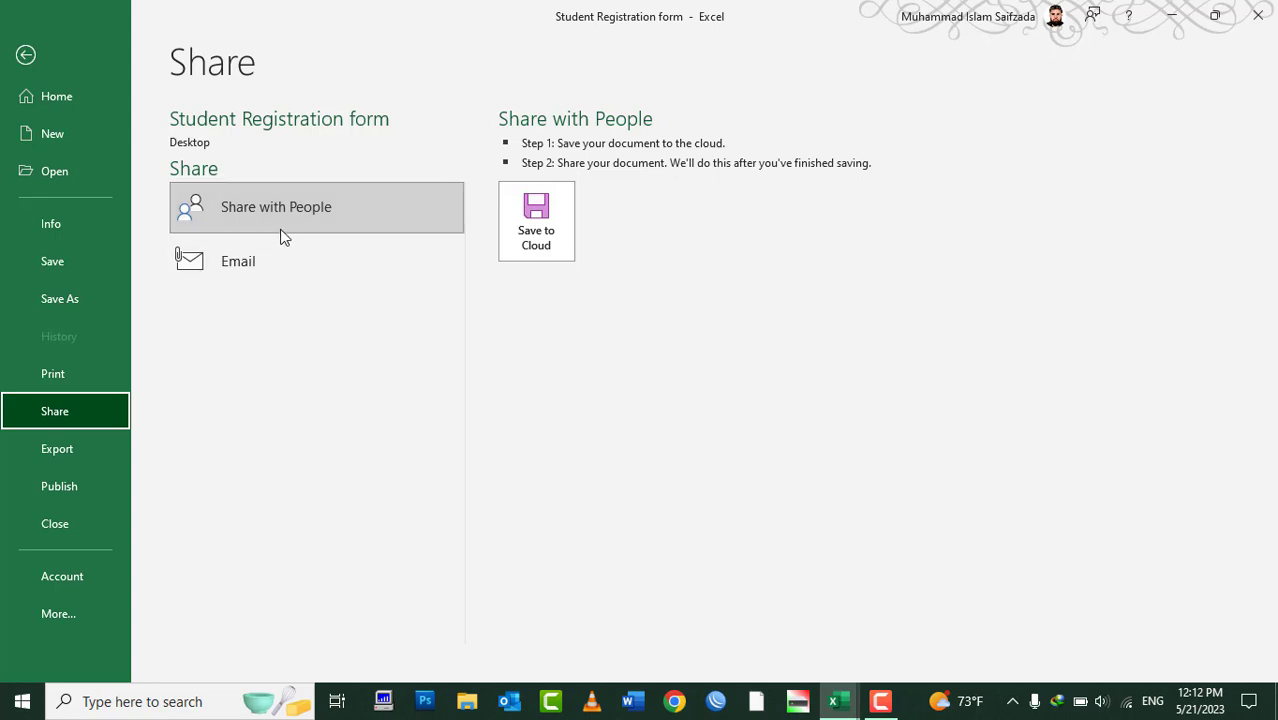
Reach the Save As page through Share with People > Save to Cloud, retrying once after Esc
click(537, 243)
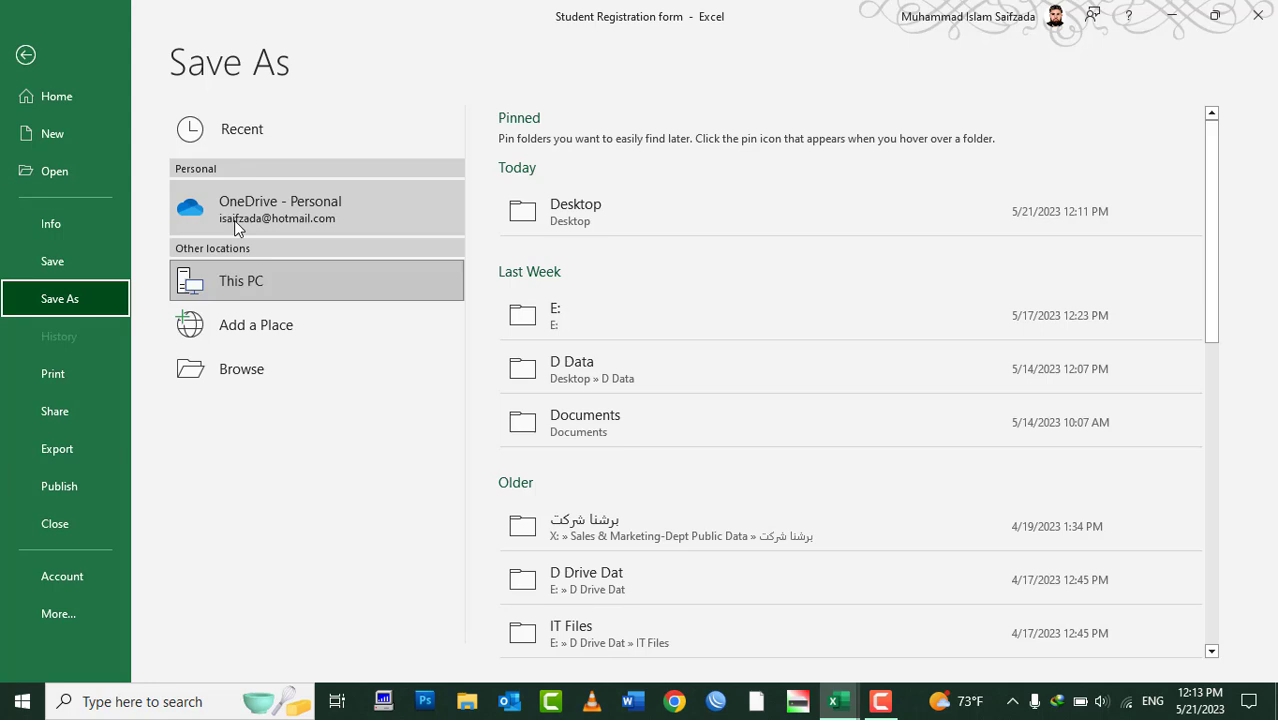
key(Escape)
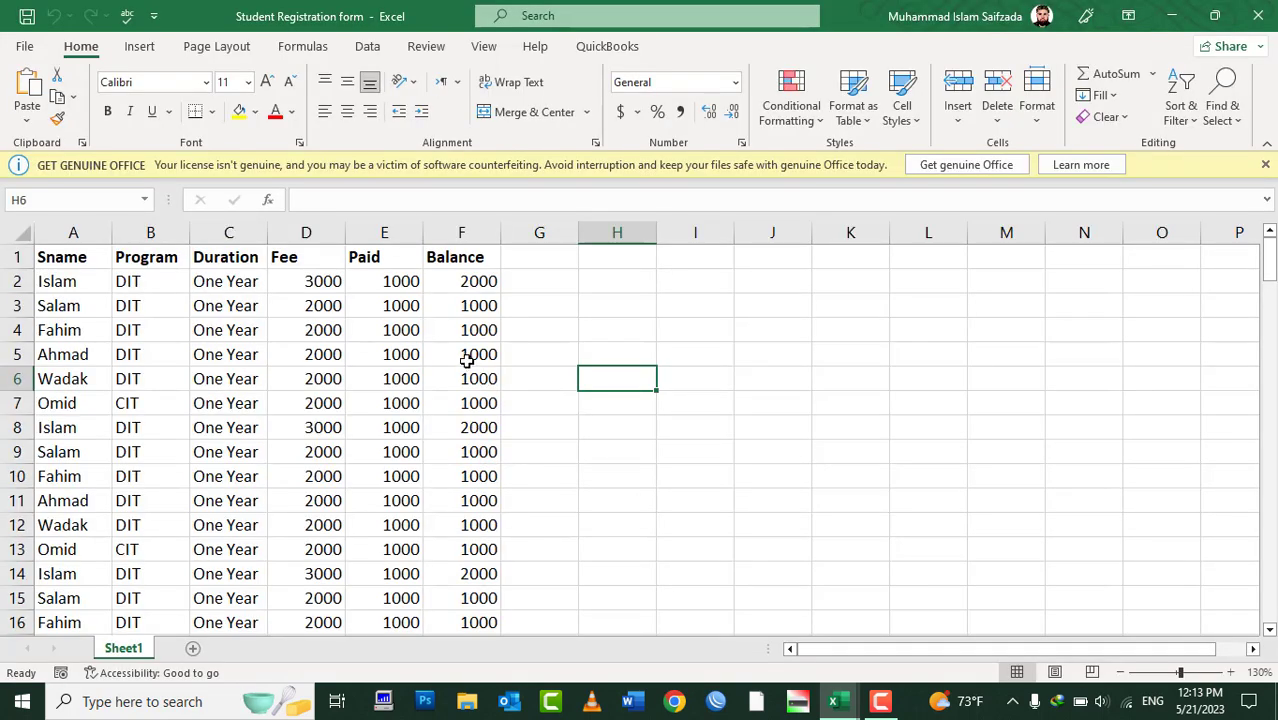
click(24, 48)
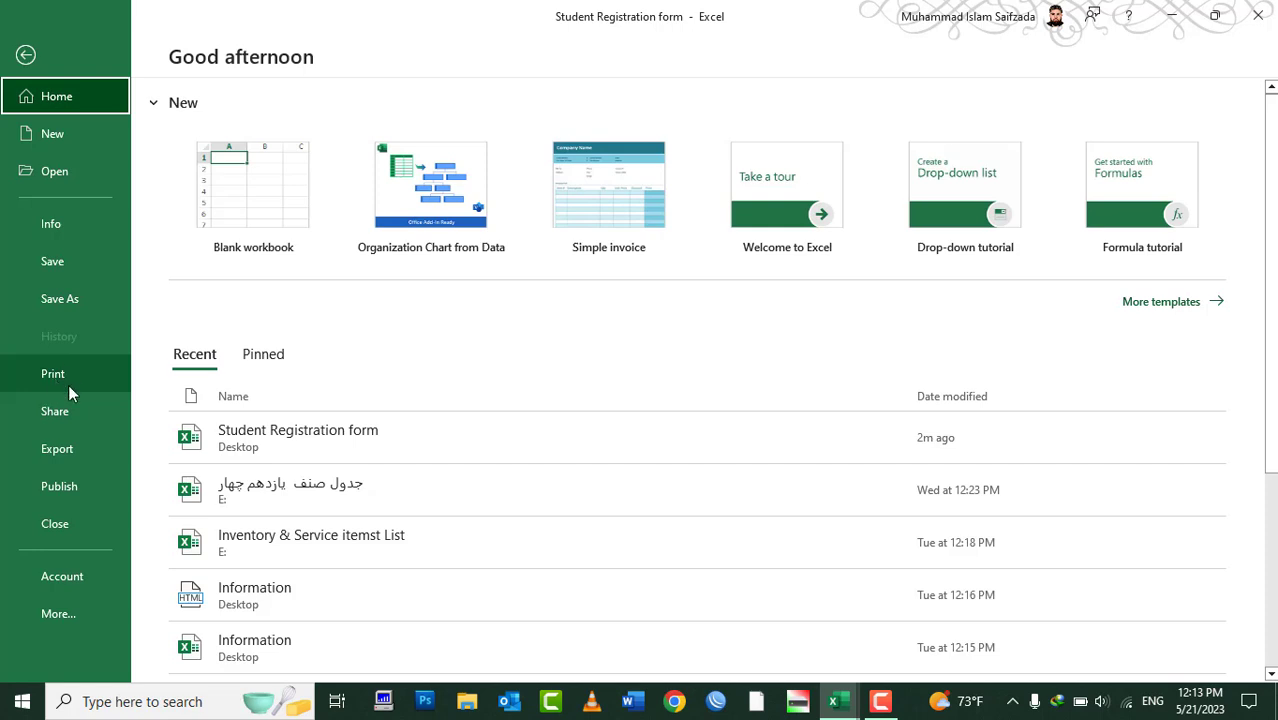
click(62, 413)
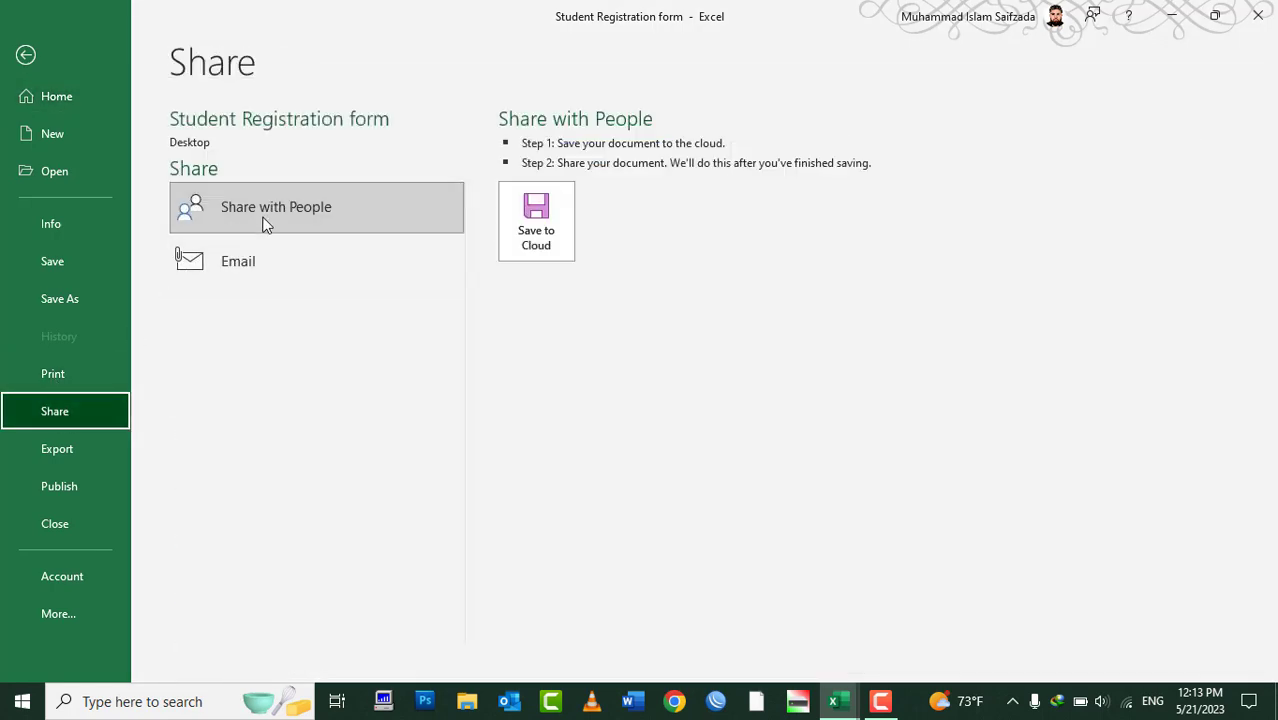
click(527, 228)
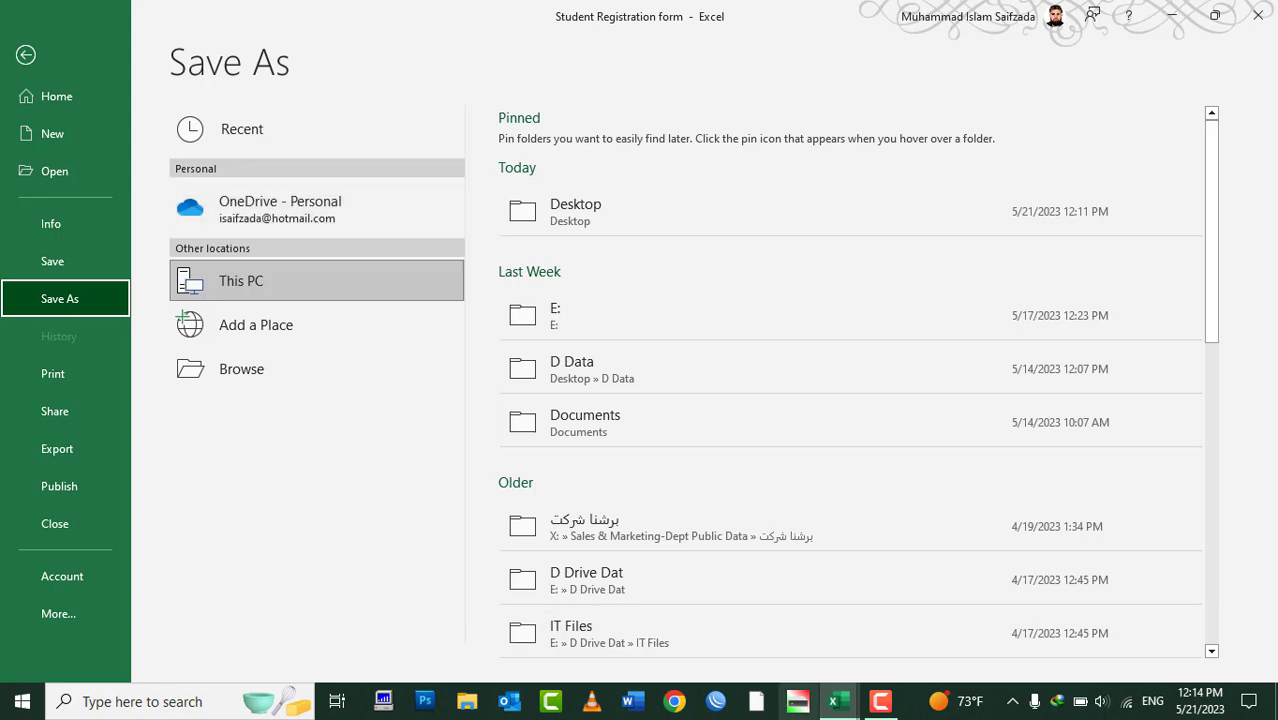
In Chrome, type the Google query 'onedrive free storage limit'
click(672, 702)
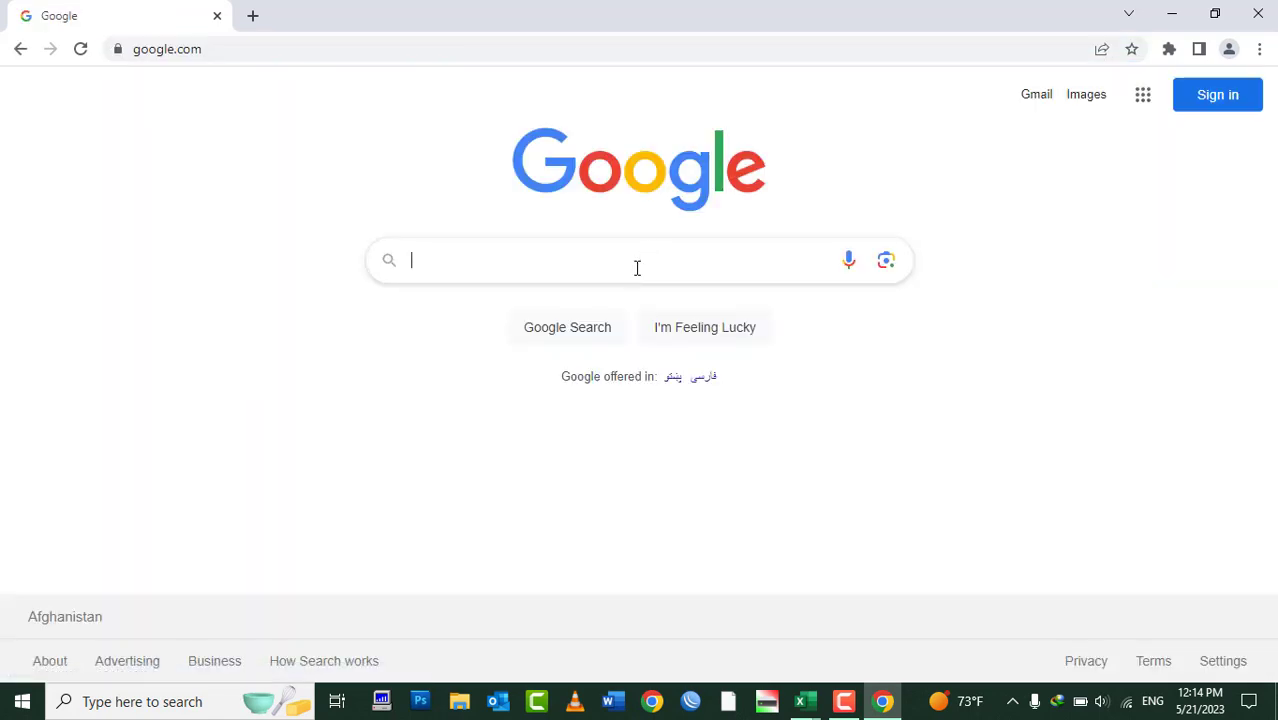
text(Ond)
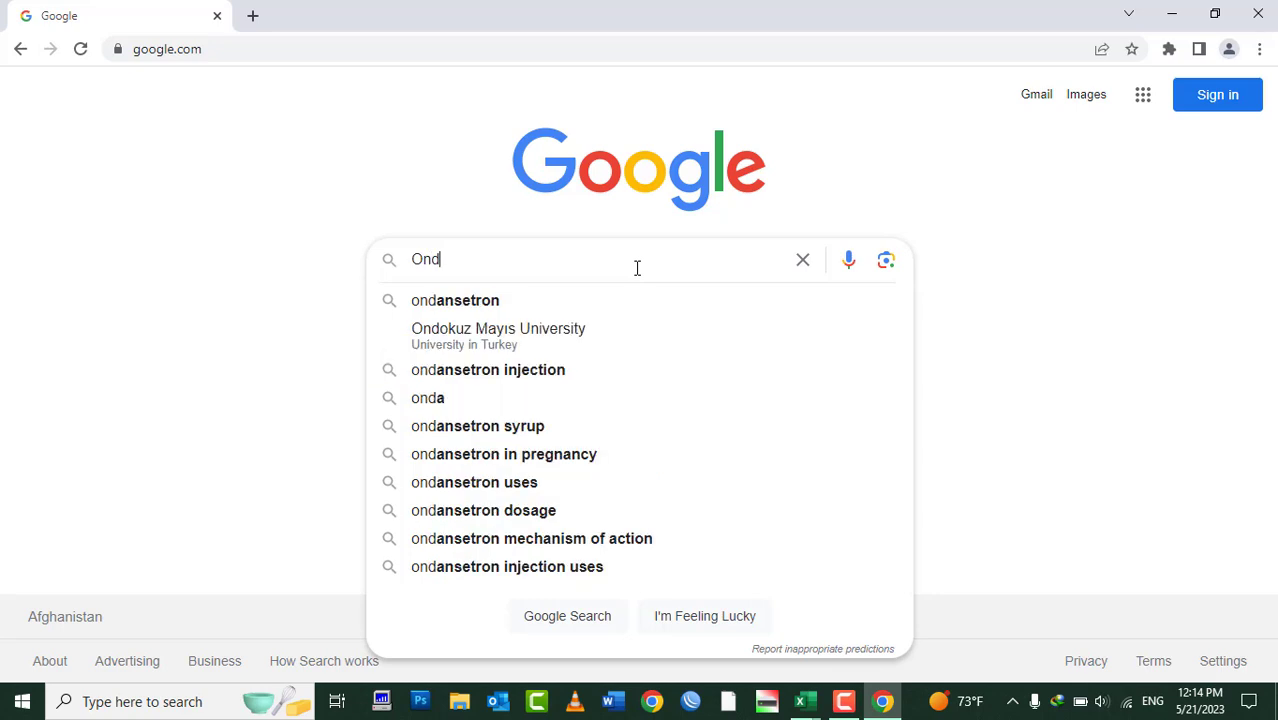
key(BackSpace)
text(ee)
key(BackSpace)
text(Driv)
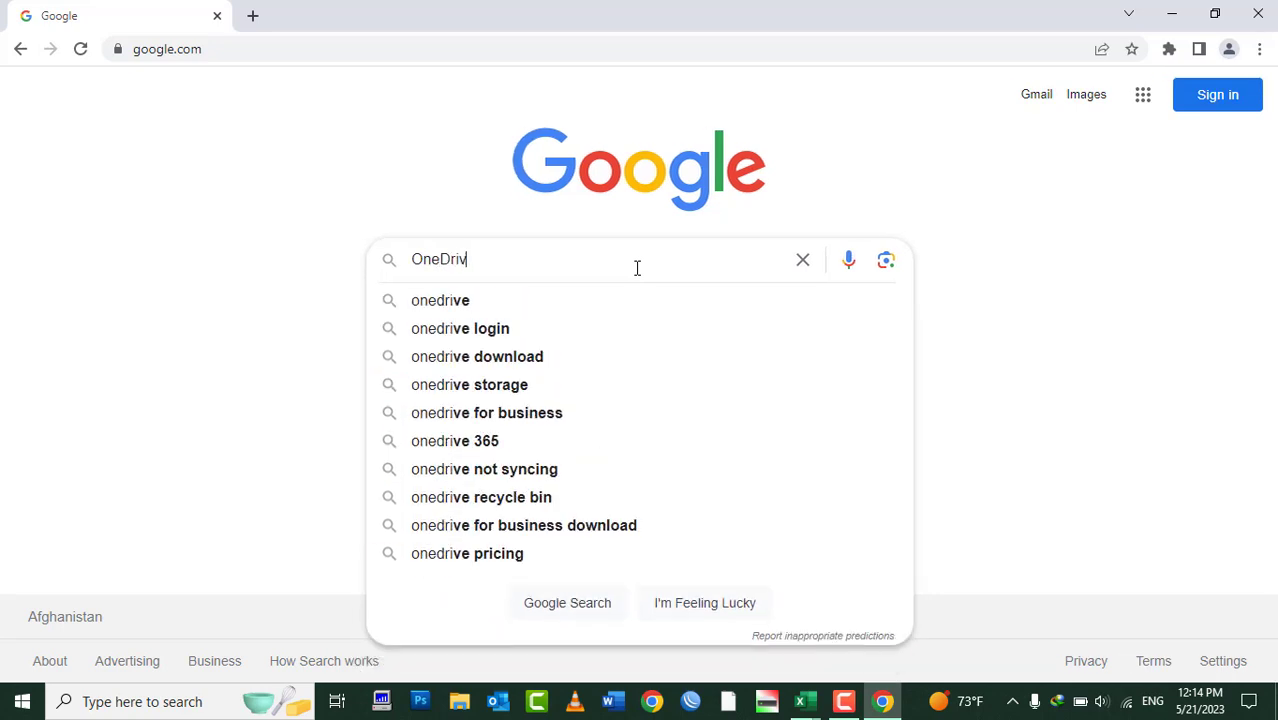
text(e s)
key(BackSpace)
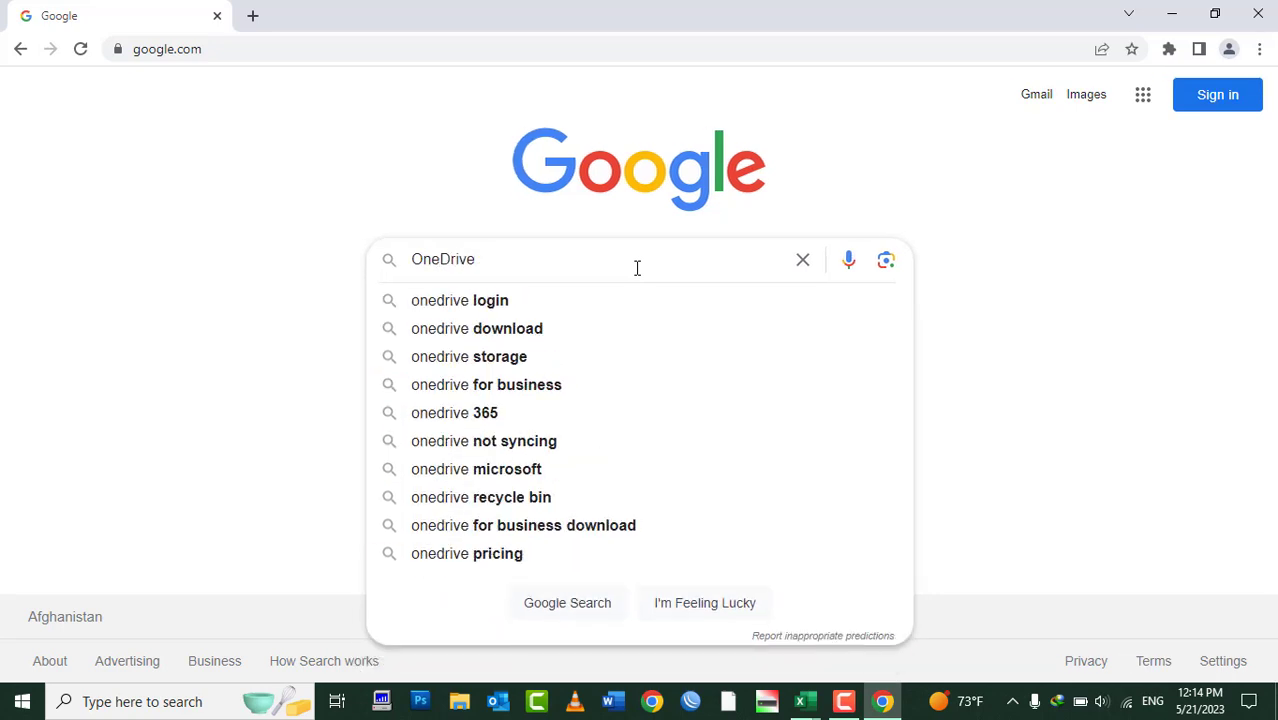
key(Down)
key(Down)
key(Down)
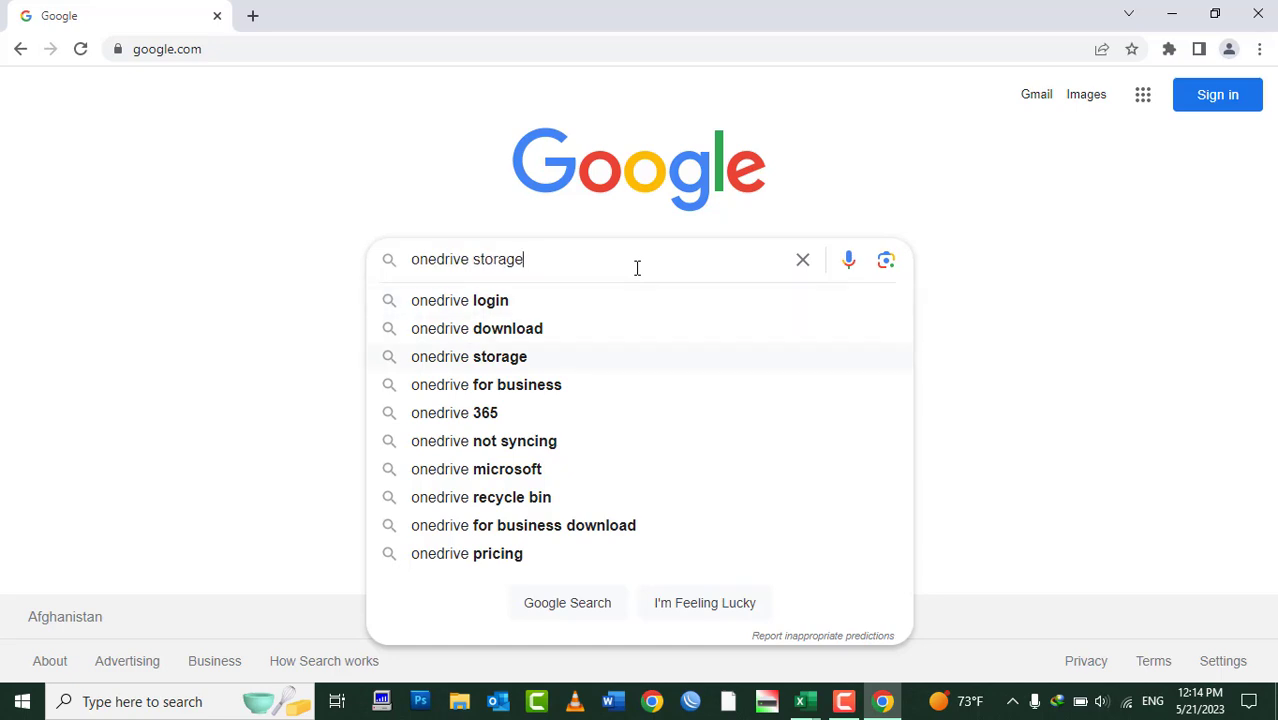
key(Up)
key(Up)
key(Up)
text(fr)
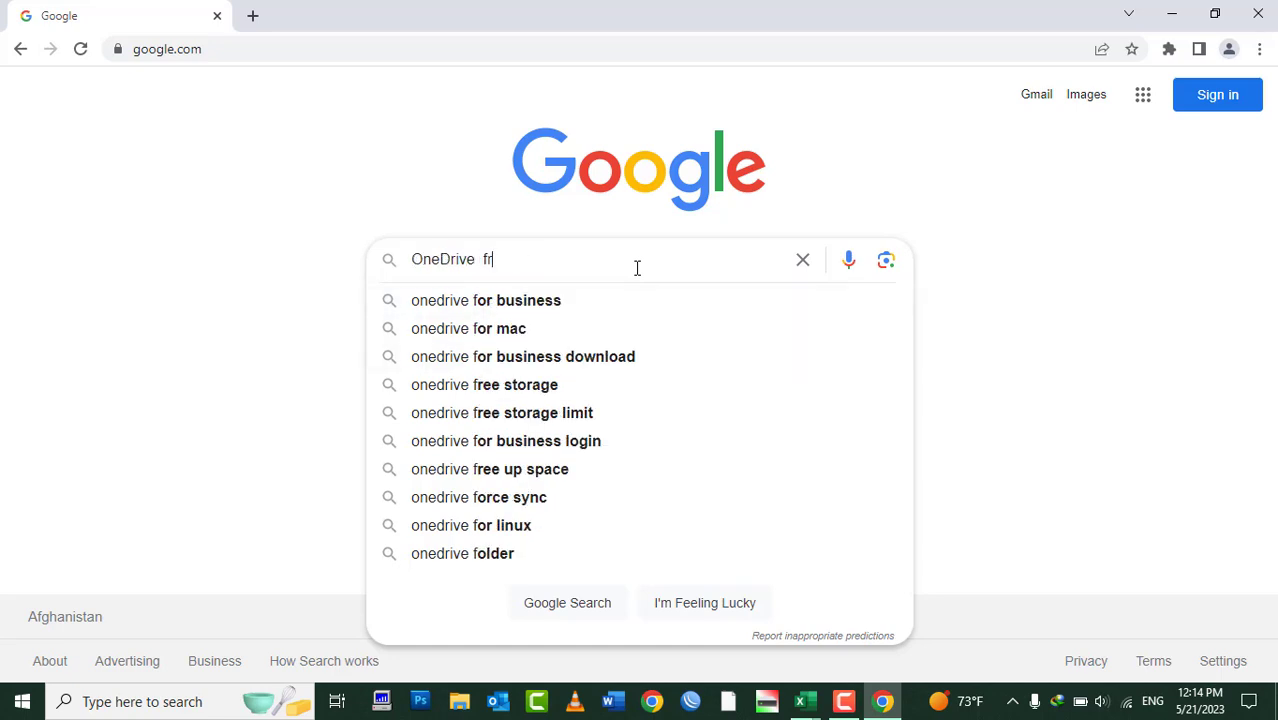
text(ee storage)
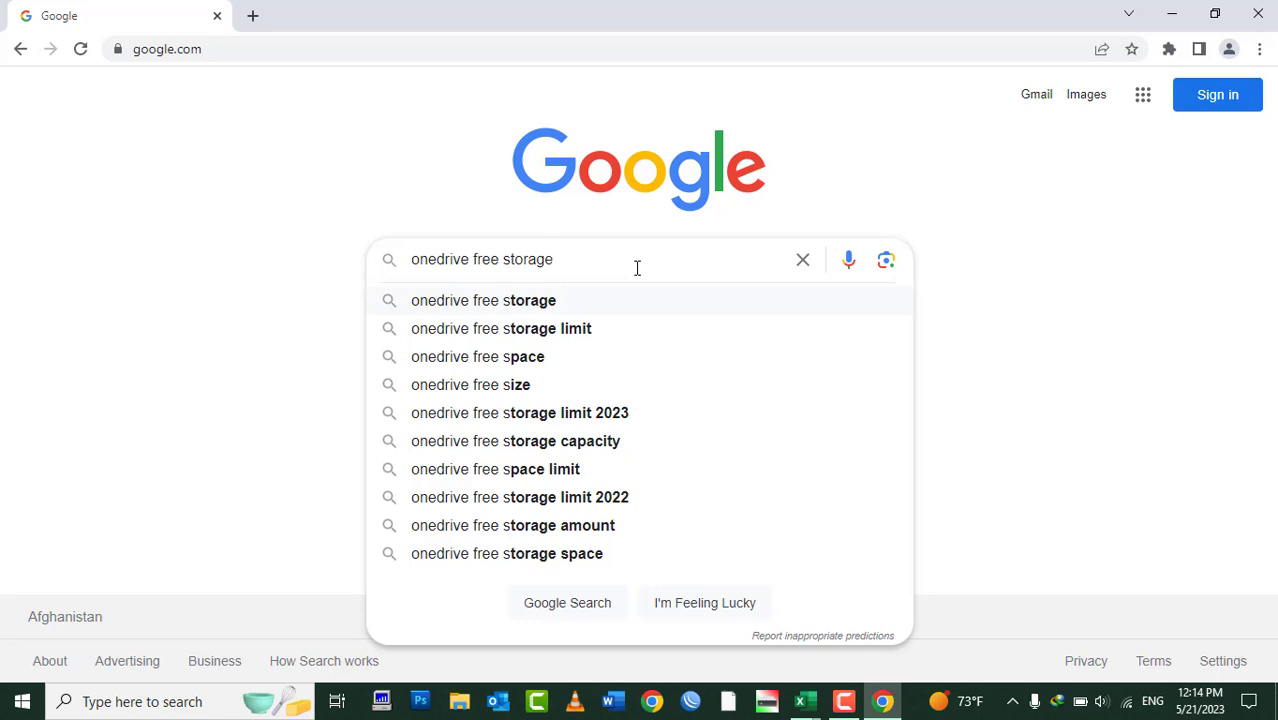
text(limit)
Run the search, highlight the 5 GB free storage answer, and close Chrome
key(Return)
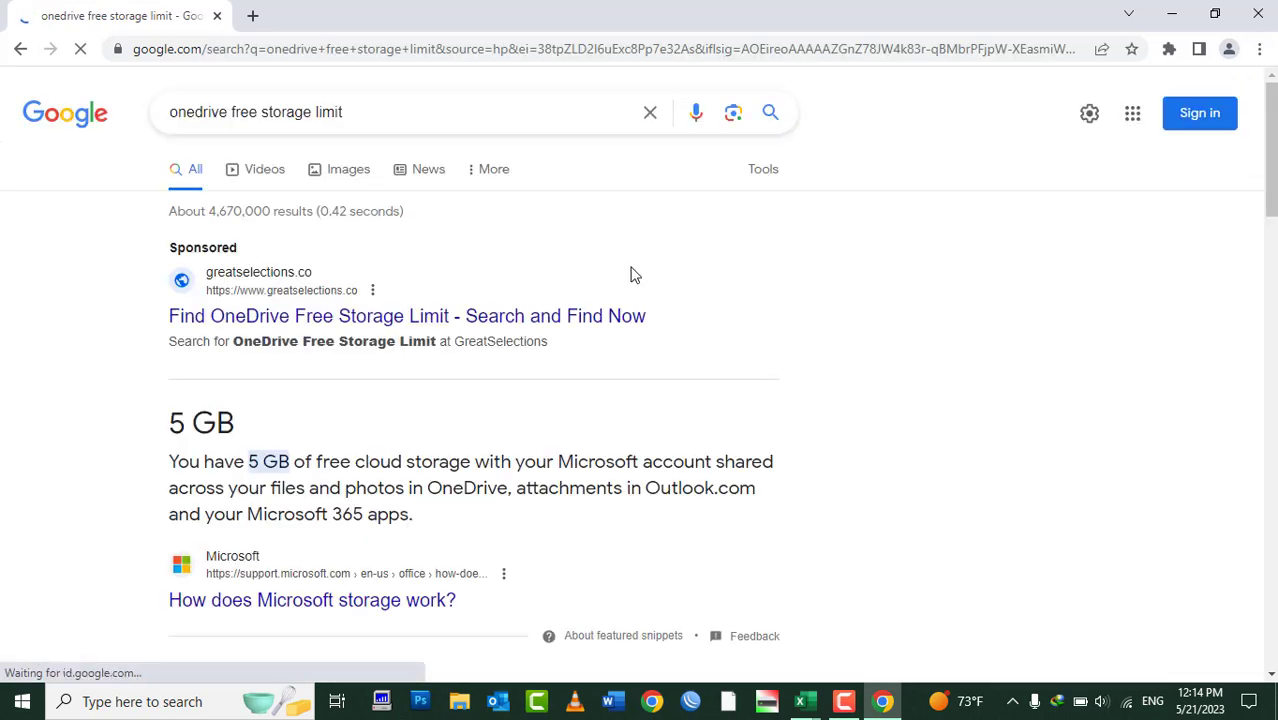
triple_click(175, 425)
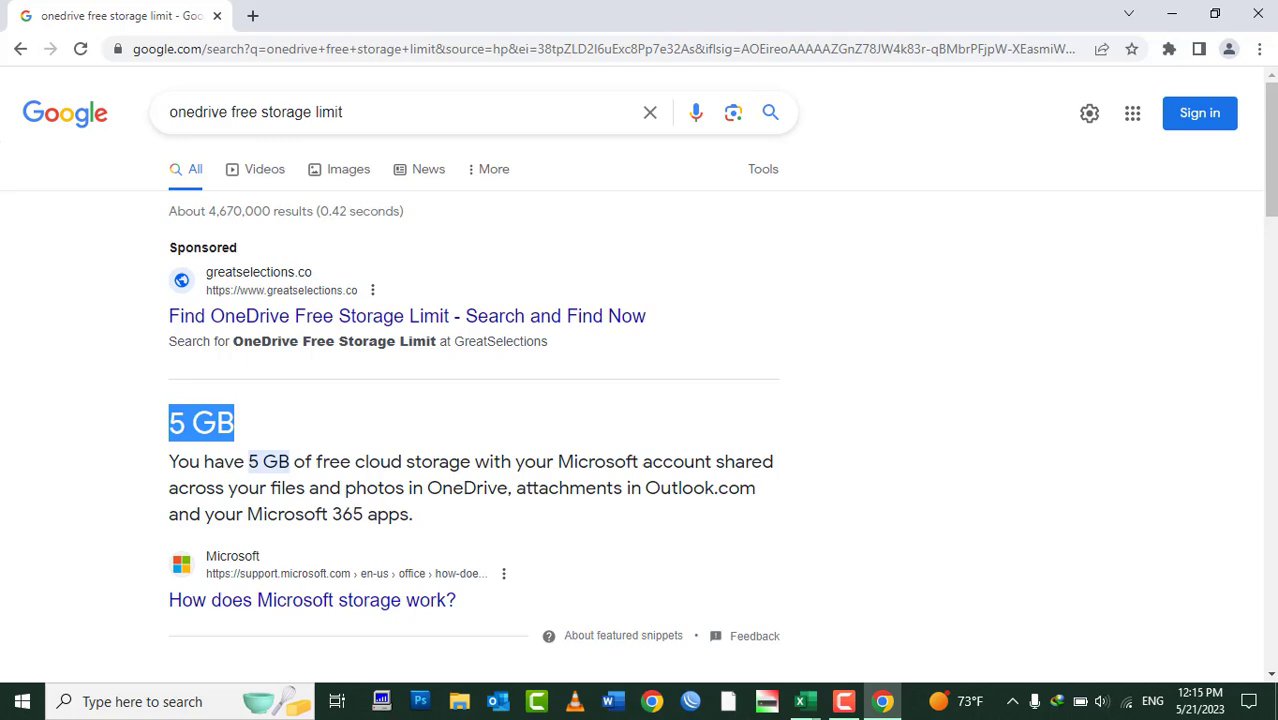
click(1258, 18)
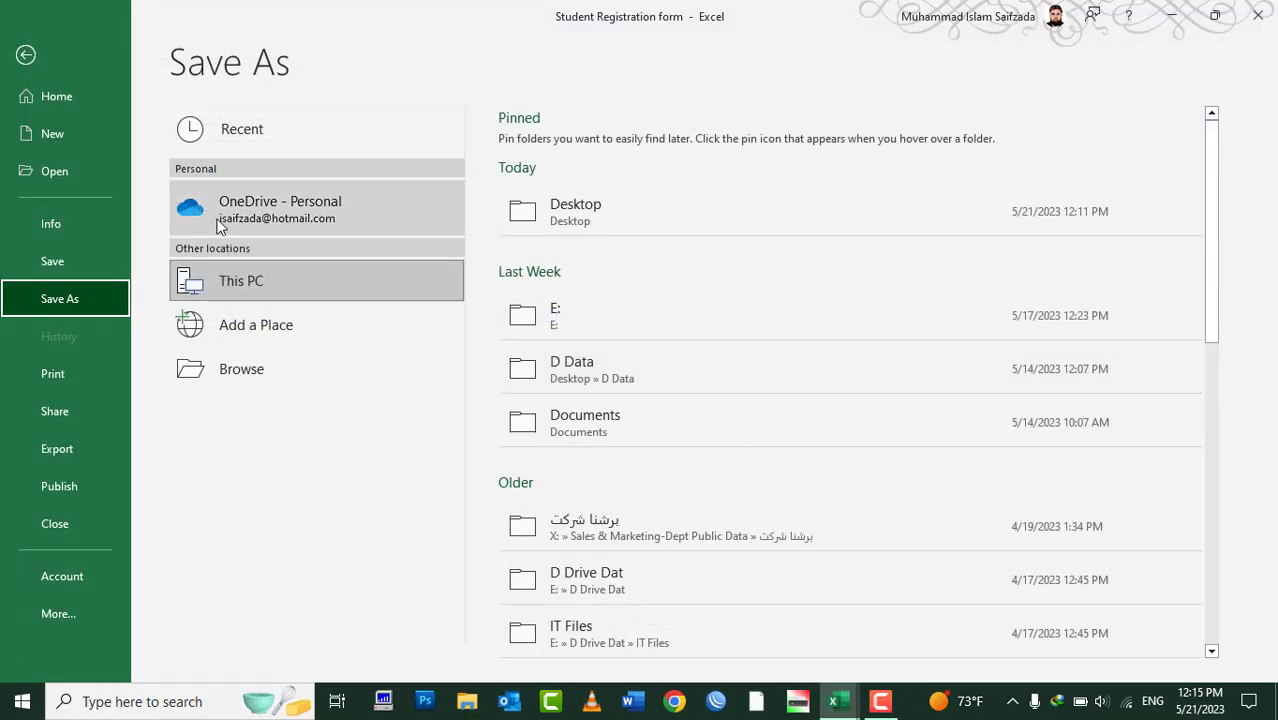
Save the workbook under its current name to OneDrive - Personal > Documents
click(222, 224)
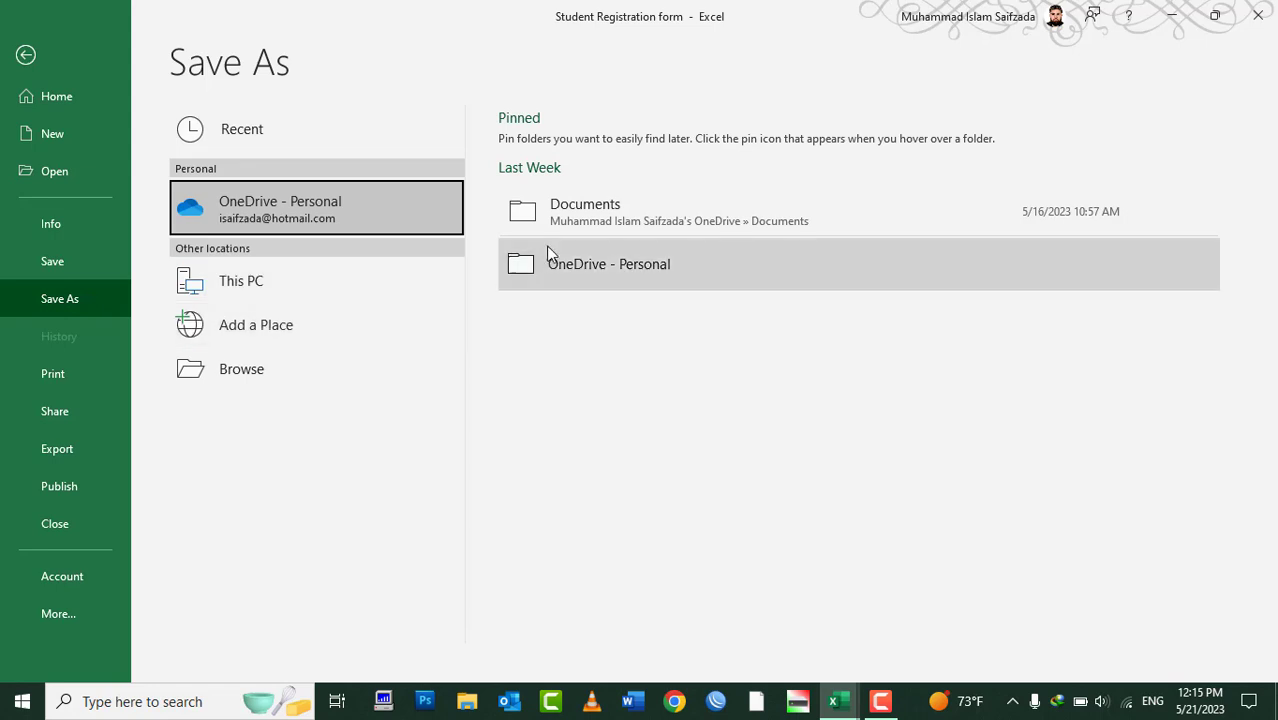
click(657, 229)
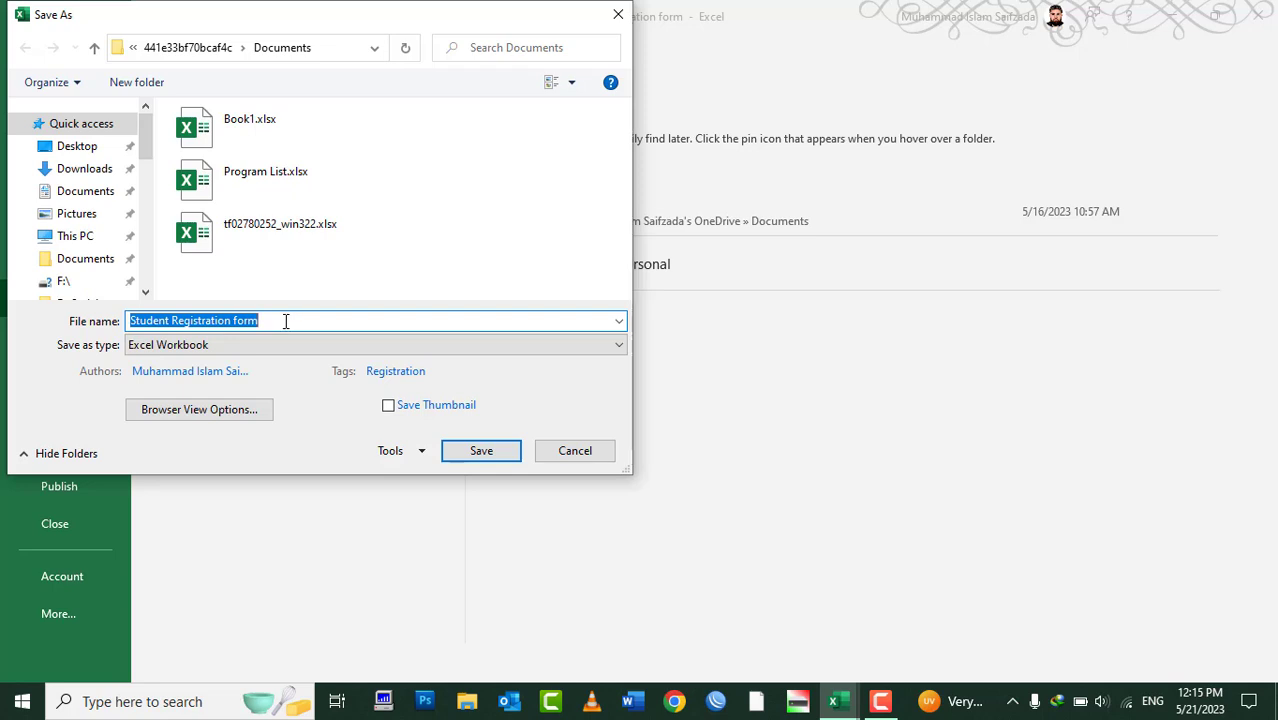
click(461, 452)
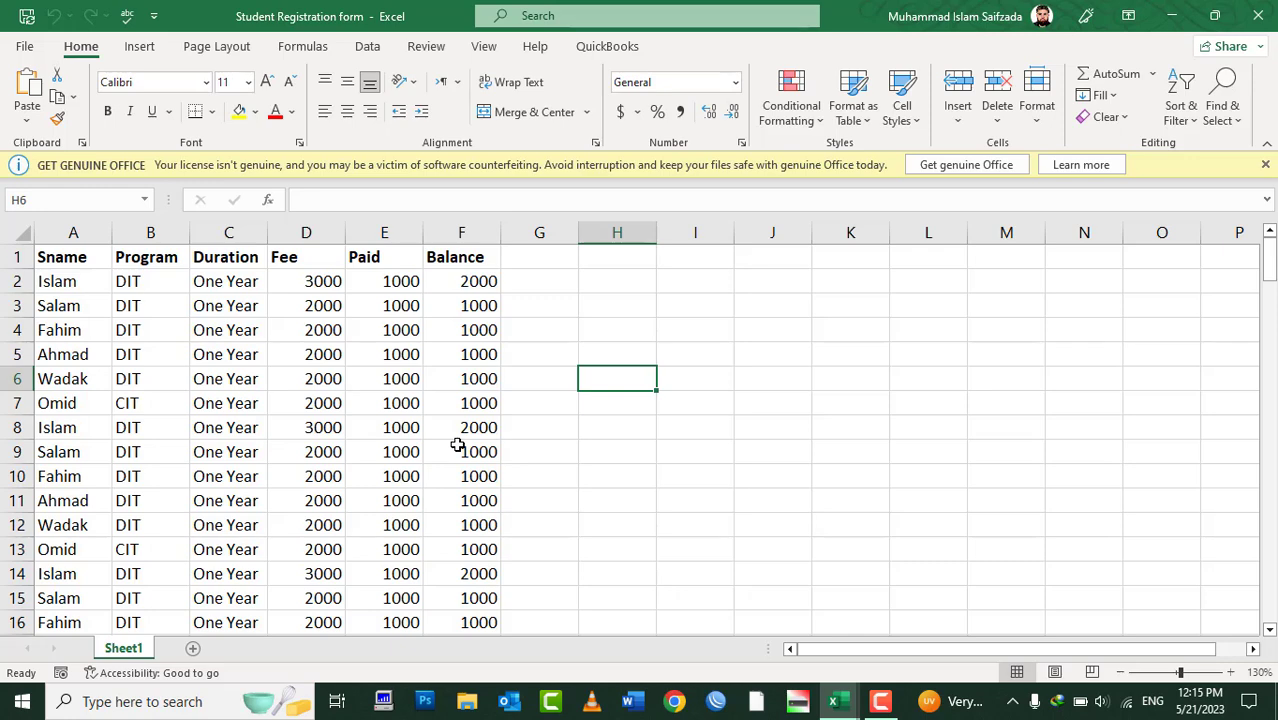
Close Book1 and exit Excel, then relaunch Excel by running 'Excel' from the Run box
click(1214, 15)
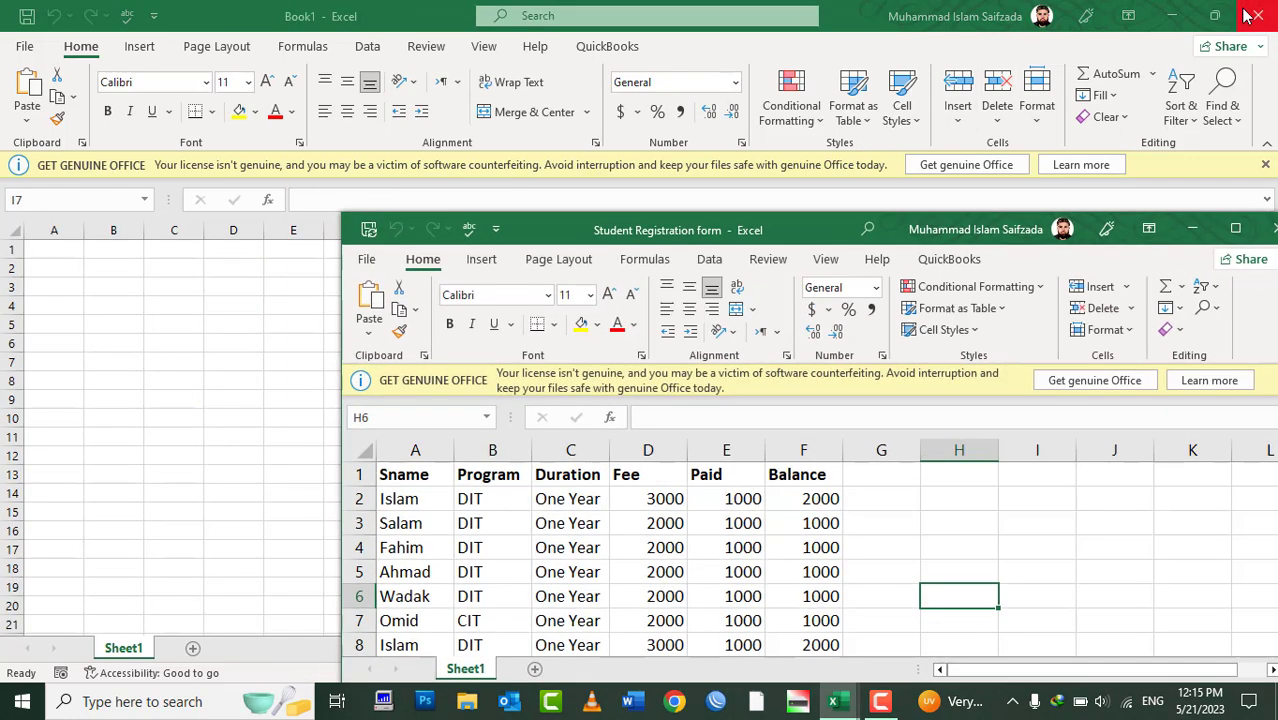
click(1268, 229)
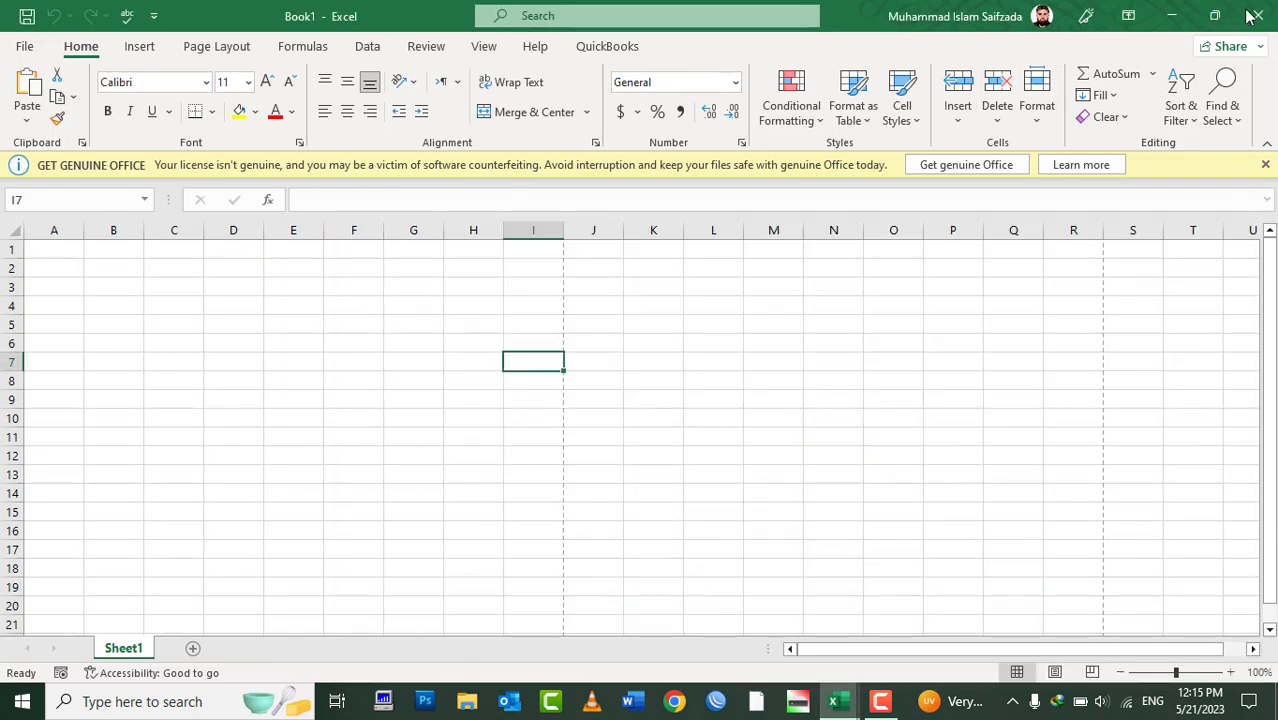
click(1258, 15)
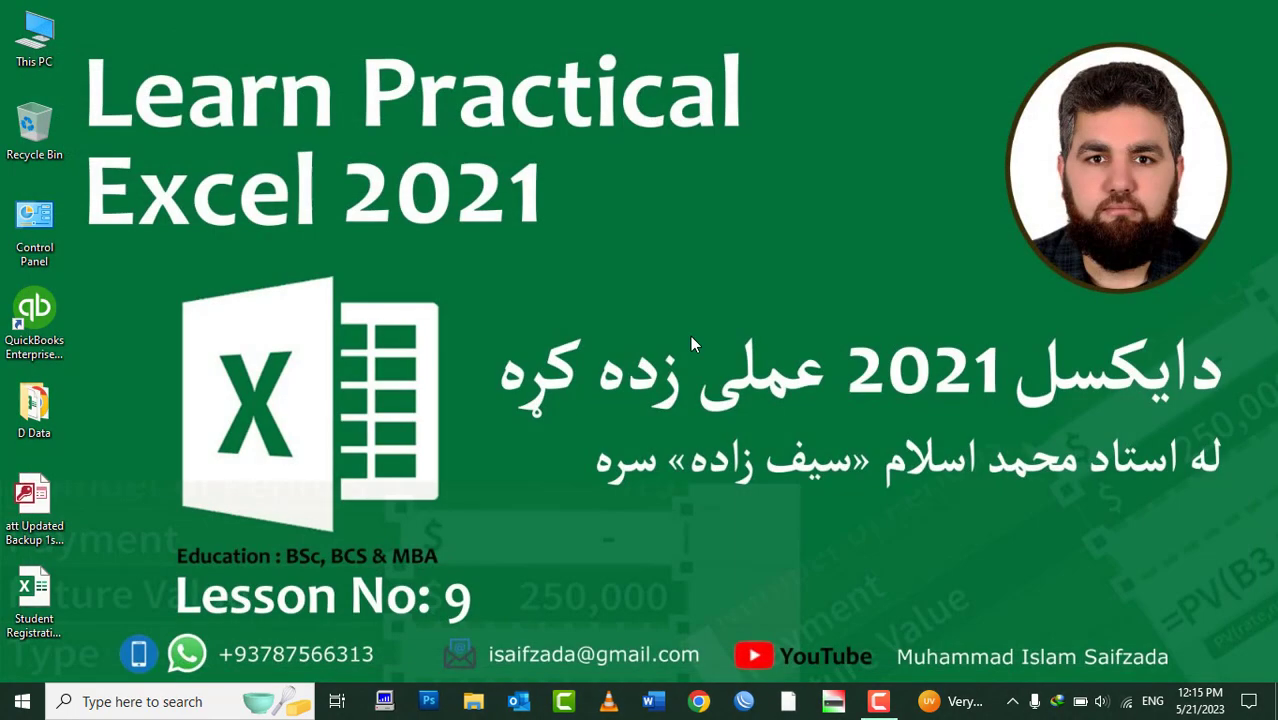
key(super+r)
text(Exce)
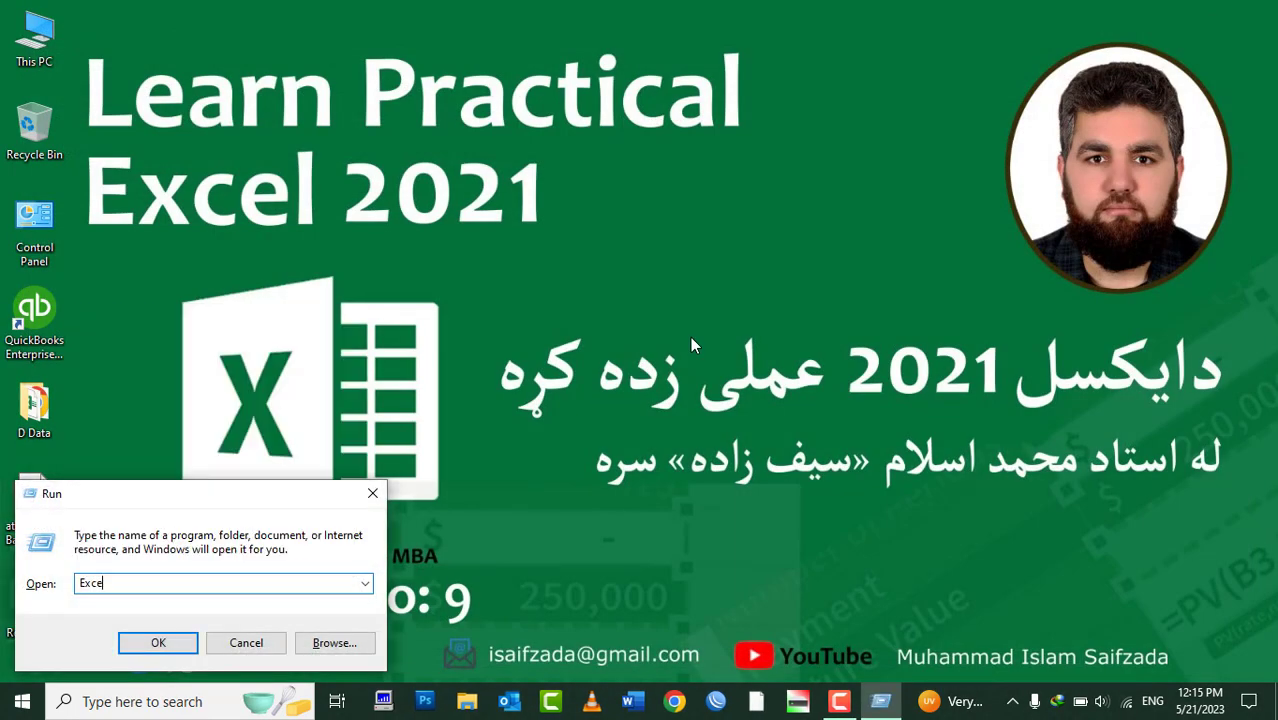
text(l)
key(Return)
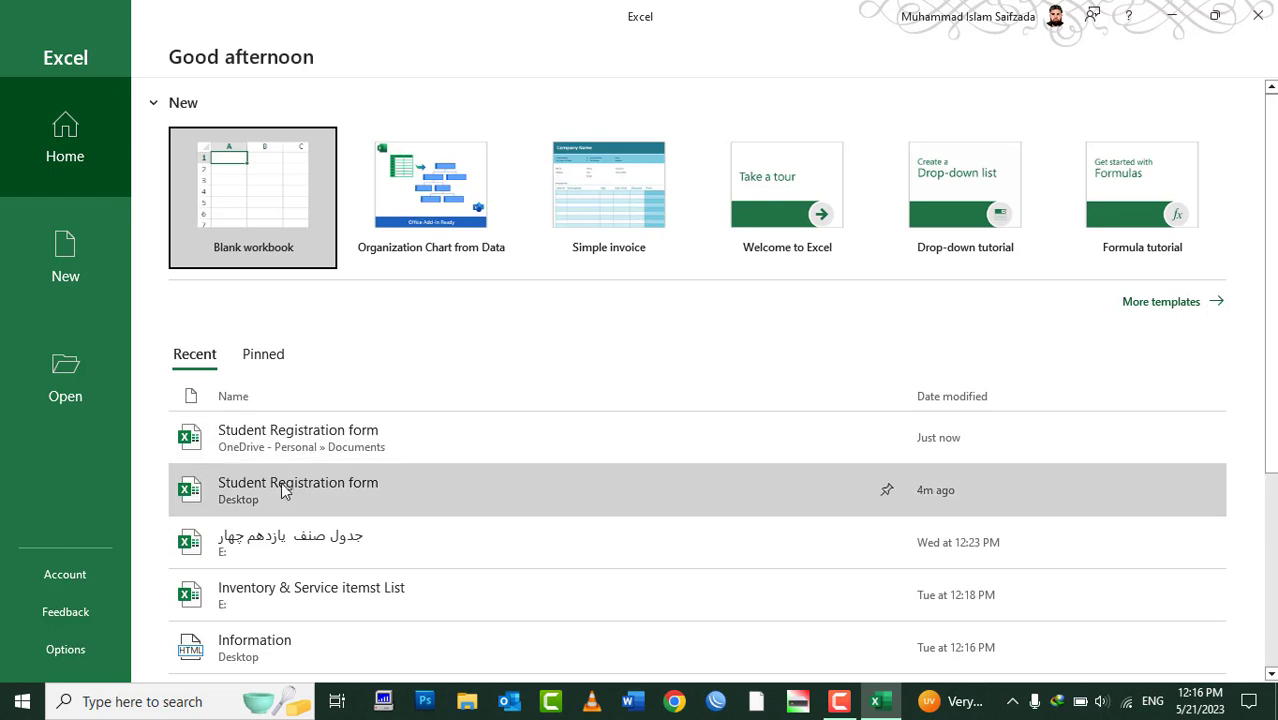
Open Student Registration form from OneDrive - Personal > Documents, check the network, then close it
click(73, 381)
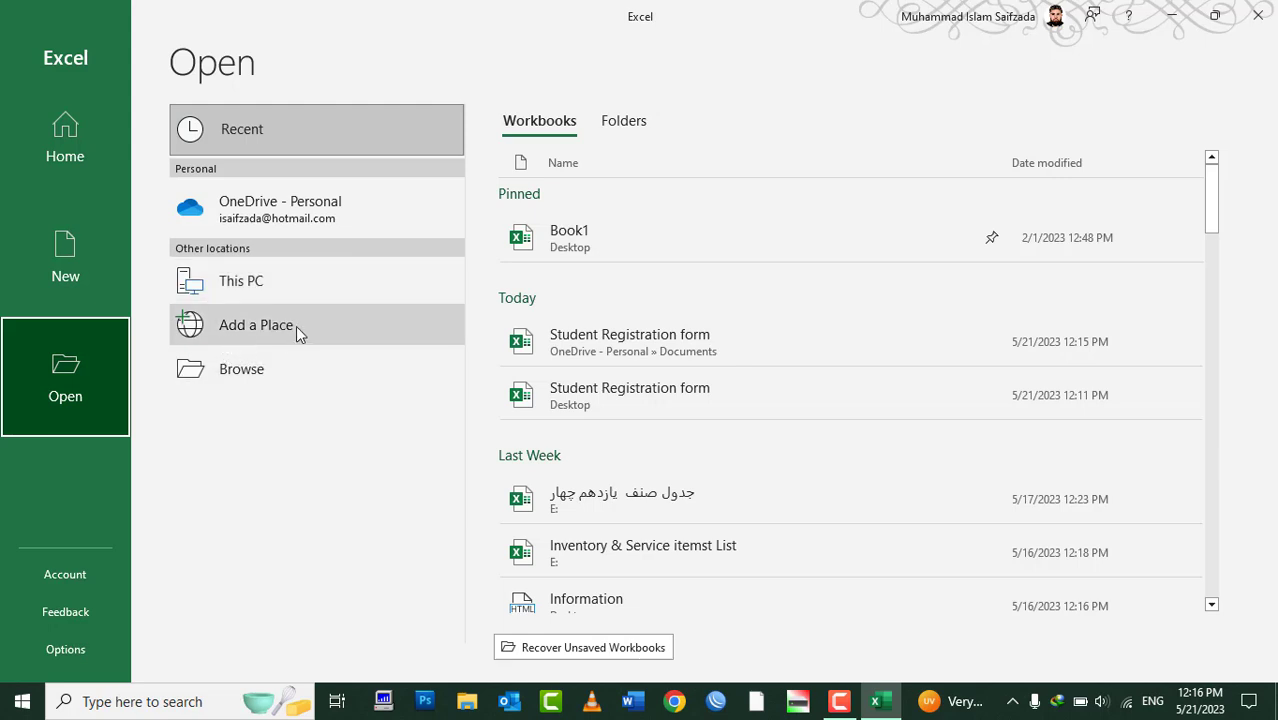
click(237, 224)
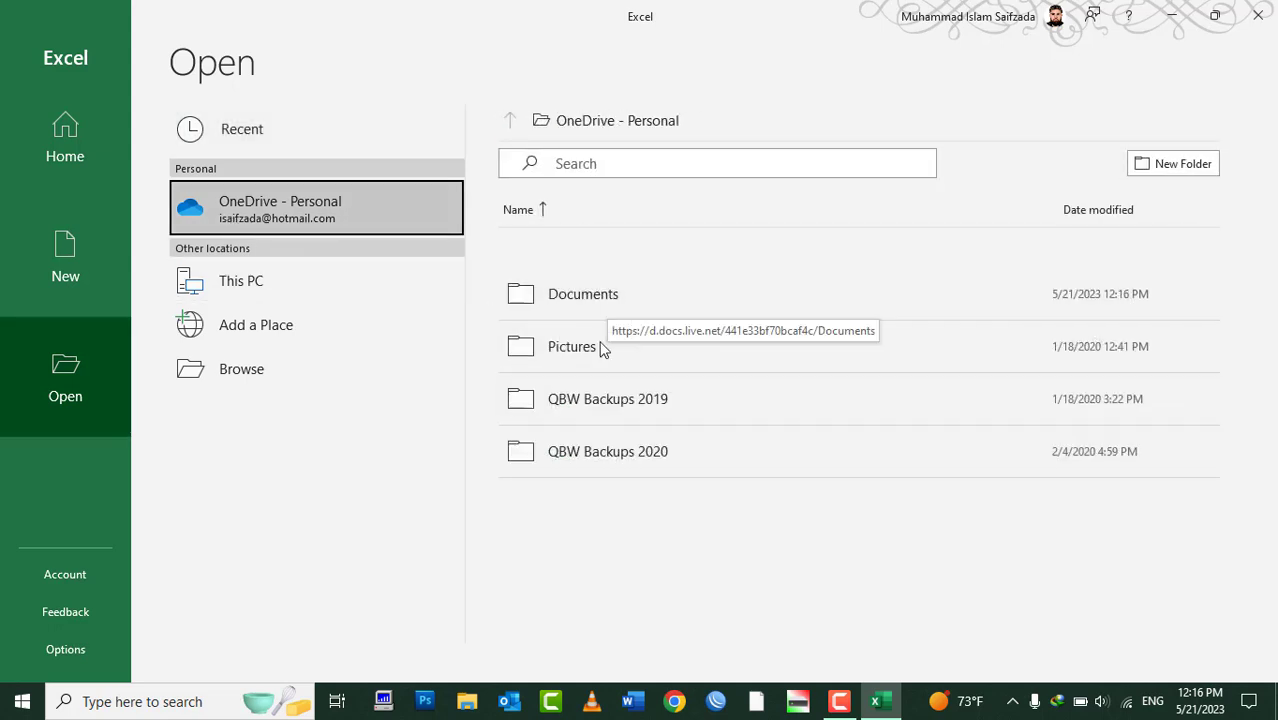
click(570, 303)
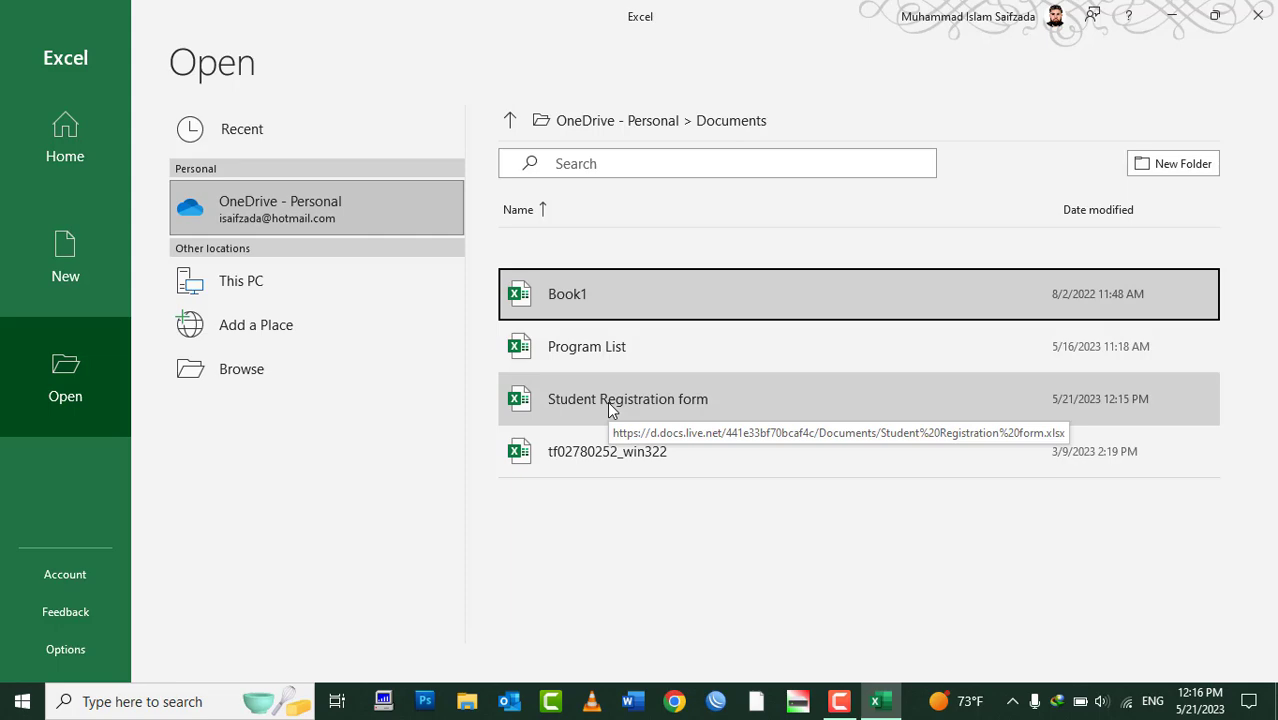
click(612, 405)
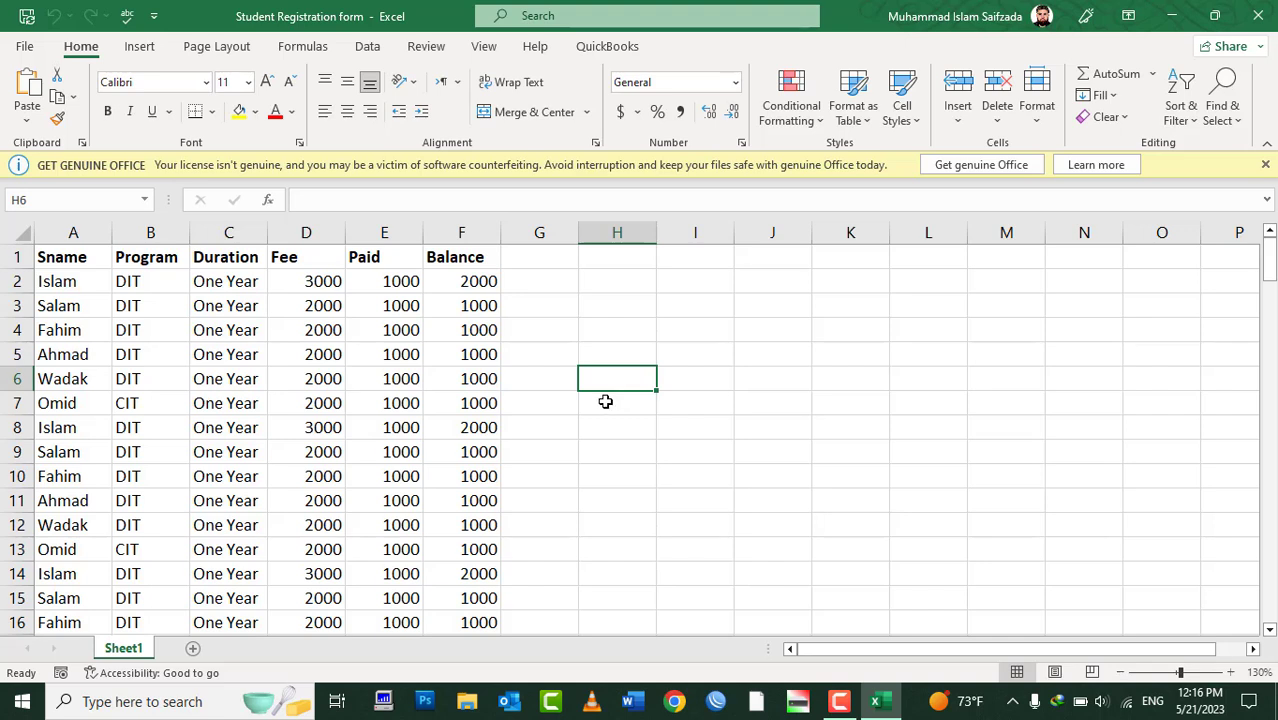
click(1134, 706)
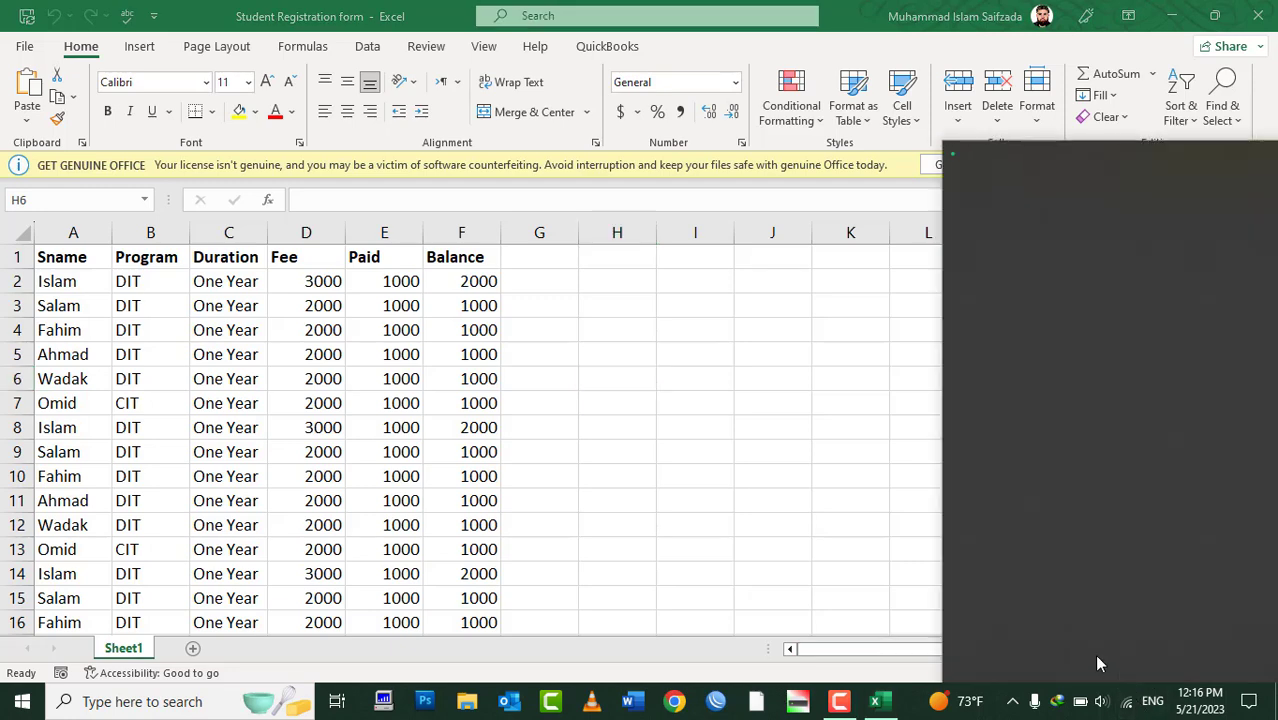
click(701, 472)
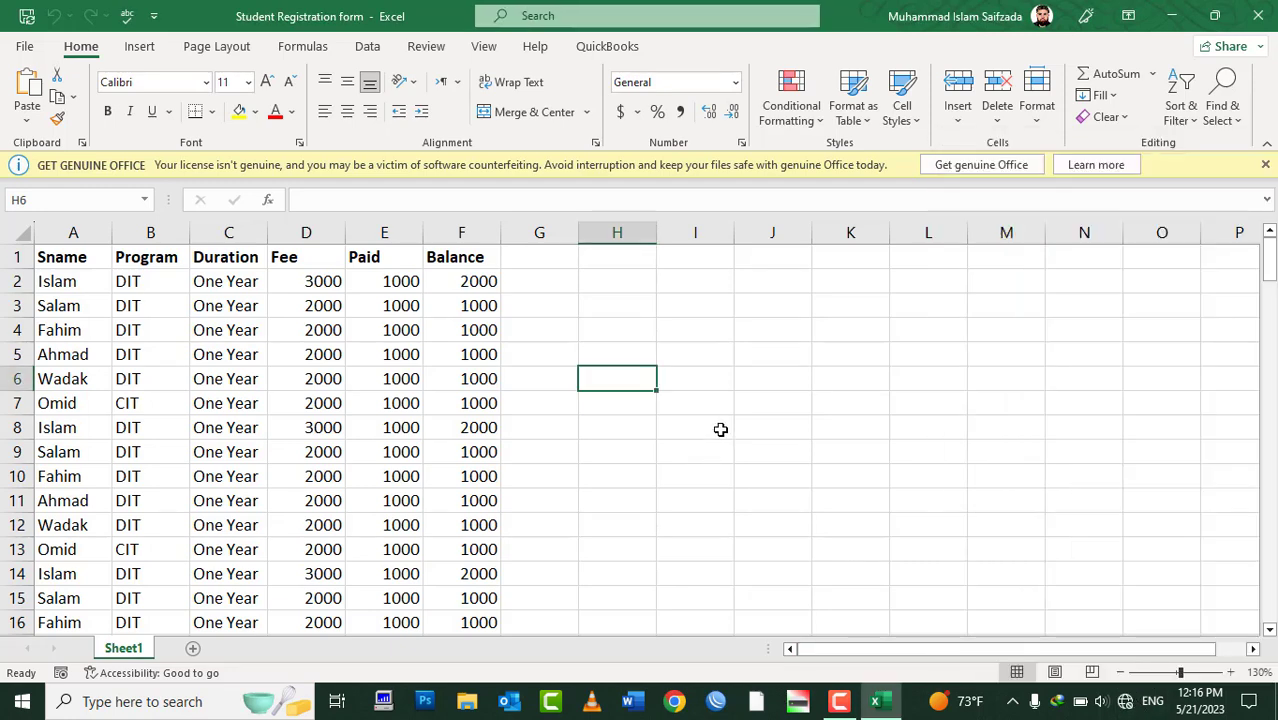
key(ctrl+w)
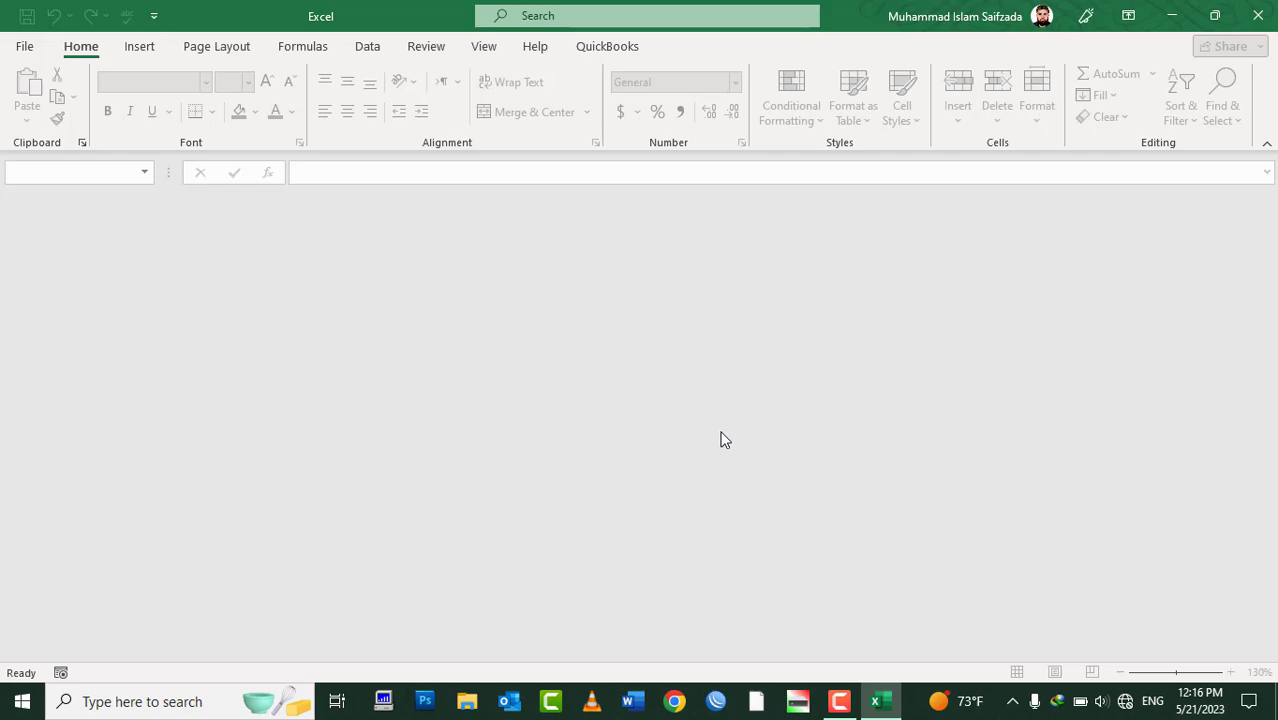
Reopen Student Registration form from OneDrive Documents and close it again with Ctrl+W
click(24, 46)
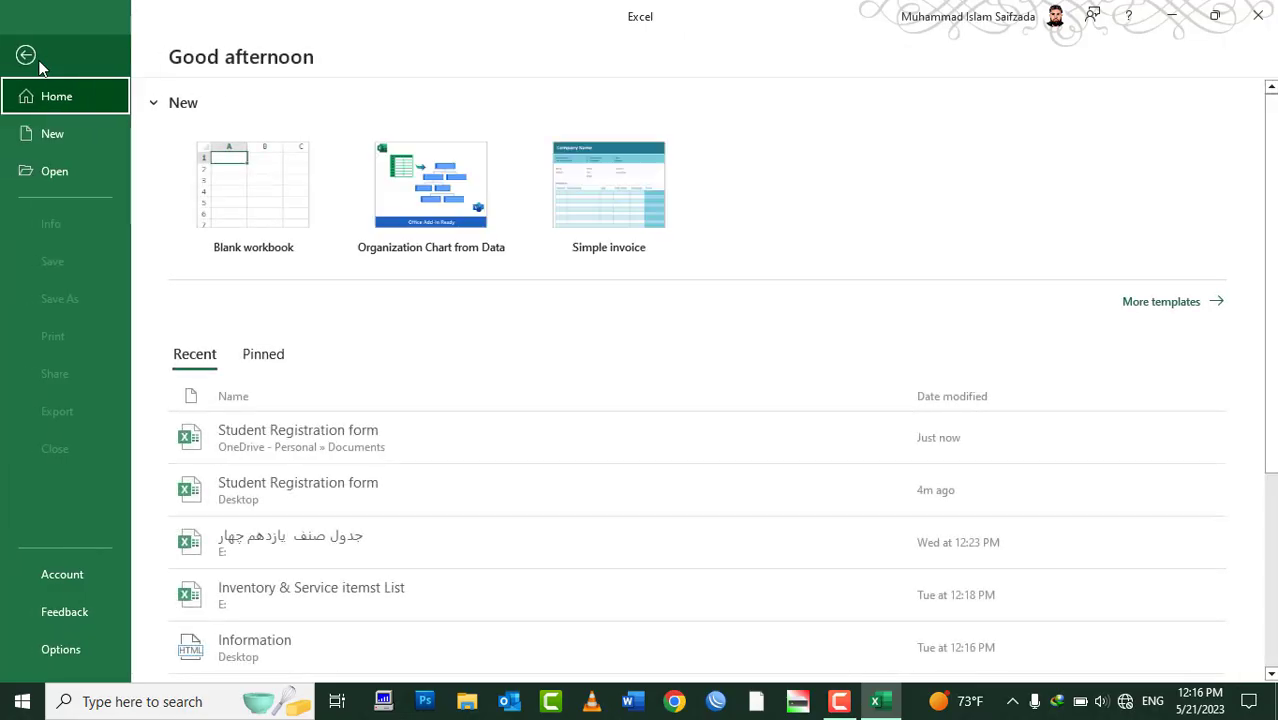
click(69, 171)
click(226, 207)
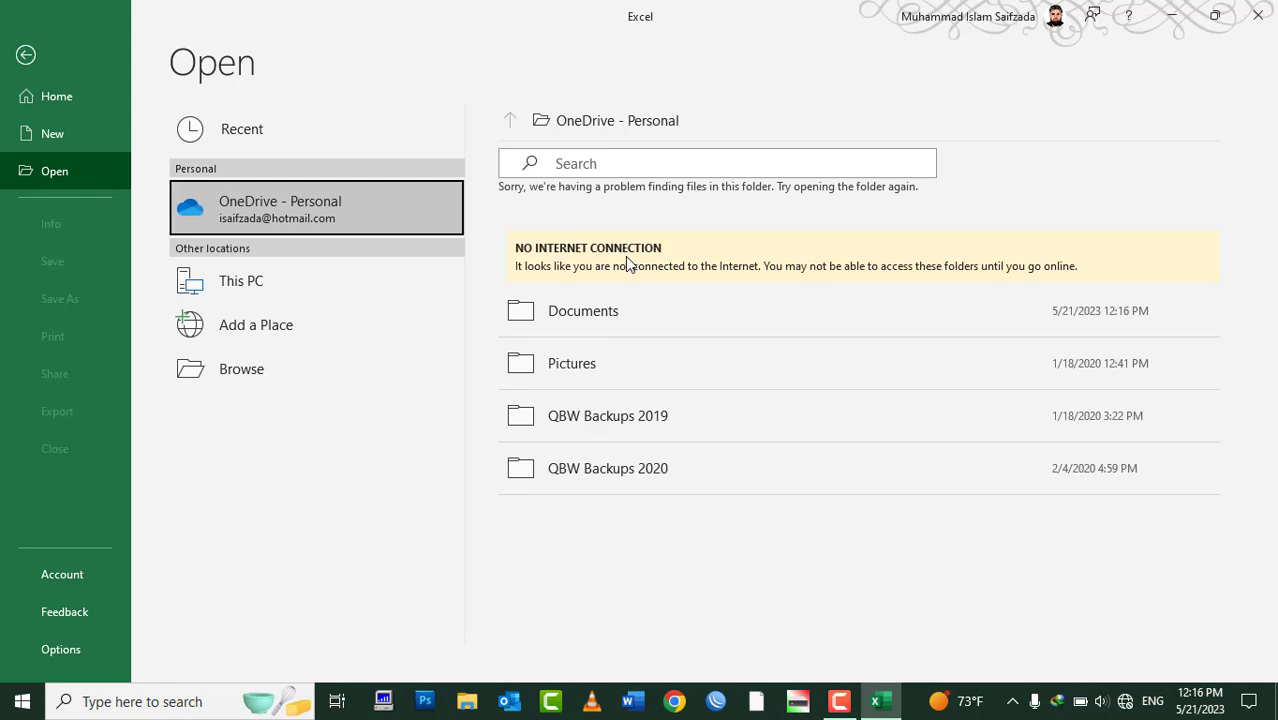
click(588, 328)
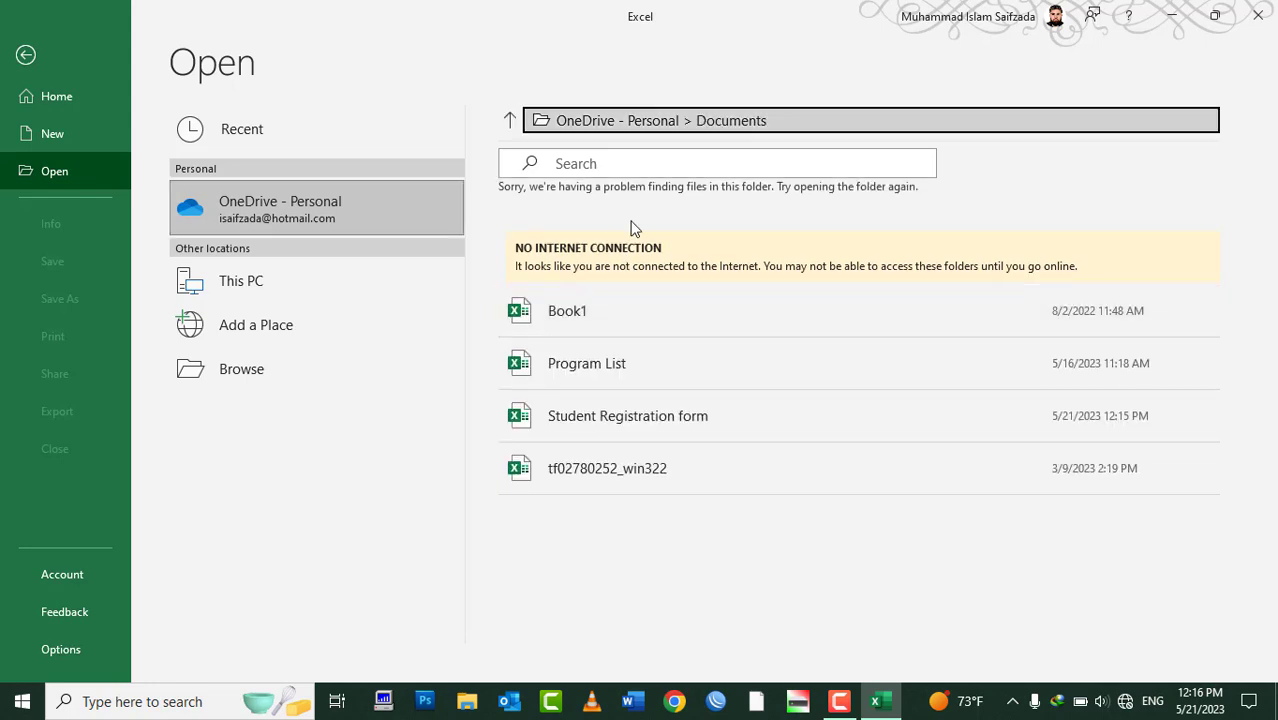
click(633, 436)
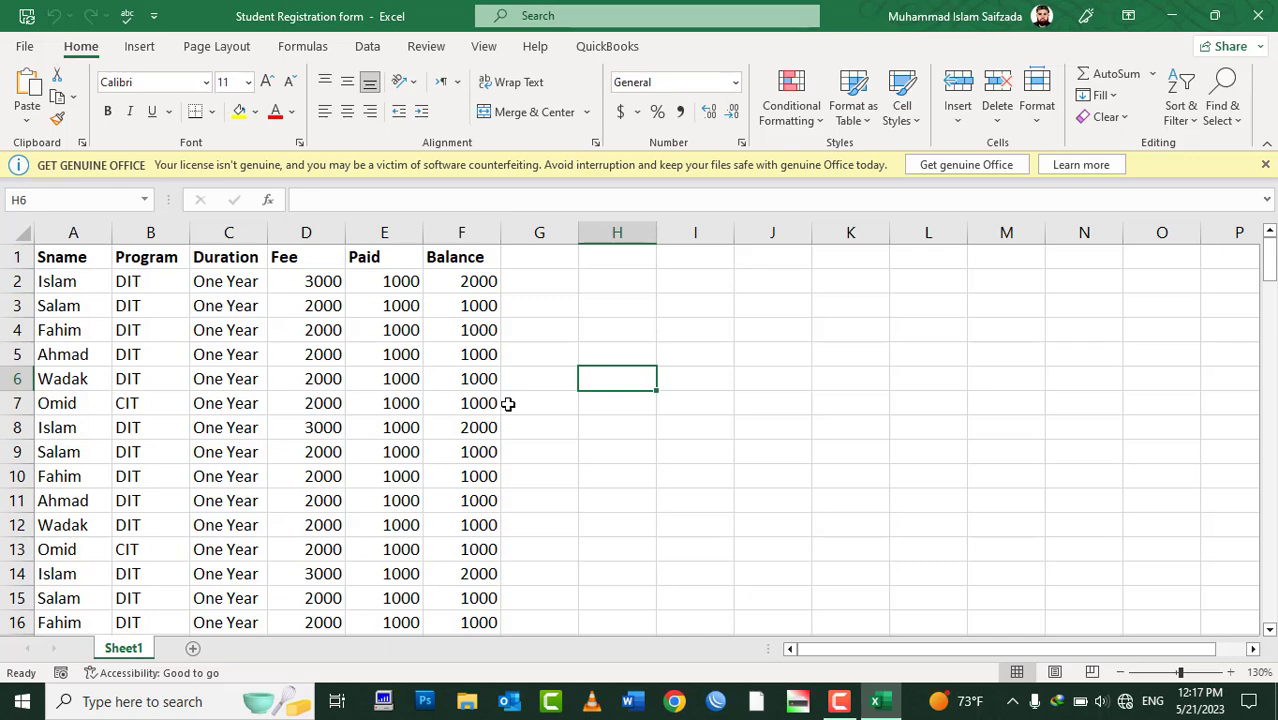
key(ctrl+w)
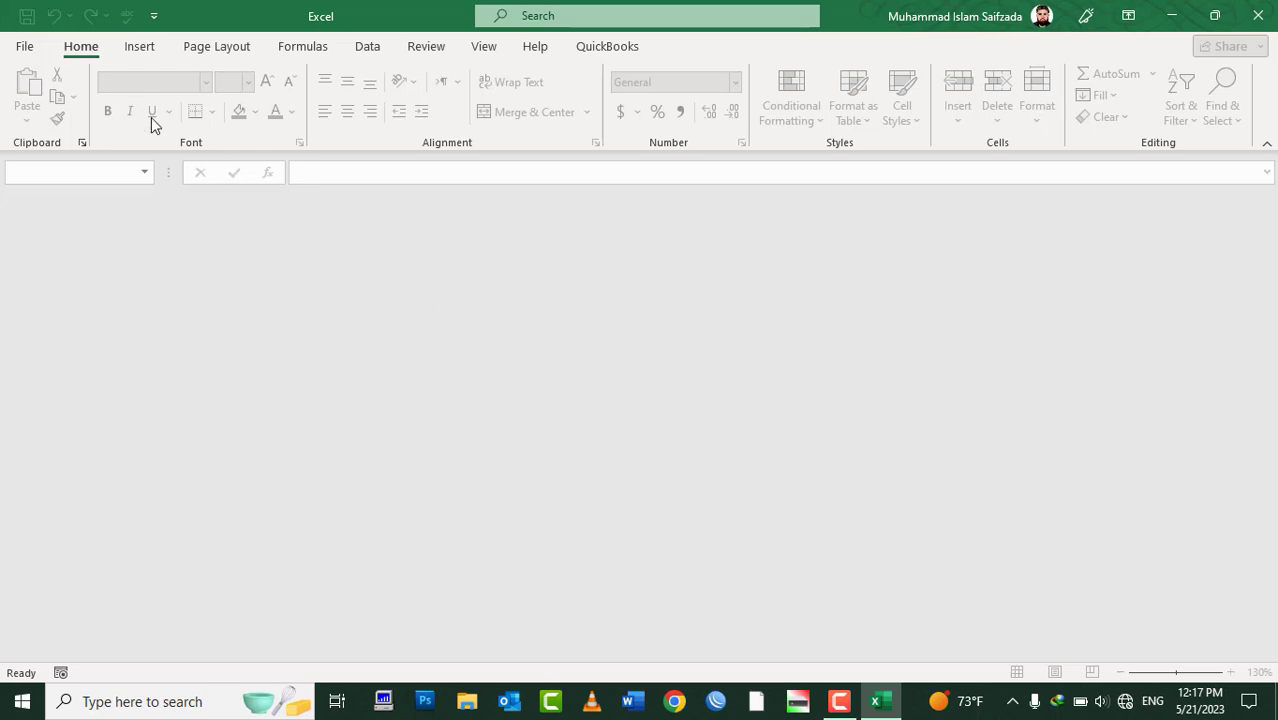
Create a new blank workbook and send it through File > Share > Email, launching Outlook
key(ctrl+n)
click(30, 50)
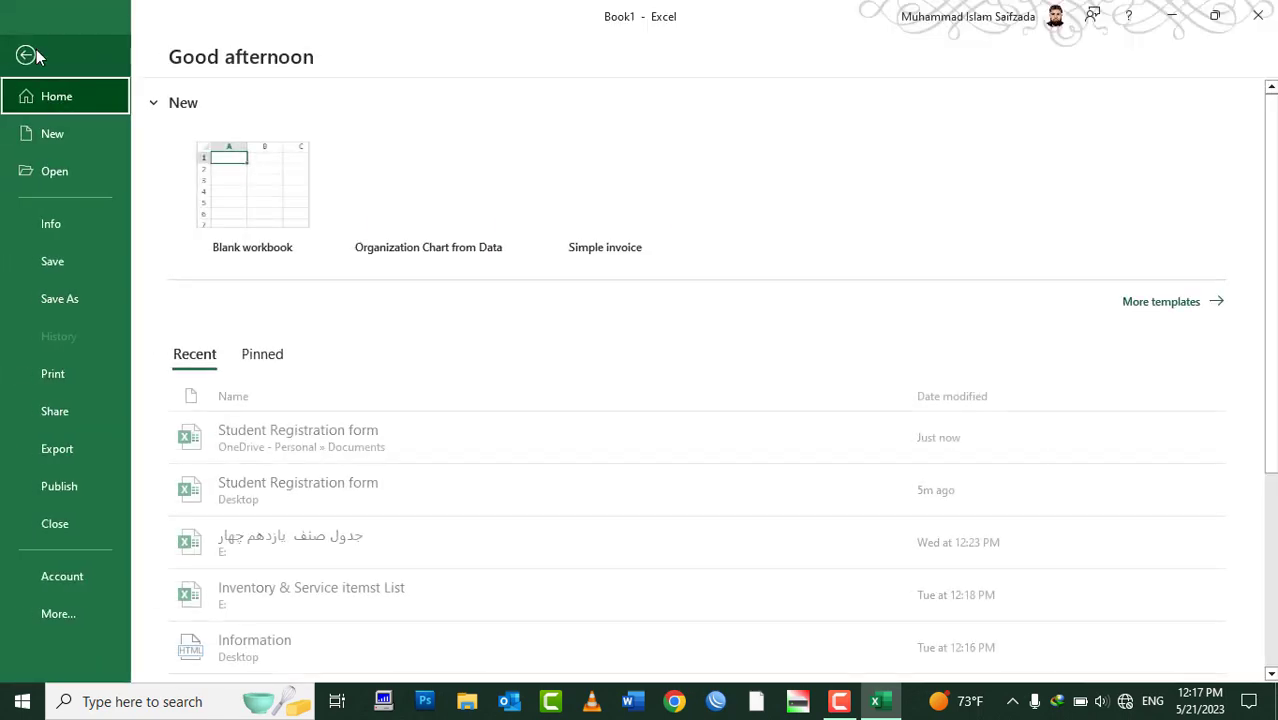
click(27, 418)
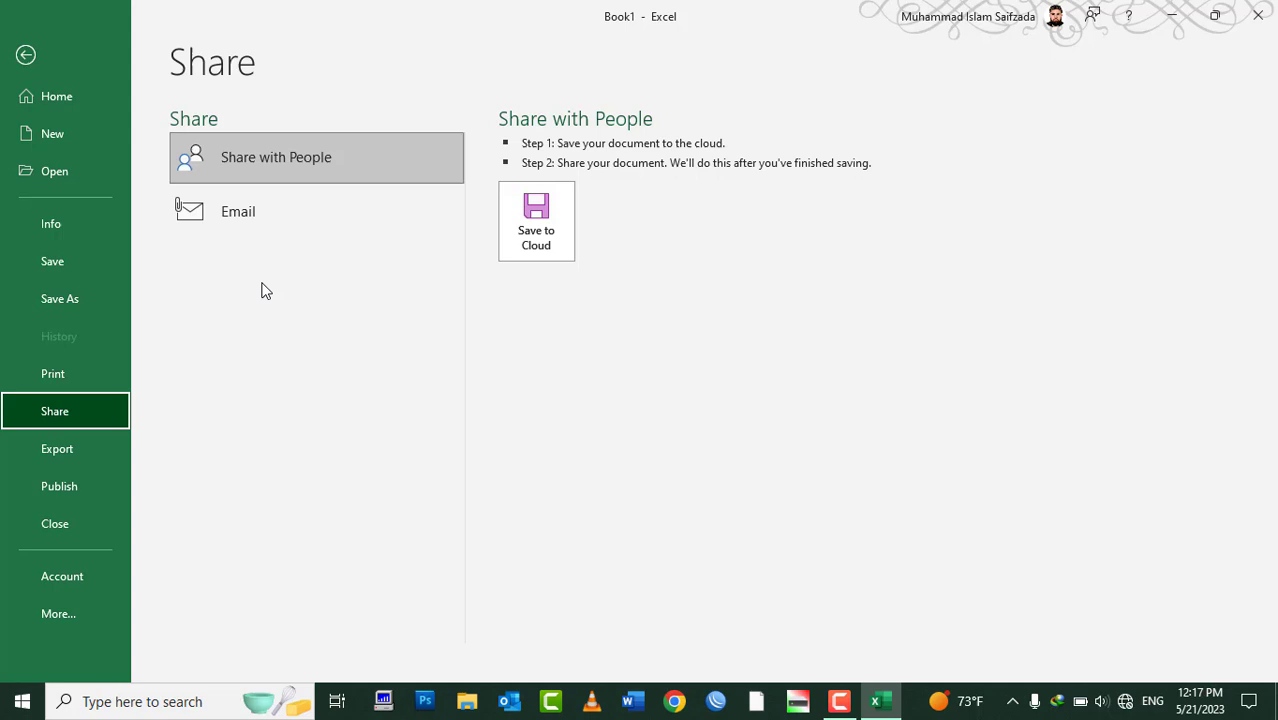
click(291, 217)
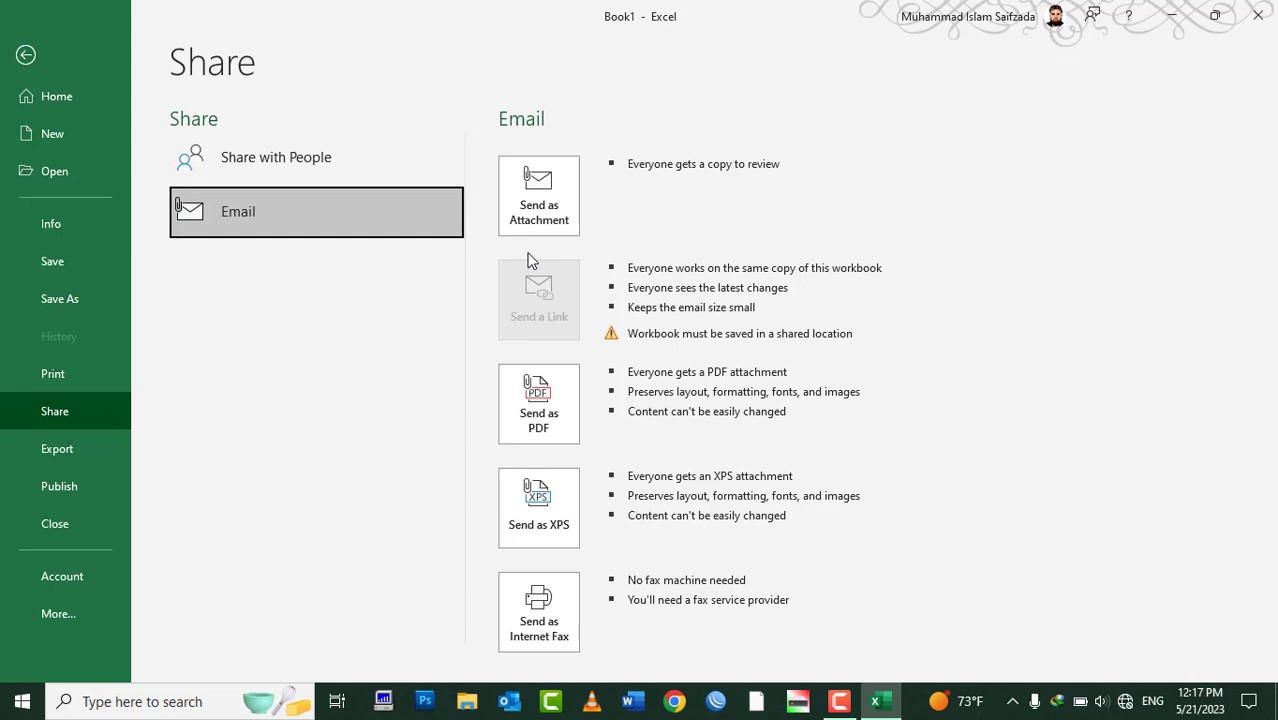
click(509, 701)
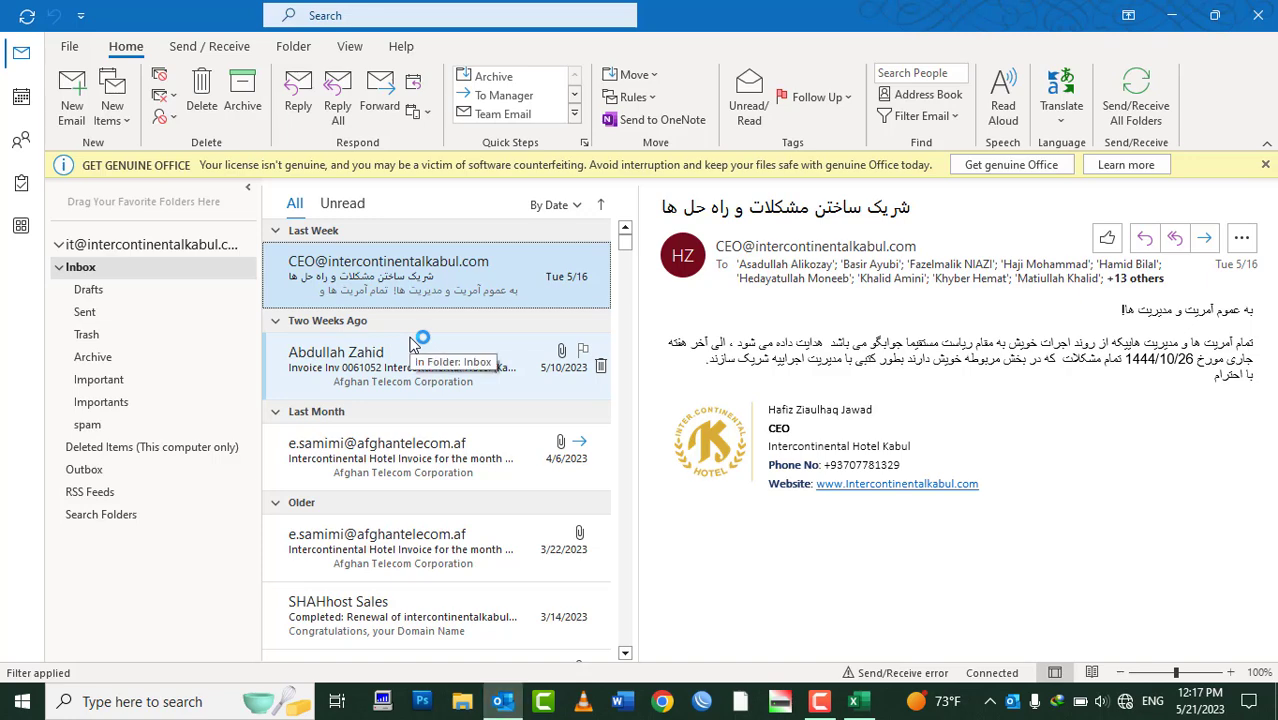
Close Outlook, retry Send as Attachment, close Outlook again, and show File's recent workbooks
click(1258, 15)
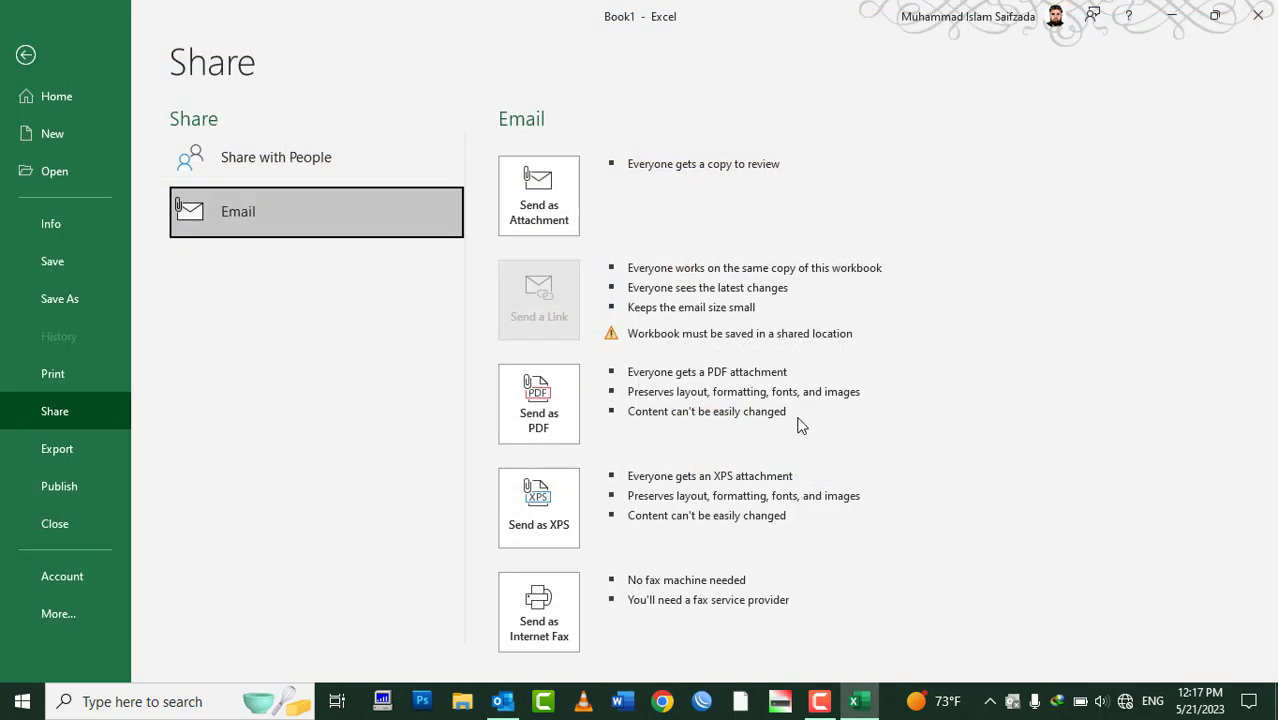
click(490, 432)
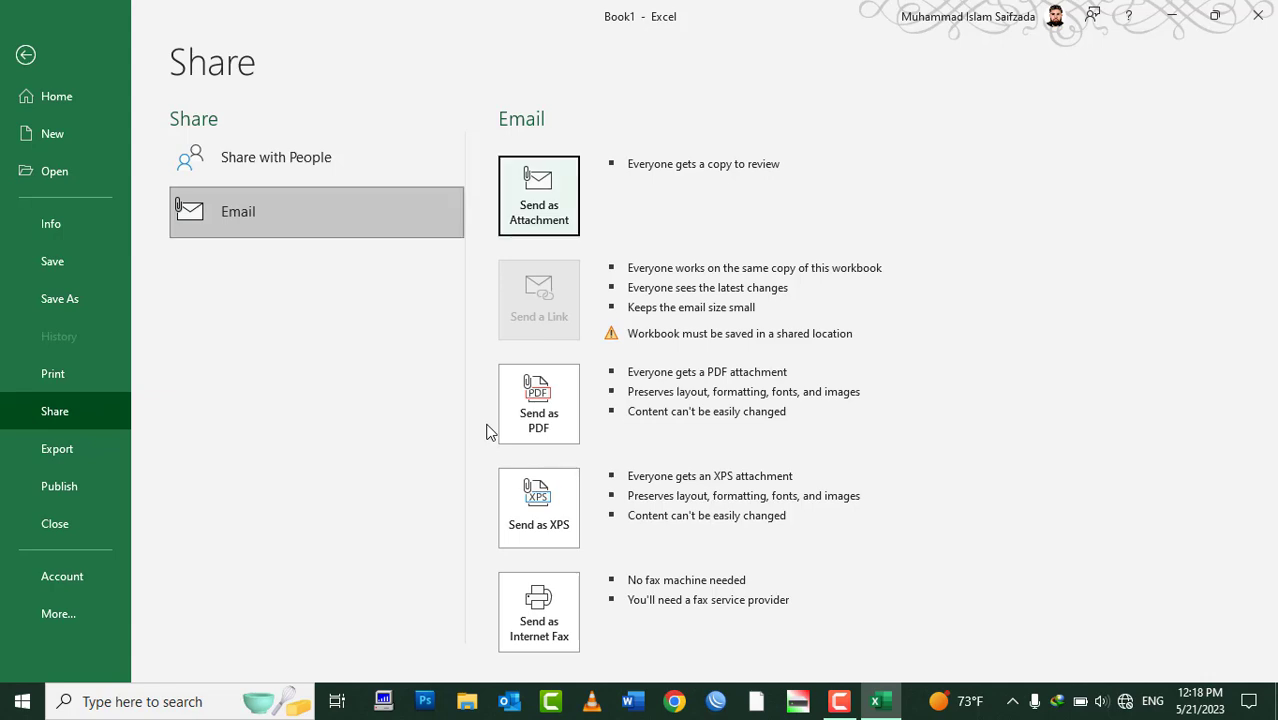
click(512, 704)
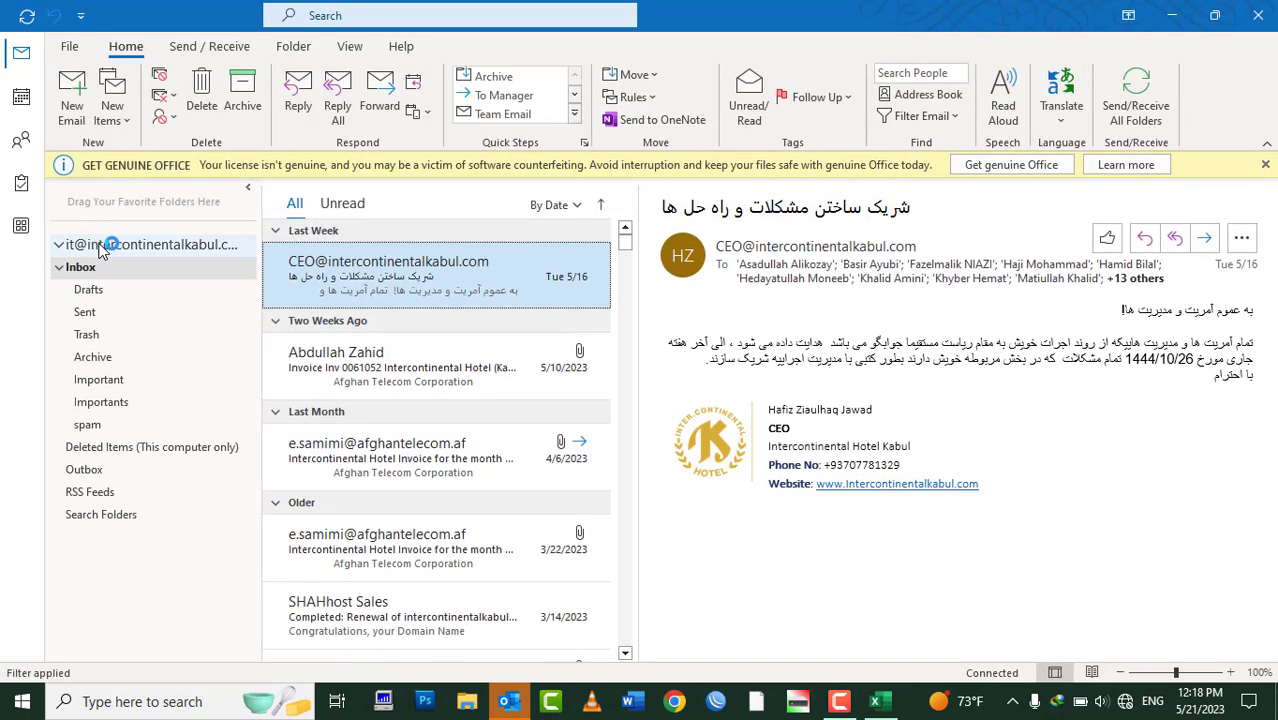
click(1264, 16)
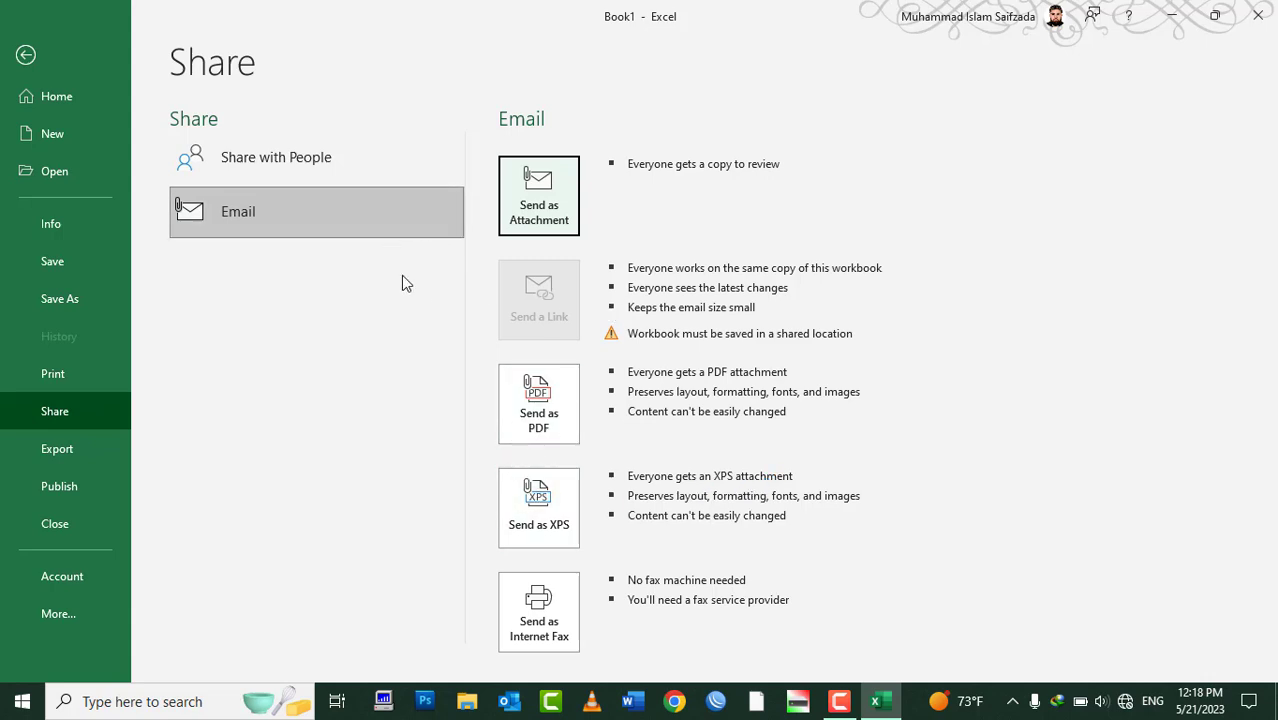
key(Escape)
click(27, 48)
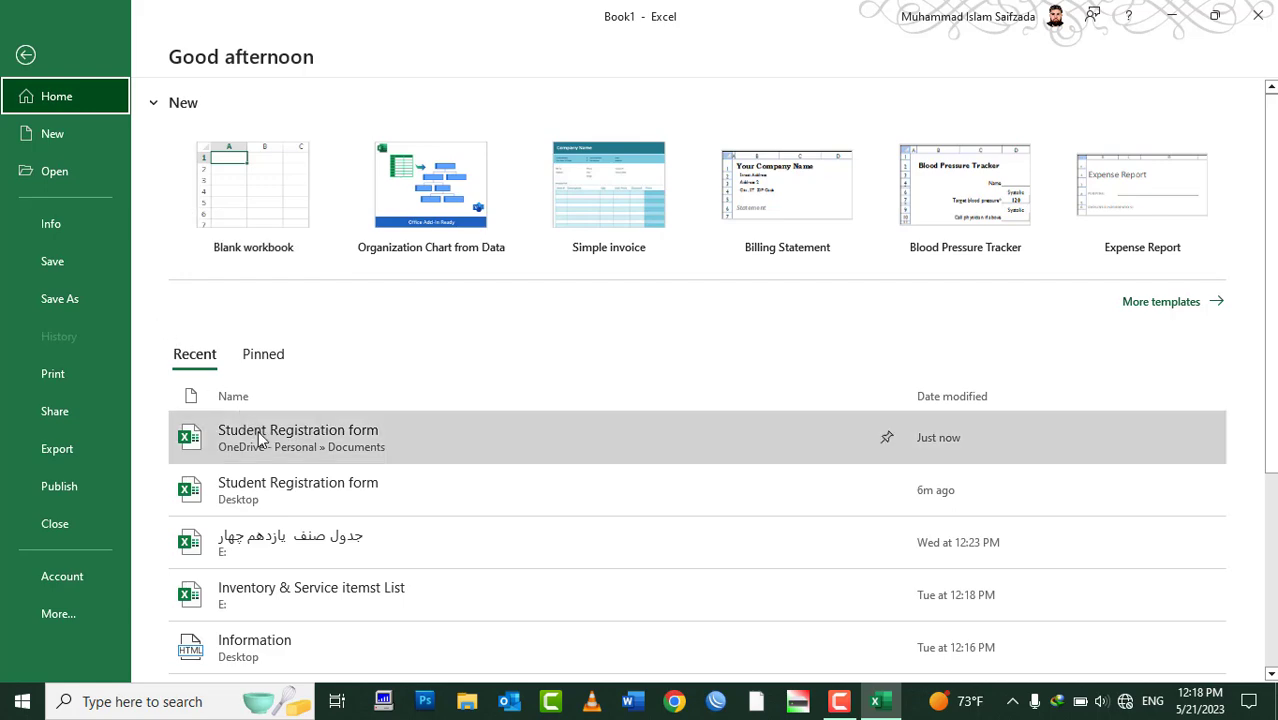
Open the OneDrive Student Registration form from Recent and show File > Share > Email, briefly opening Outlook
click(258, 436)
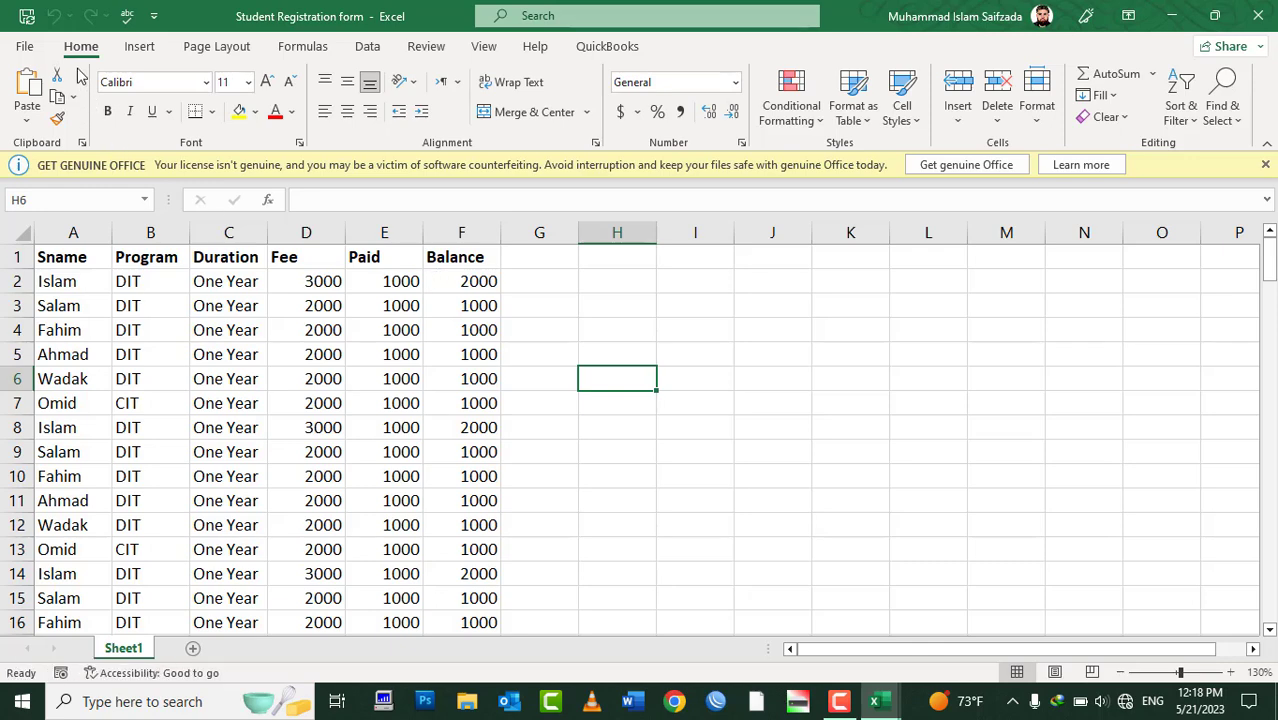
click(41, 49)
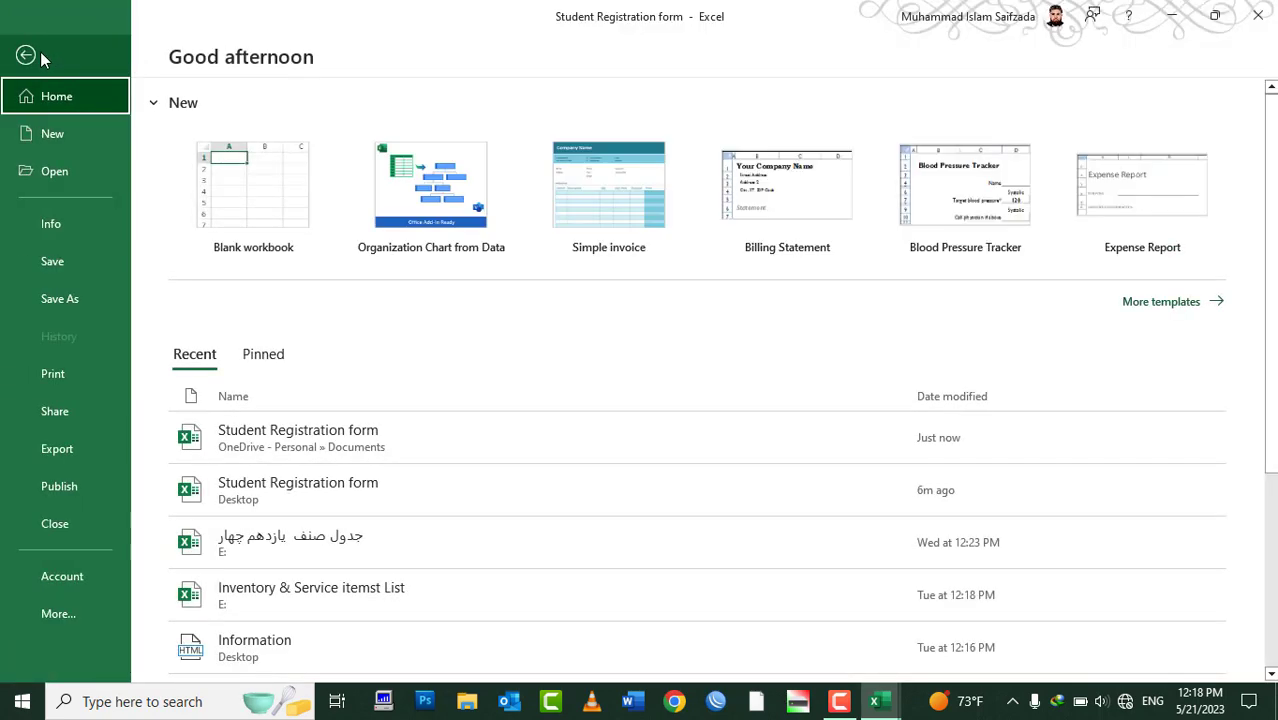
click(40, 52)
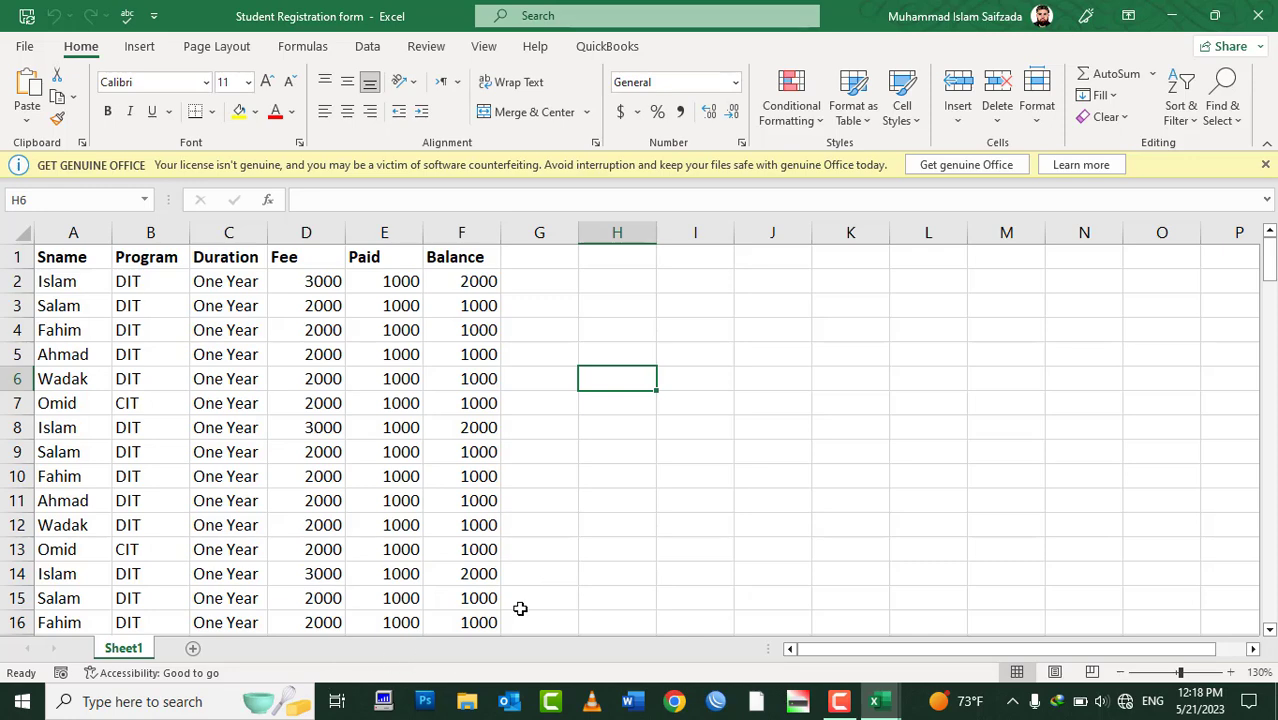
click(41, 48)
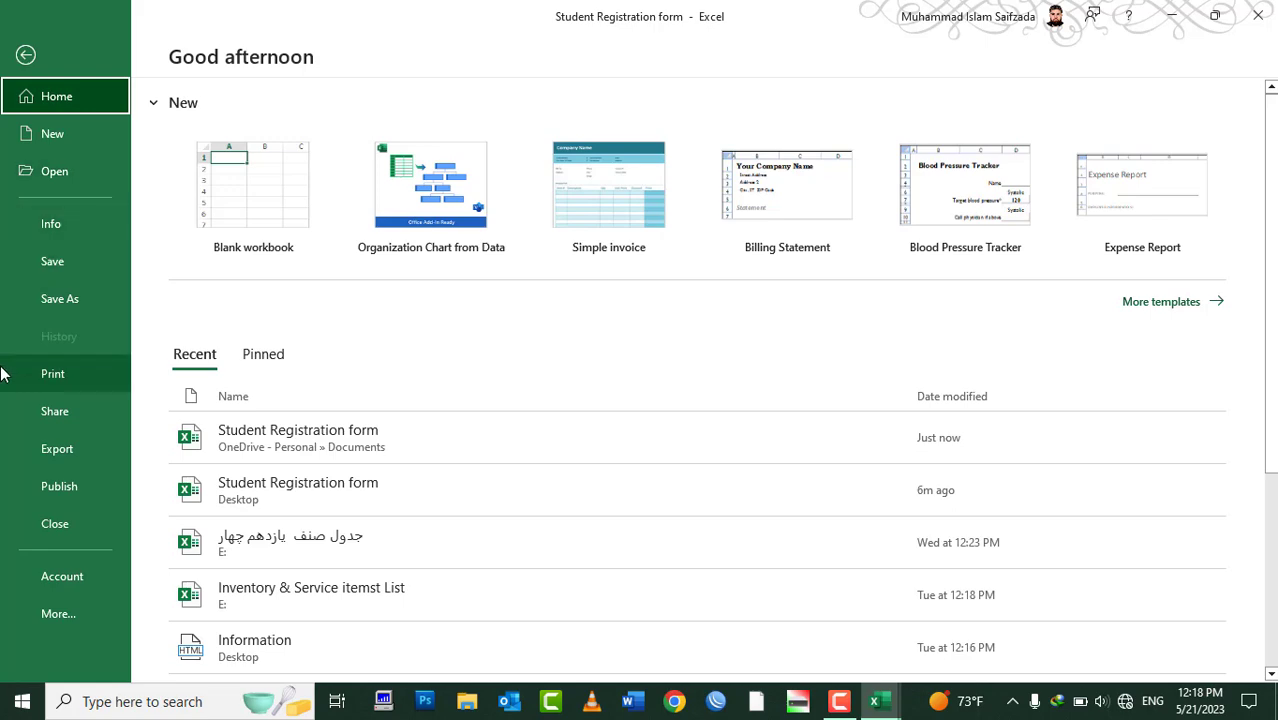
click(42, 413)
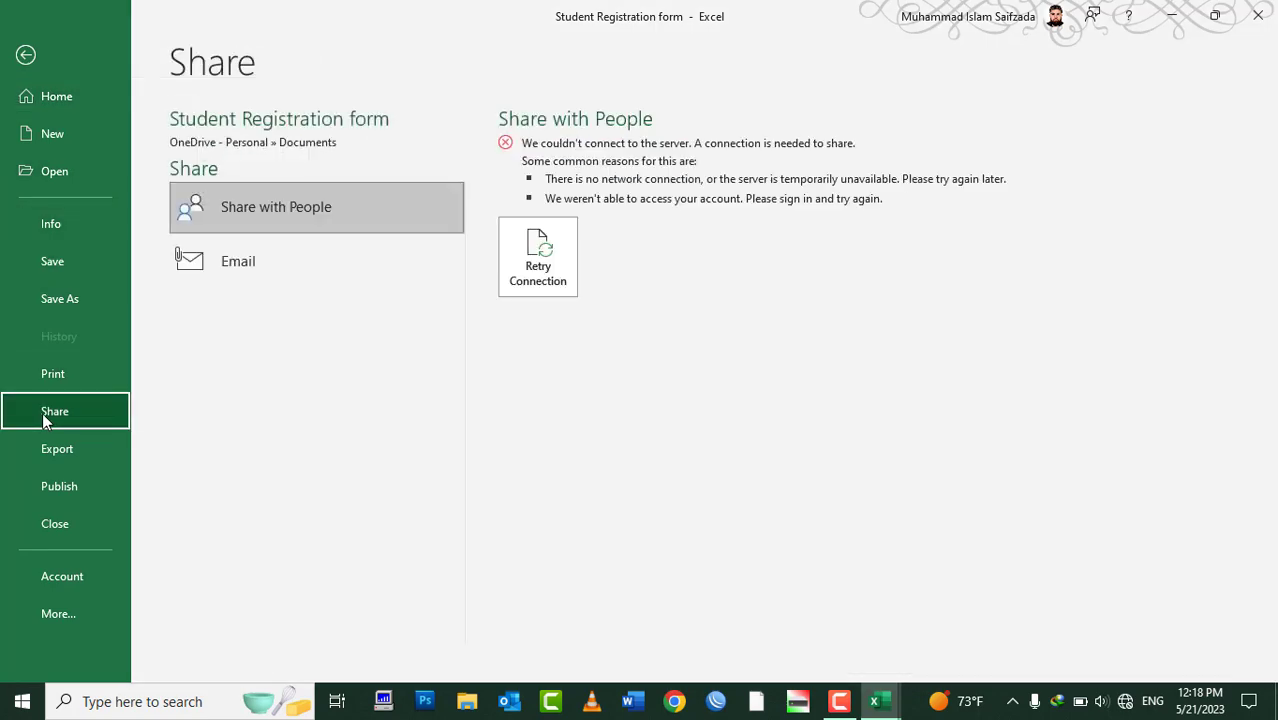
click(296, 250)
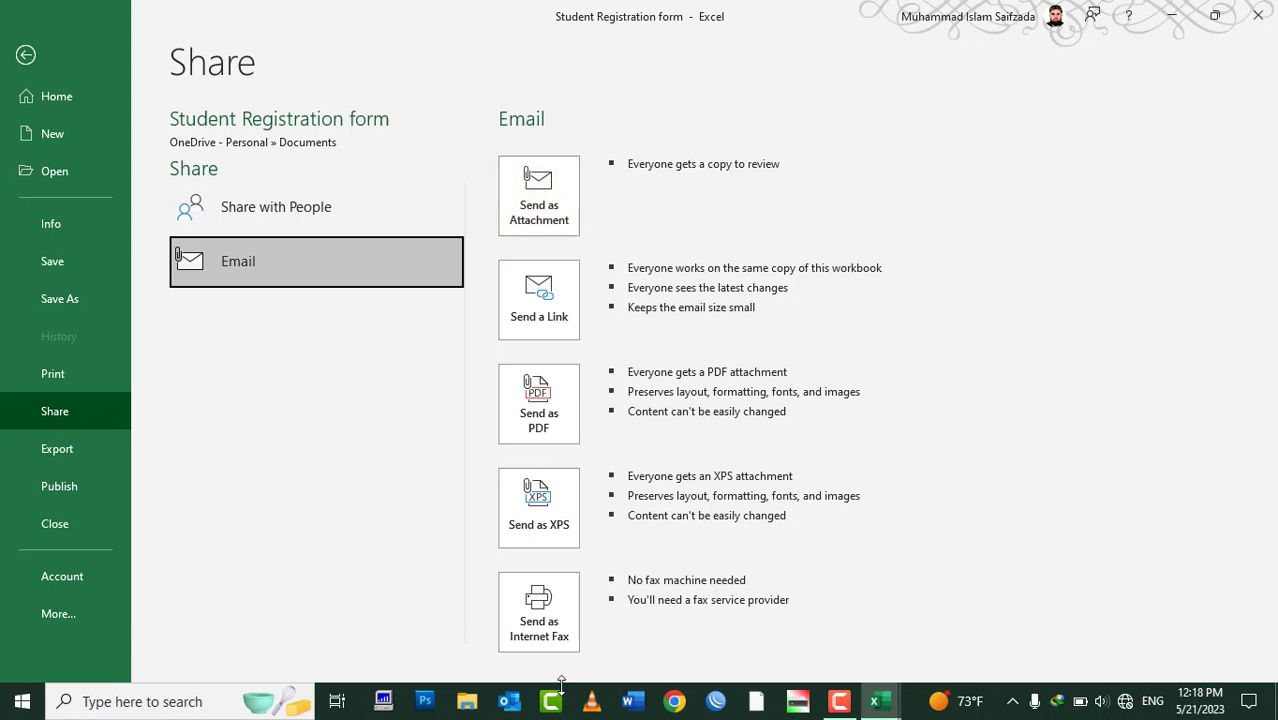
click(520, 706)
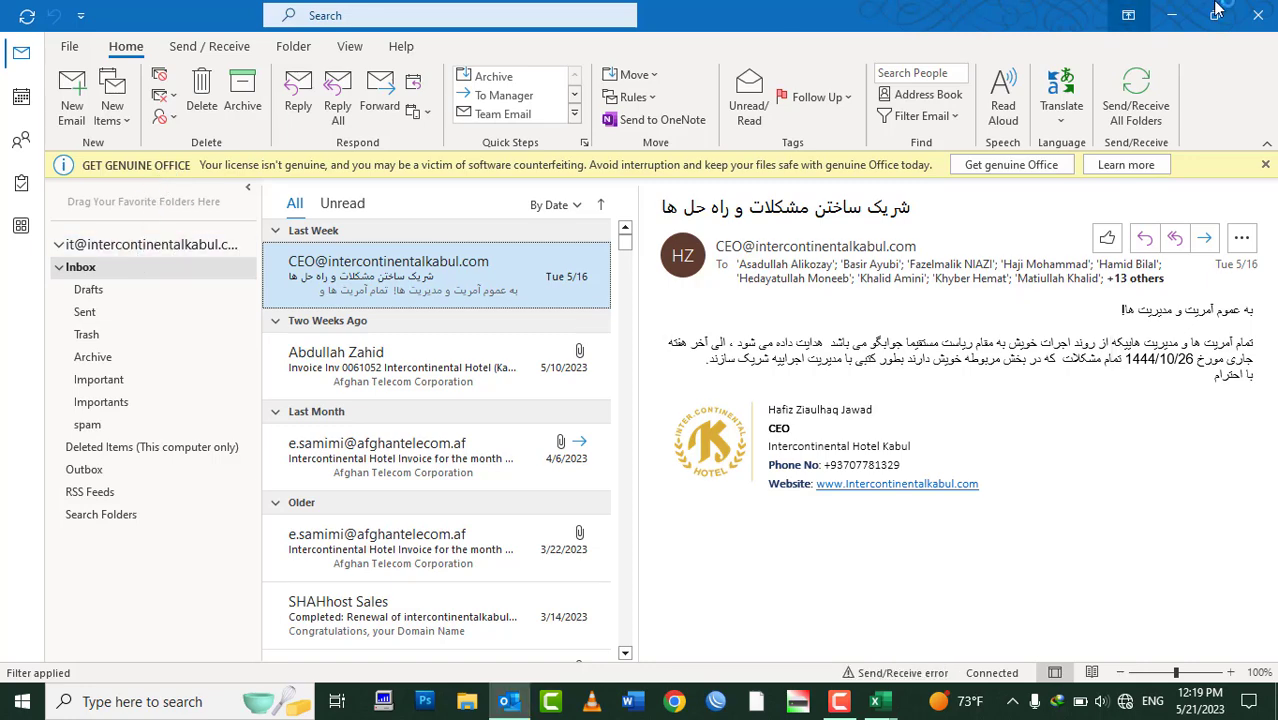
click(1258, 15)
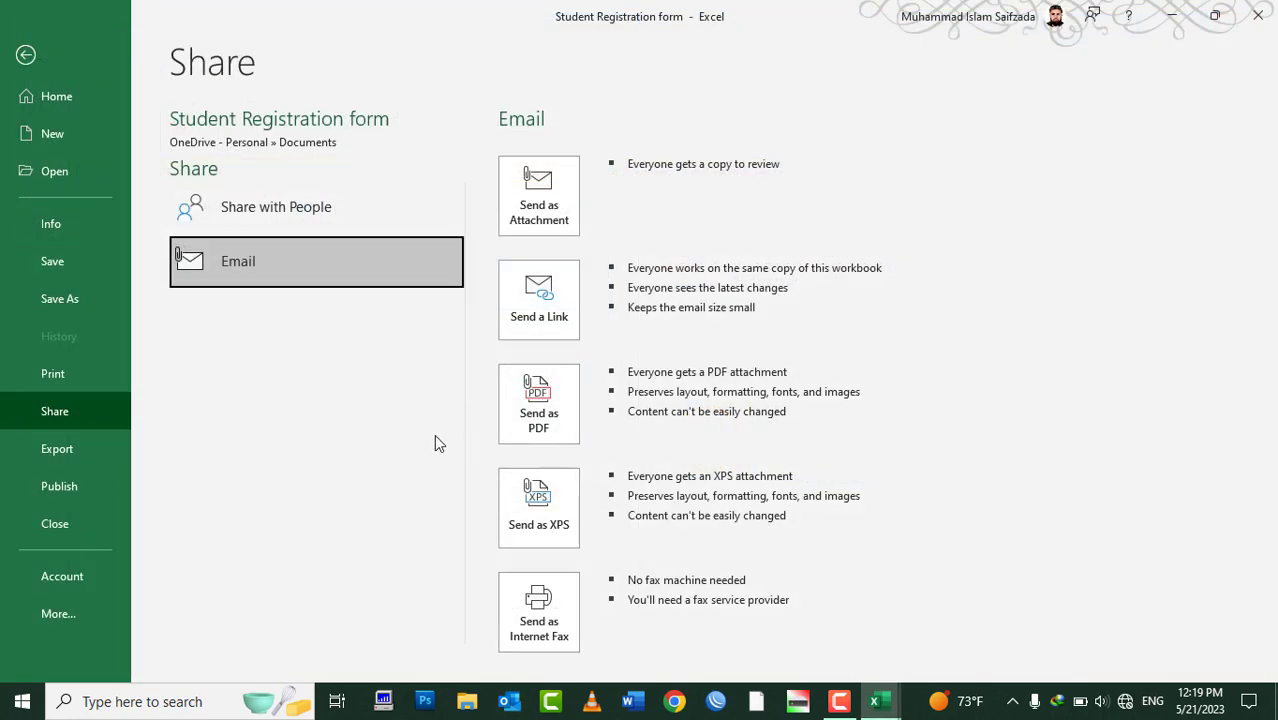
Attach the workbook to a new Outlook email and replace the default subject with the Intercontinental Hotel Kabul budget title
click(555, 220)
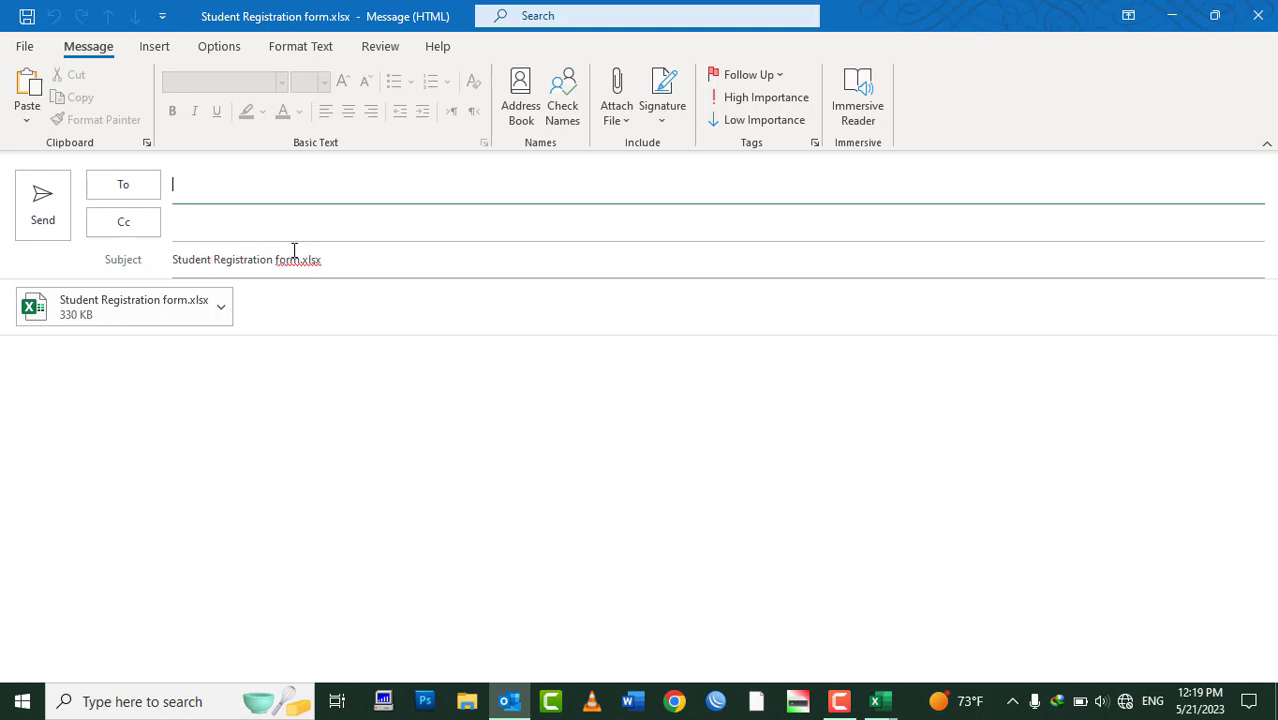
drag(333, 270, 1, 410)
key(BackSpace)
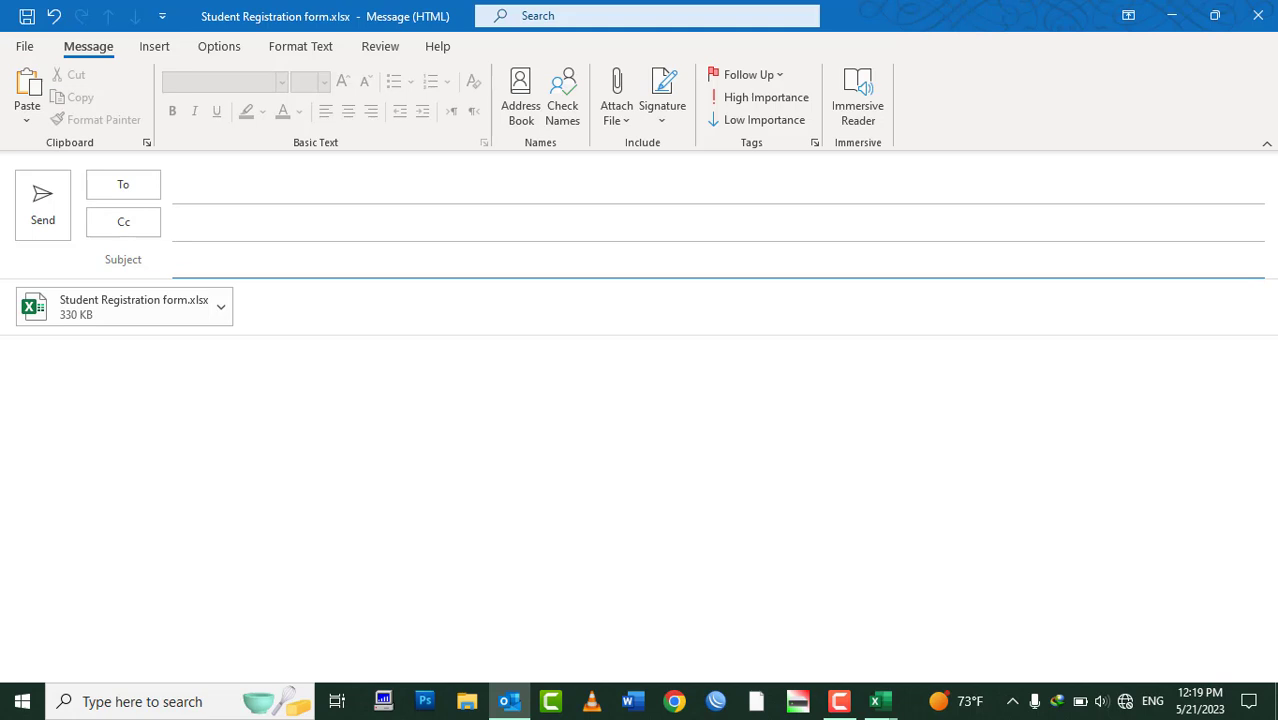
text(Intercontinental Hotel kabul An)
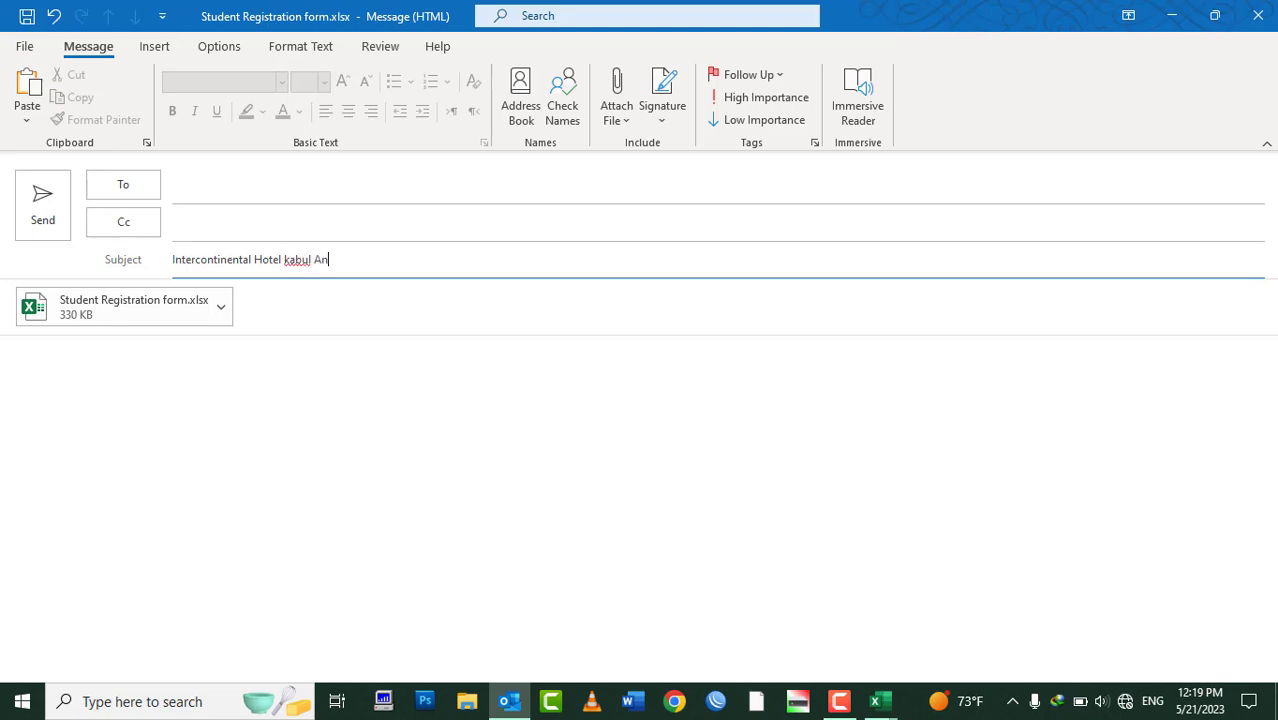
text(naul badget for the year 20)
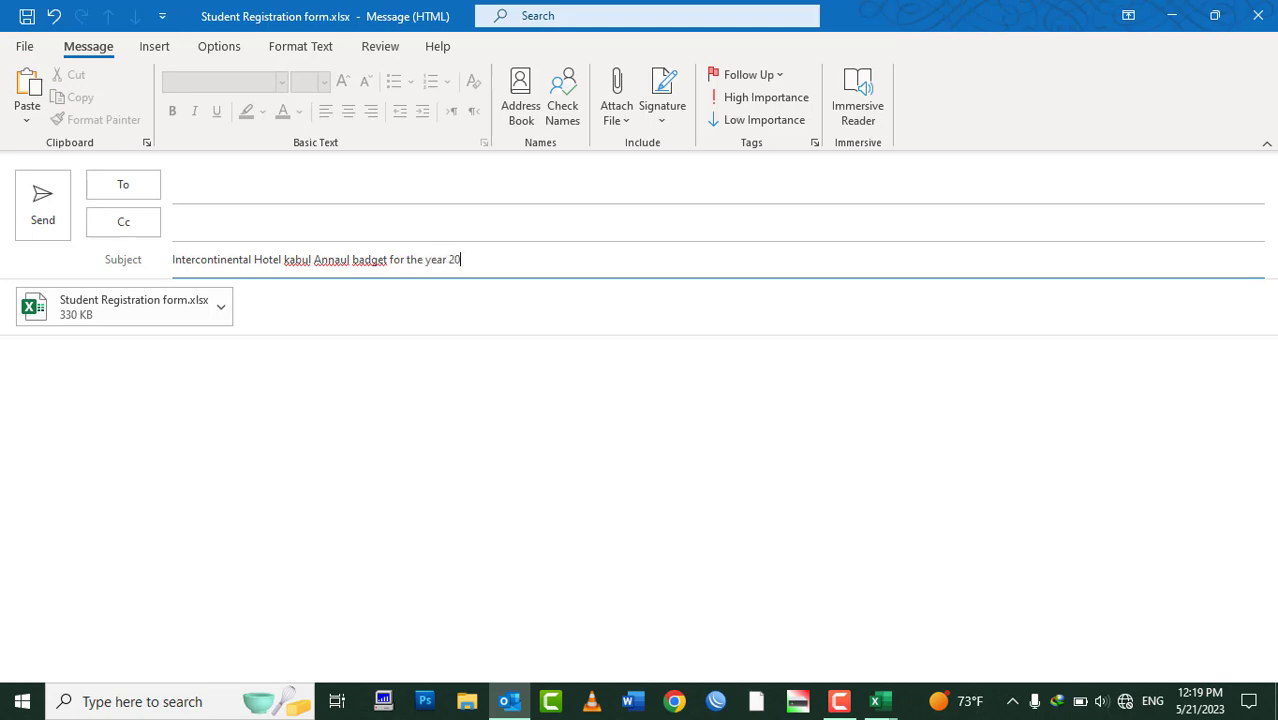
text(23)
Correct the subject's misspellings: badget to budget, Annaul to Annual, kabul to Kabul
right_click(363, 260)
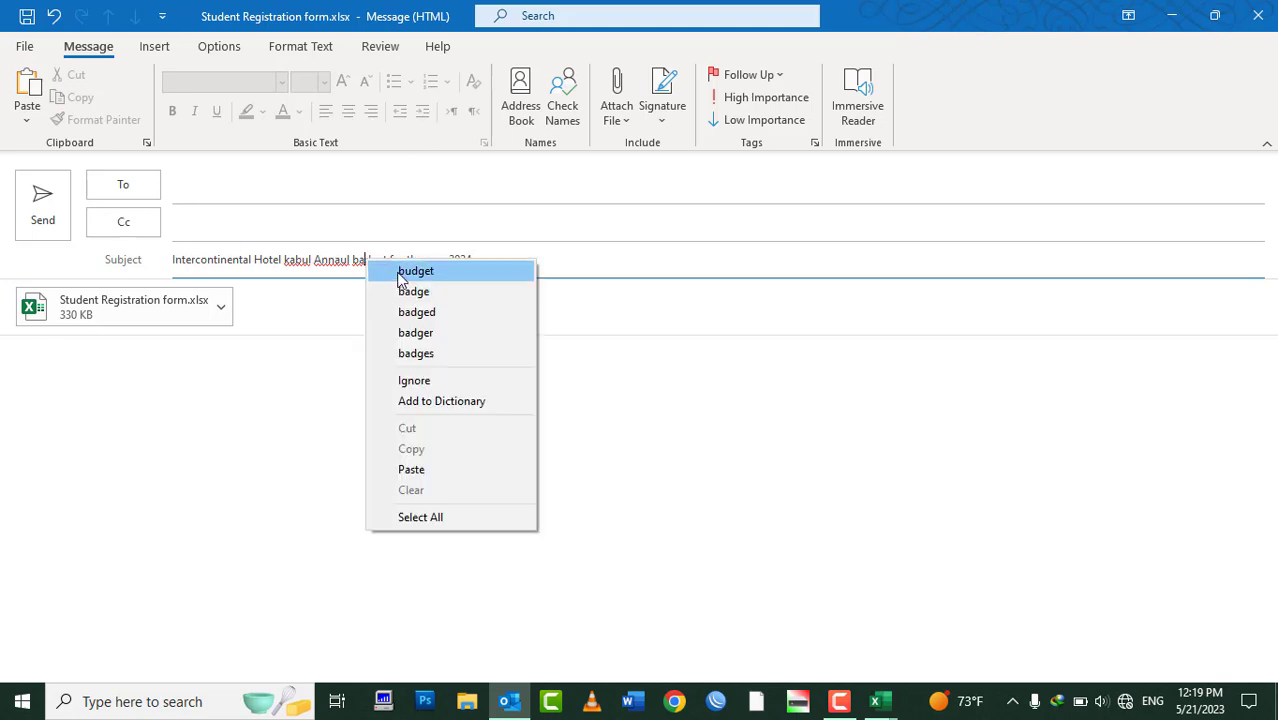
click(400, 272)
right_click(337, 266)
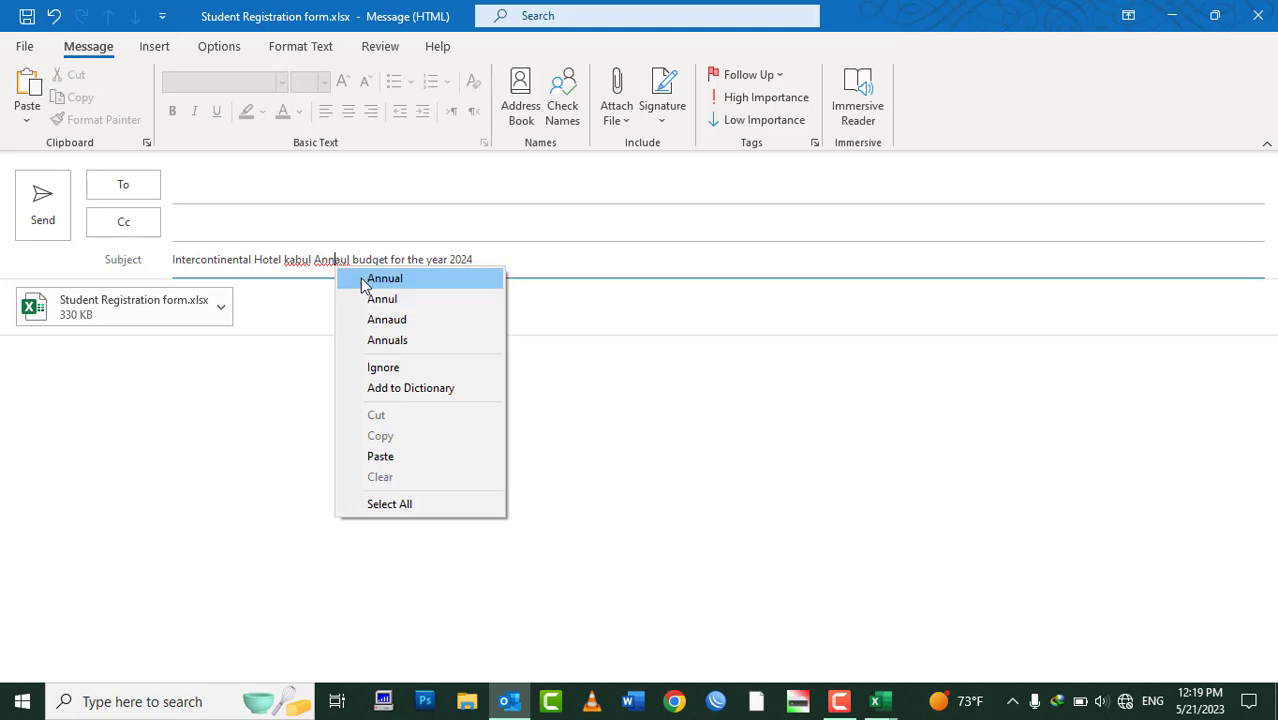
click(345, 278)
right_click(303, 263)
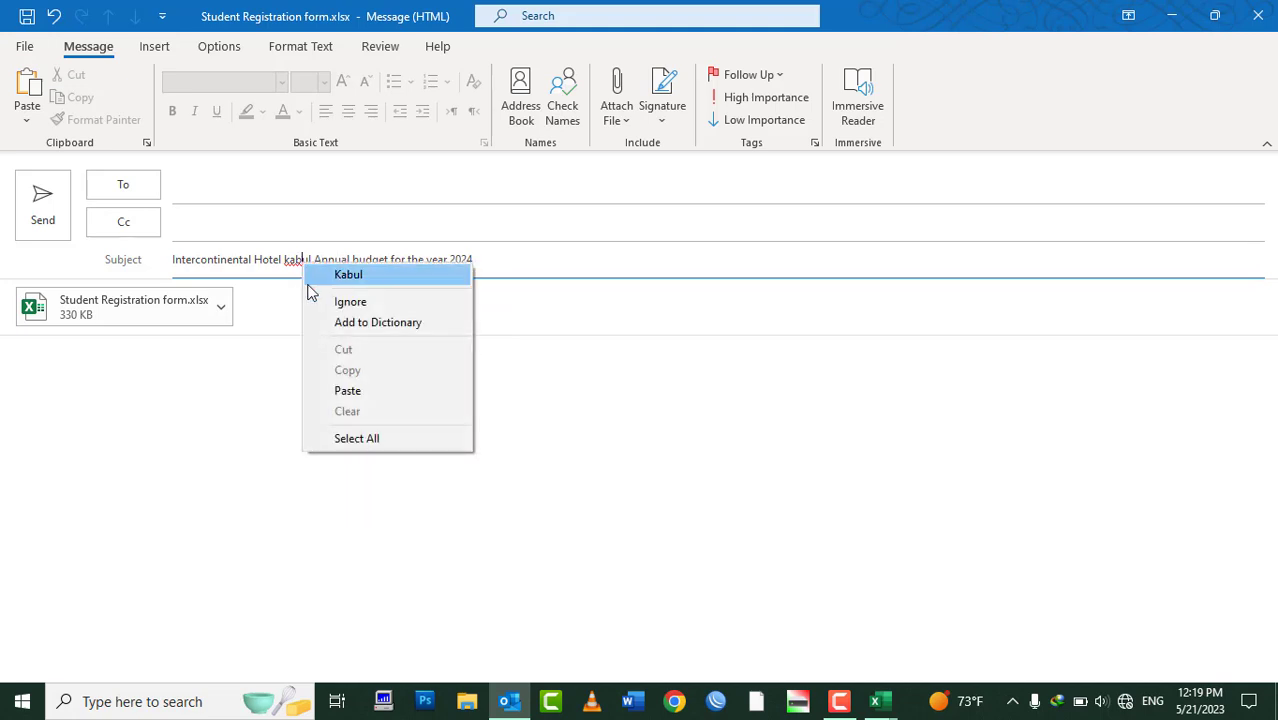
click(360, 276)
click(204, 184)
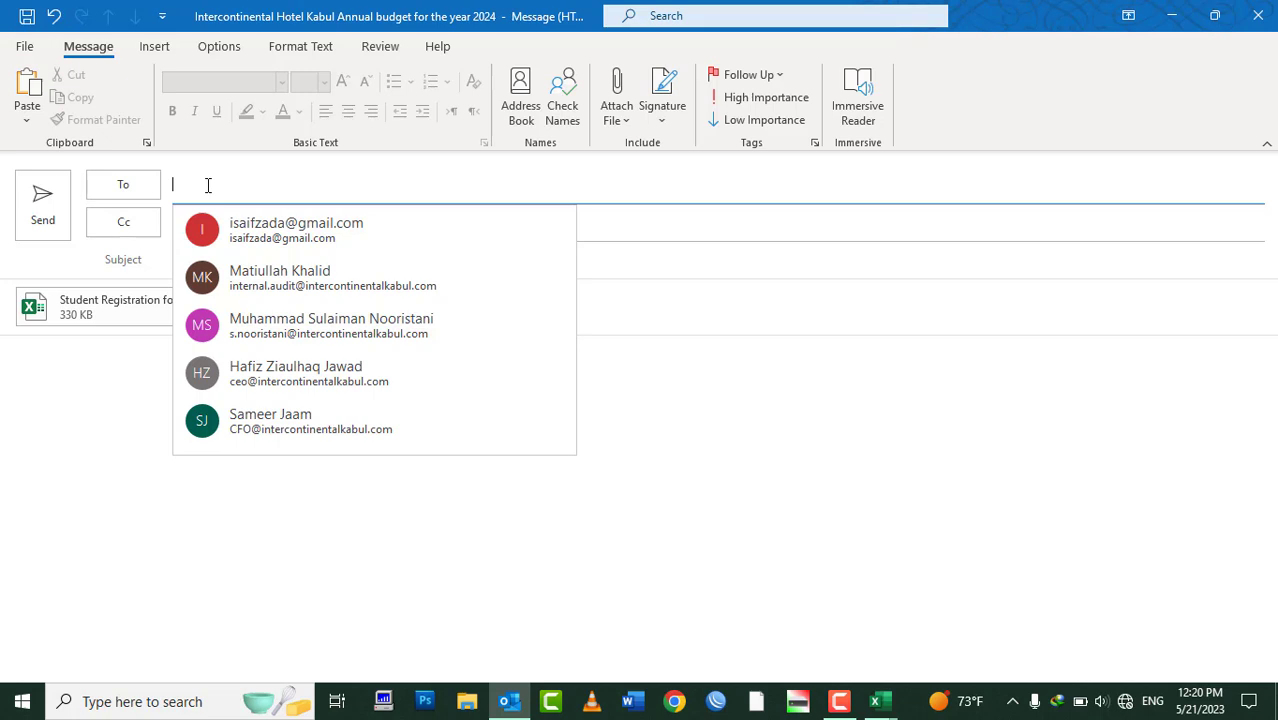
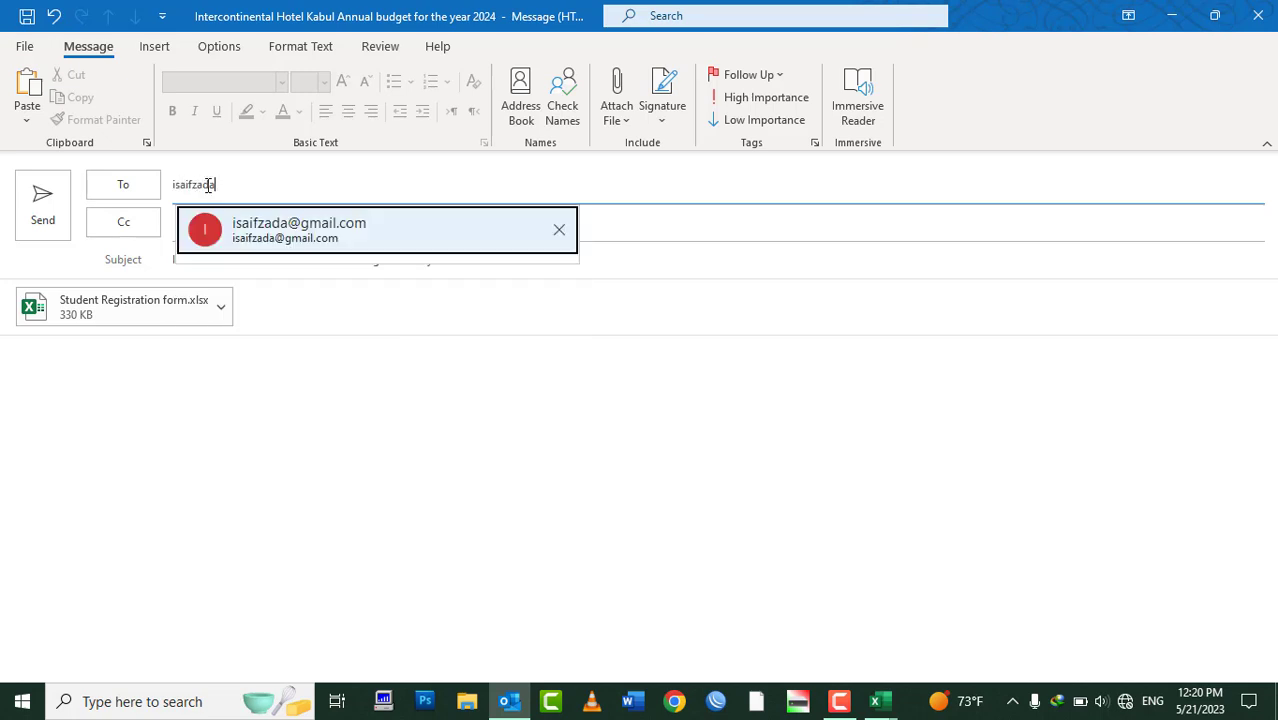
Address the email to the suggested Gmail contact, removing the extra contact added by mistake
click(342, 229)
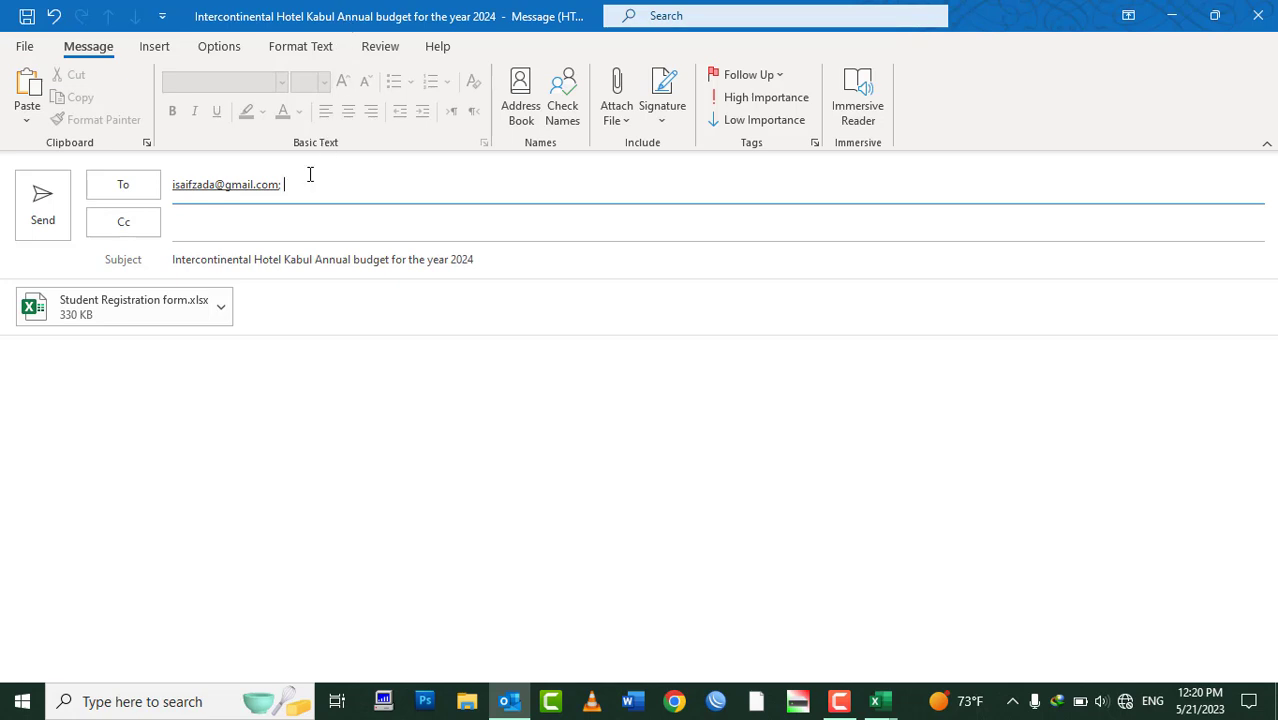
click(238, 186)
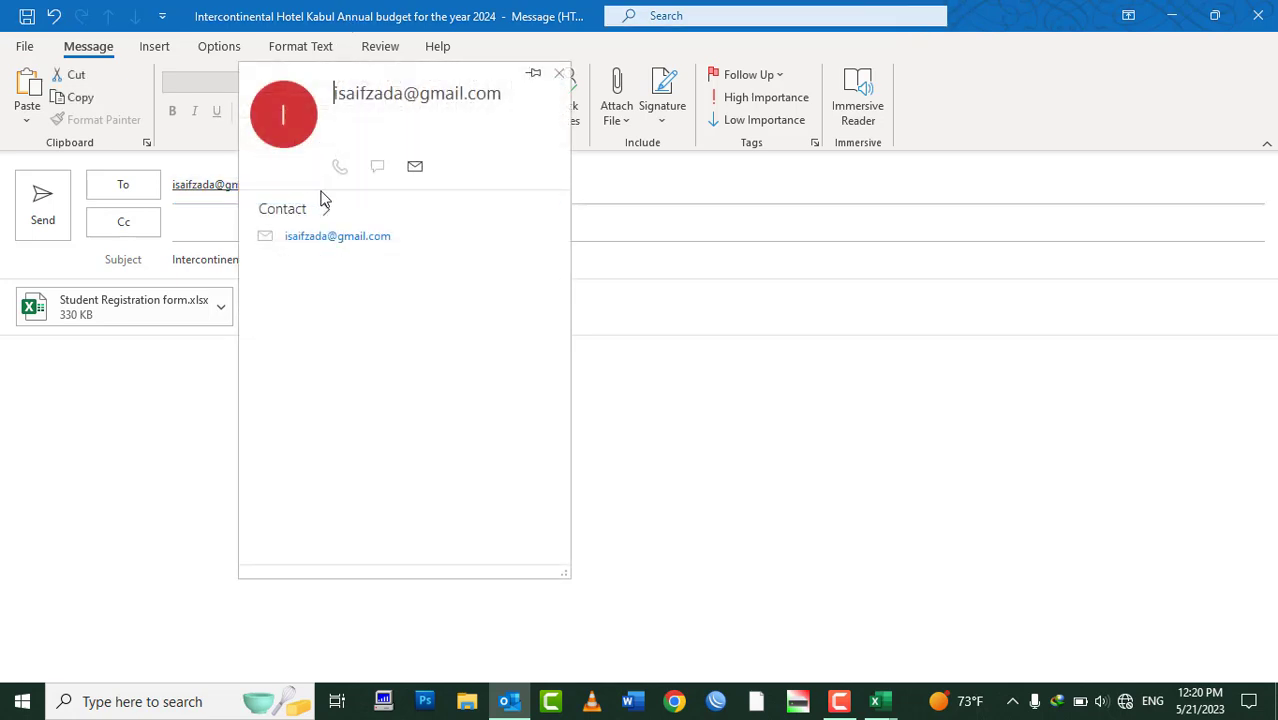
click(541, 185)
key(ctrl+a)
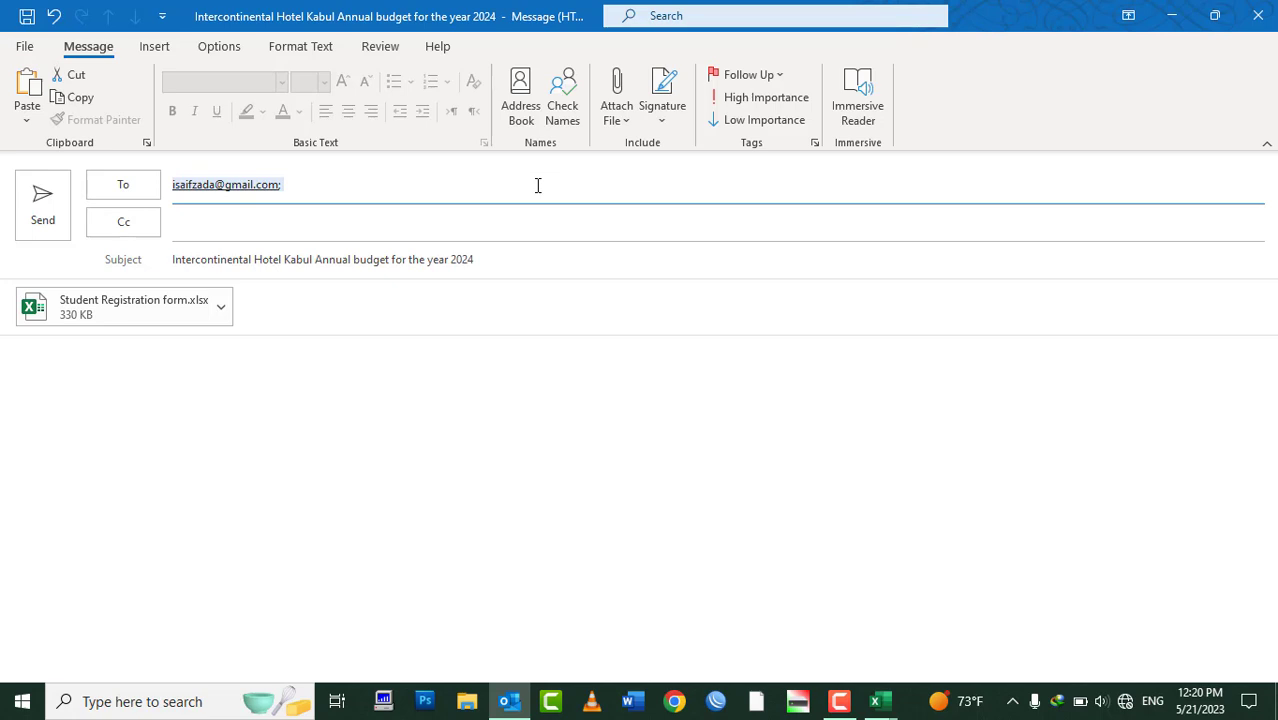
click(537, 185)
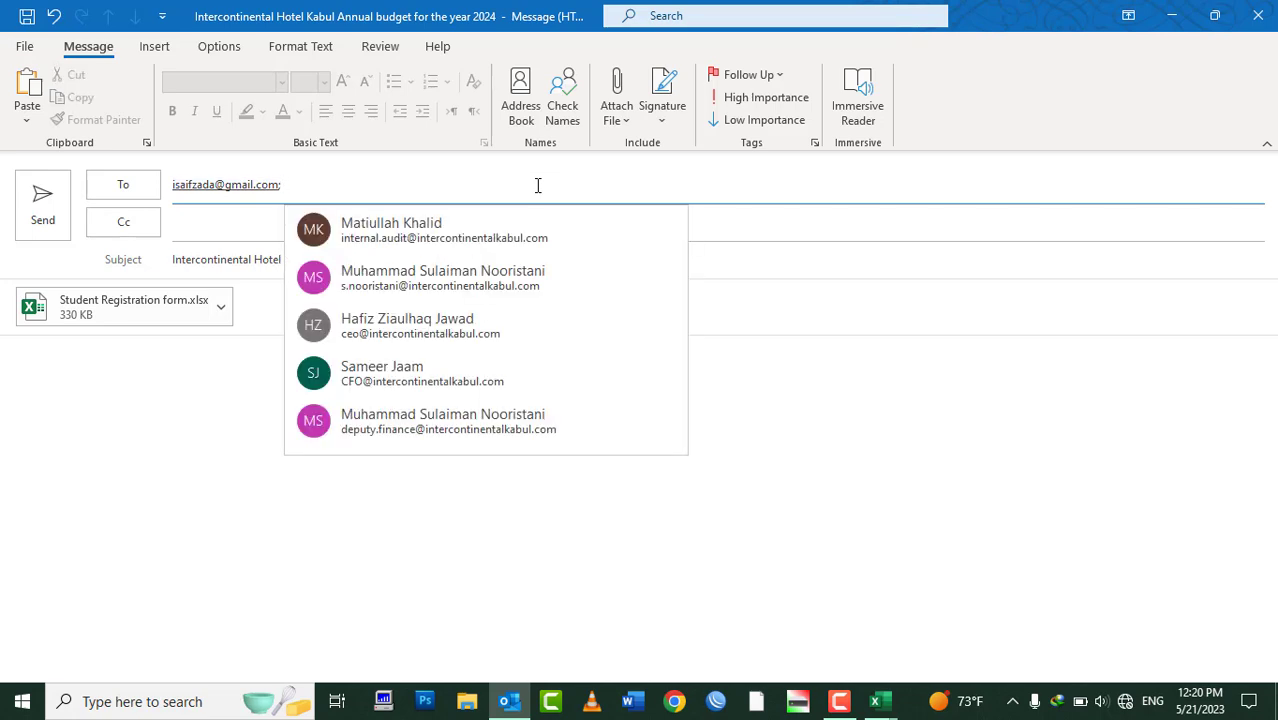
click(197, 226)
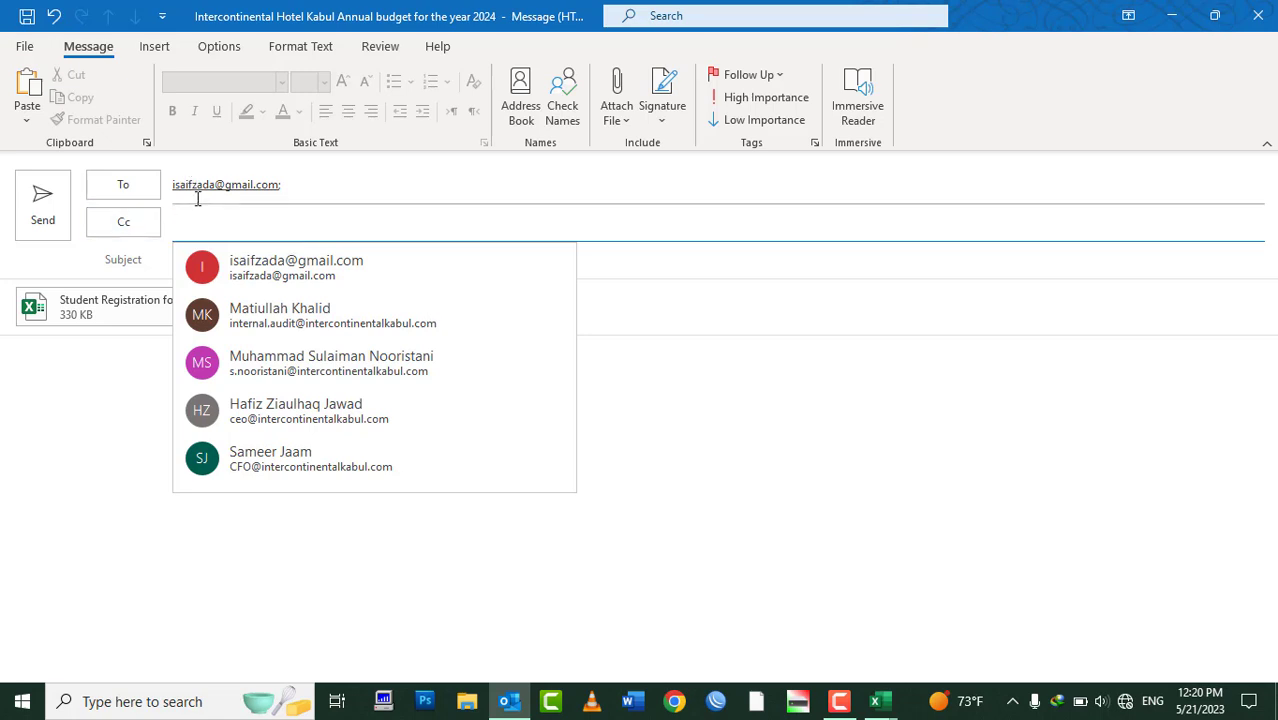
click(323, 182)
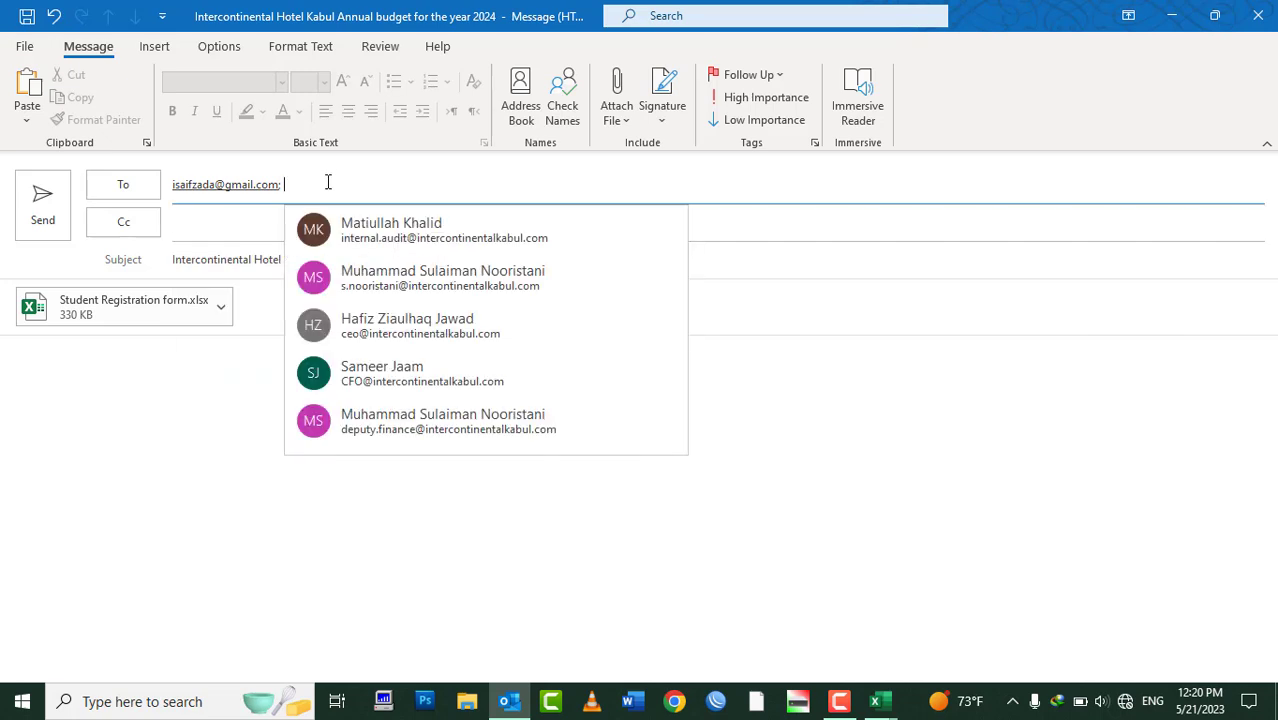
click(366, 232)
click(428, 186)
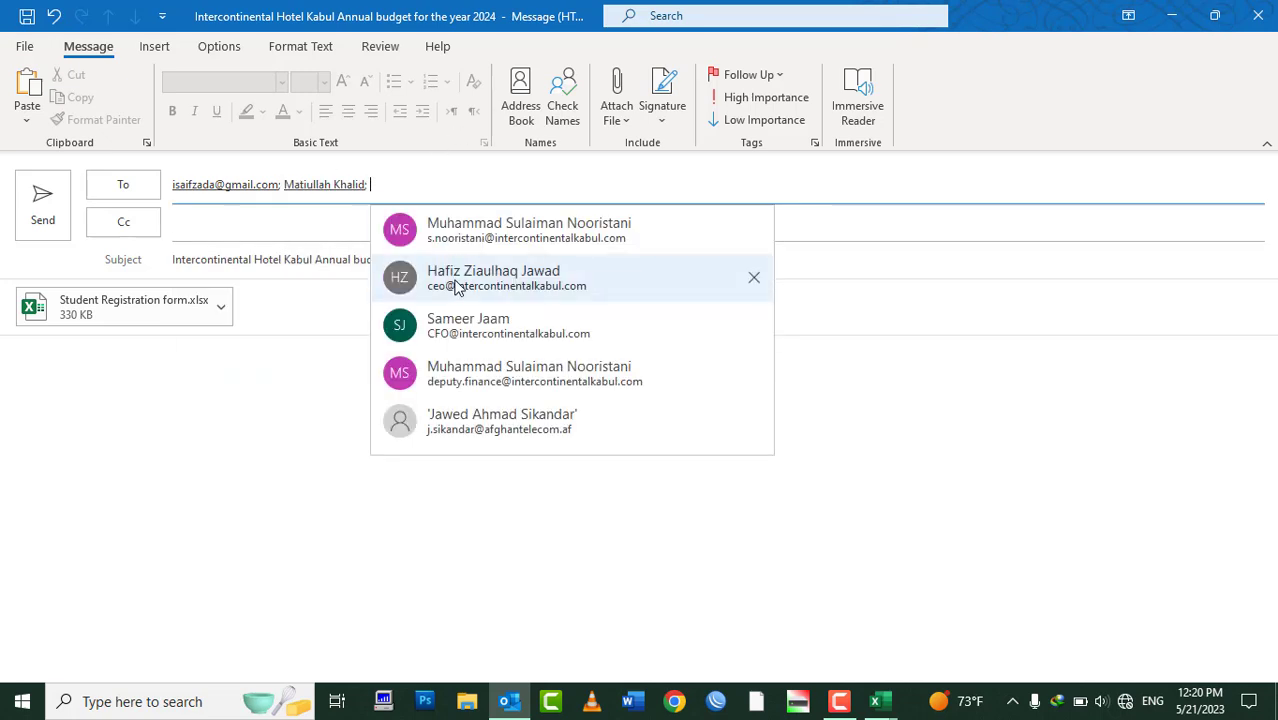
click(435, 184)
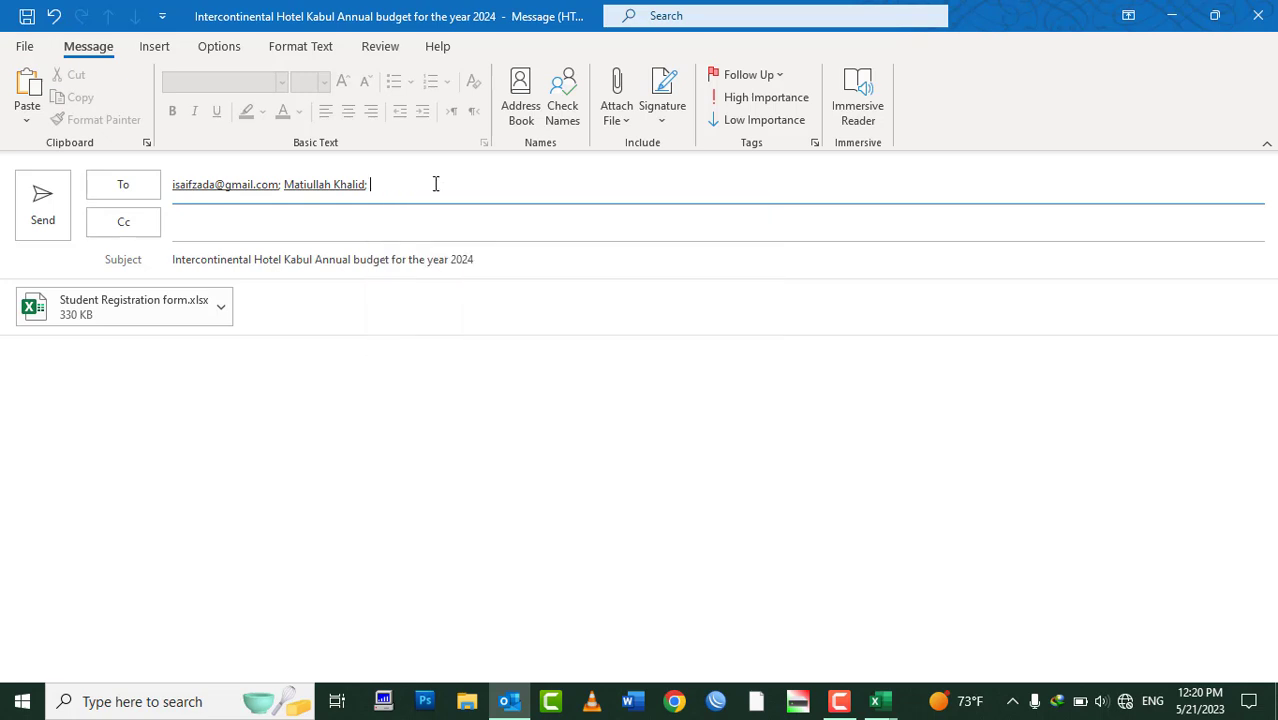
key(BackSpace)
key(BackSpace)
key(BackSpace)
Write a greeting to the recipient, then 'I hope this email finds you well.'
click(107, 428)
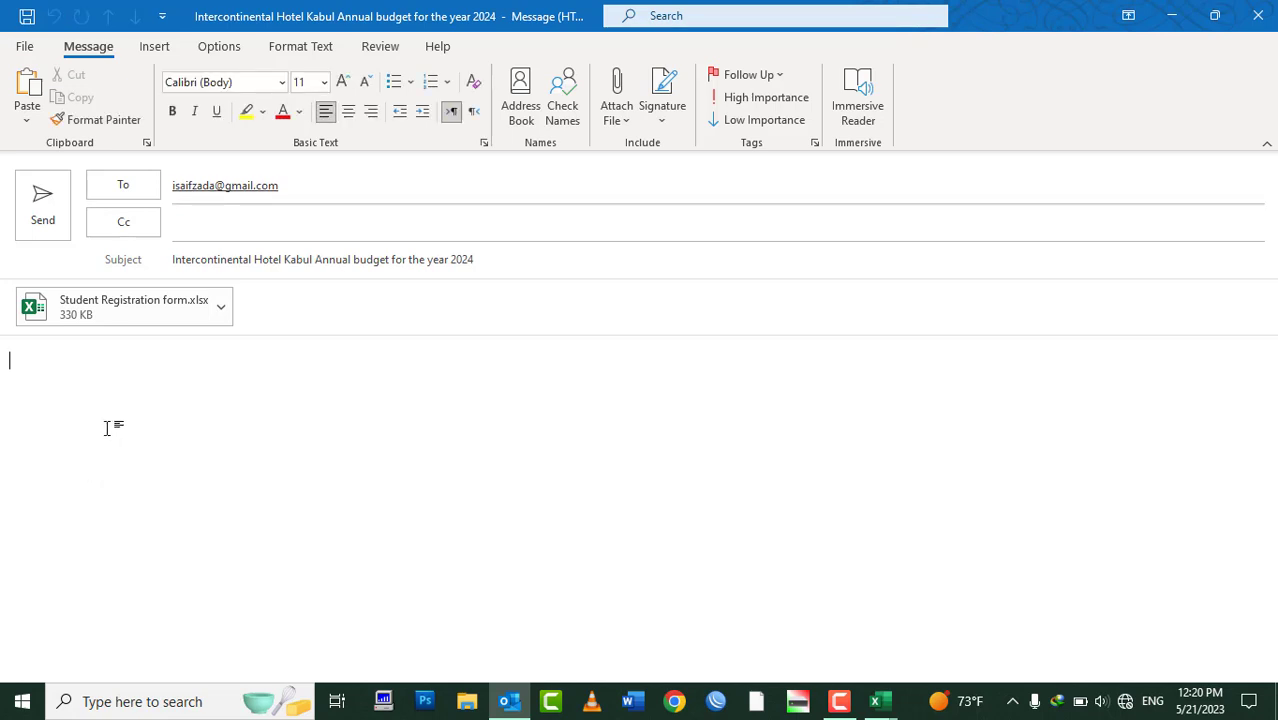
text(Dear Saifzada,)
key(Return)
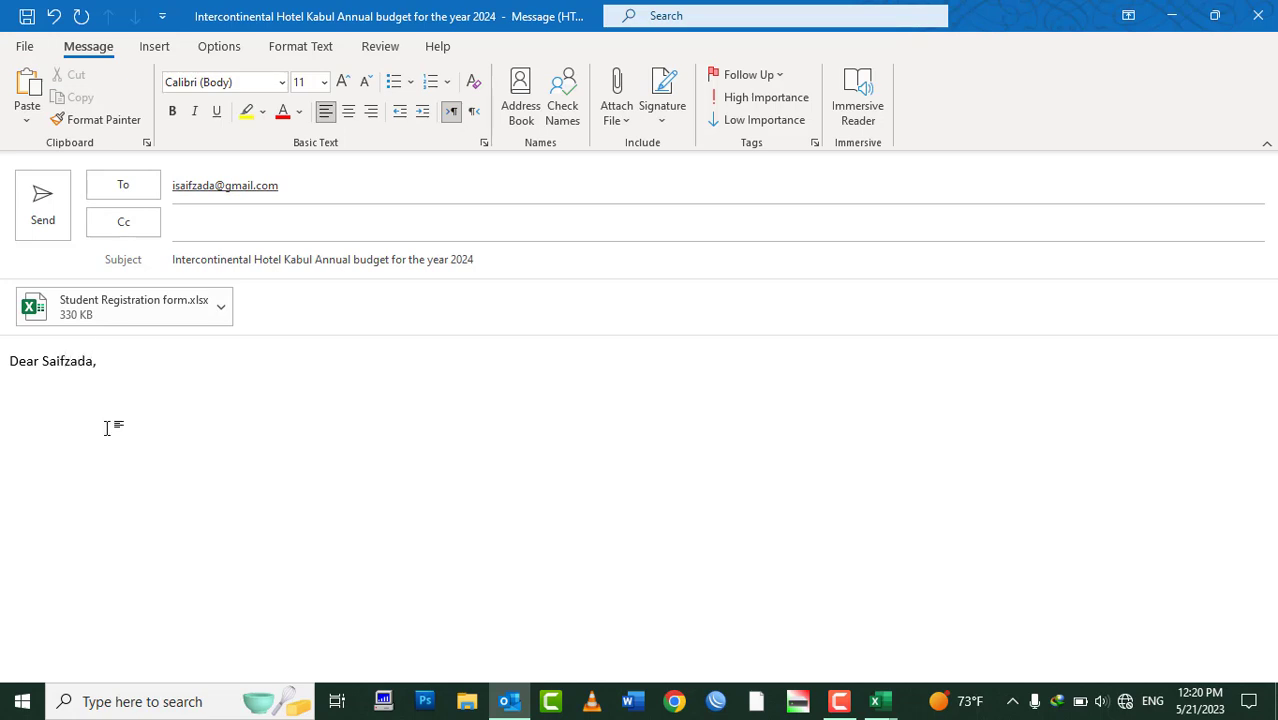
text(I hope this email find sy)
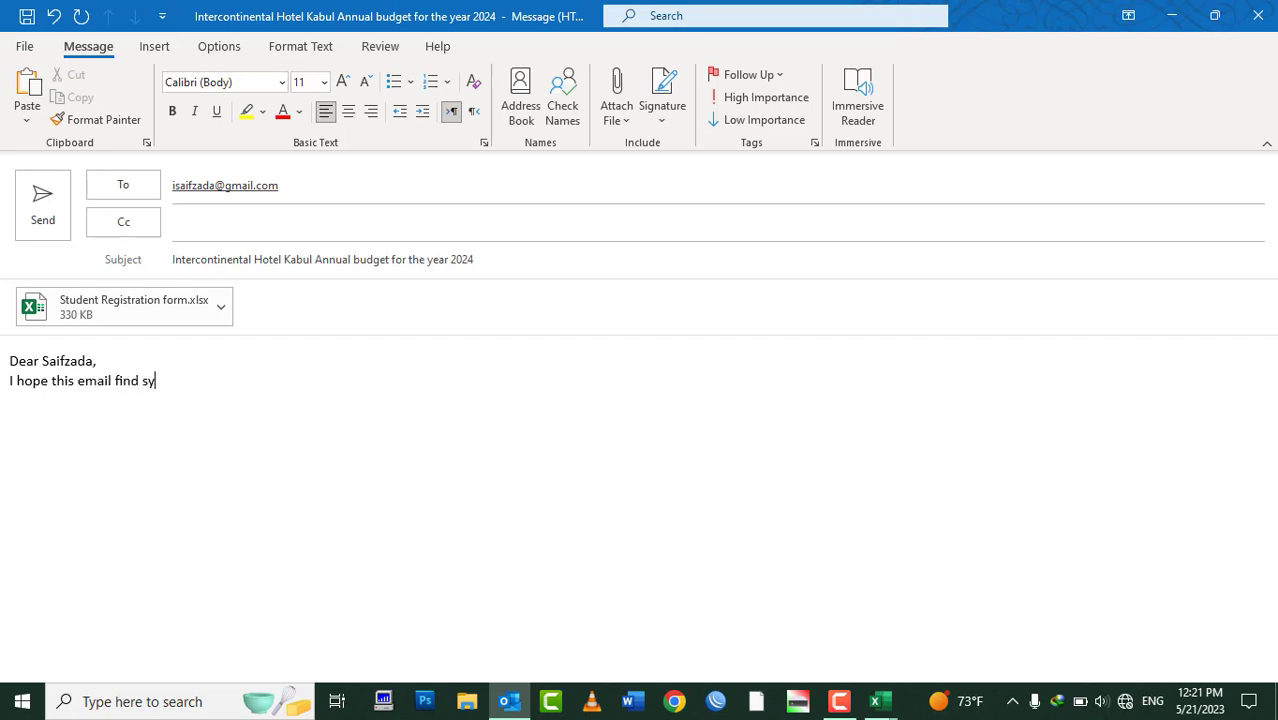
text(o)
key(BackSpace)
key(BackSpace)
key(BackSpace)
key(BackSpace)
text(s you well.)
key(Return)
Add a blank line after the greeting and begin 'As per your request attached please...'
key(Up)
key(Return)
key(Up)
key(Down)
key(Down)
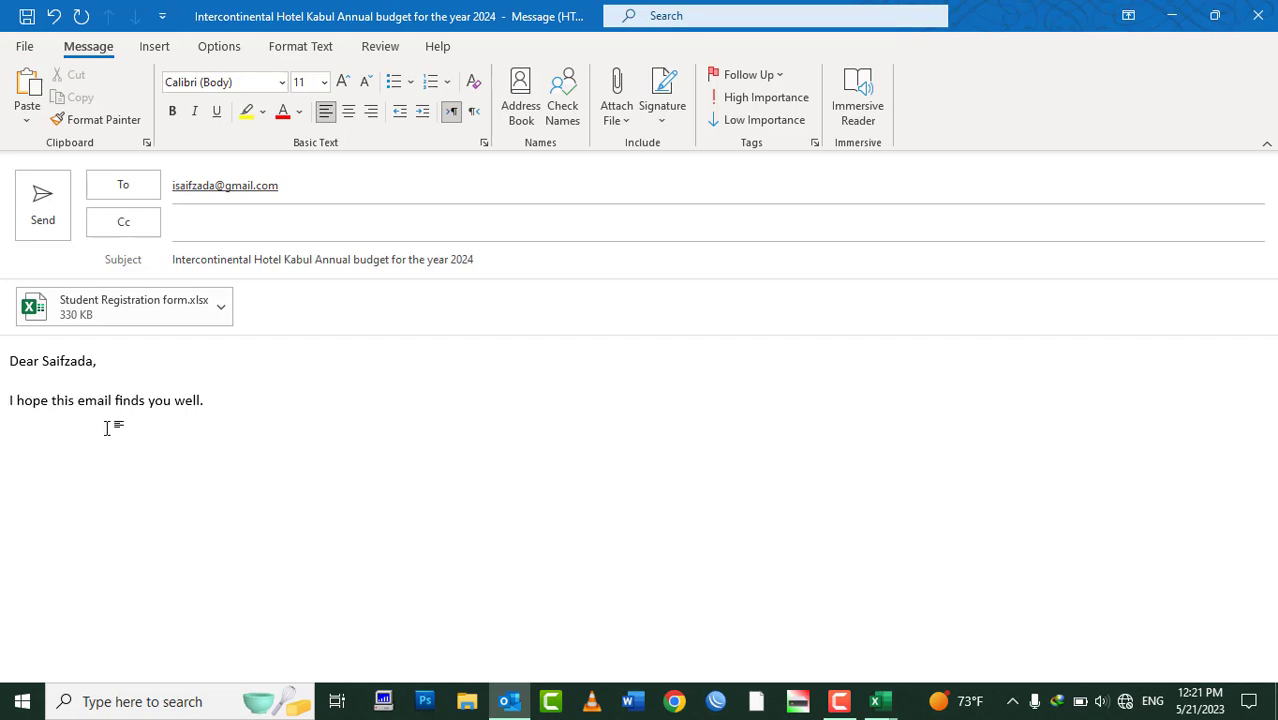
text(As e)
key(BackSpace)
text(per you)
text(r request attached )
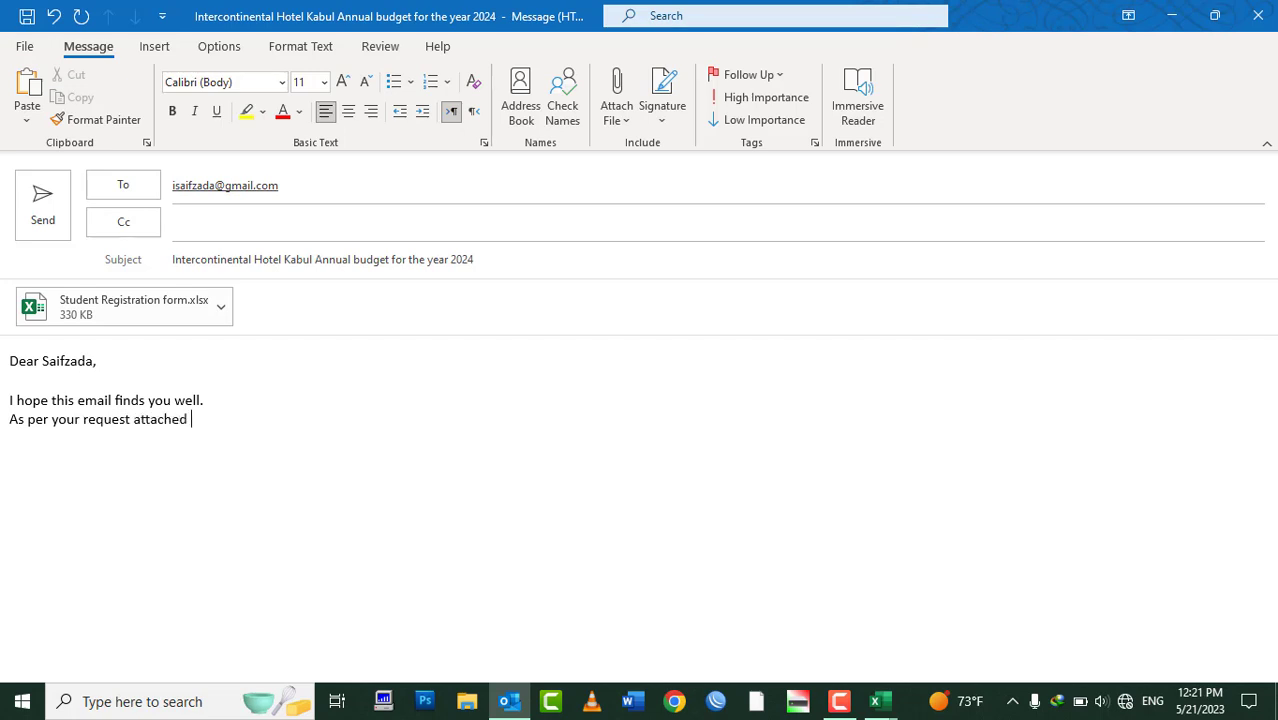
text(pleaes kindly have)
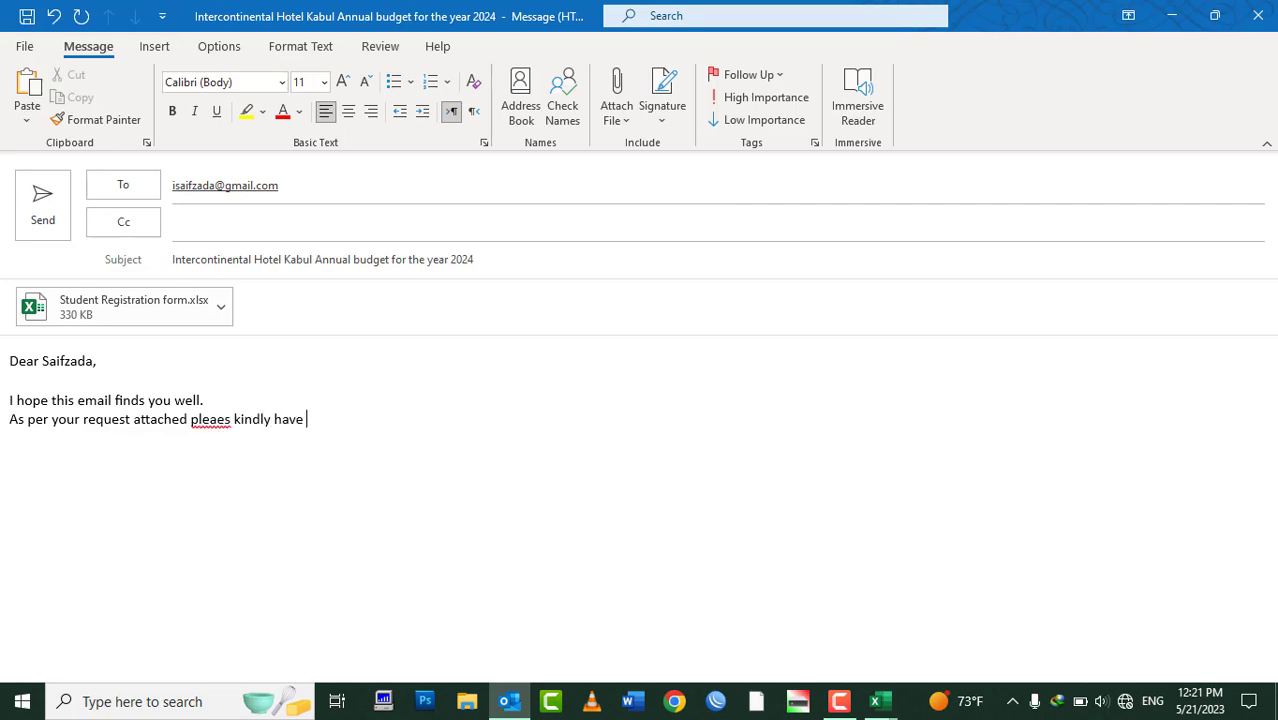
Paste the subject's budget title into the sentence, finish with 'for you review.' and sign 'Best regards, IT Department'
click(214, 258)
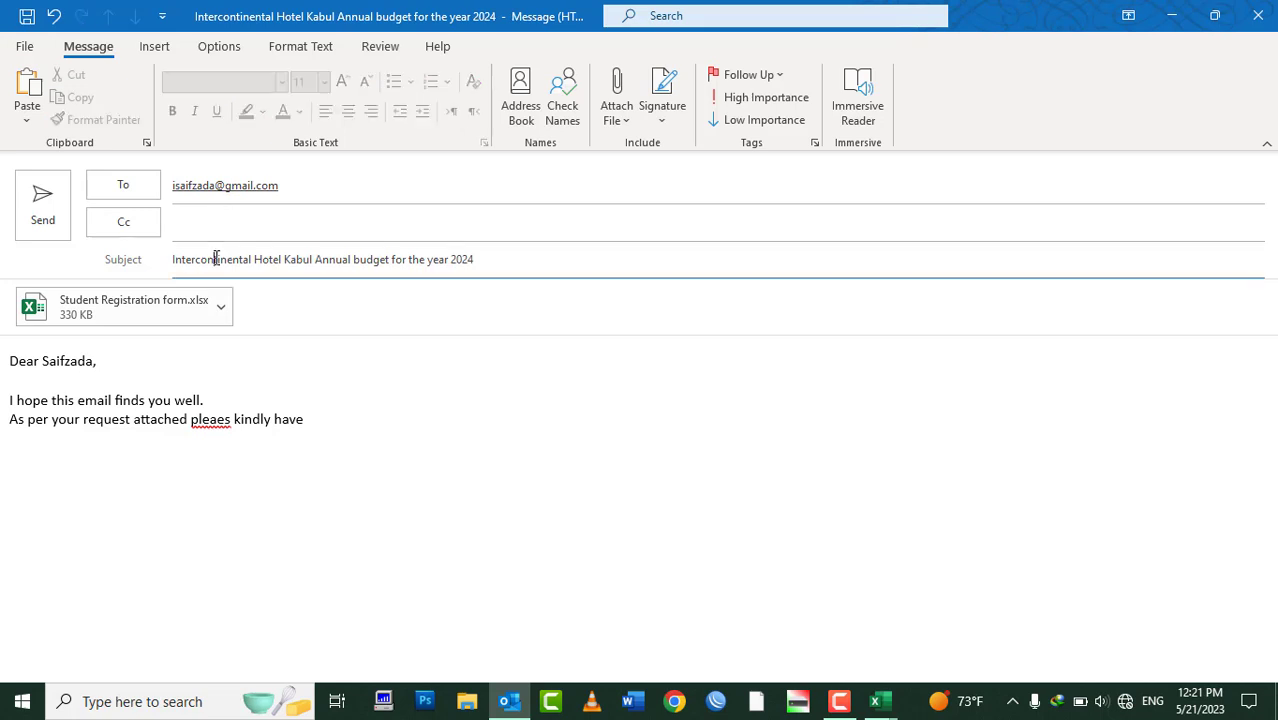
key(ctrl+a)
key(ctrl+c)
click(351, 422)
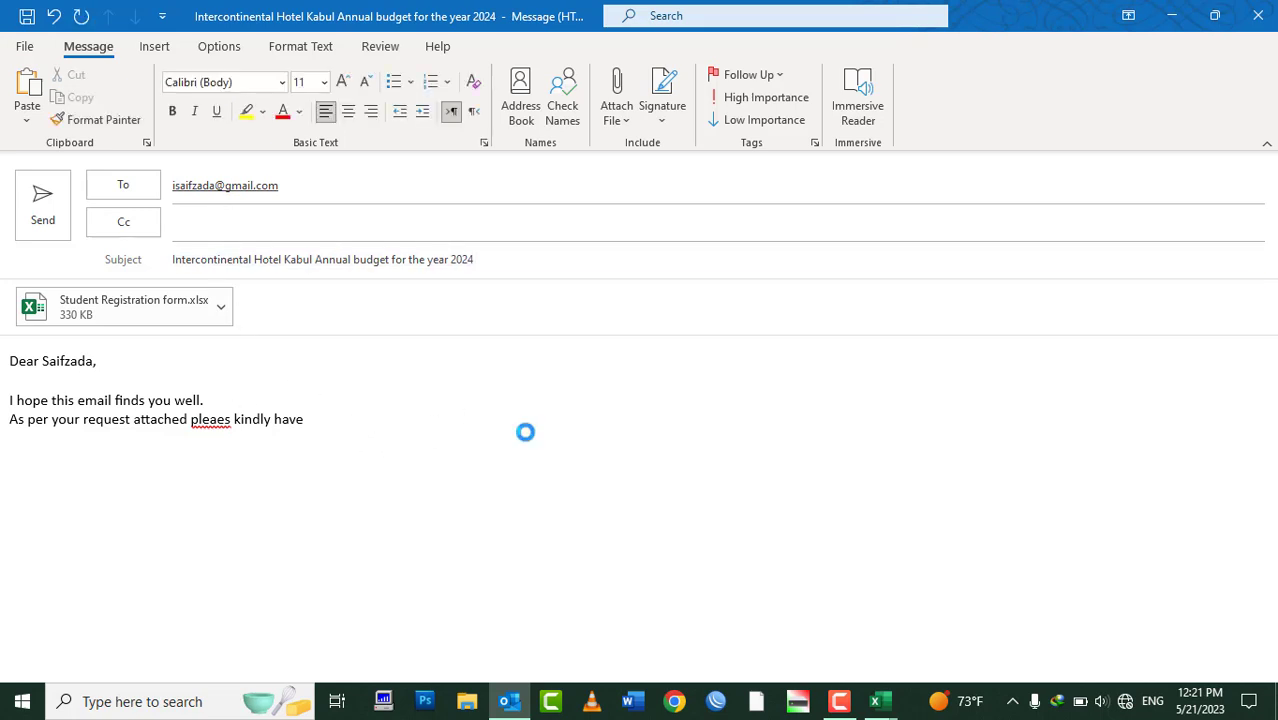
key(ctrl+v)
text(for)
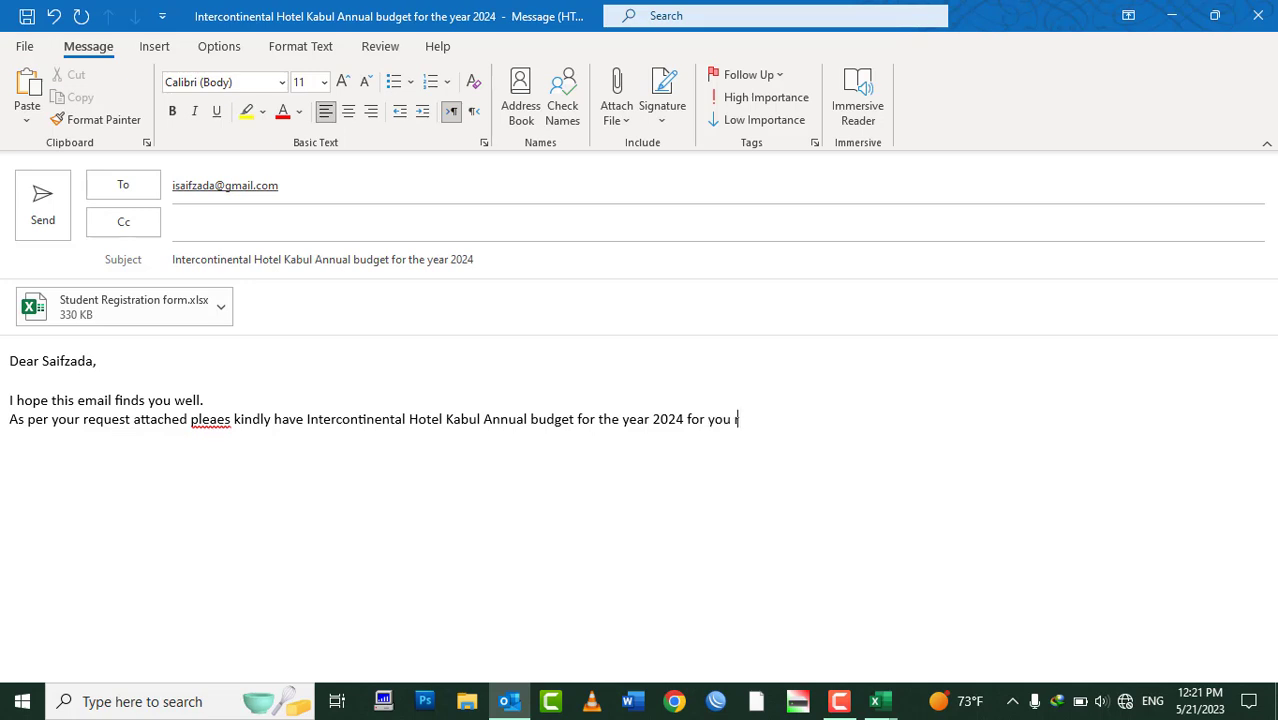
text( you review.)
key(Return)
key(Return)
text(Best regards, )
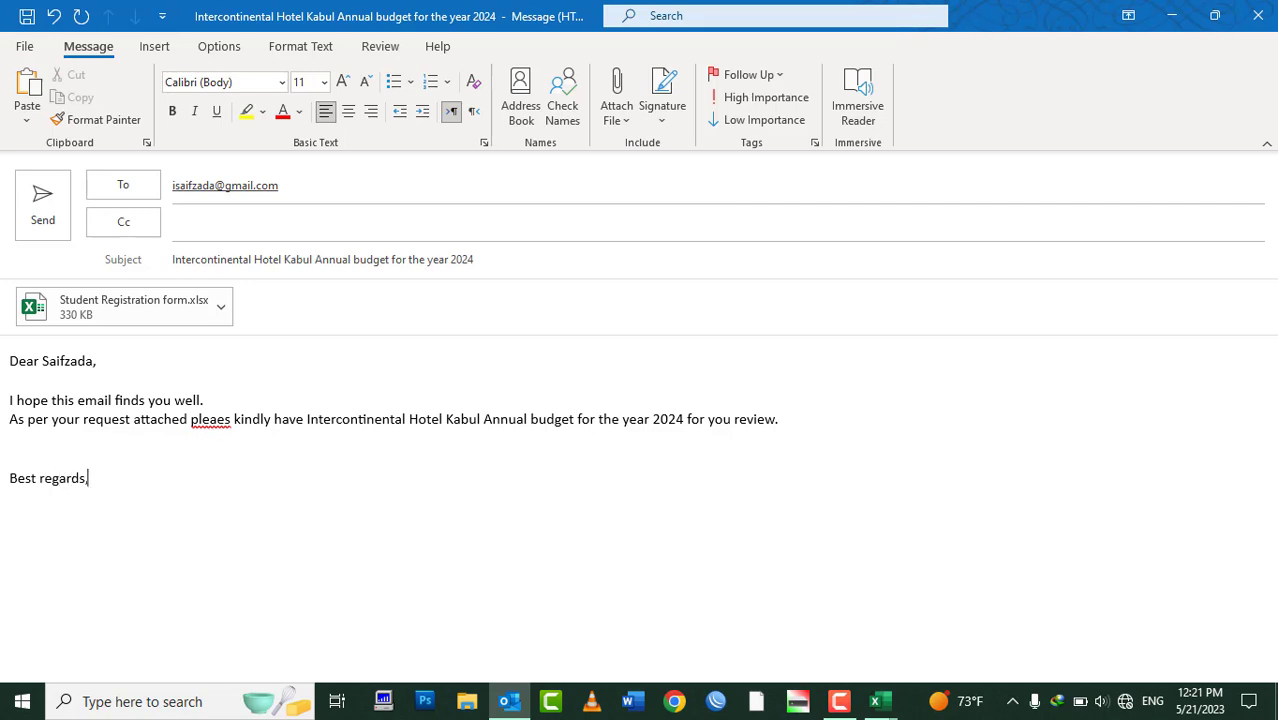
text(IT Department)
click(229, 424)
right_click(229, 424)
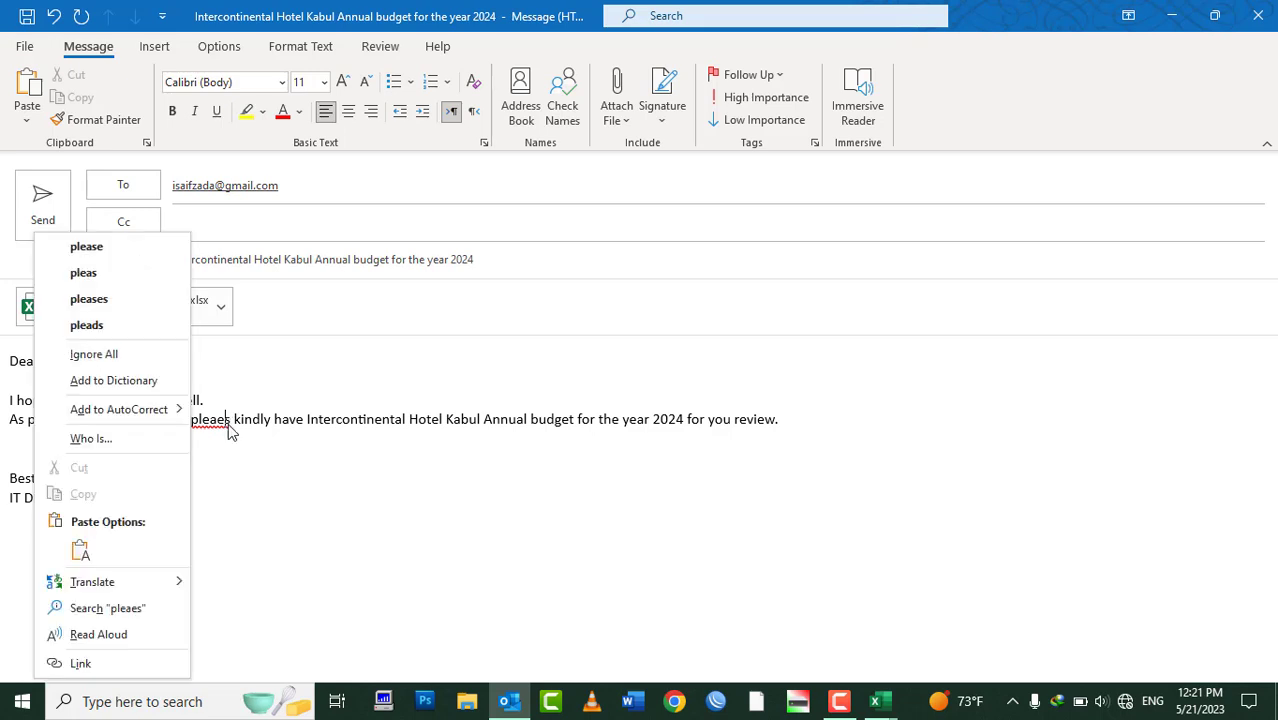
click(170, 259)
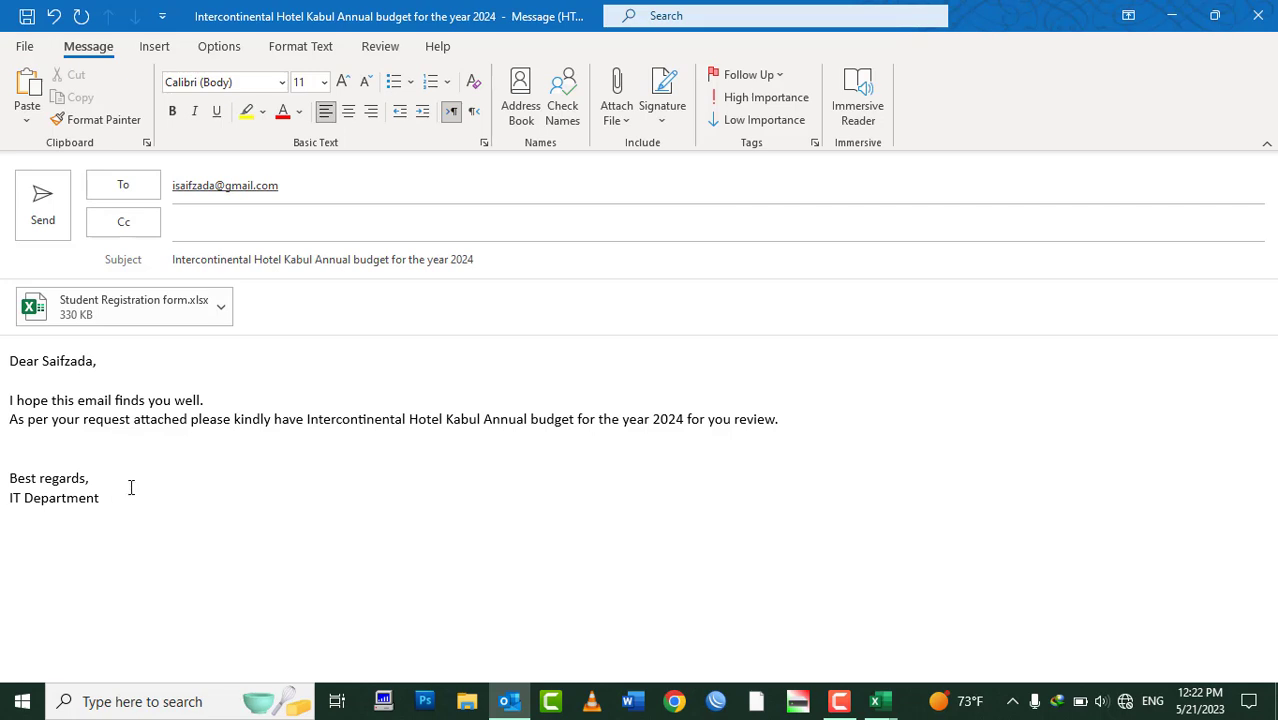
click(318, 188)
click(245, 261)
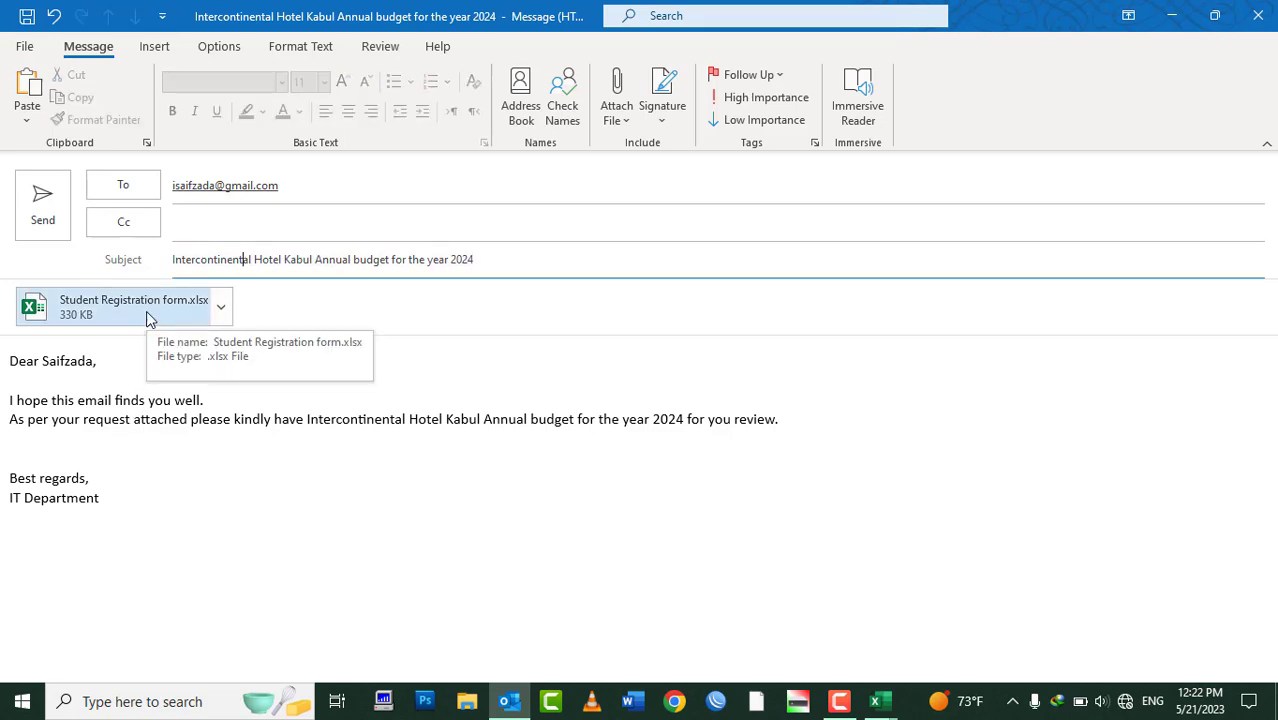
drag(173, 537, 6, 342)
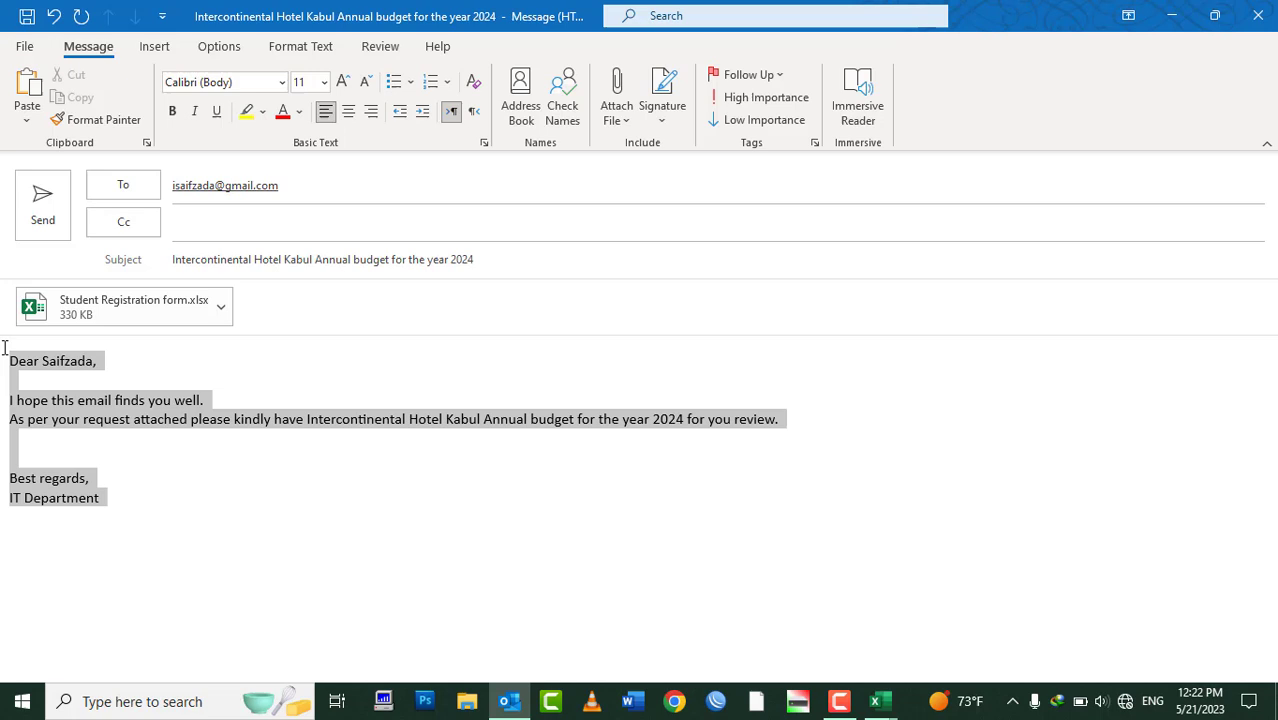
click(184, 456)
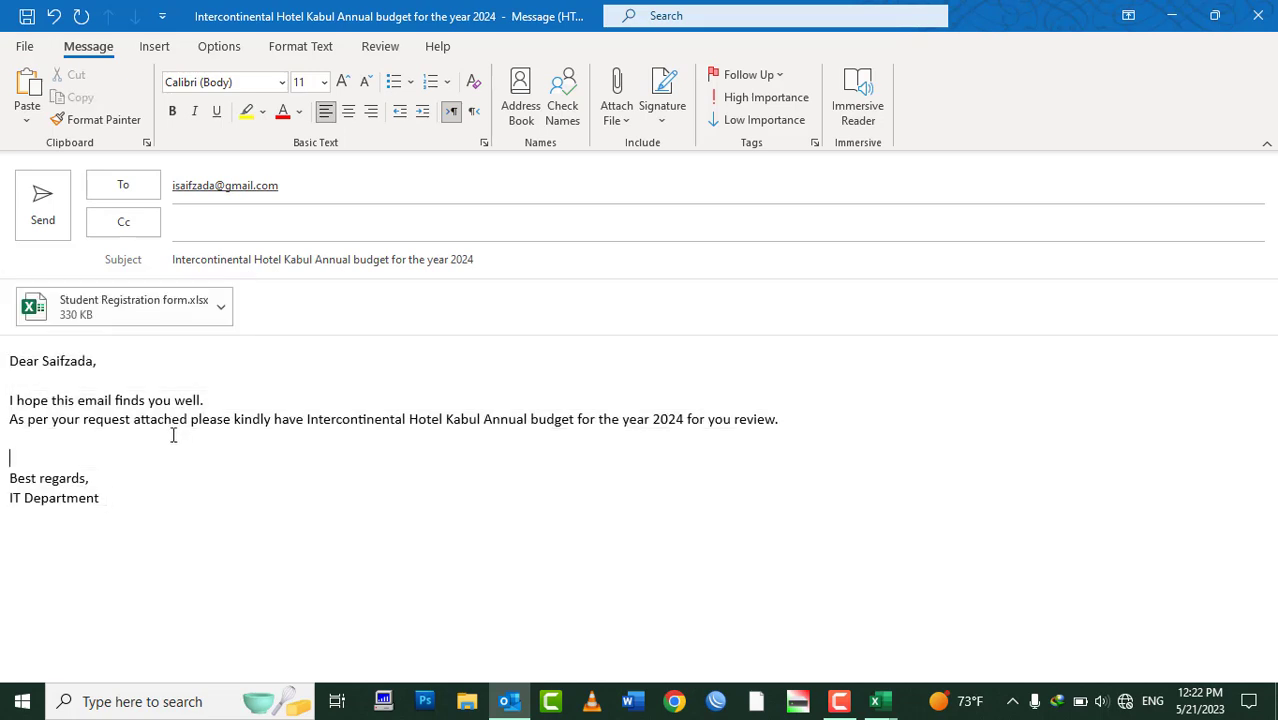
Send the budget email, then check the Outbox and the send/receive error report before dismissing it
click(43, 225)
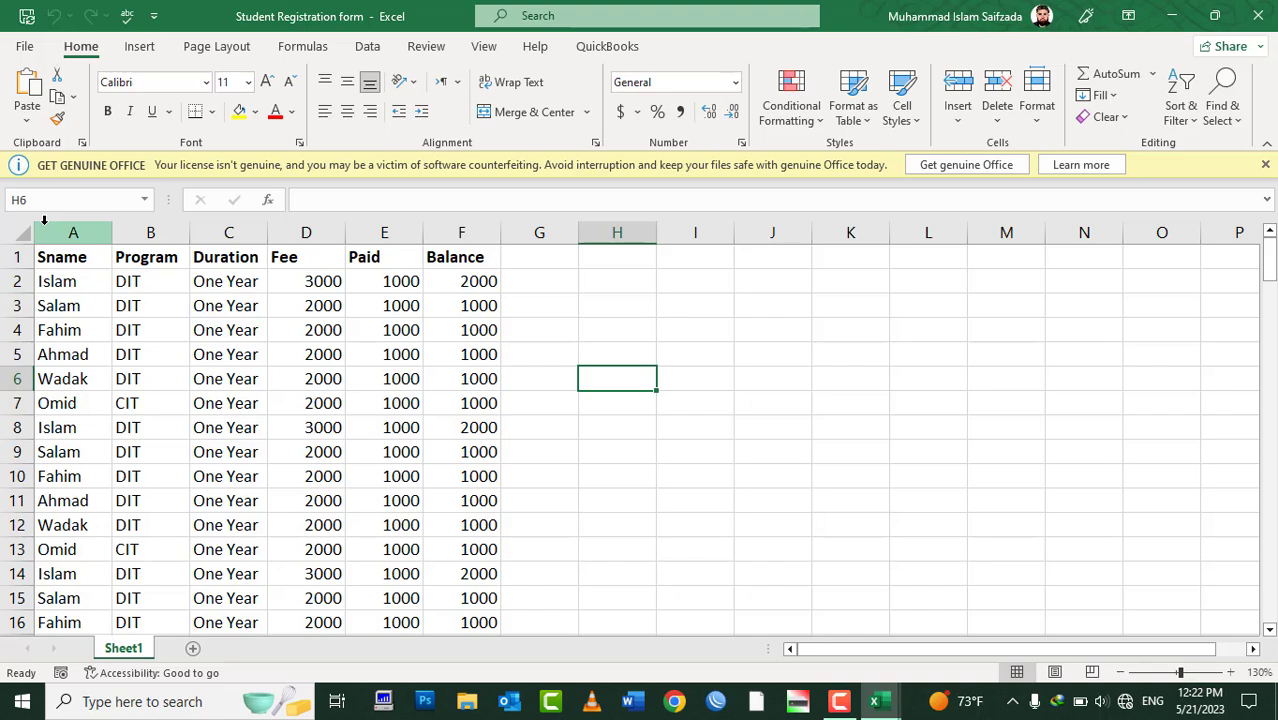
click(528, 712)
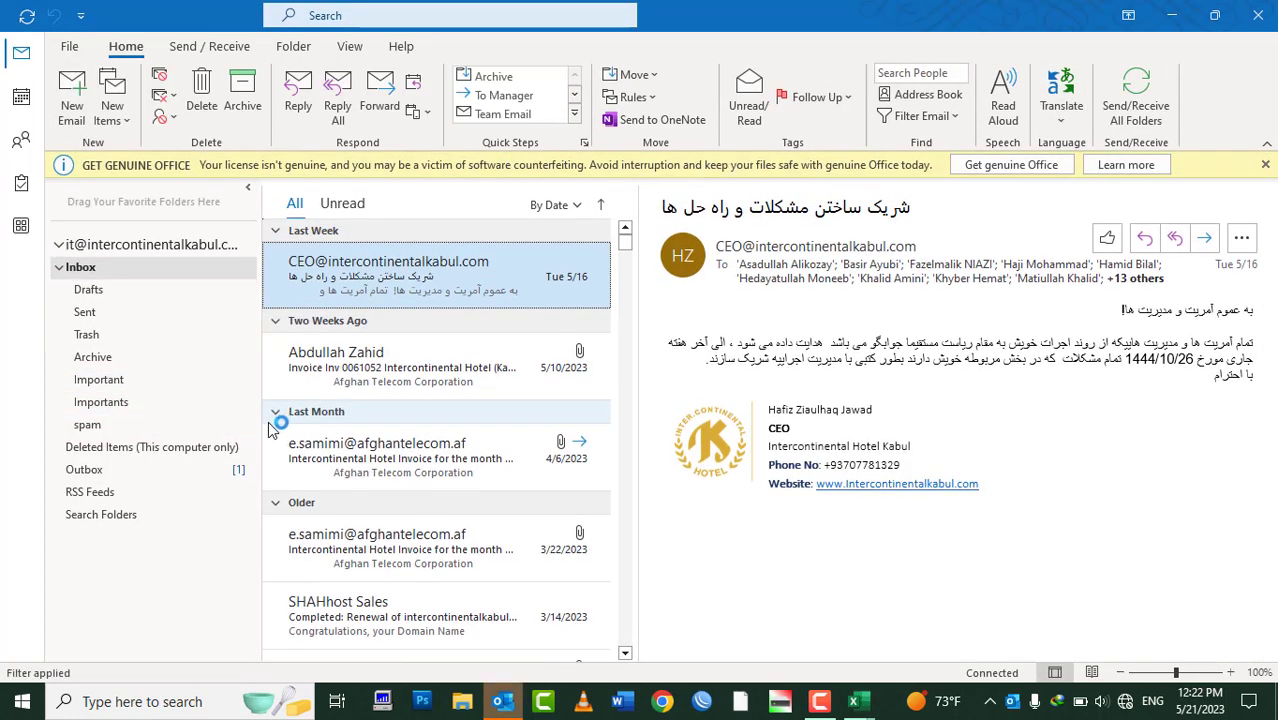
click(105, 469)
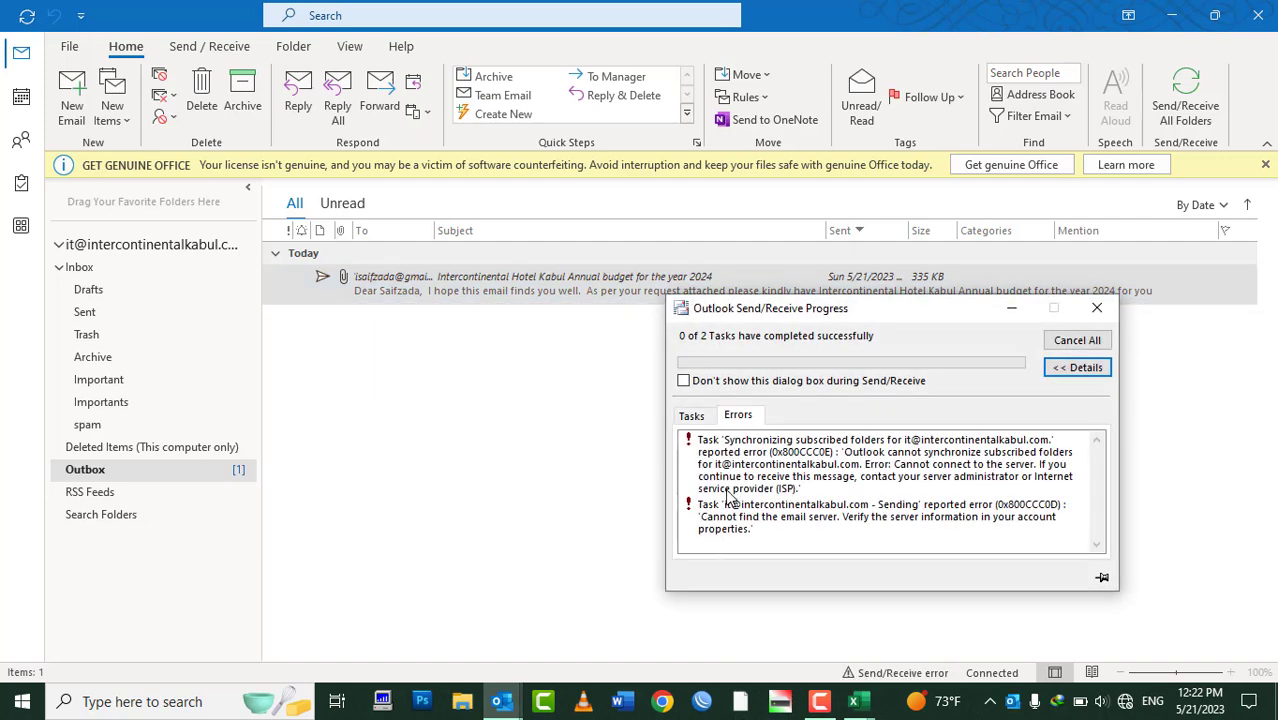
click(703, 418)
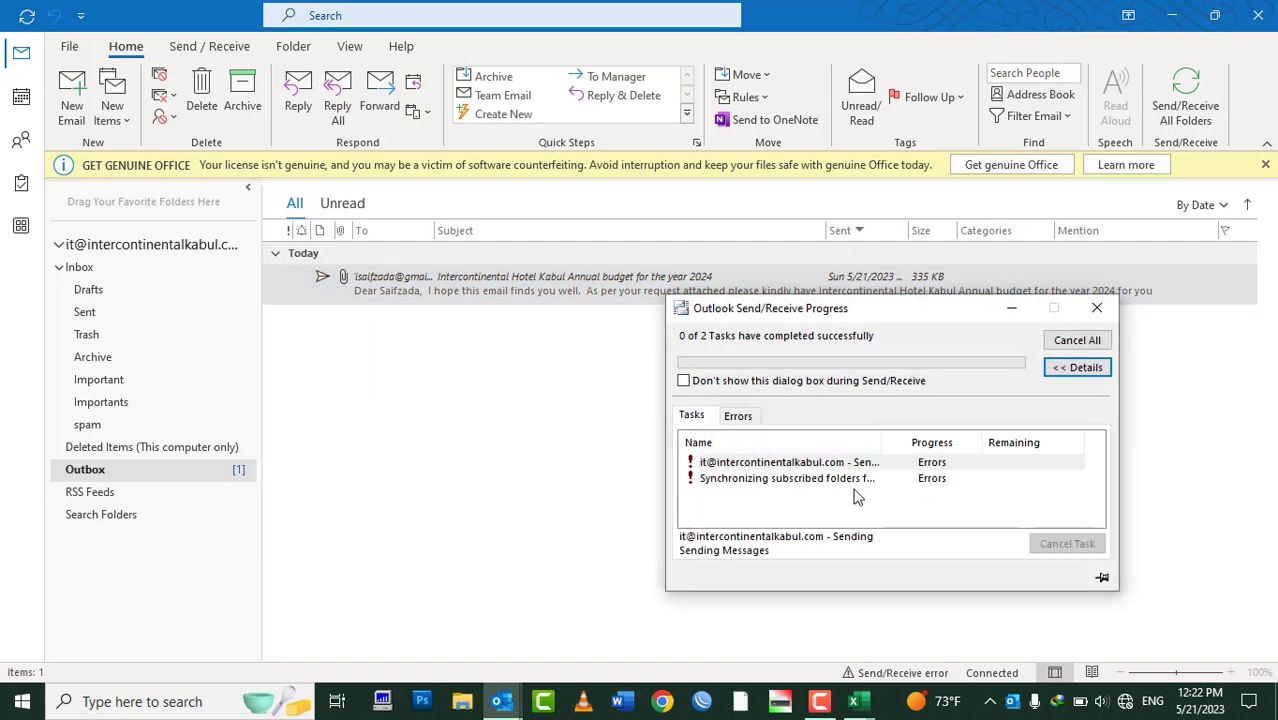
click(1097, 308)
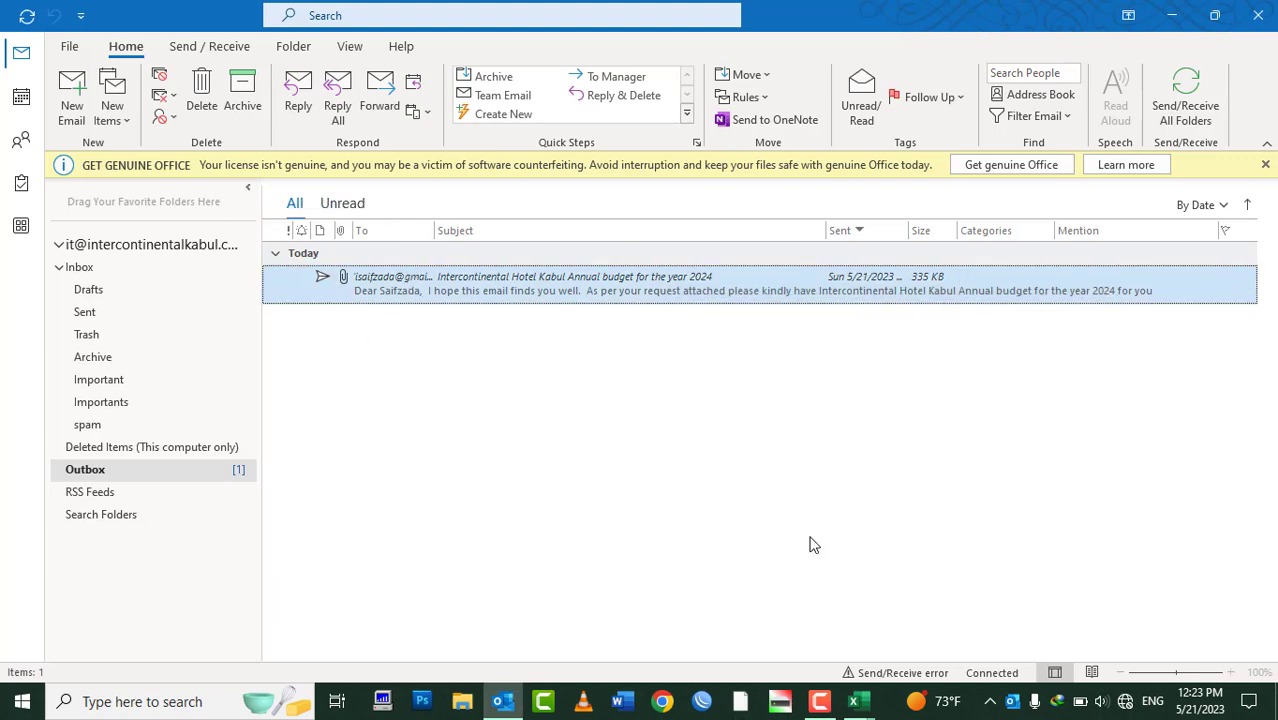
Turn Wi-Fi on and connect to the FNC-Dept network, then return to Outlook
click(1142, 708)
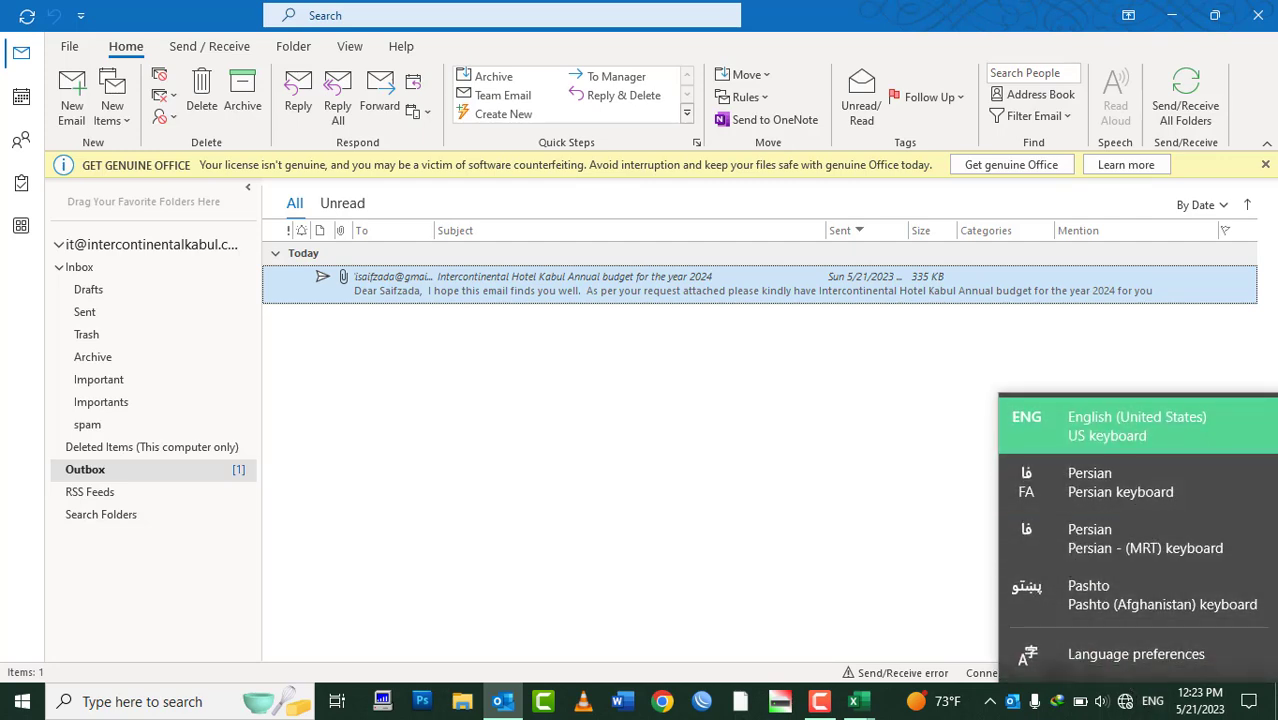
click(1124, 703)
click(1124, 703)
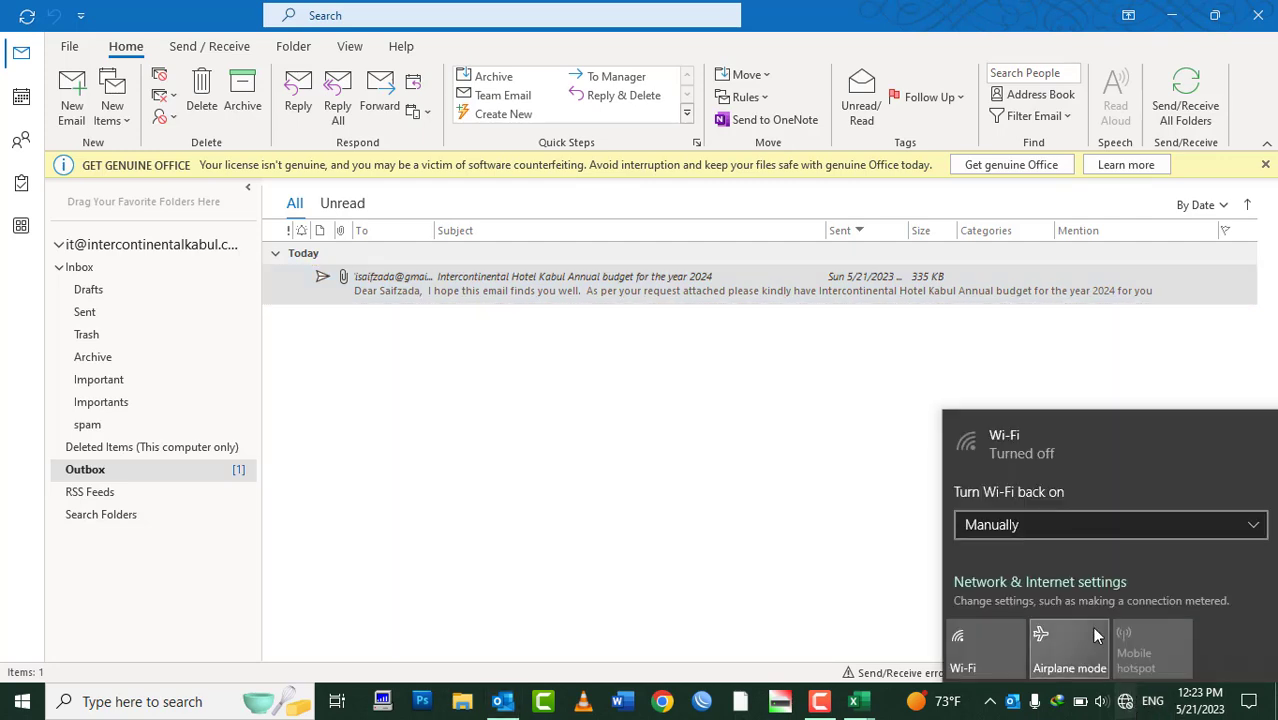
click(980, 635)
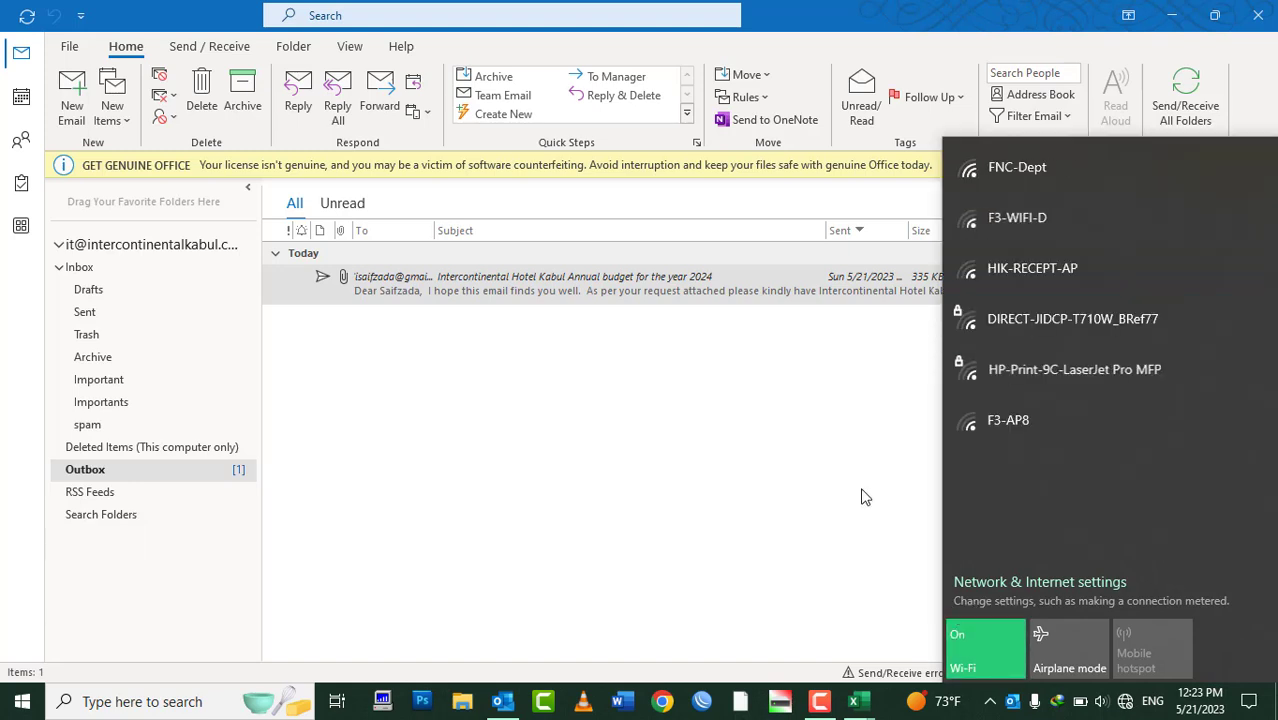
click(1021, 177)
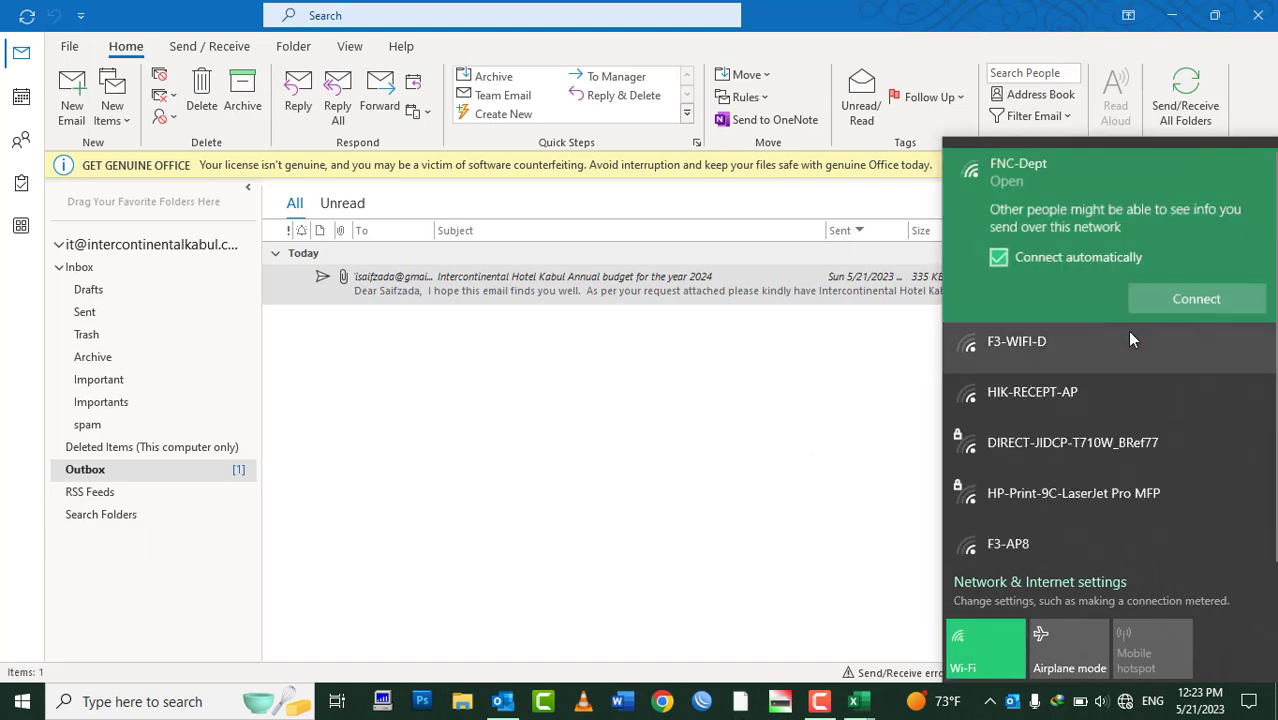
click(1182, 303)
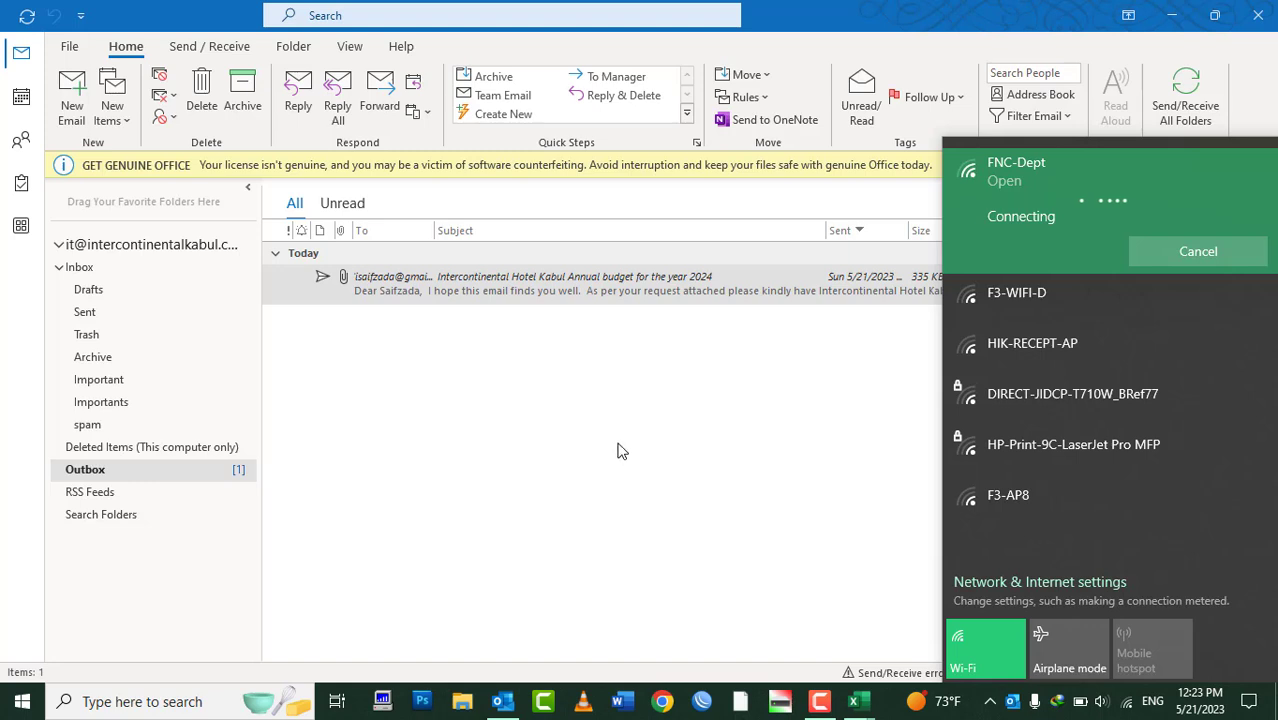
click(617, 451)
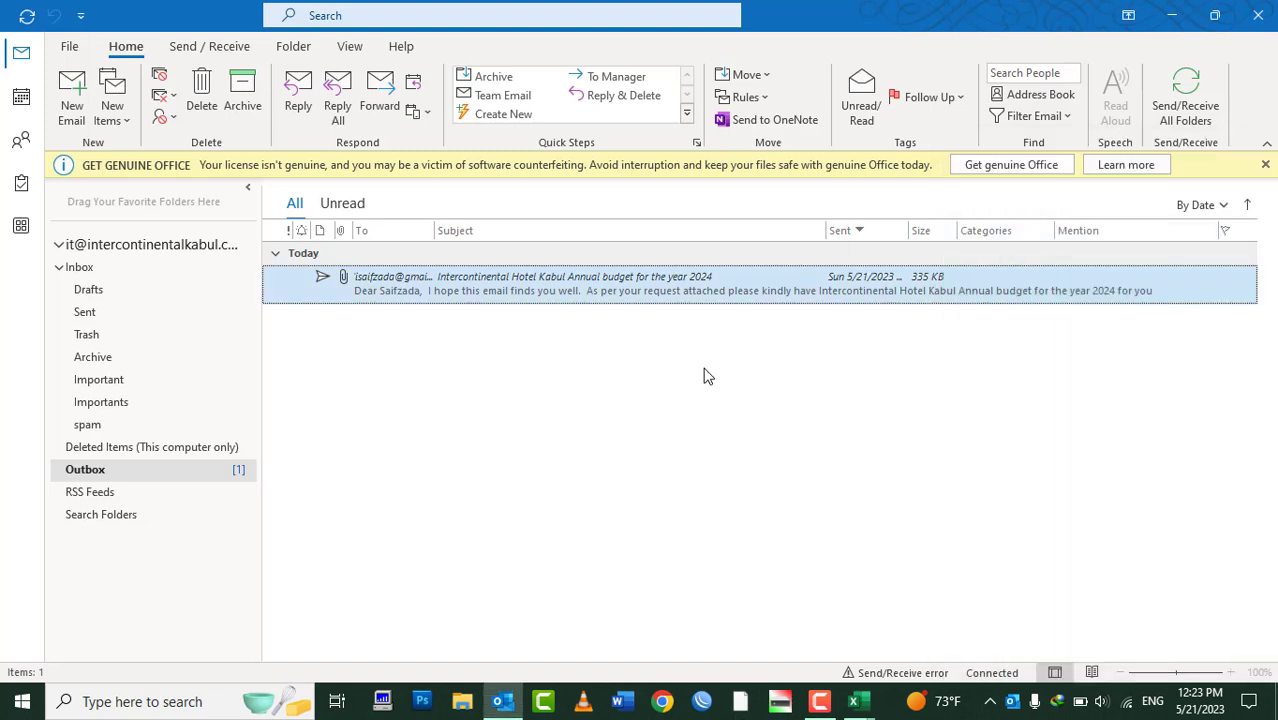
click(209, 46)
Run Send/Receive All Folders to deliver the queued email, dismiss the progress report, and close Outlook
click(88, 108)
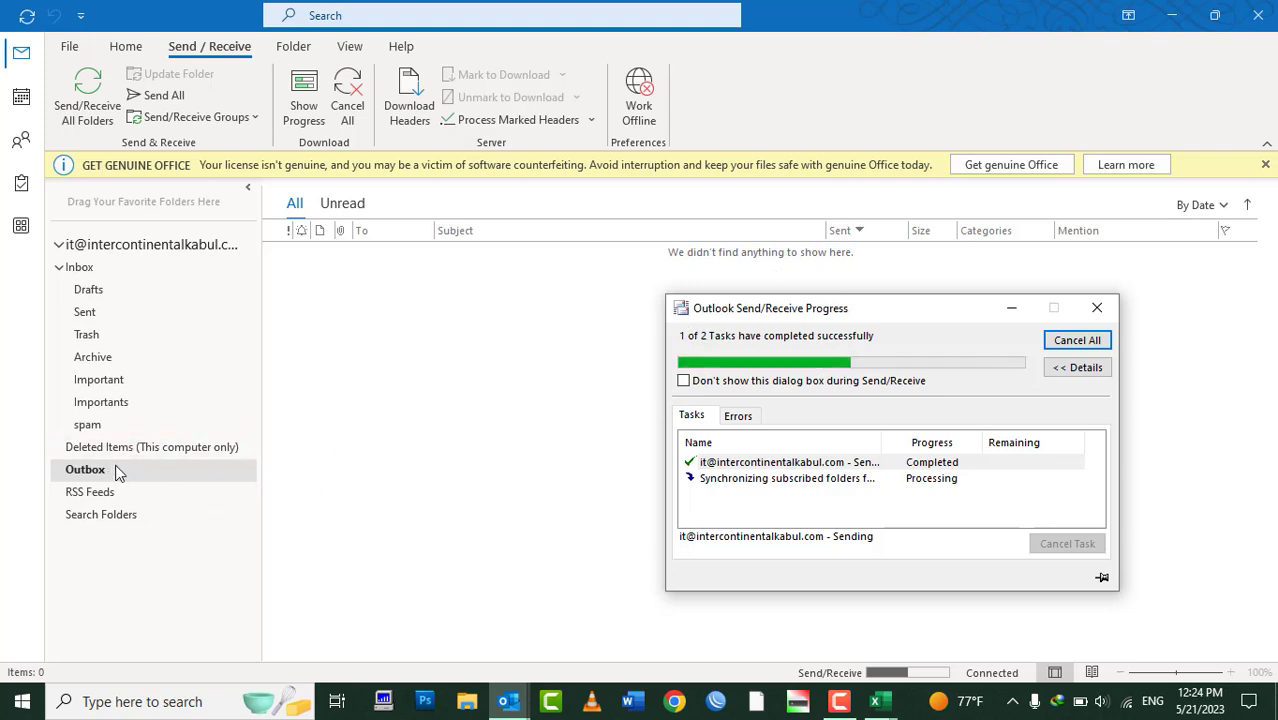
click(1097, 308)
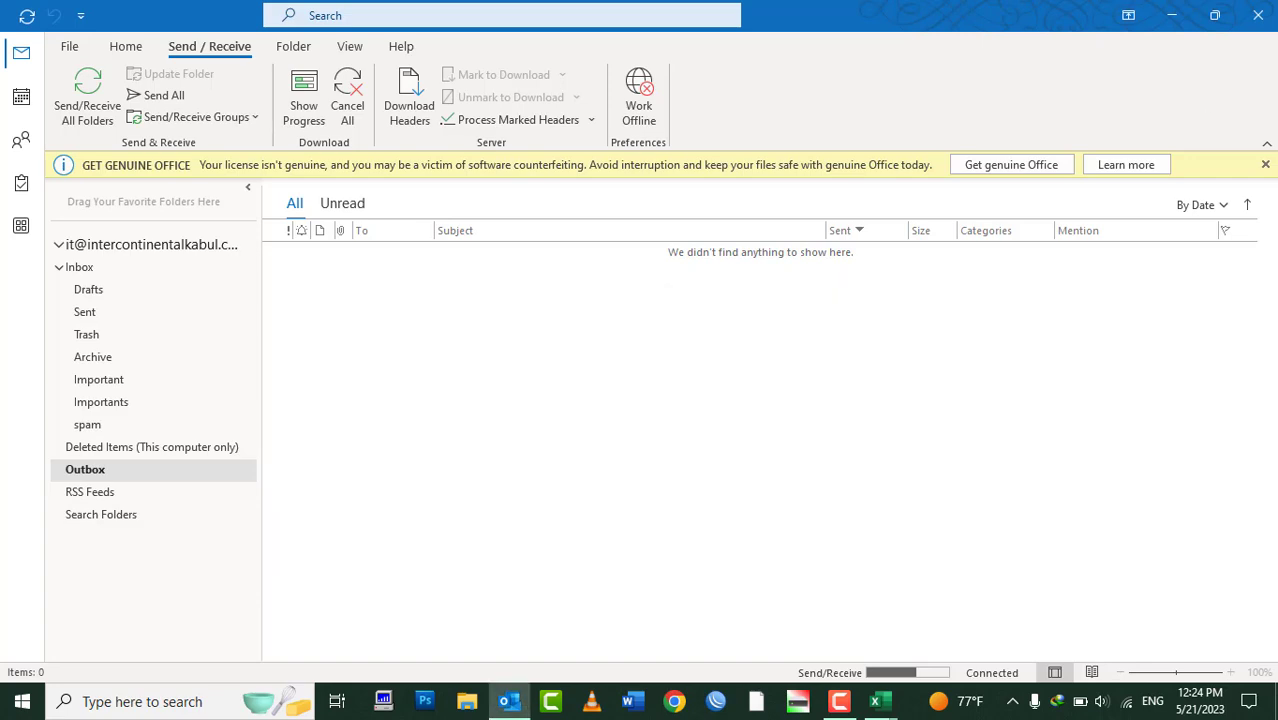
click(1259, 26)
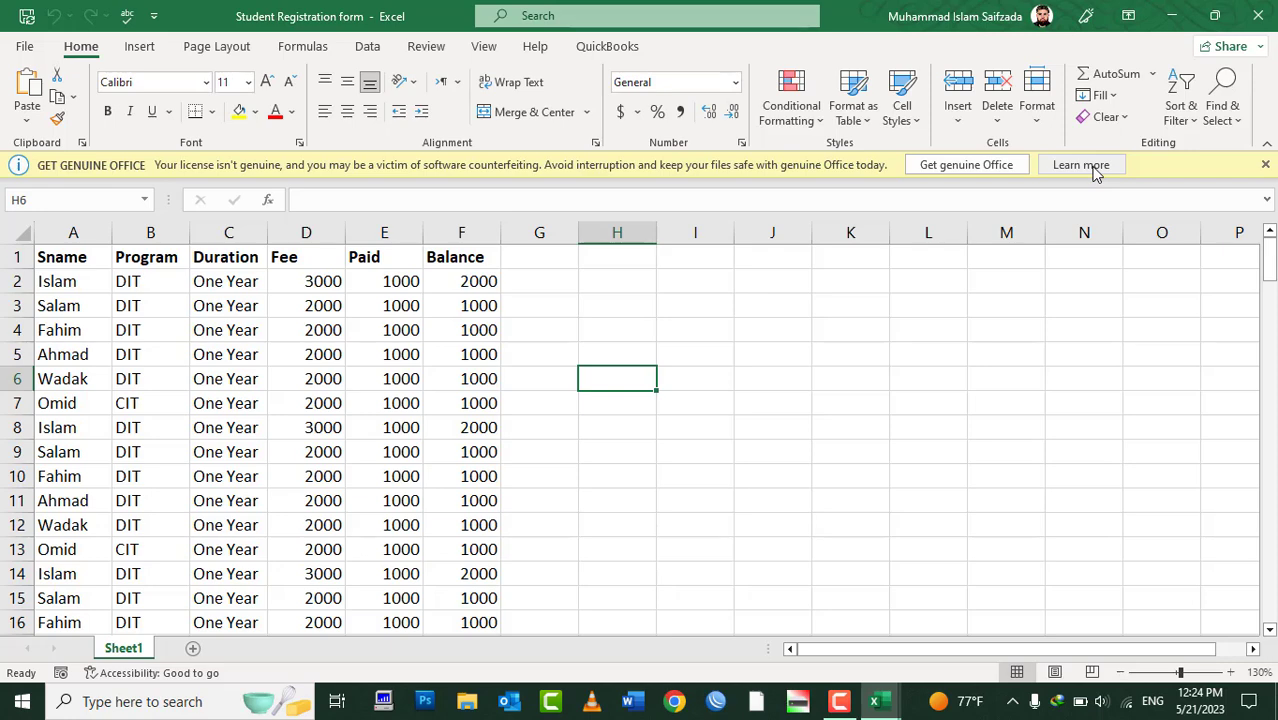
Minimize the workbook, open Gmail in Chrome, and sign in with the saved account and its password
click(1171, 16)
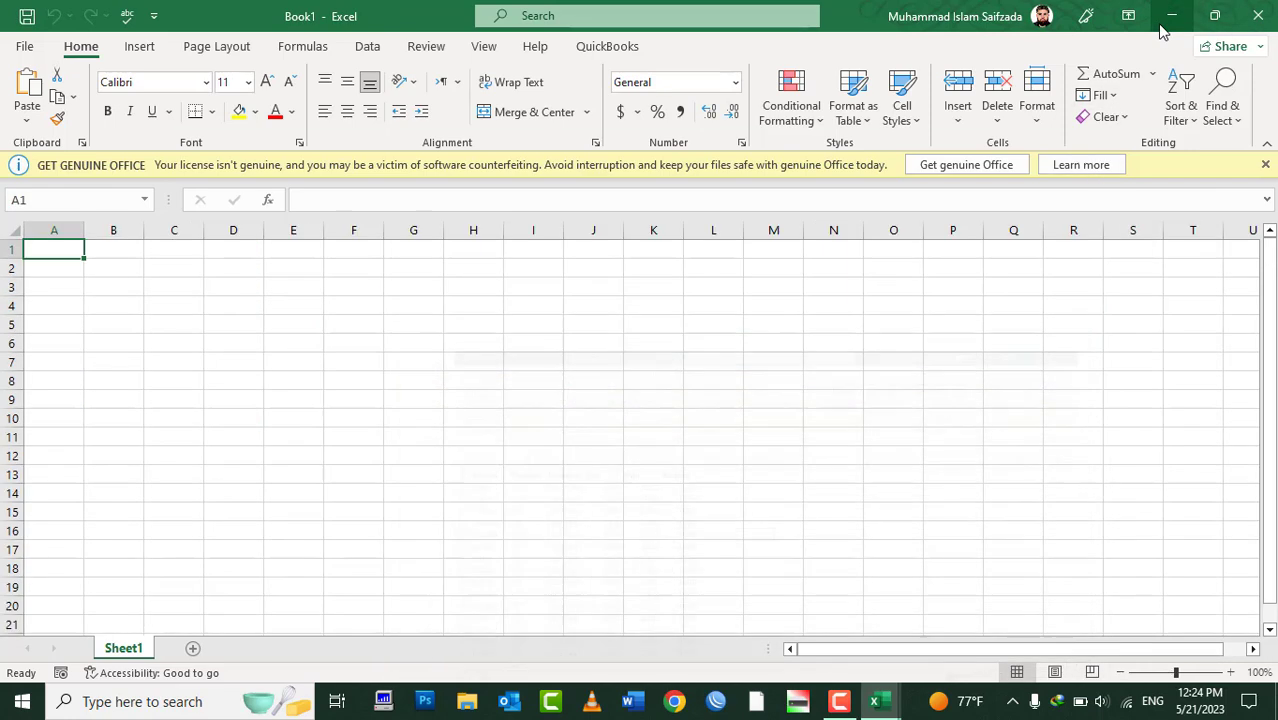
click(674, 701)
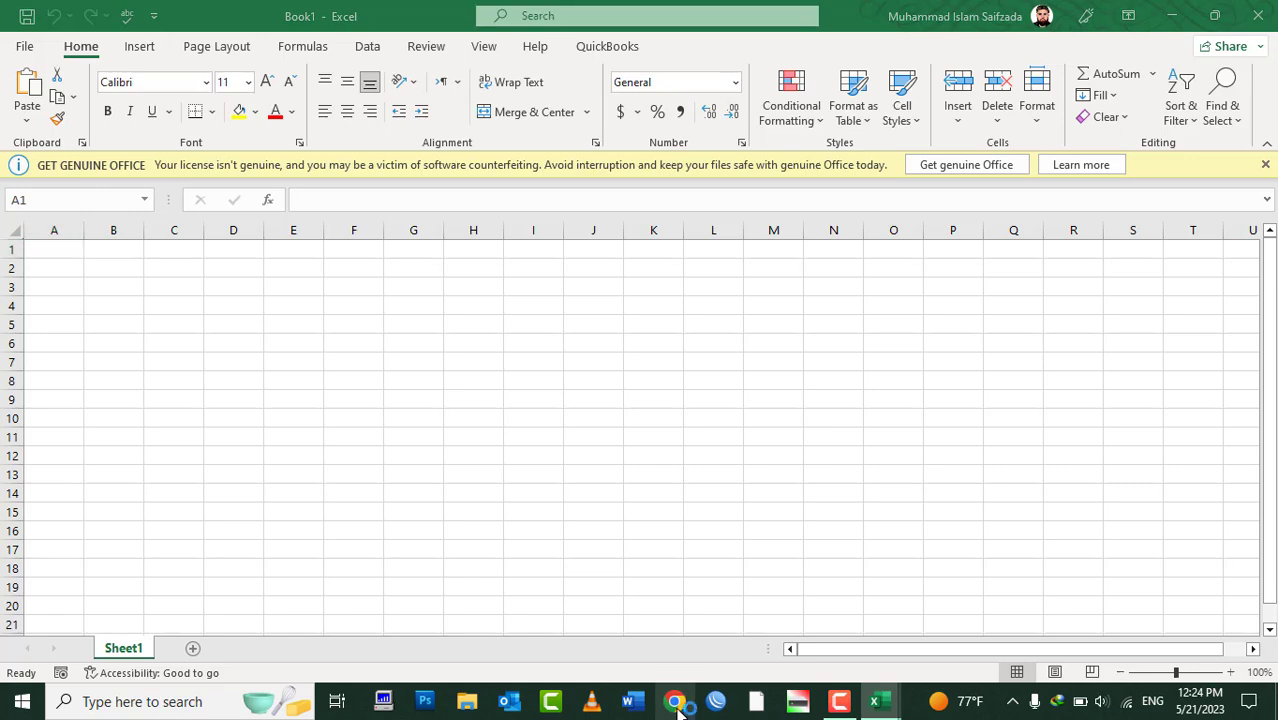
text(gmail)
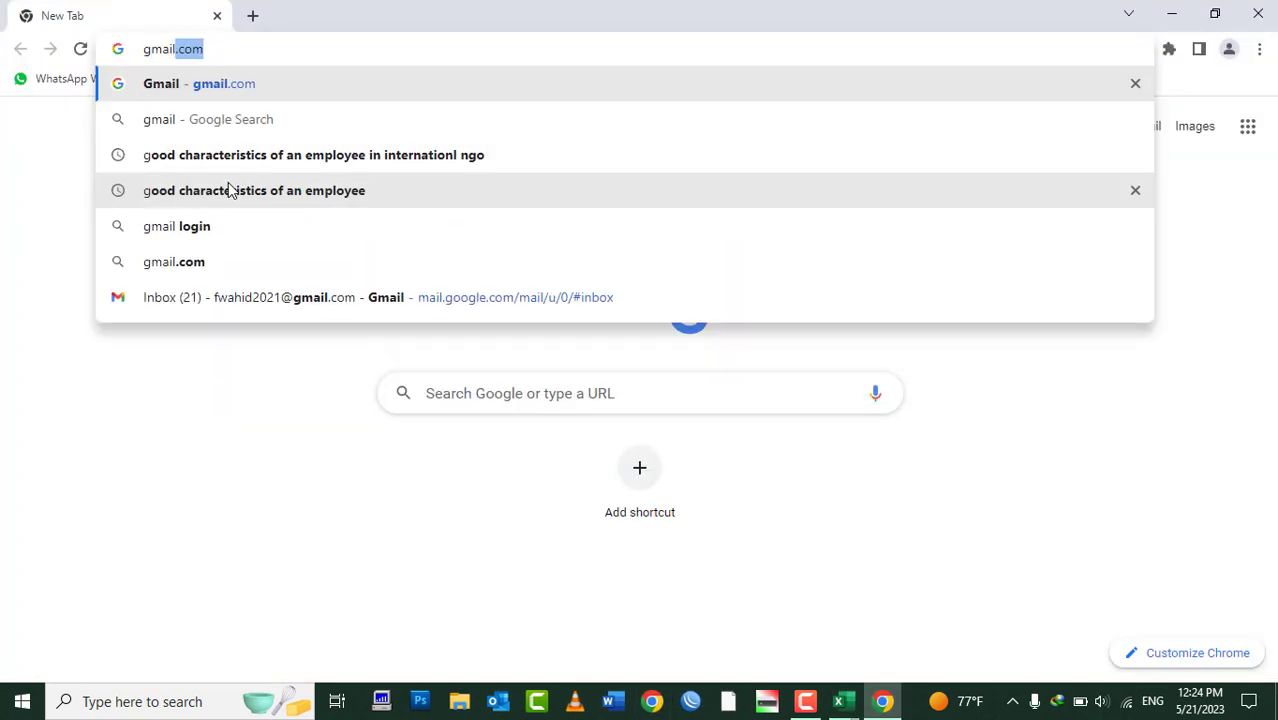
key(Return)
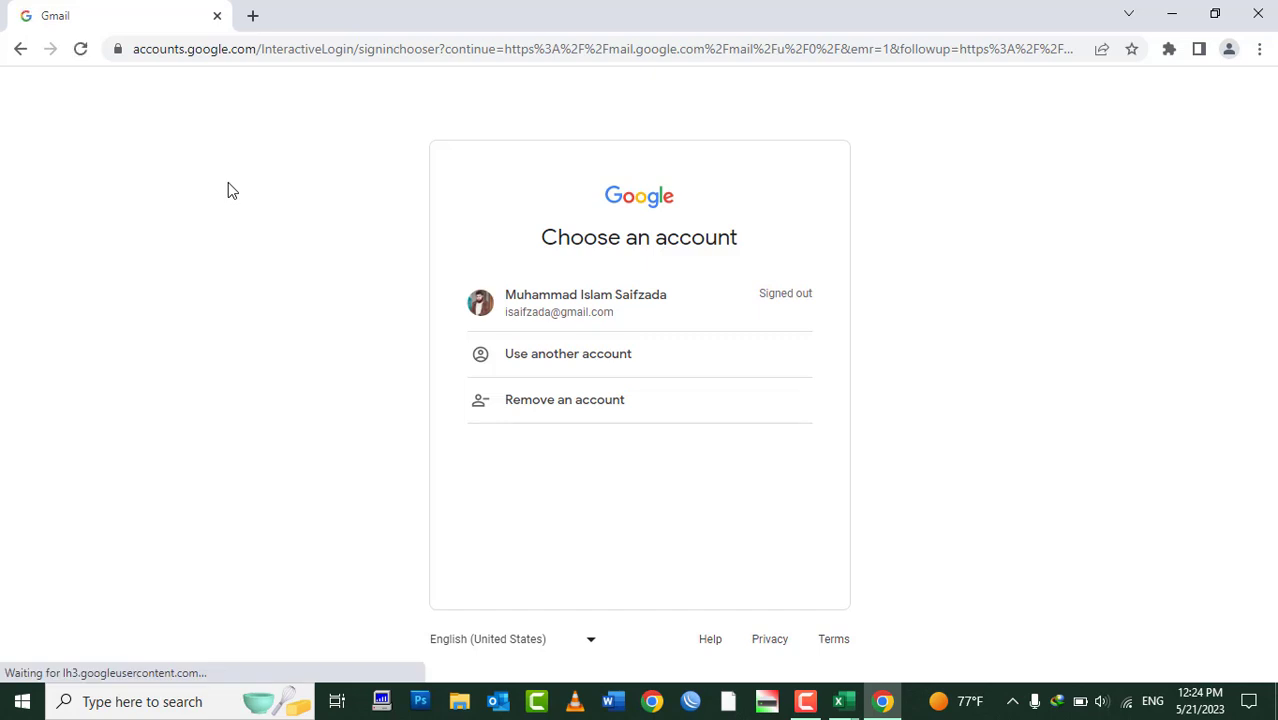
click(601, 329)
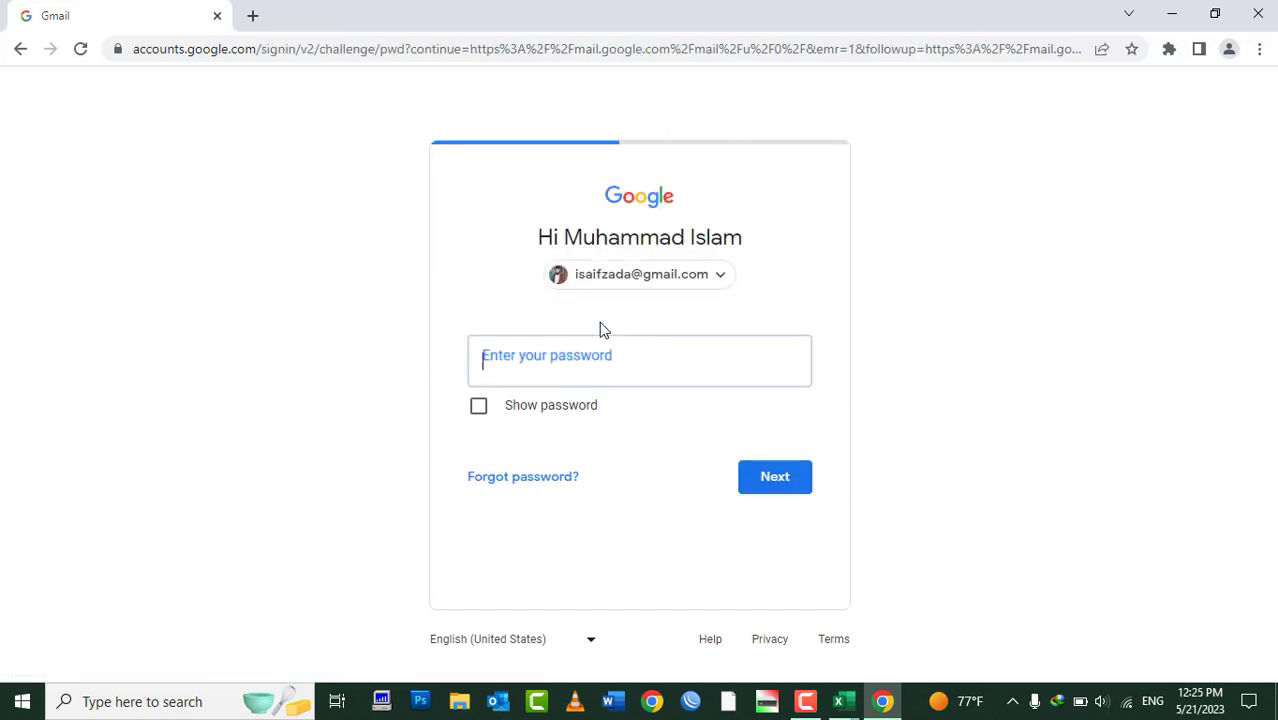
text(•)
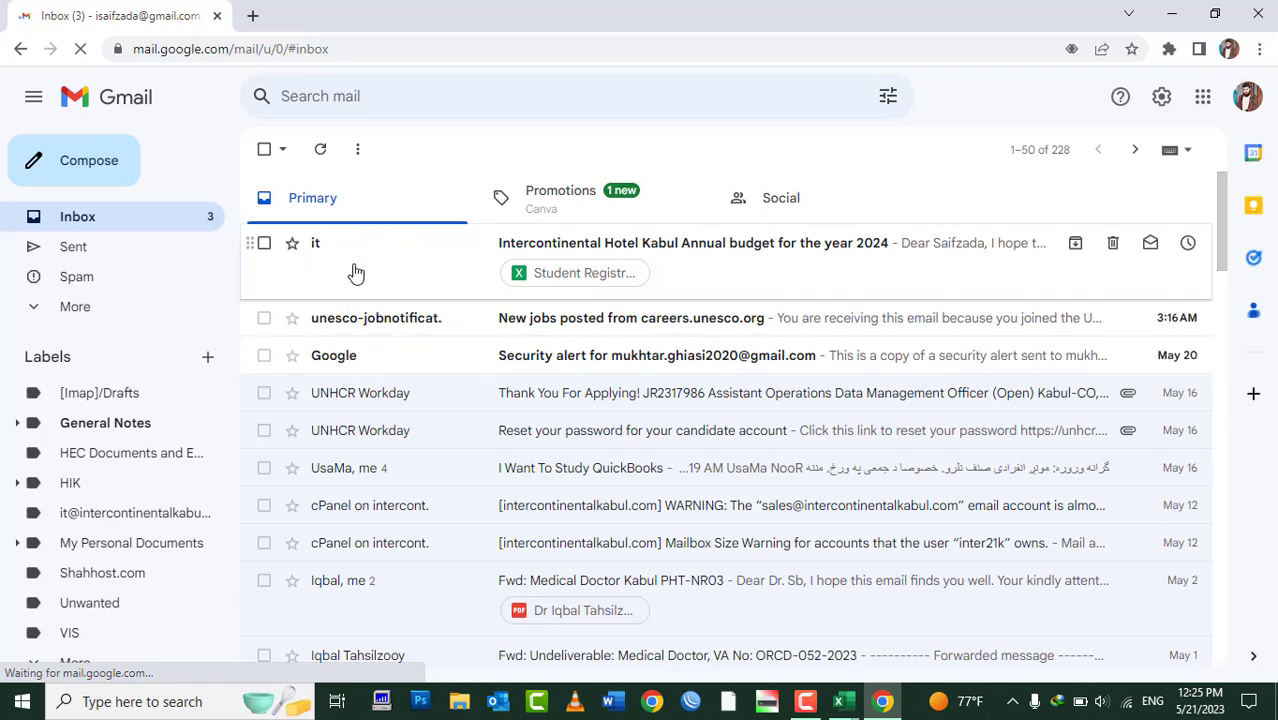
Open the Intercontinental Hotel Kabul budget email and scroll through it and its attachment
mouse_move(362, 328)
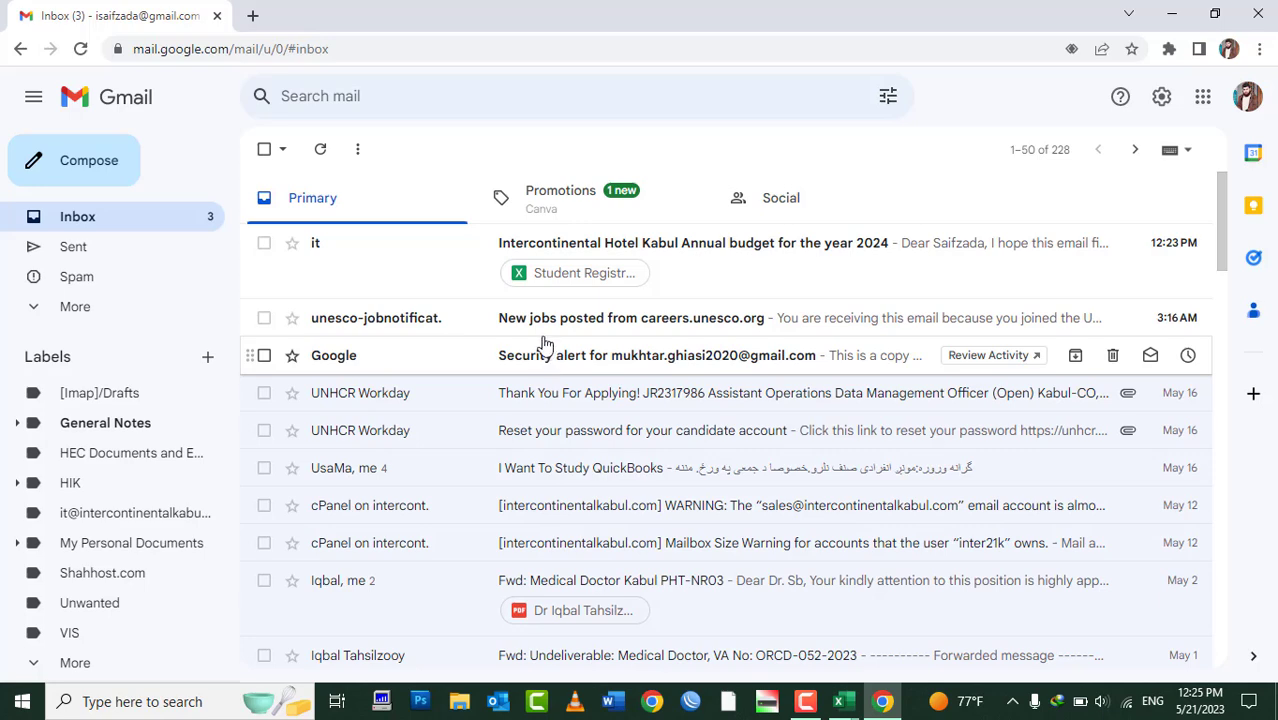
click(421, 242)
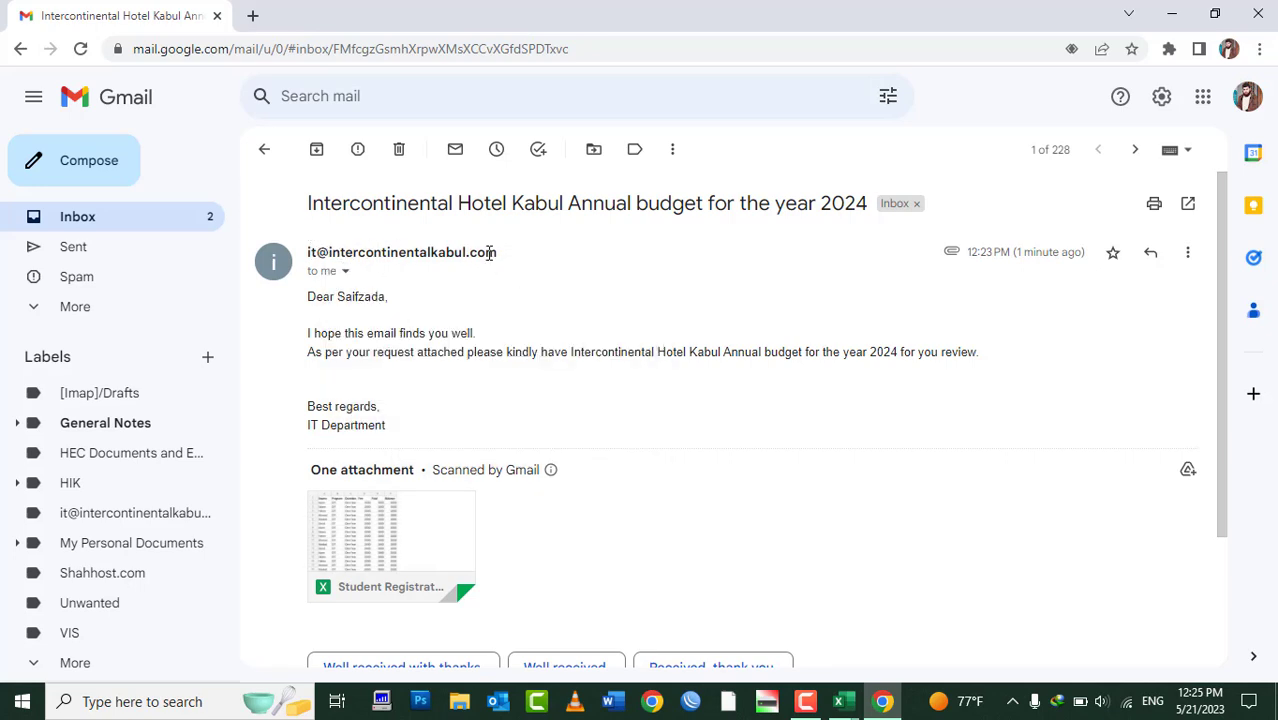
mouse_move(489, 253)
scroll(386, 381, down, 3)
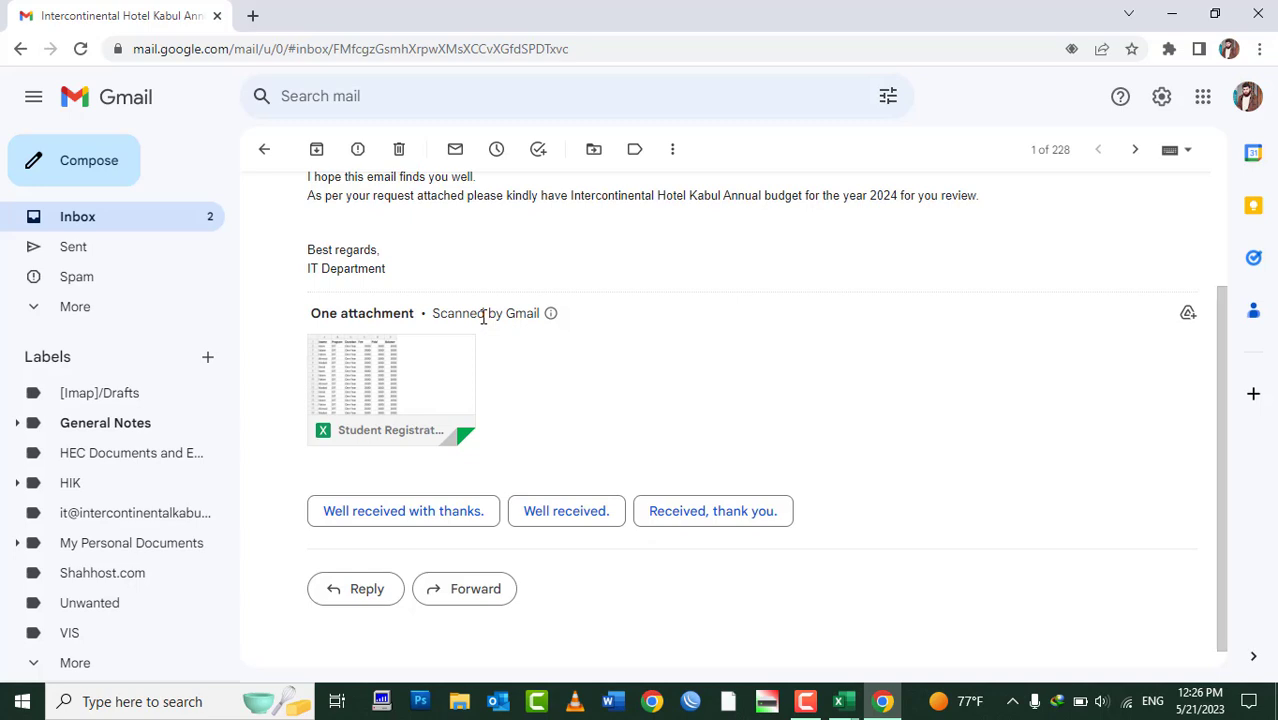
Return to the inbox, sign out of the Google account, and close Chrome
click(152, 228)
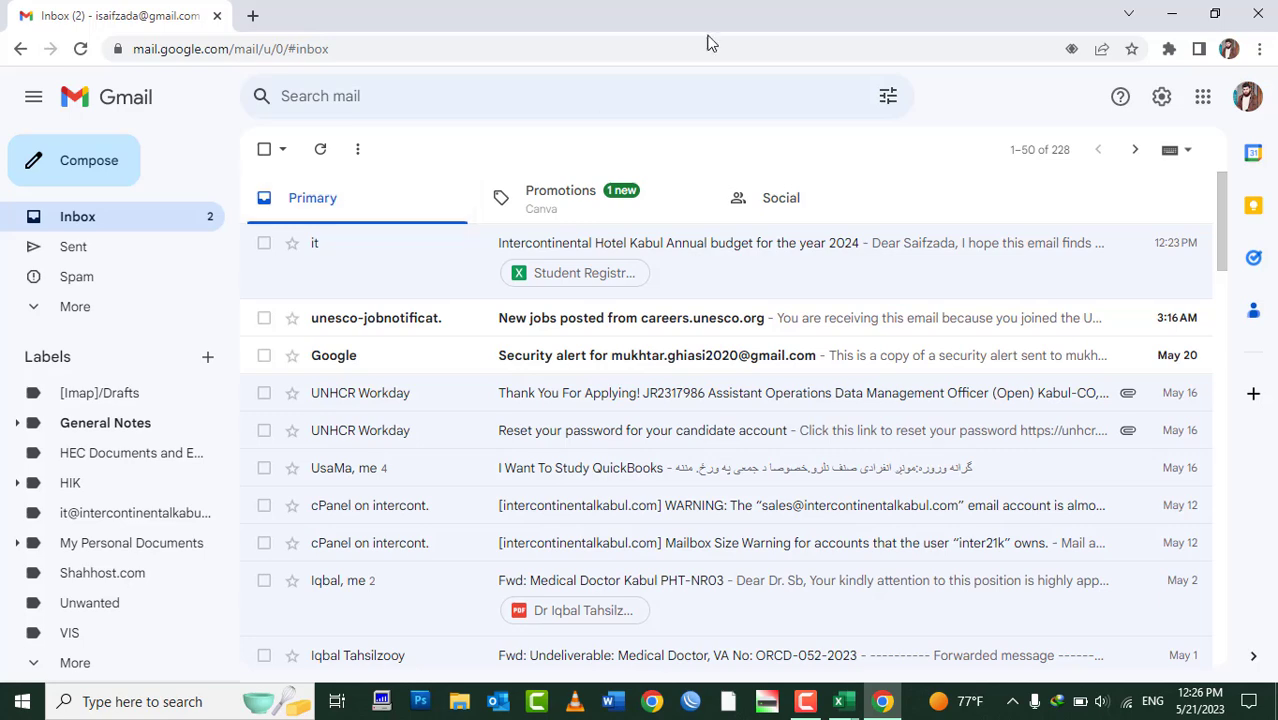
click(1247, 96)
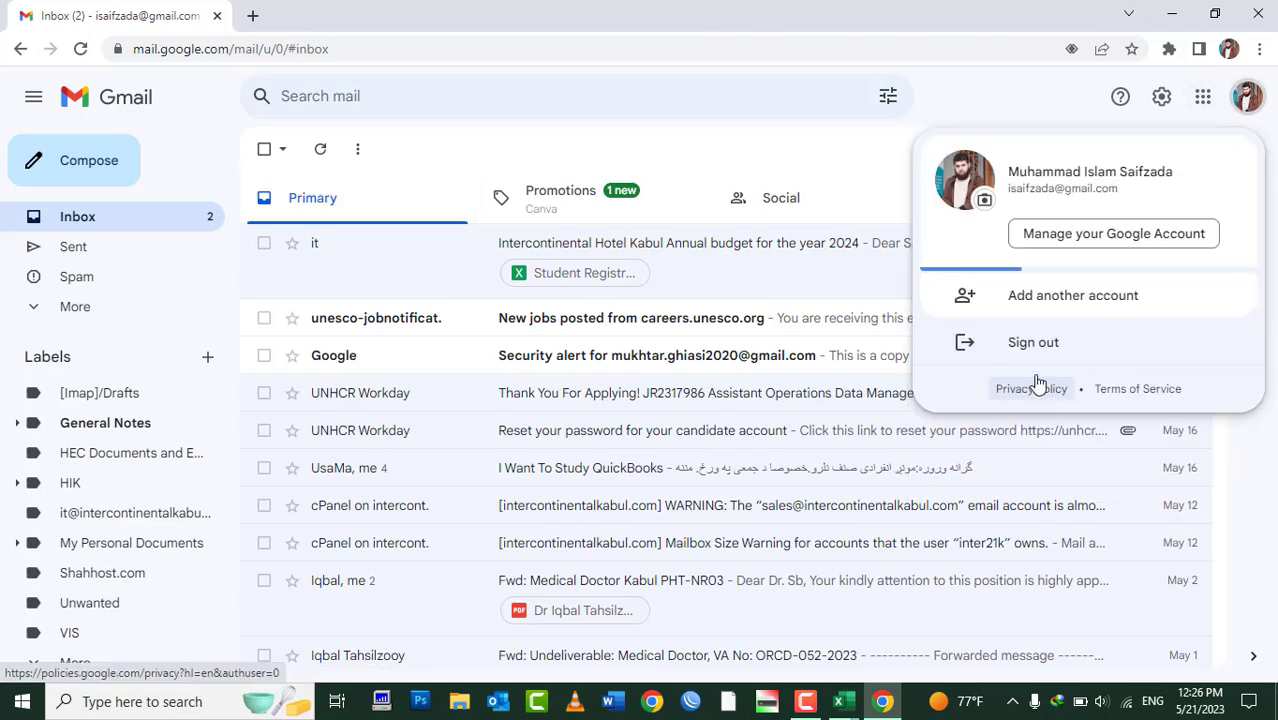
click(1040, 343)
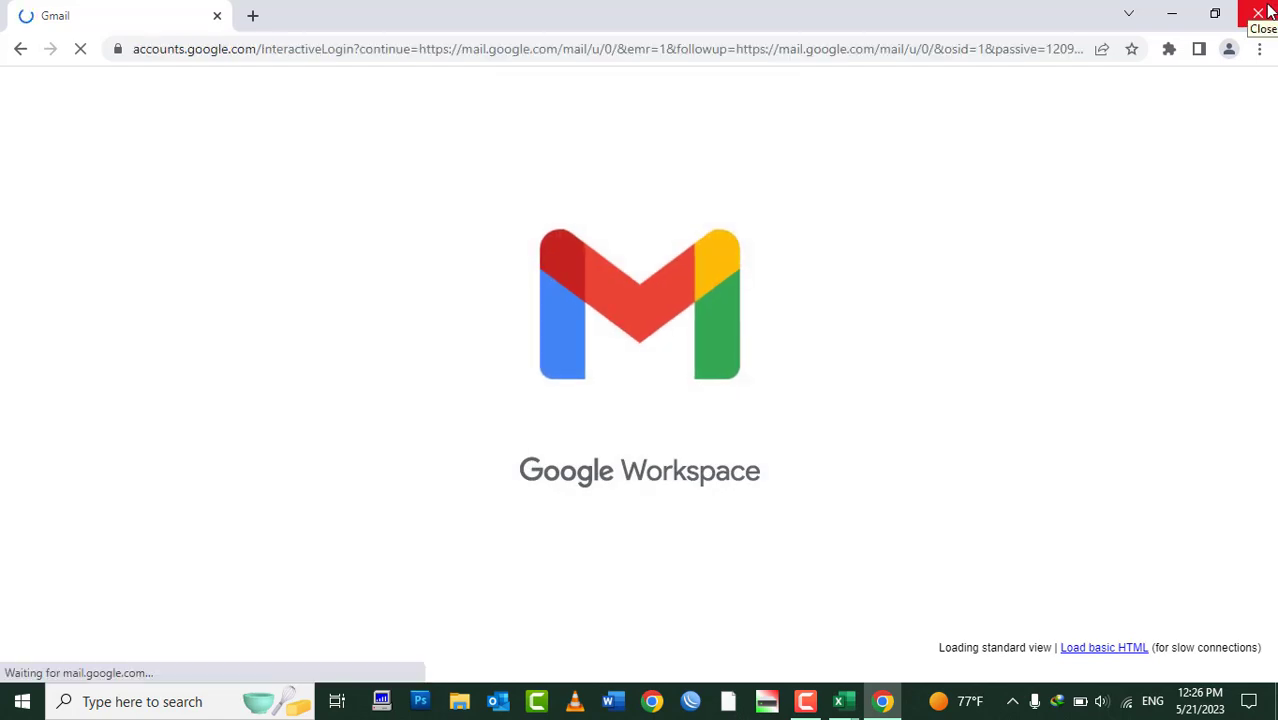
click(1260, 12)
Review the File > Share > Email options for the blank Book1 workbook, then minimize Excel
click(700, 440)
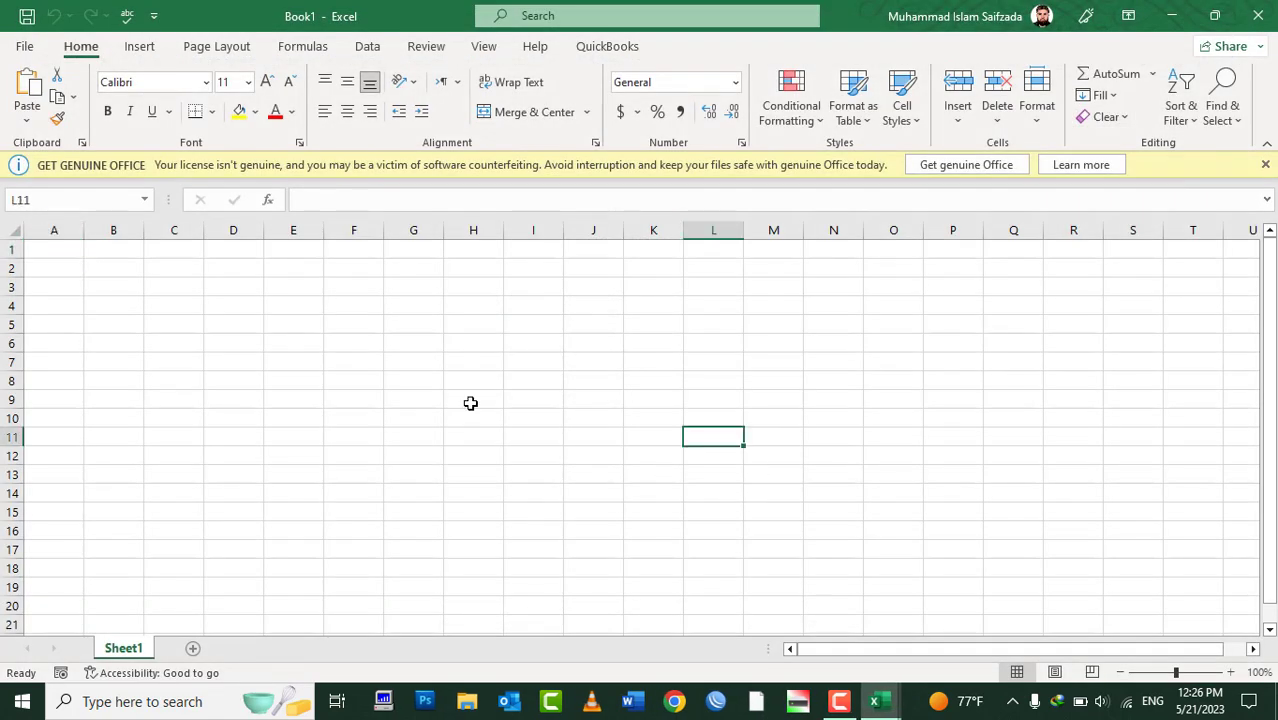
click(58, 251)
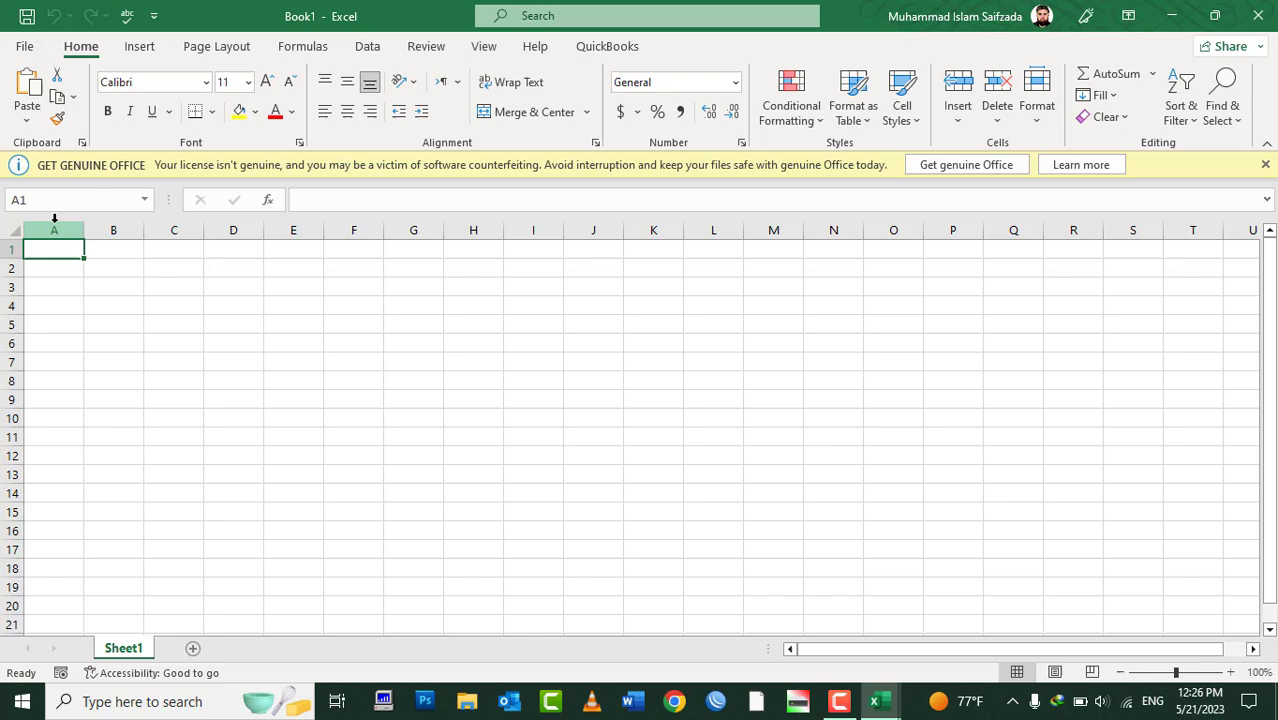
click(27, 47)
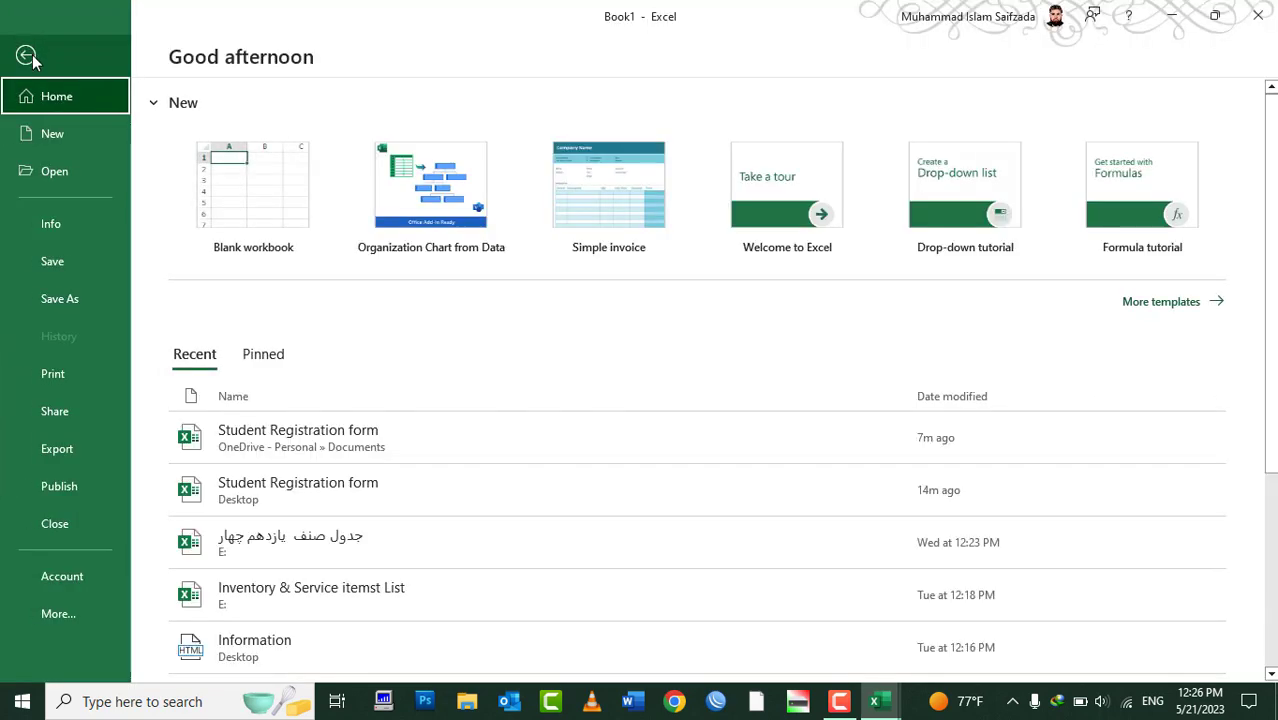
click(62, 418)
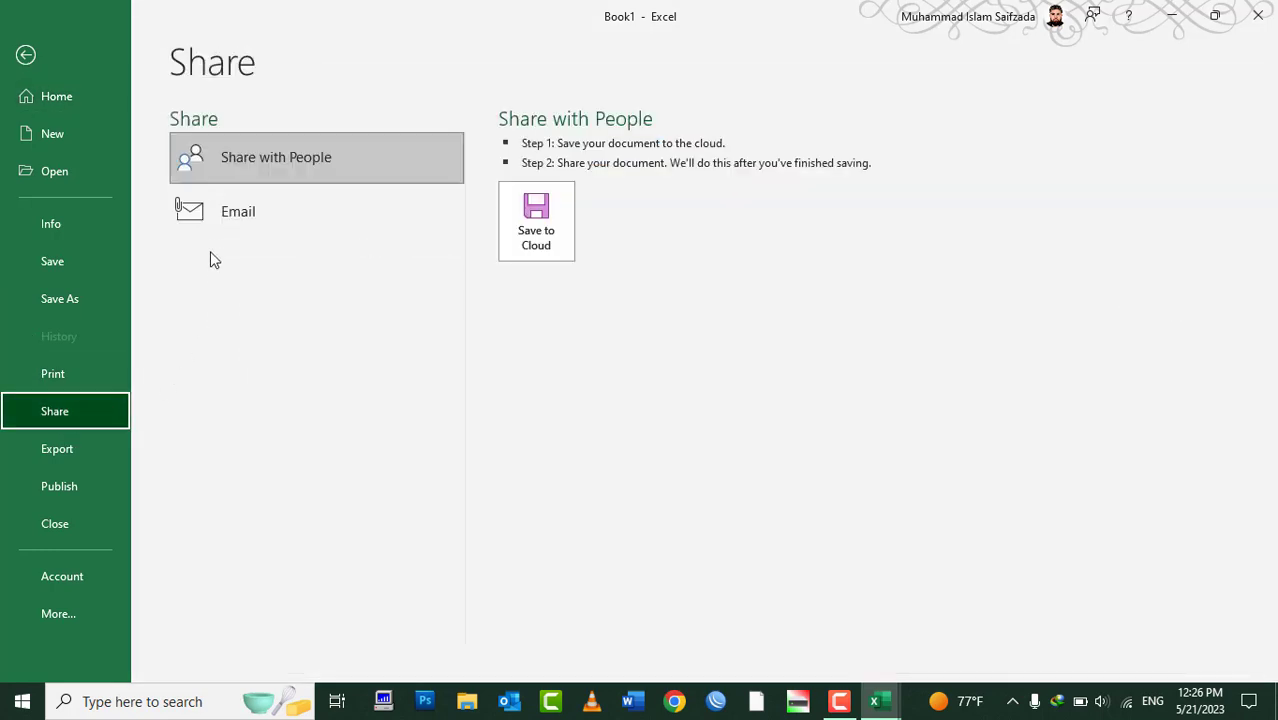
click(222, 214)
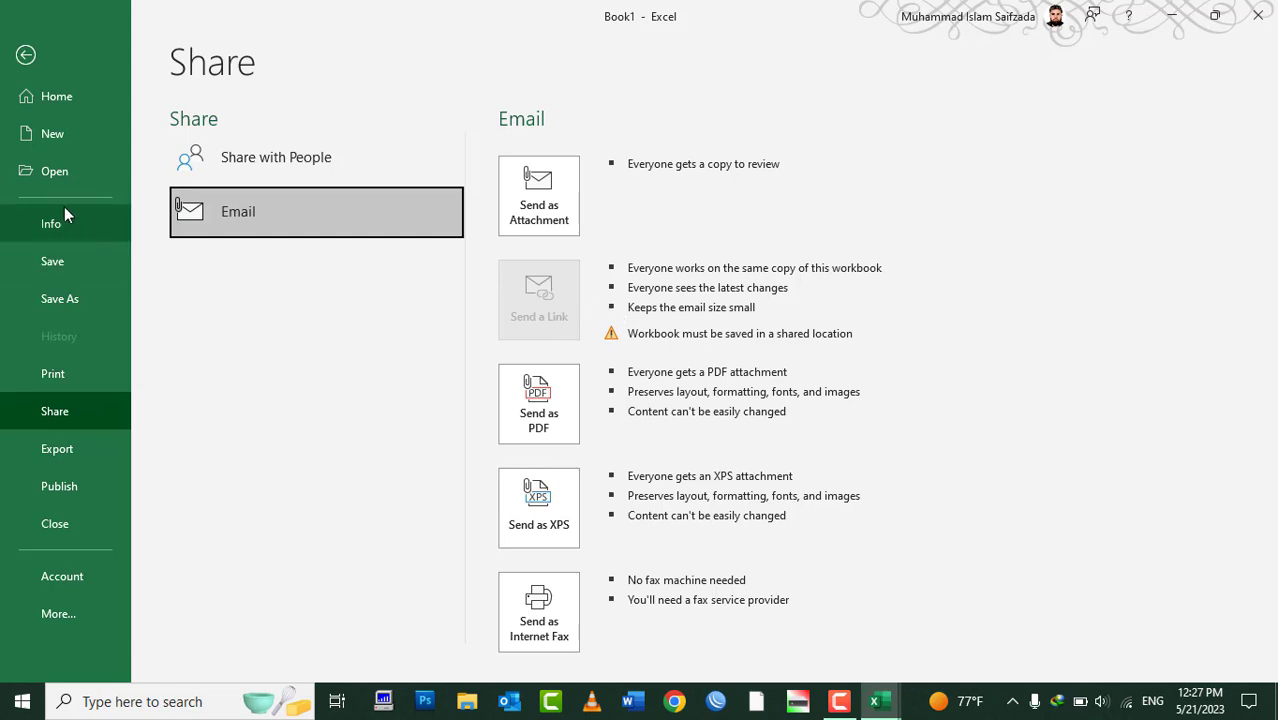
click(82, 523)
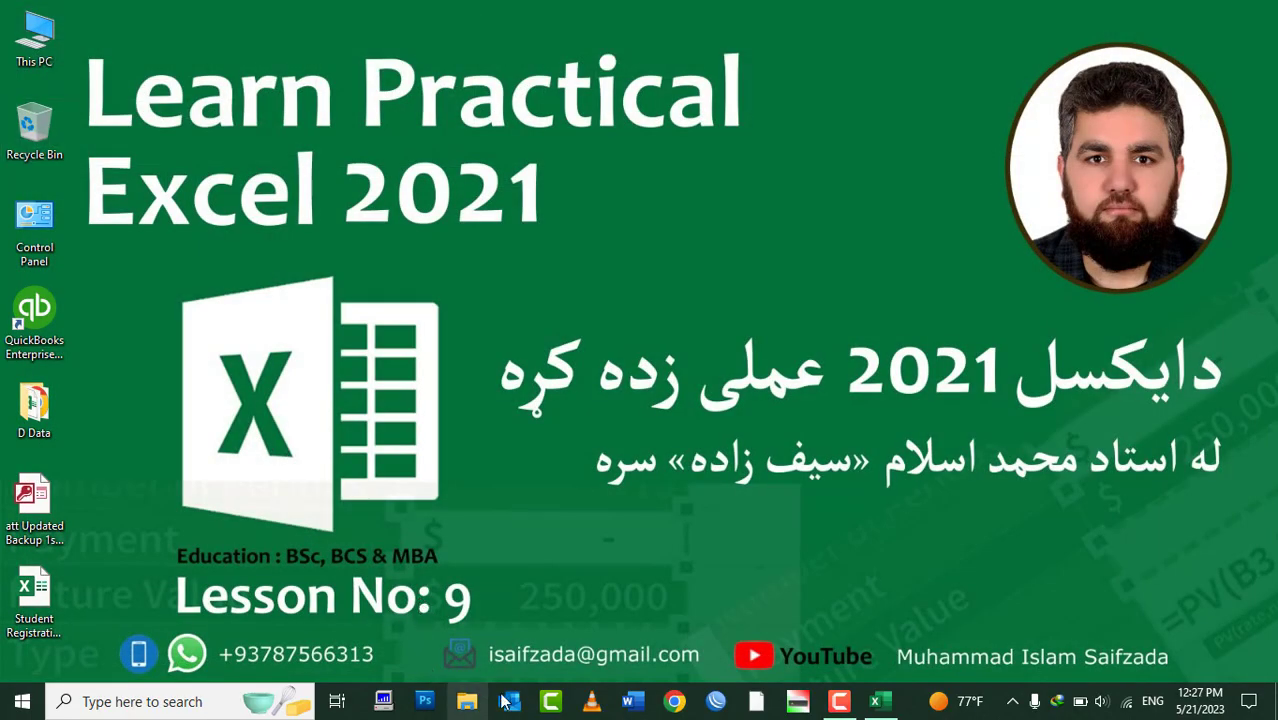
Close the current workbook and reopen Student Registration form from the OneDrive - Personal Documents folder
click(880, 703)
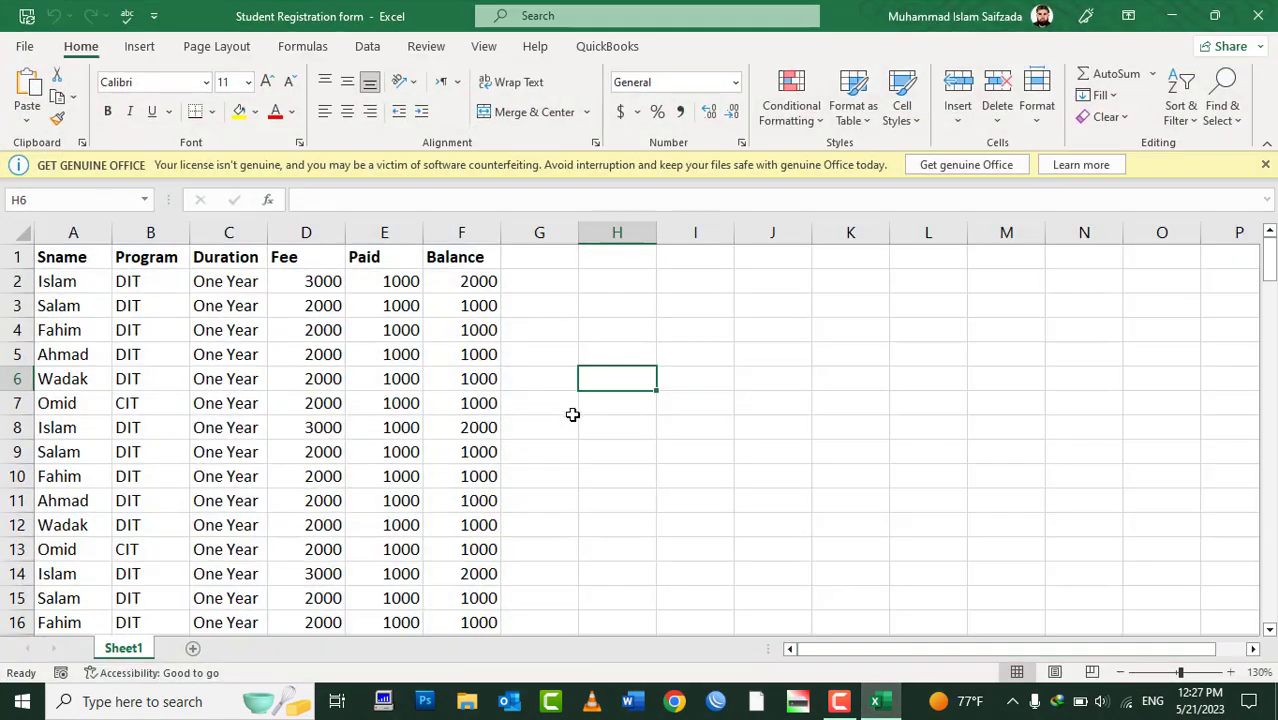
click(24, 47)
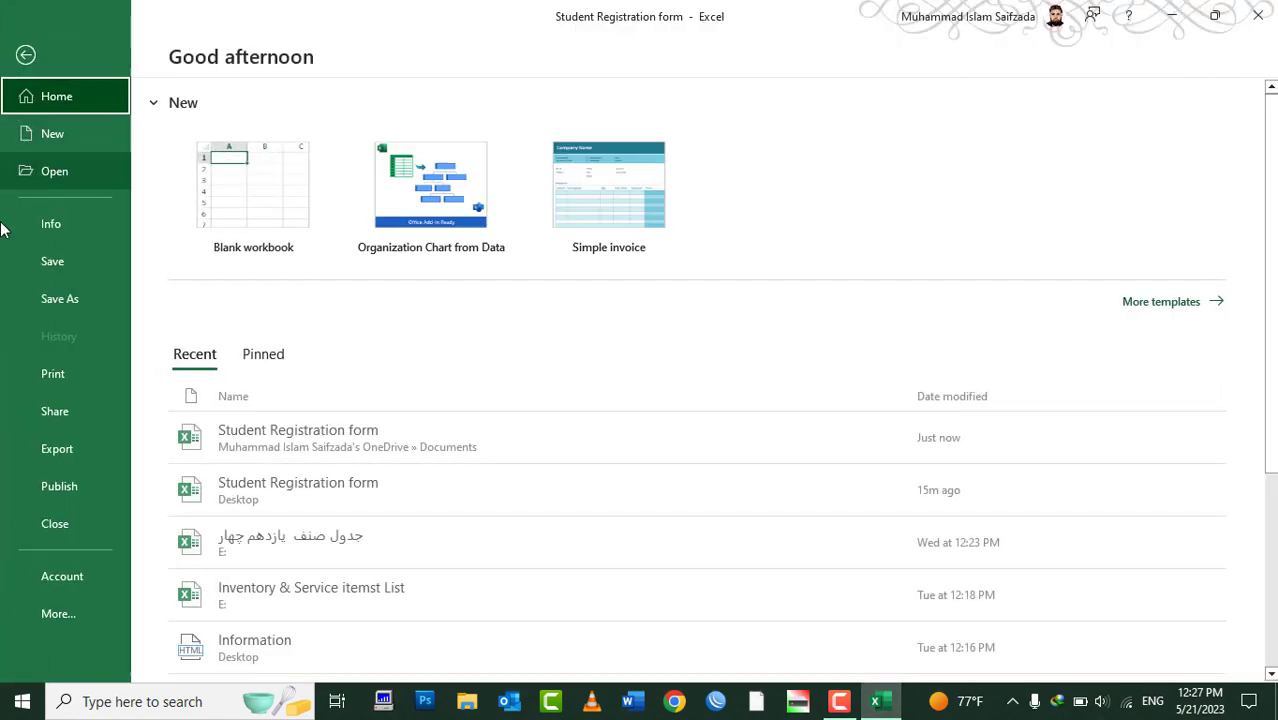
key(Escape)
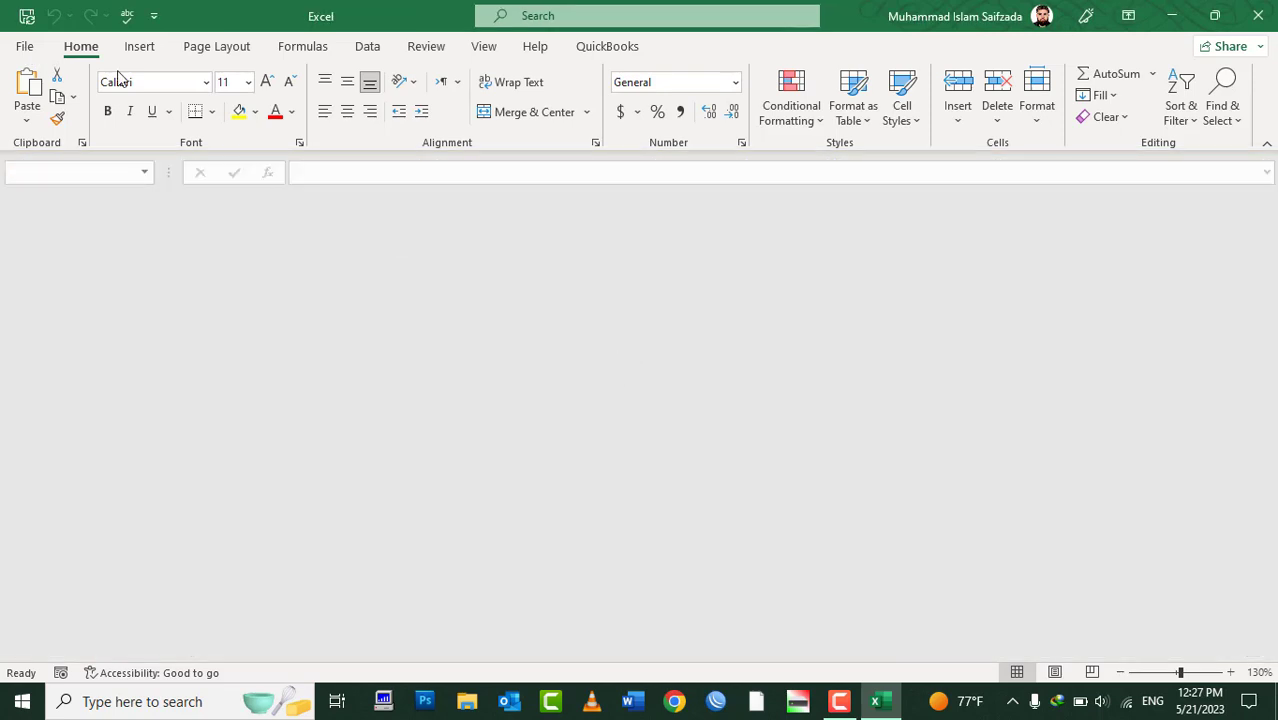
click(25, 50)
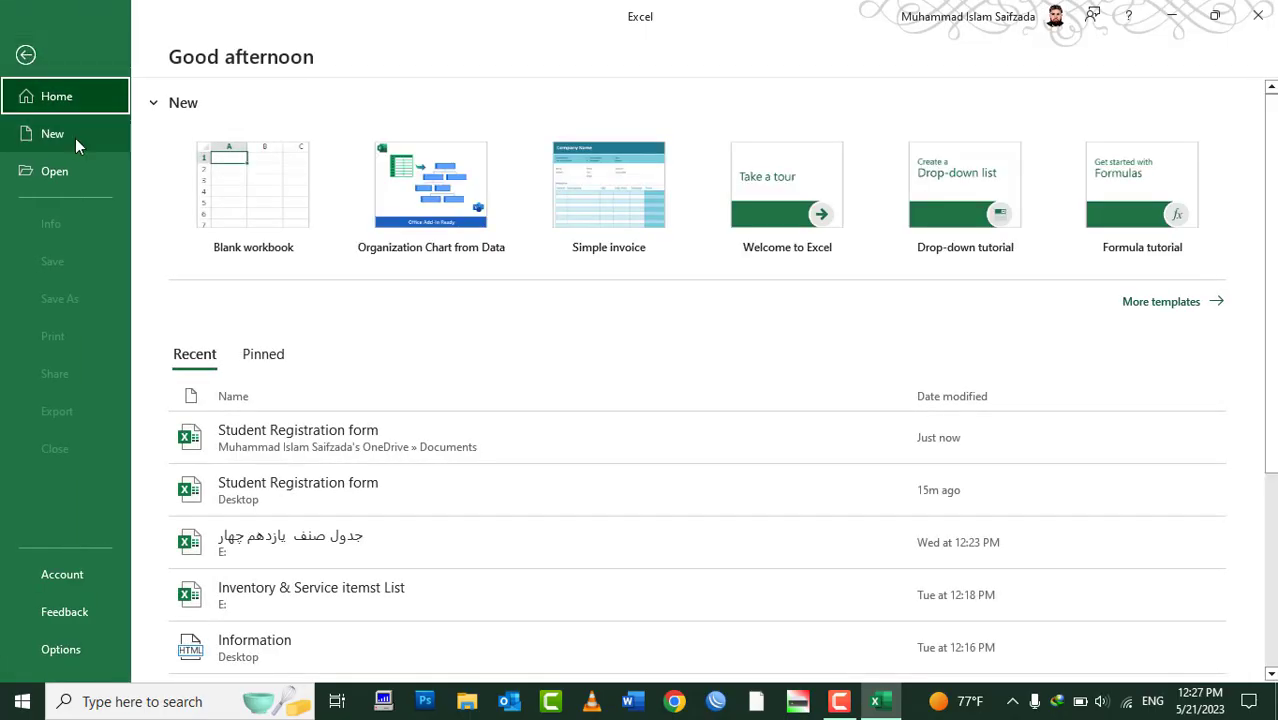
click(64, 169)
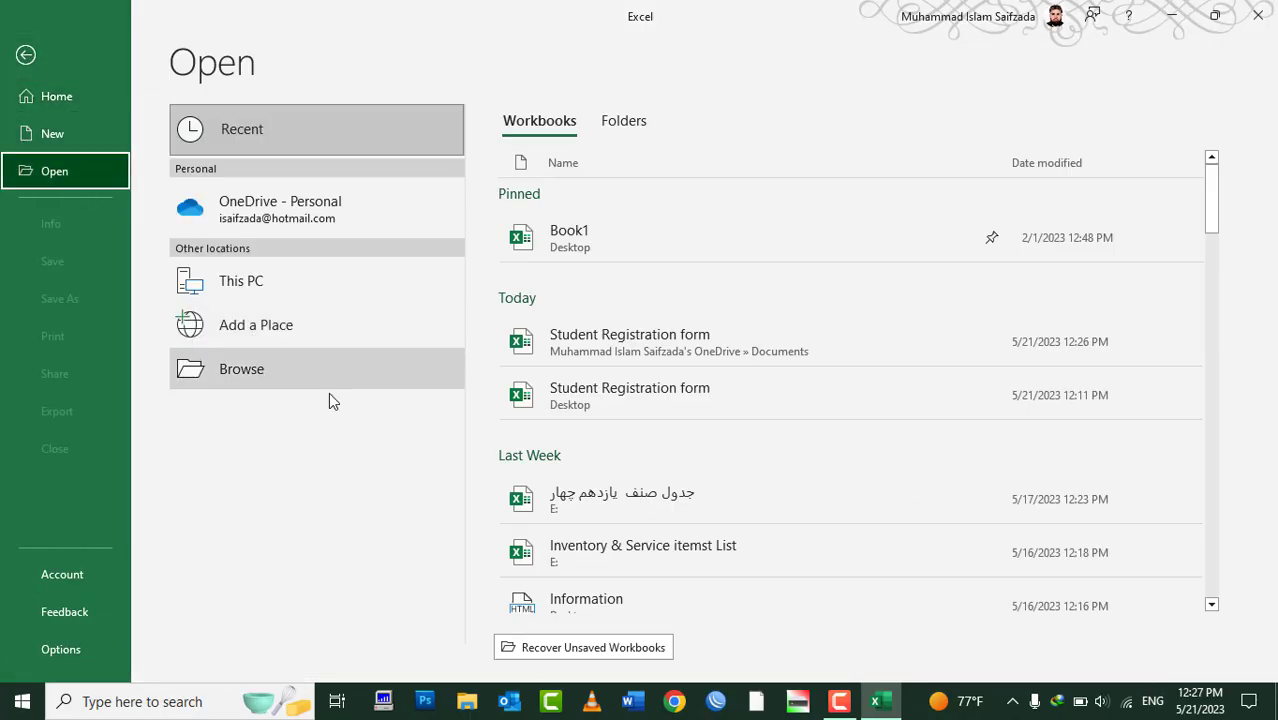
click(279, 217)
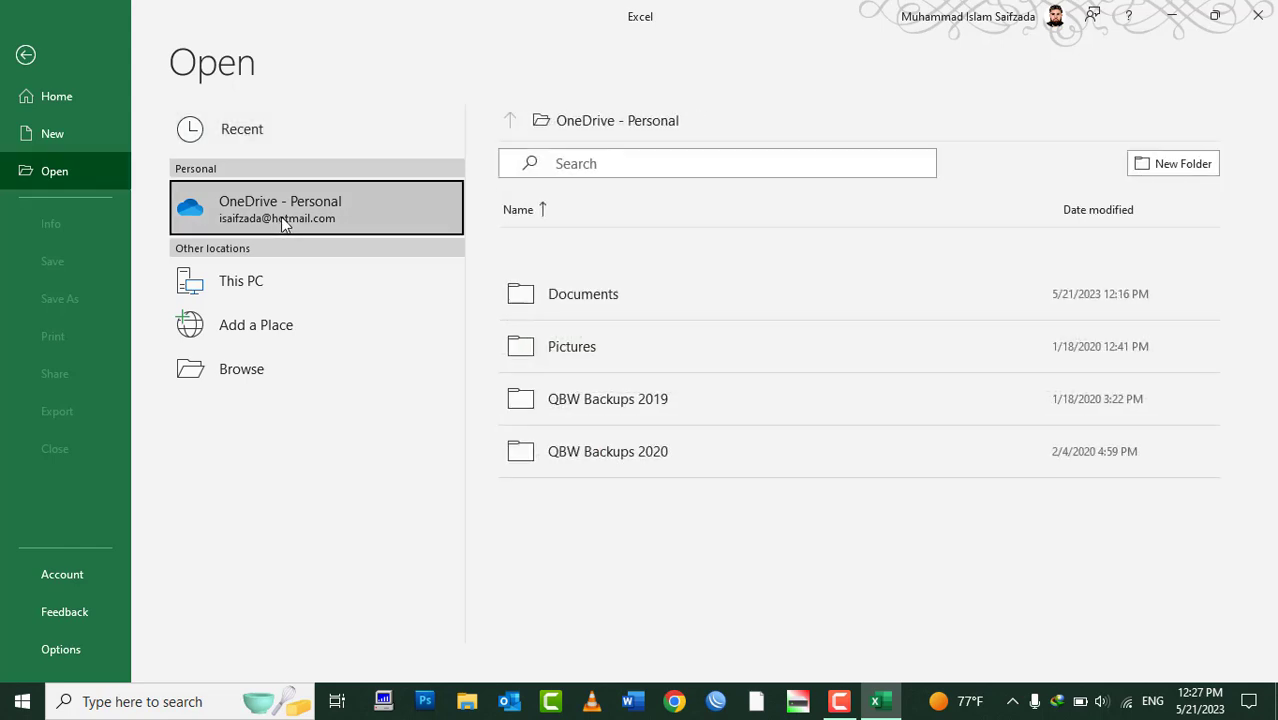
click(609, 292)
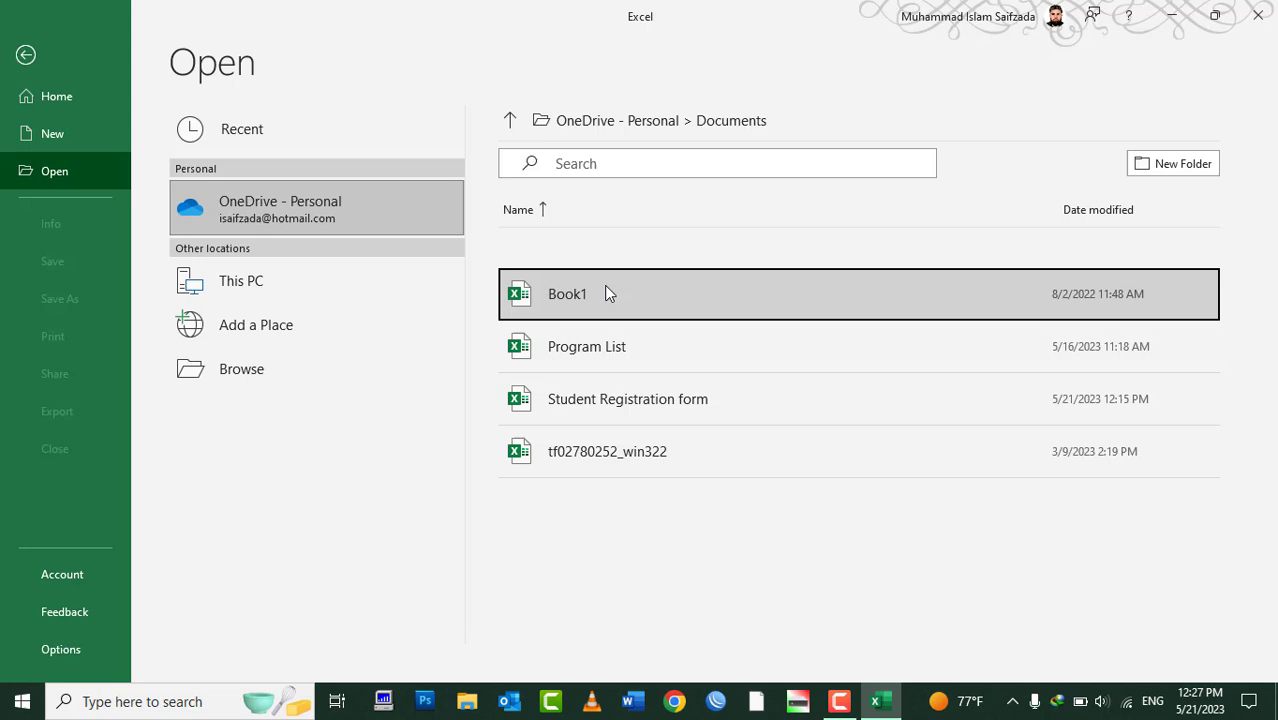
click(652, 403)
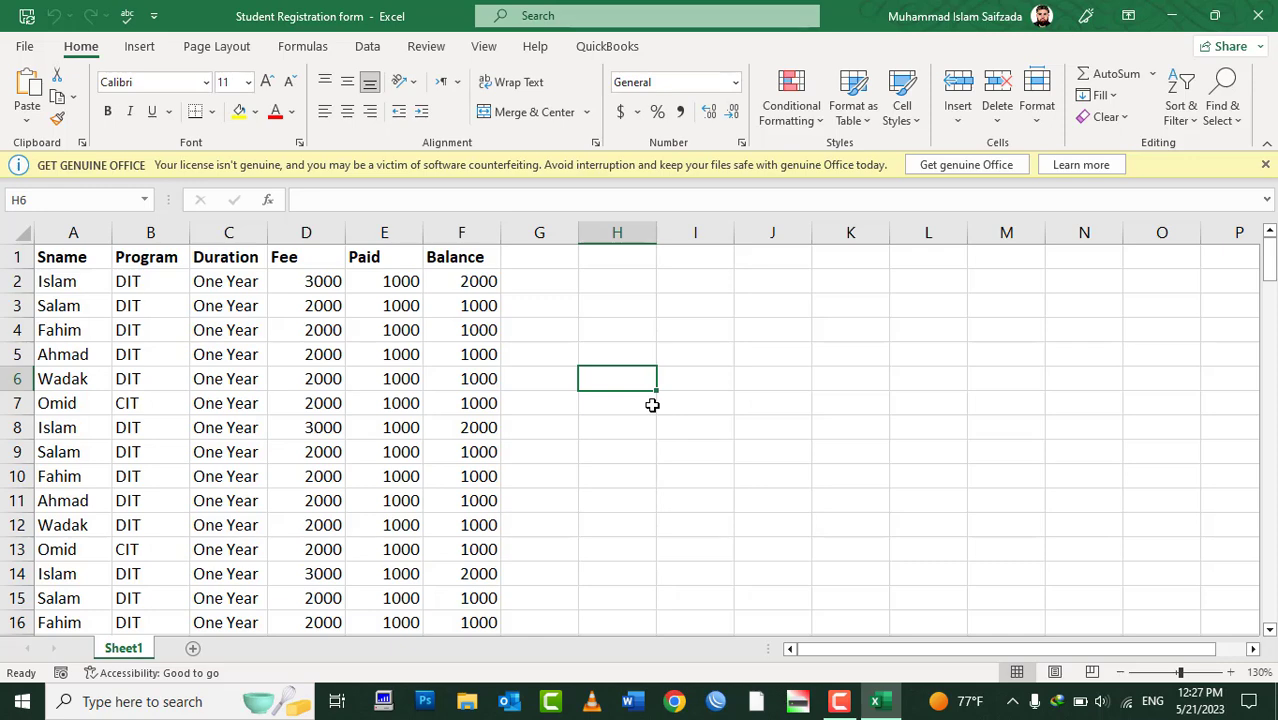
click(24, 46)
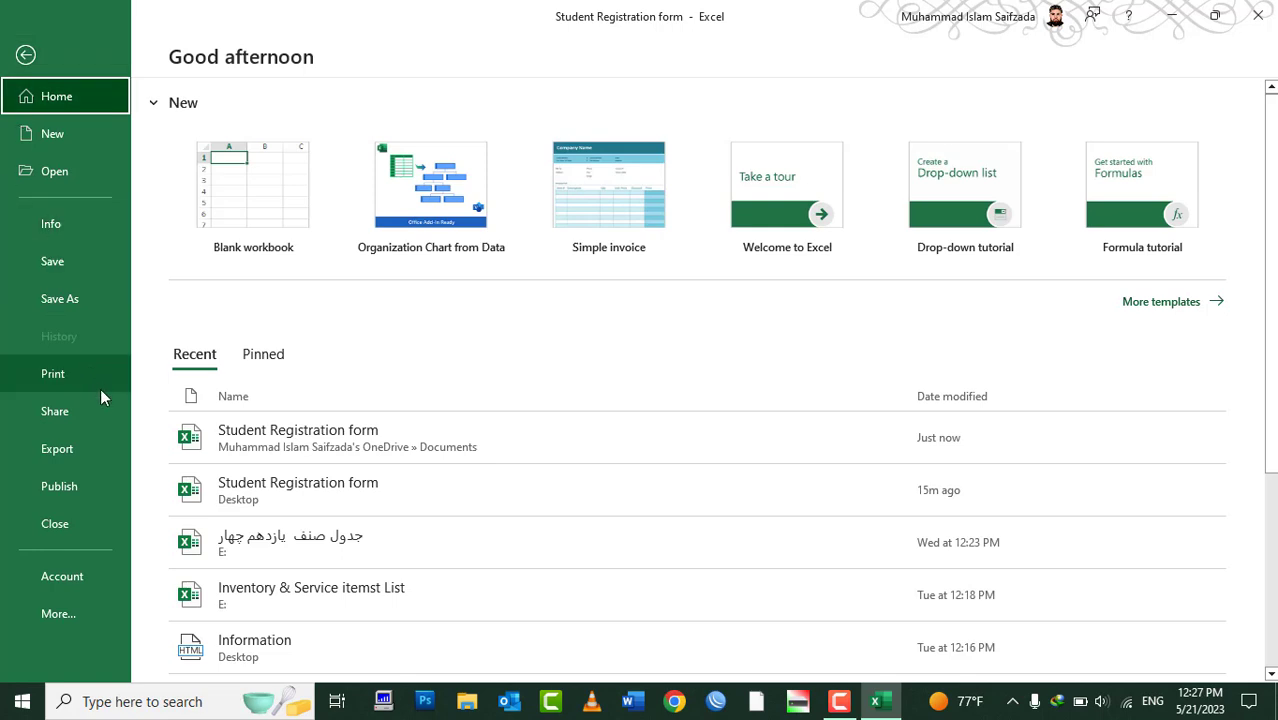
Use Share > Email > Send a Link to draft an Outlook message linking the workbook
click(96, 415)
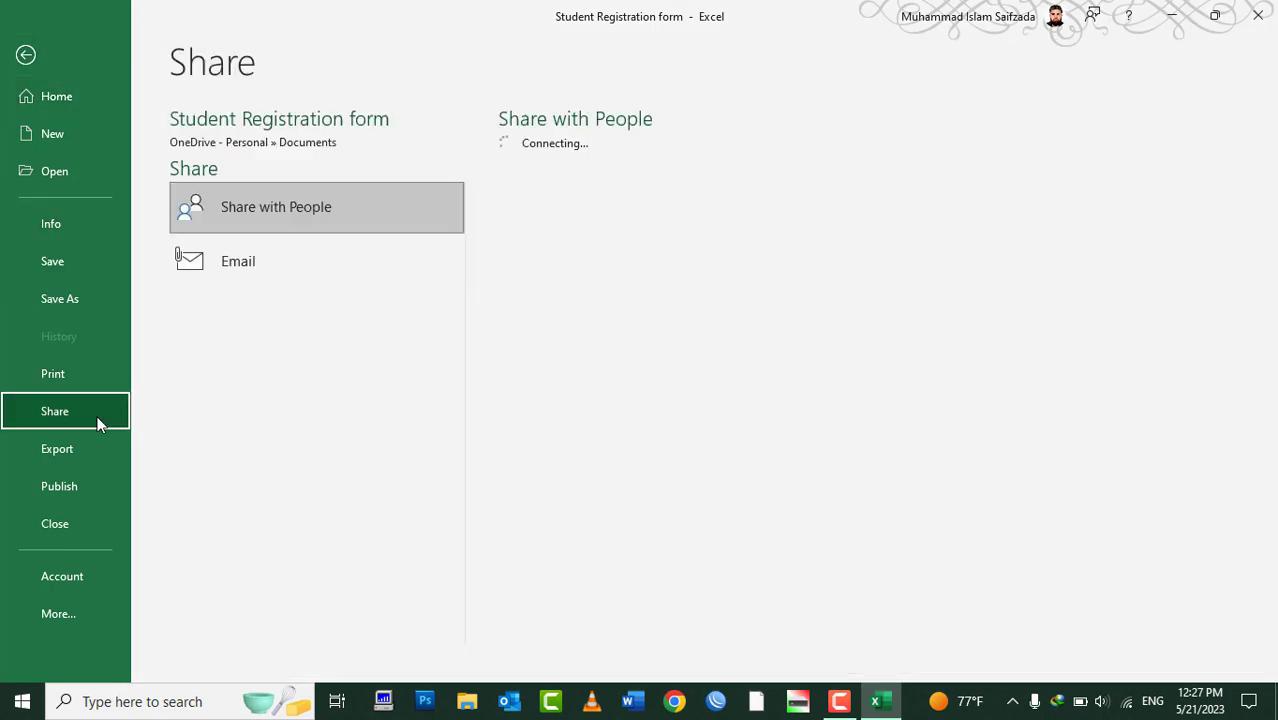
click(238, 260)
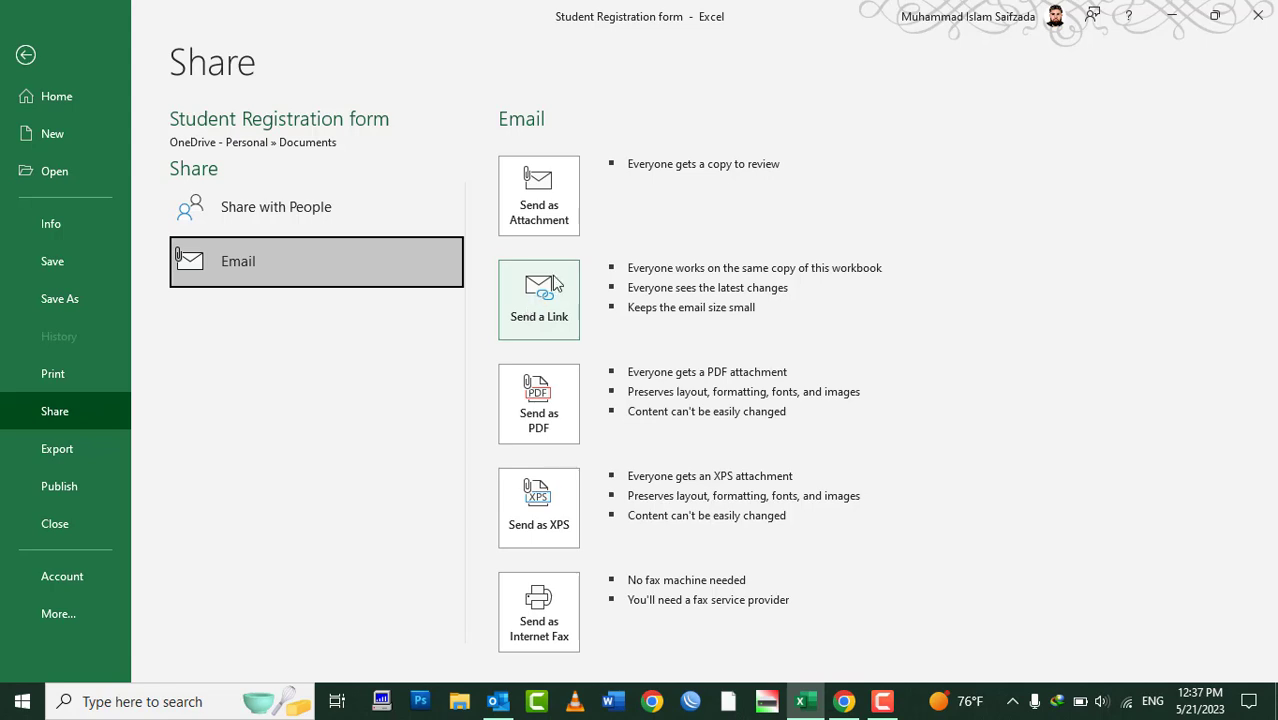
click(551, 288)
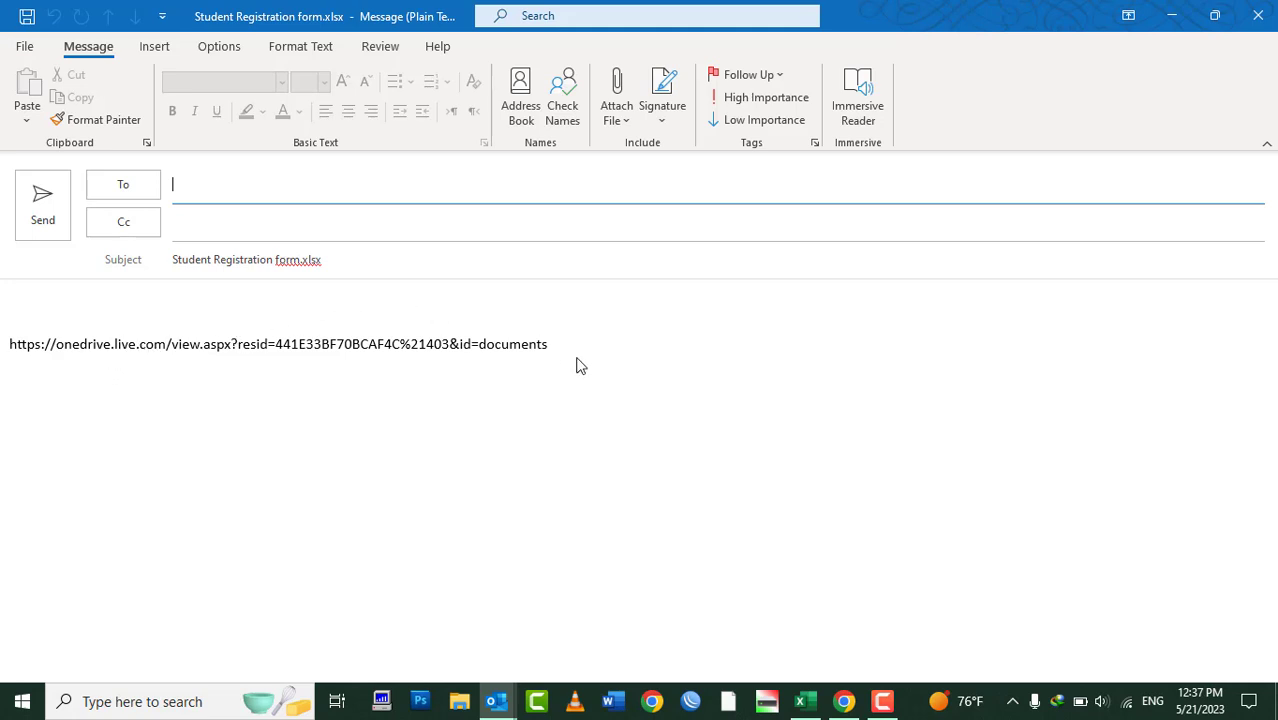
Address the link message to the recipient's Gmail address, picked from the suggestion list
click(204, 175)
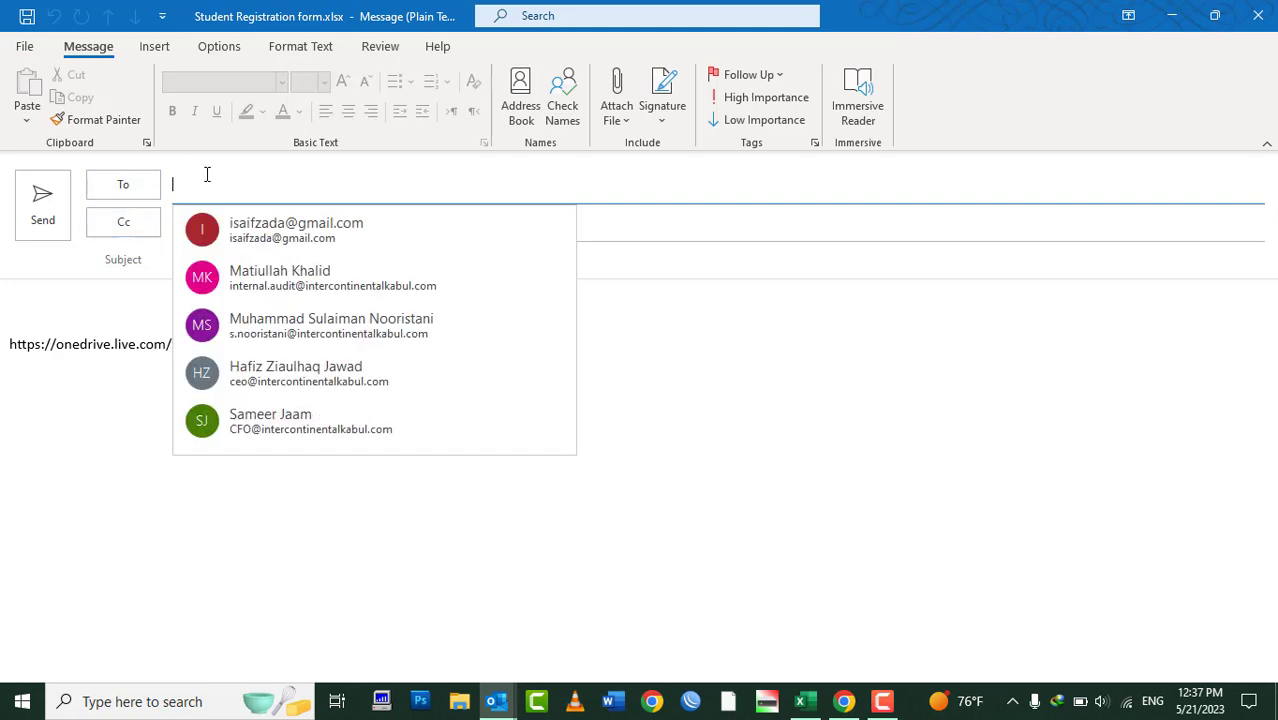
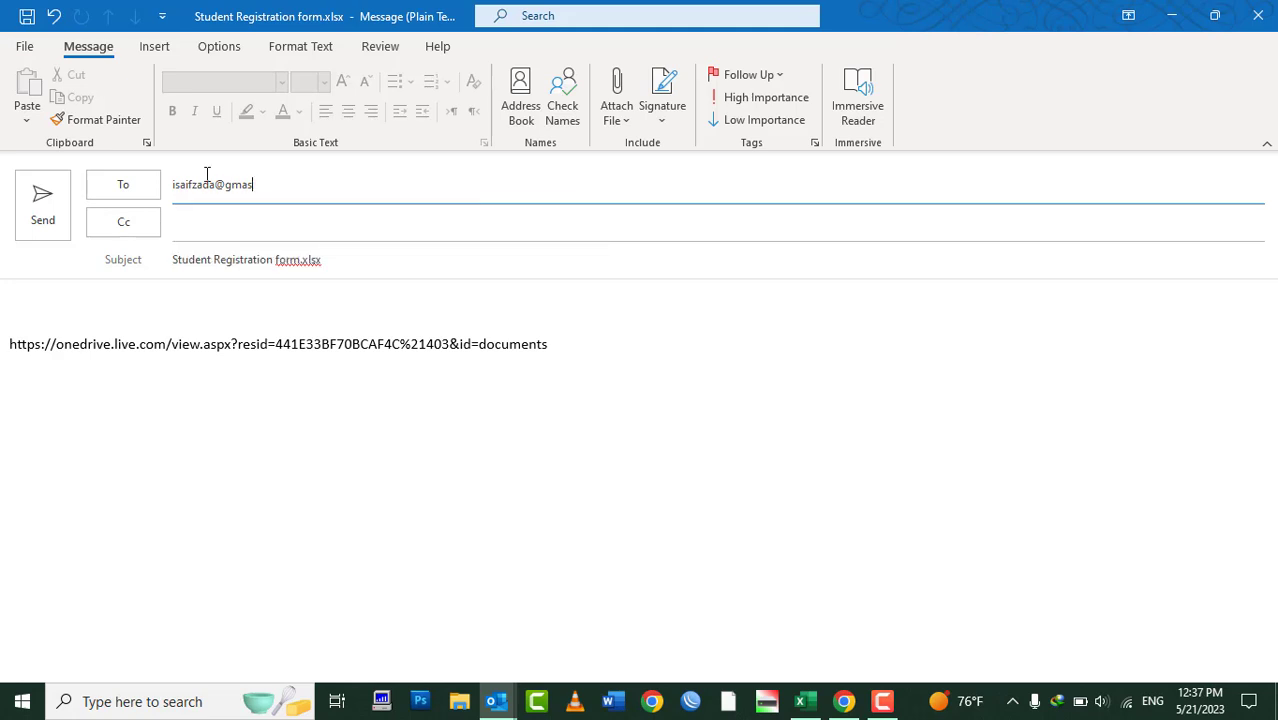
text(il.)
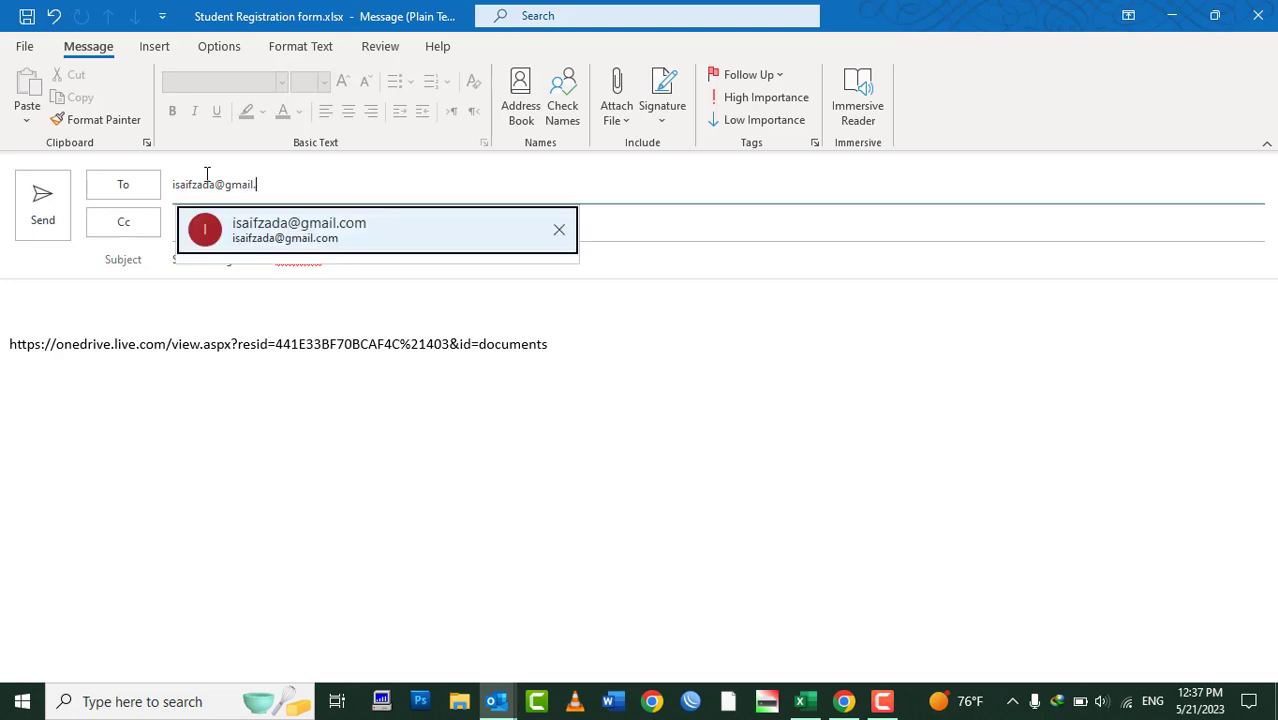
click(264, 238)
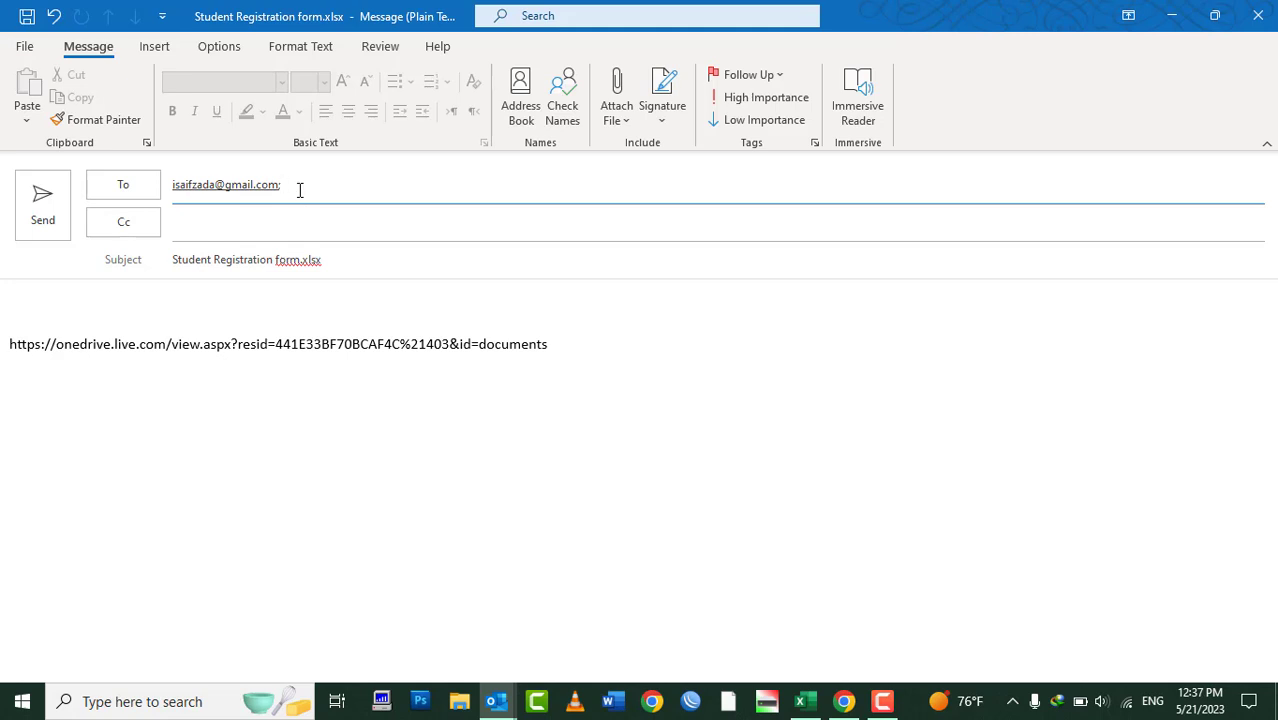
click(262, 223)
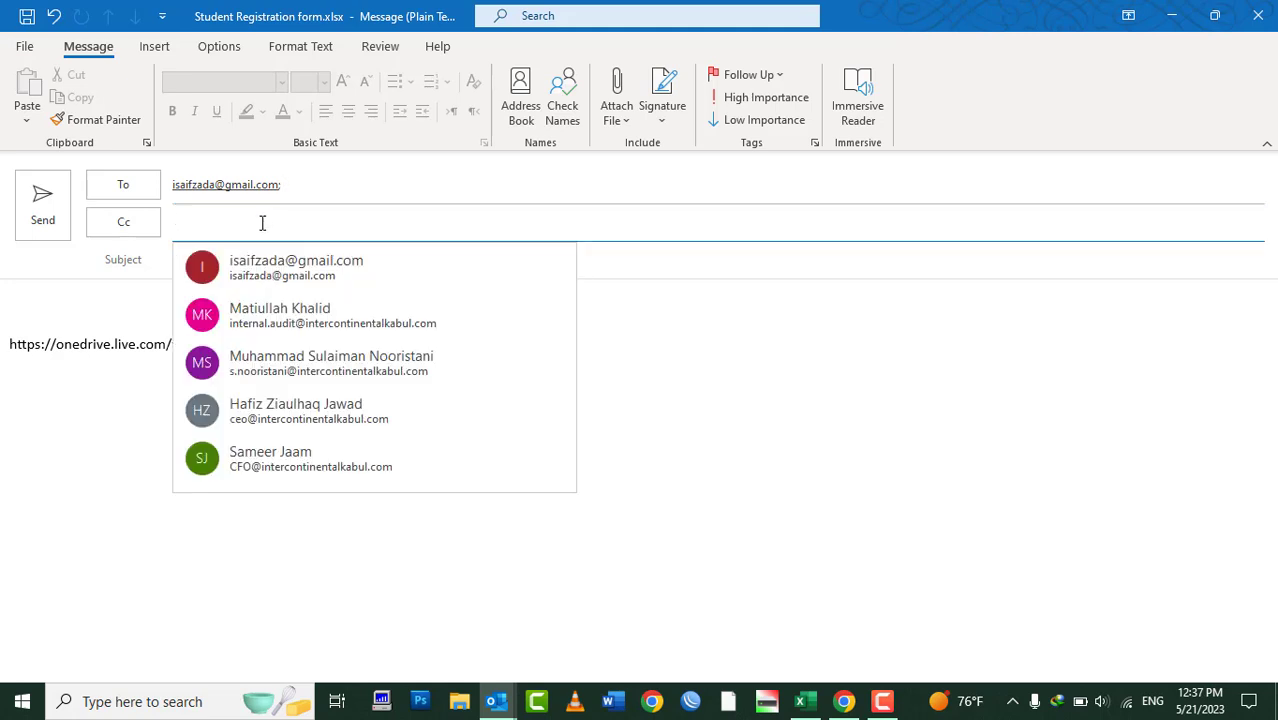
click(881, 328)
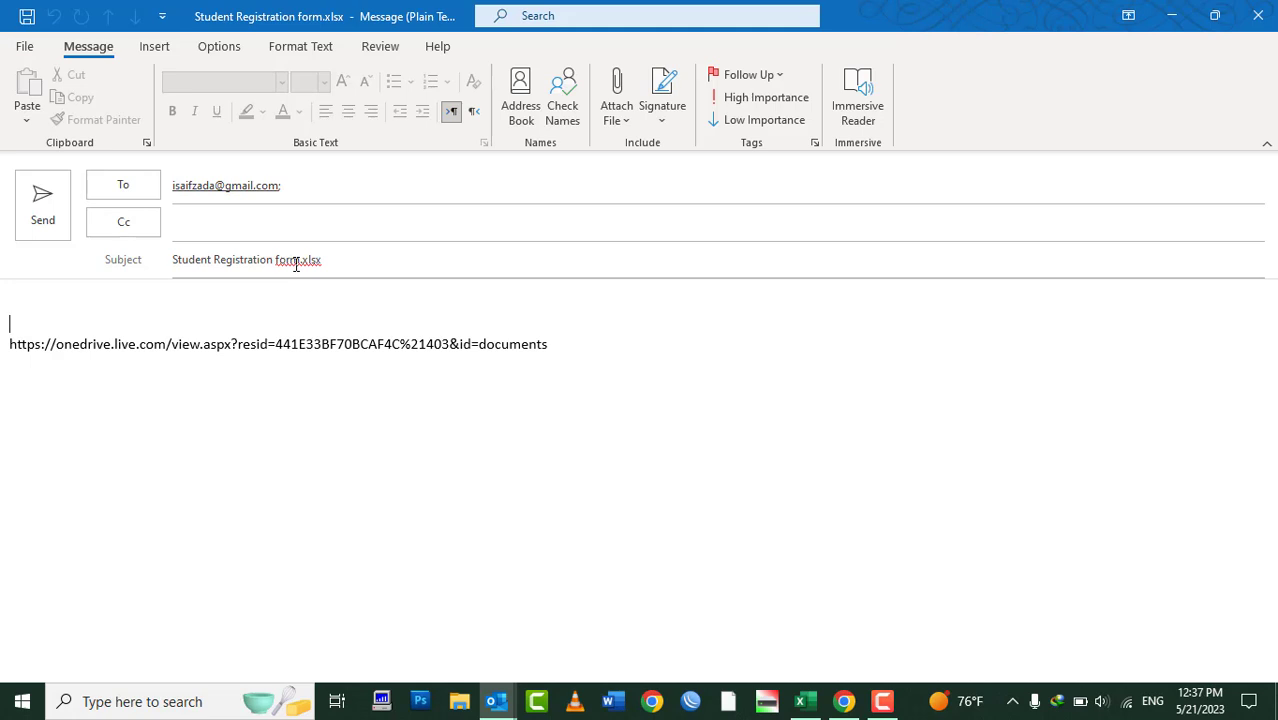
Write the 'Dear Sir/Madam,' greeting and the line 'As requested, Please kindly have the file link to download.'
click(31, 305)
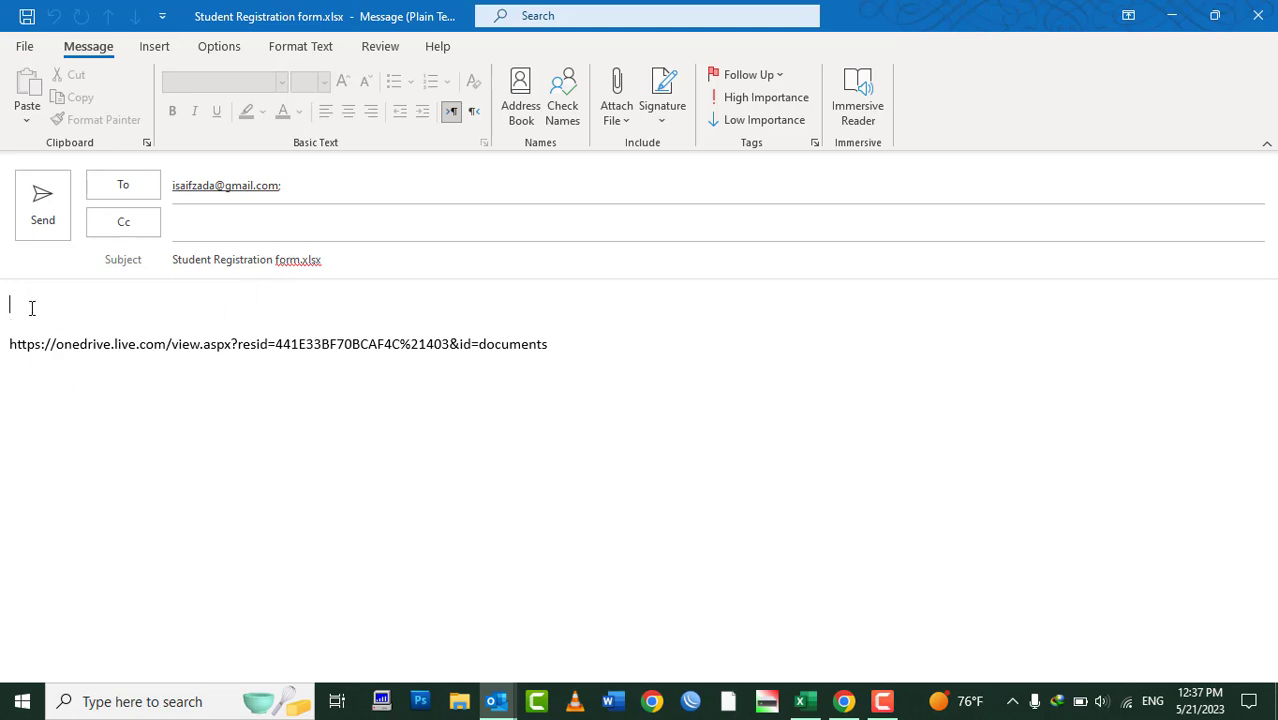
text(Dear Sir/Mdam)
key(BackSpace)
key(BackSpace)
key(BackSpace)
text(adam)
key(BackSpace)
text(am,)
key(Return)
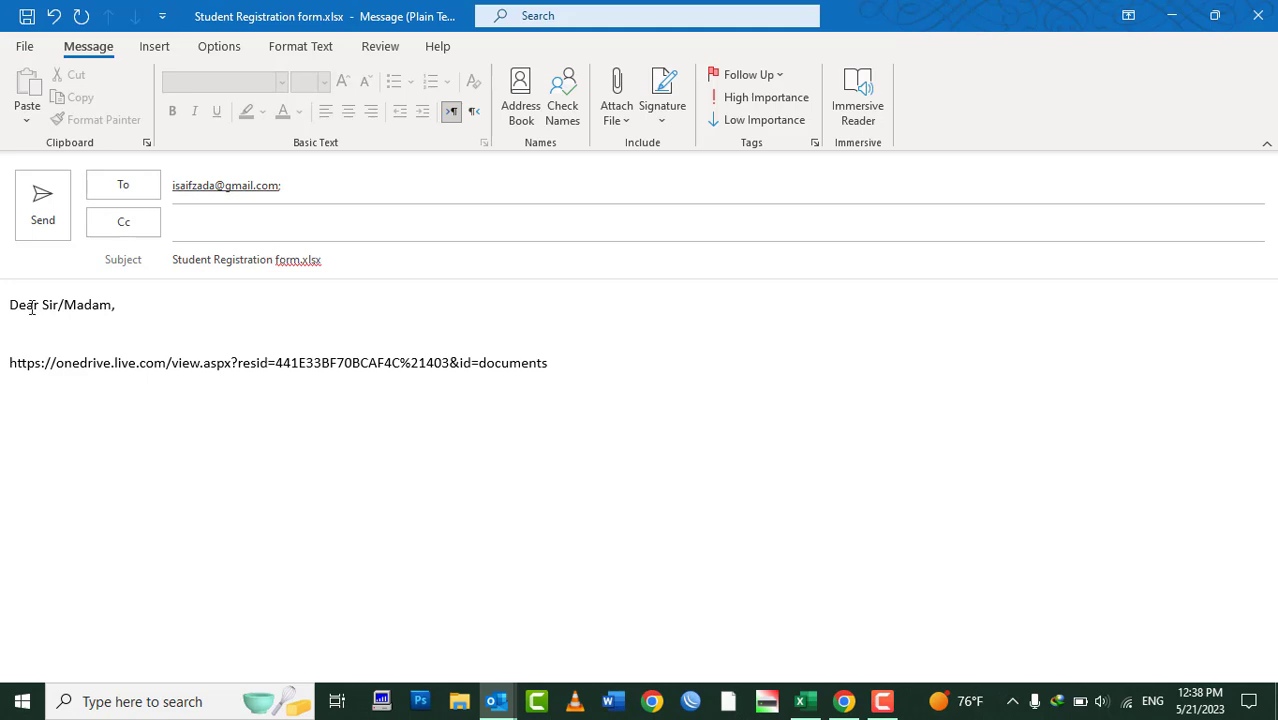
text(As requested, Please kindly have )
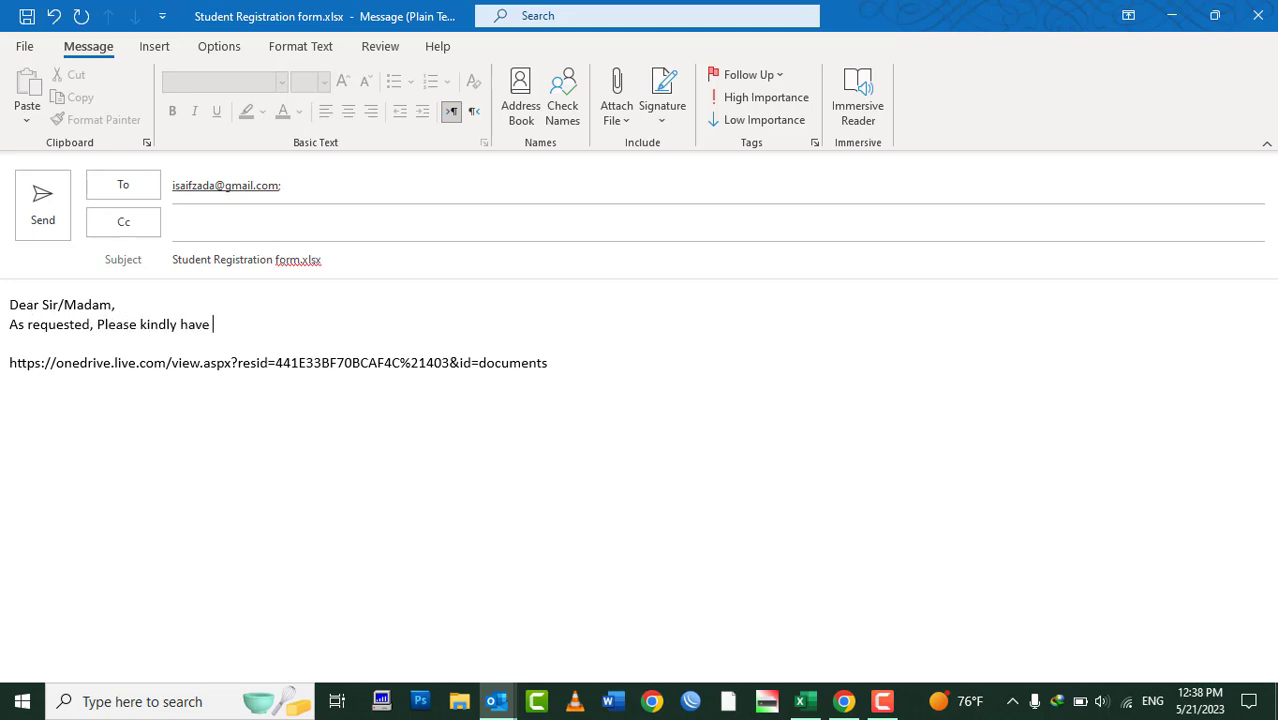
text(the file link to downlo)
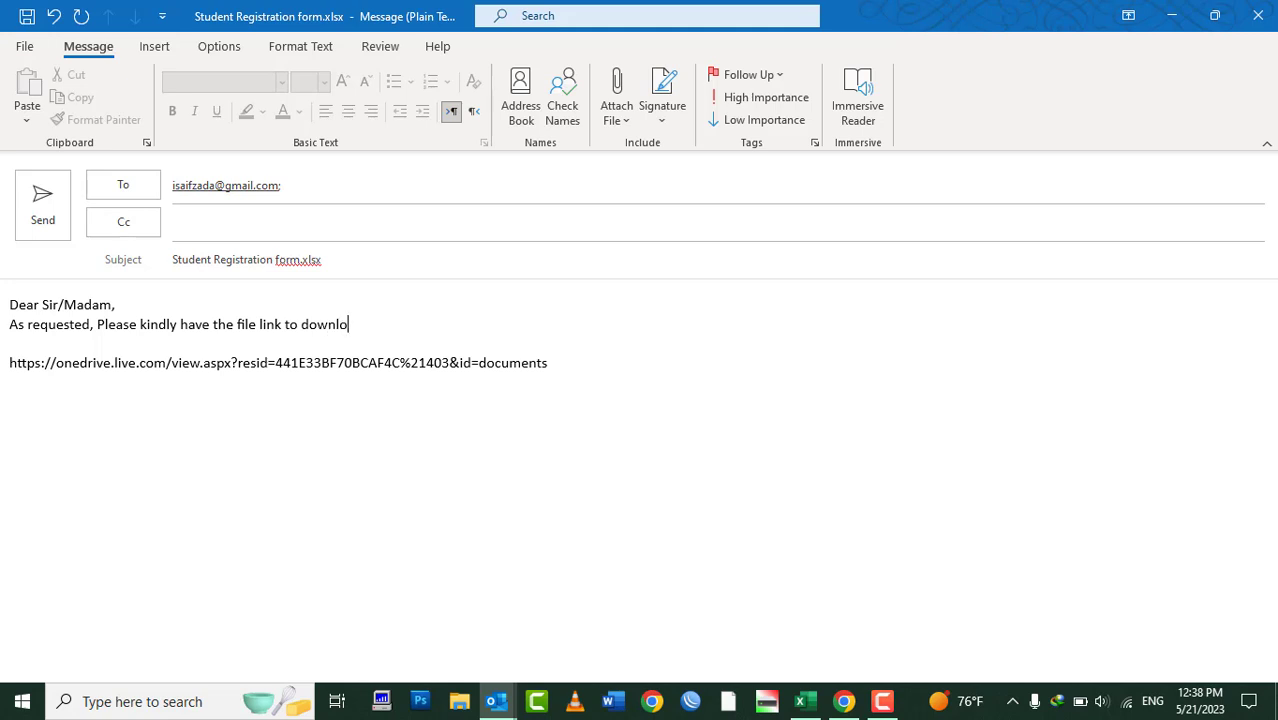
text(ad the)
key(BackSpace)
key(BackSpace)
key(BackSpace)
key(BackSpace)
text(.)
Add blank lines above the link and sign off with 'Regards,' and the sender's name
key(Return)
key(Down)
key(Down)
key(Down)
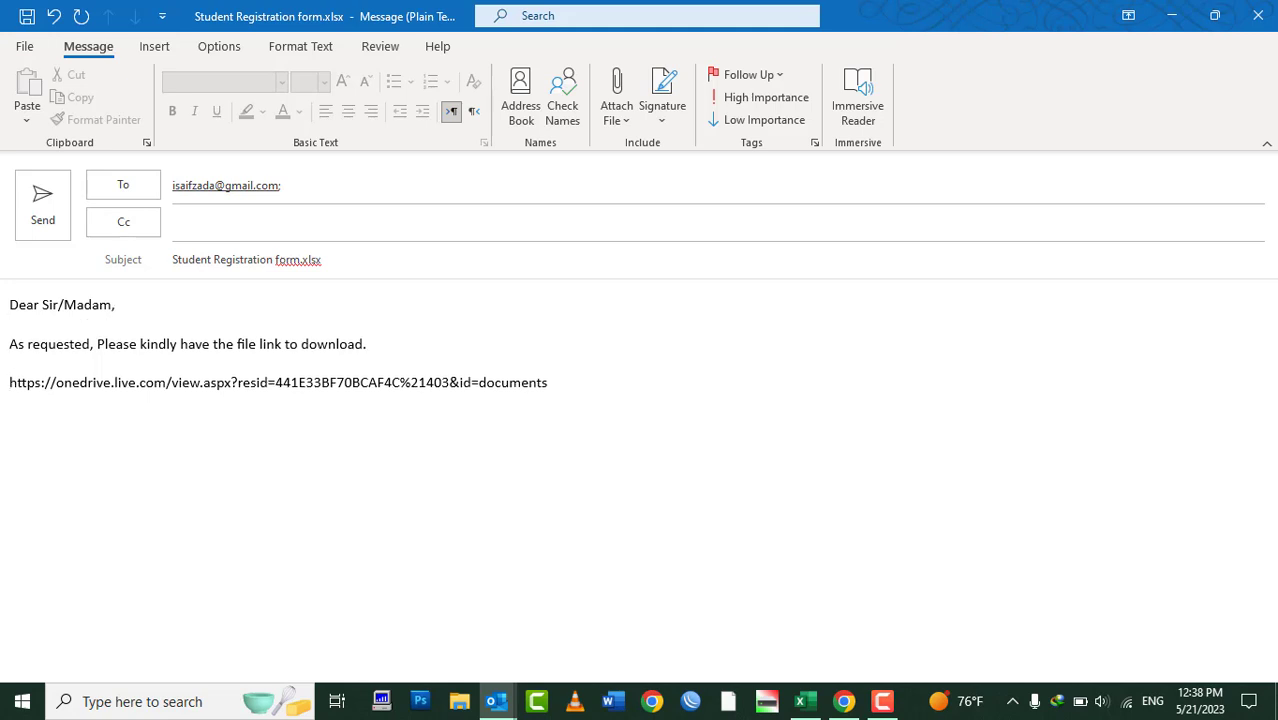
key(Return)
key(Up)
key(Return)
key(Up)
key(Return)
key(Return)
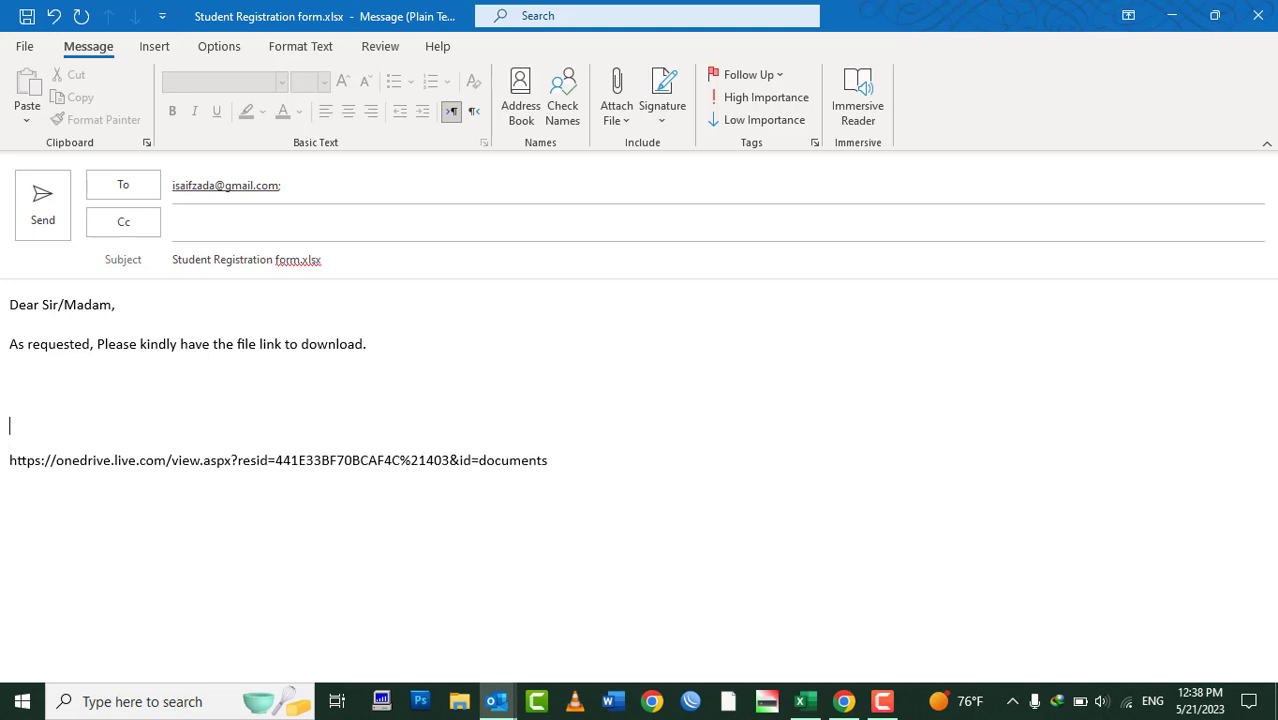
key(Up)
key(Up)
text(bes)
key(BackSpace)
key(BackSpace)
key(BackSpace)
text(Regards,)
key(Return)
text(S)
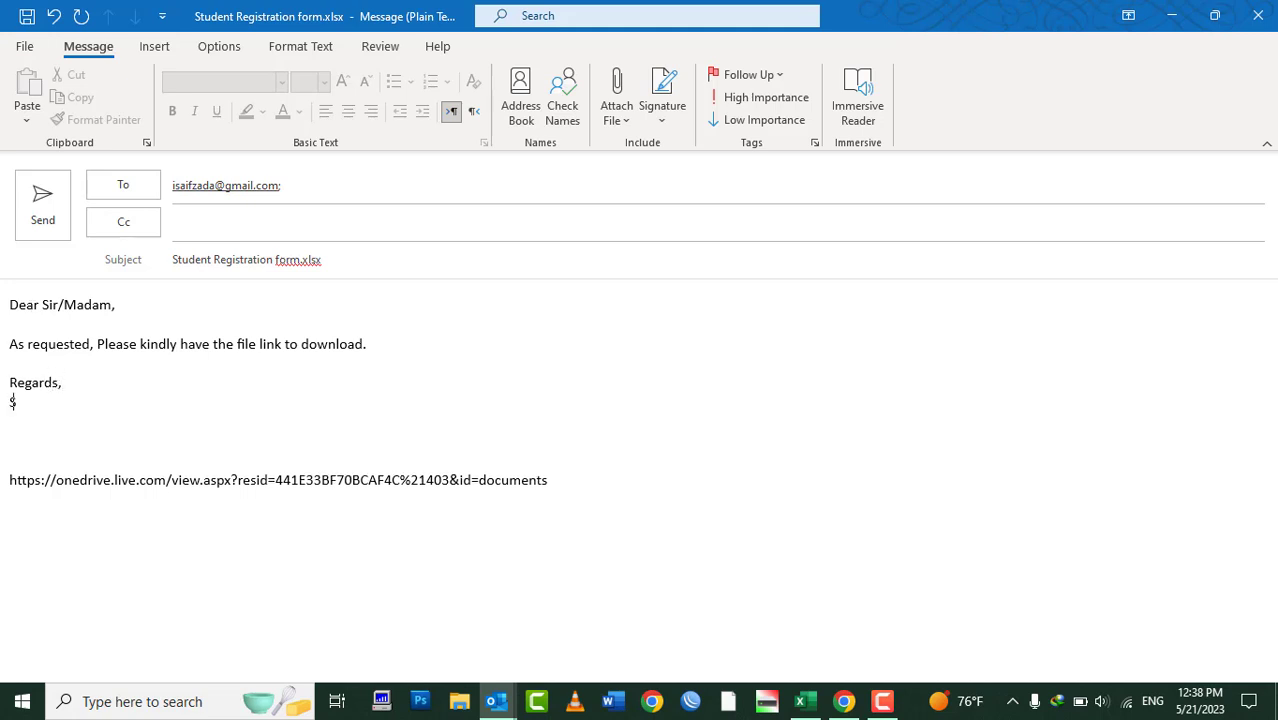
text(aifzada)
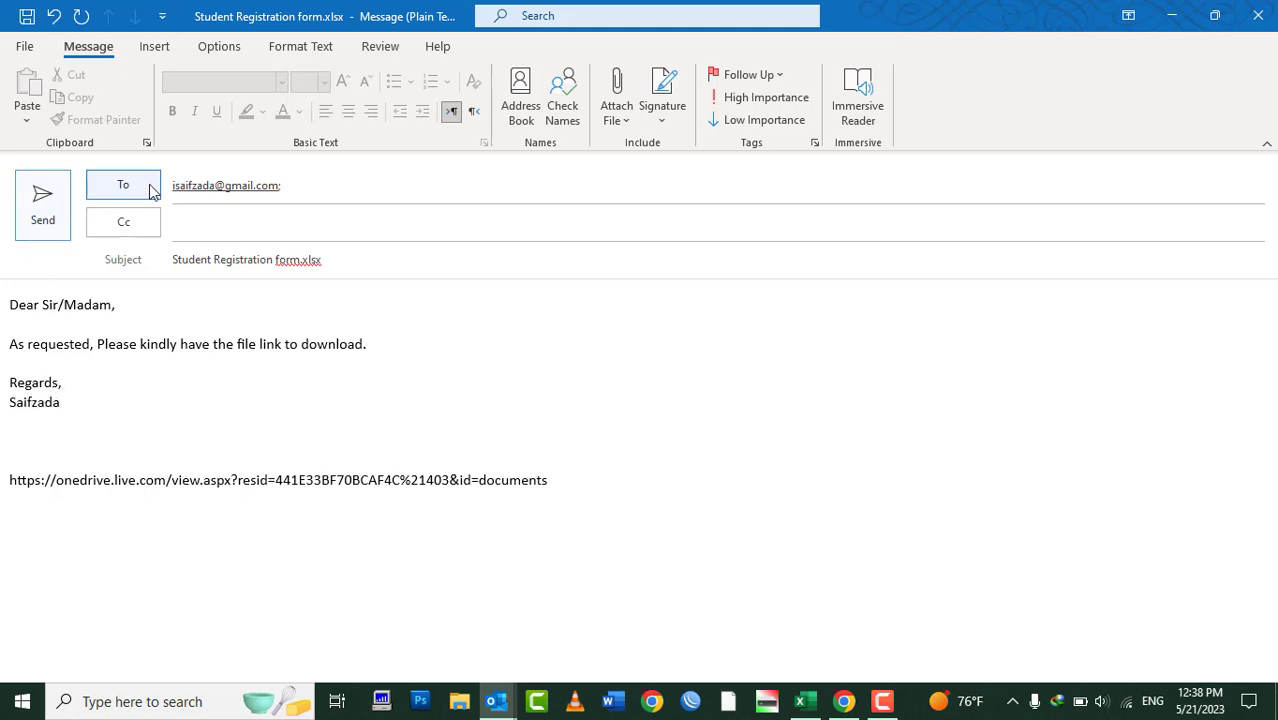
Send the link email and launch Word with the winword command
click(45, 200)
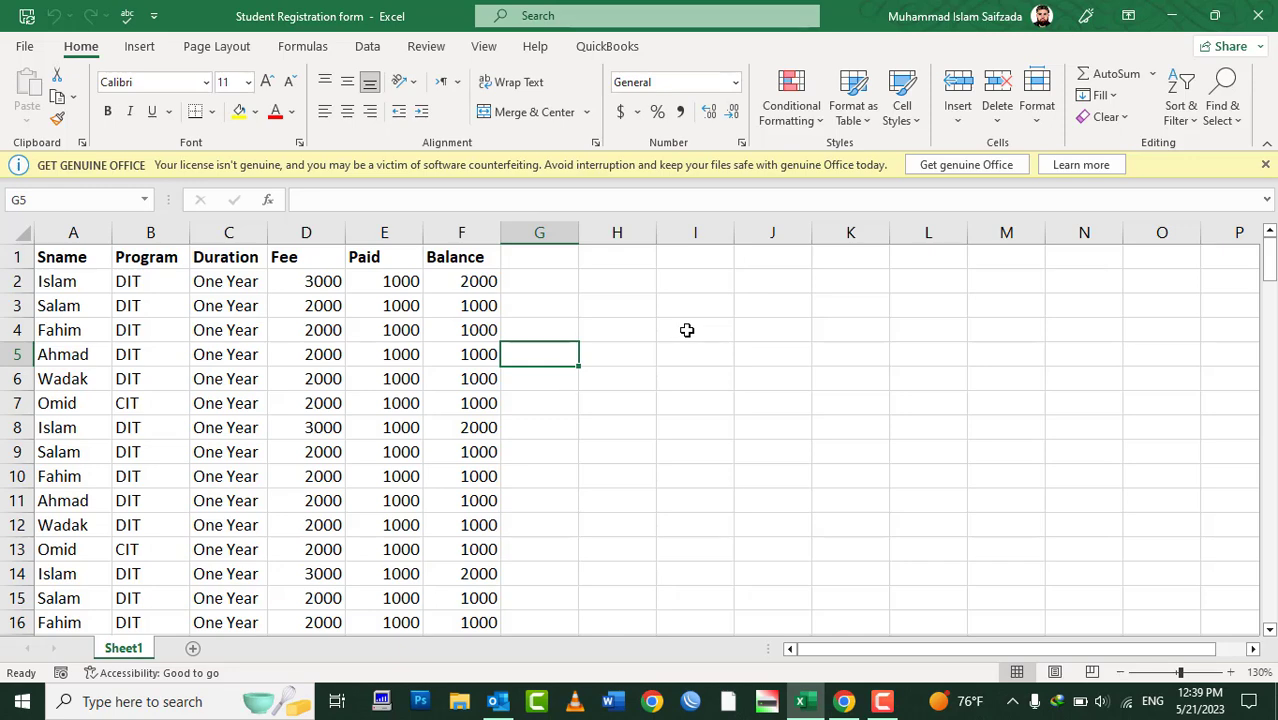
key(super+r)
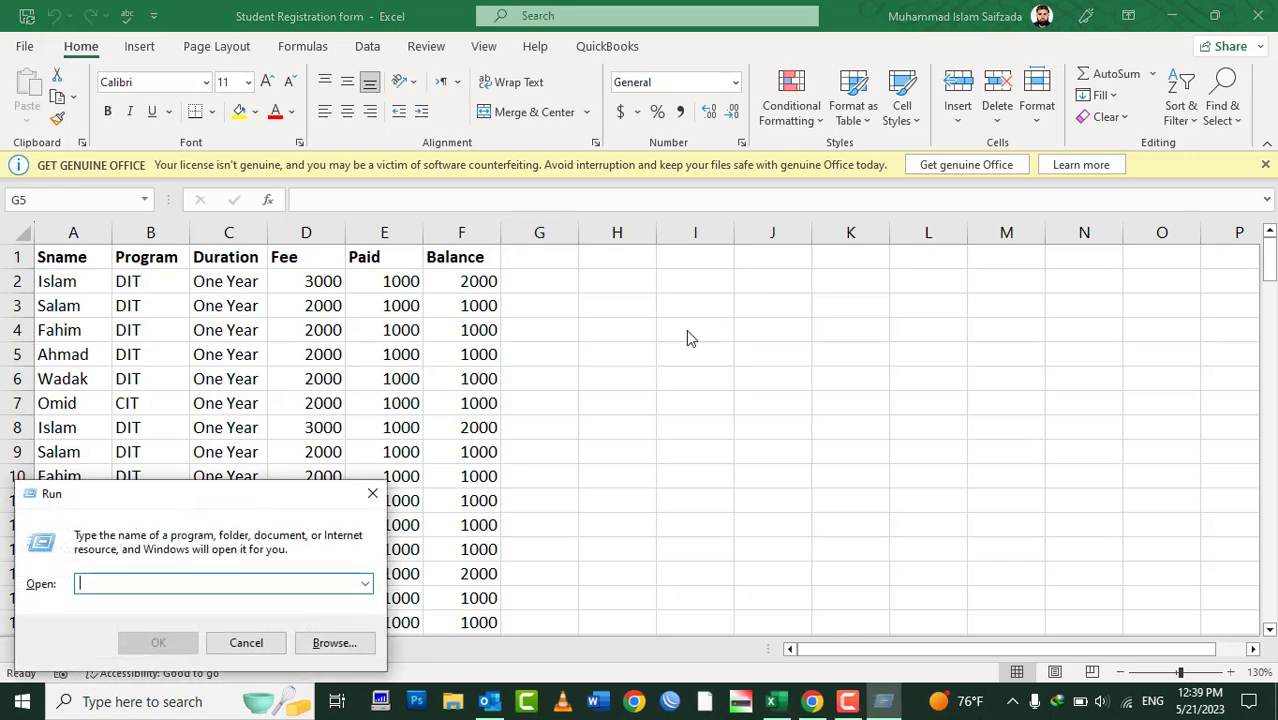
text(winword)
key(Return)
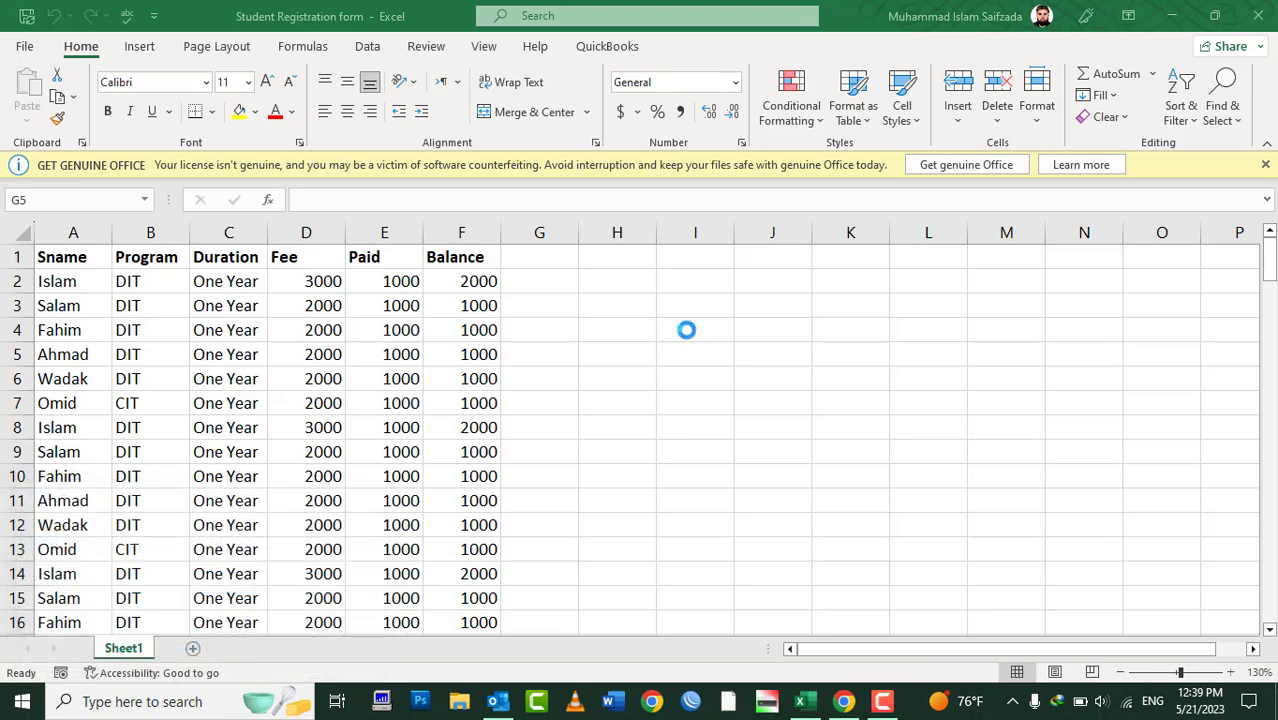
key(Return)
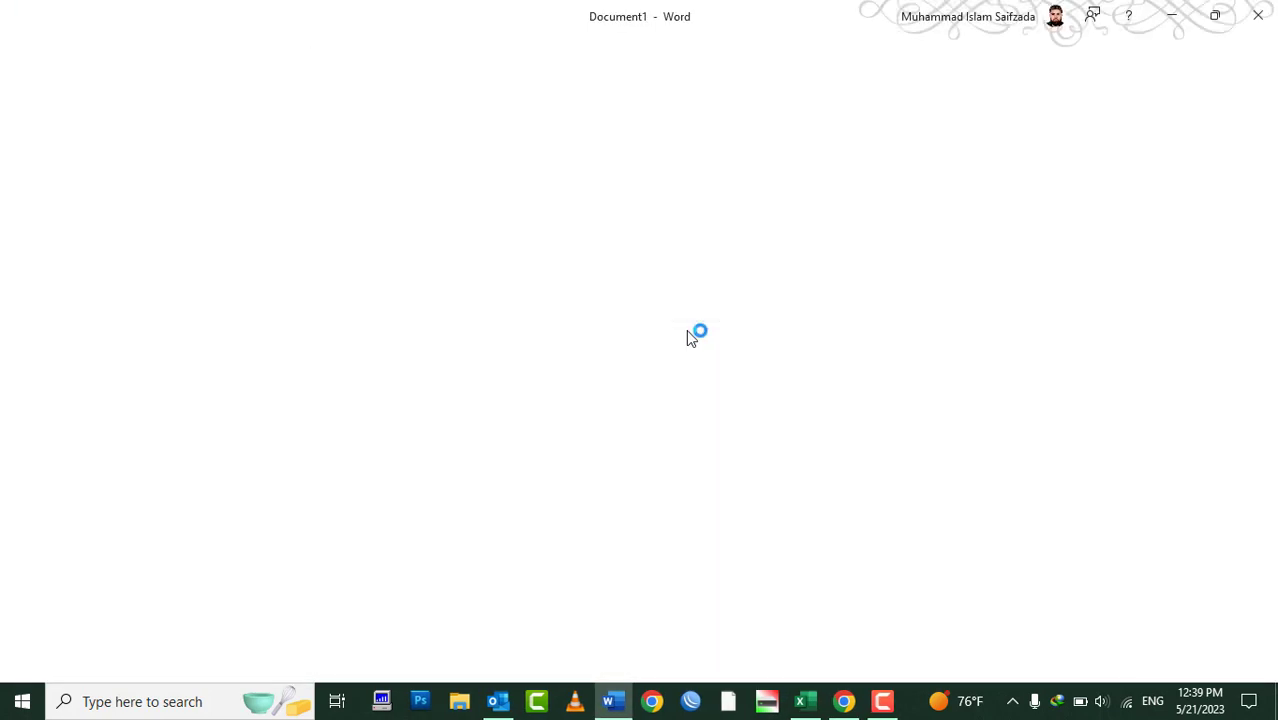
text(www)
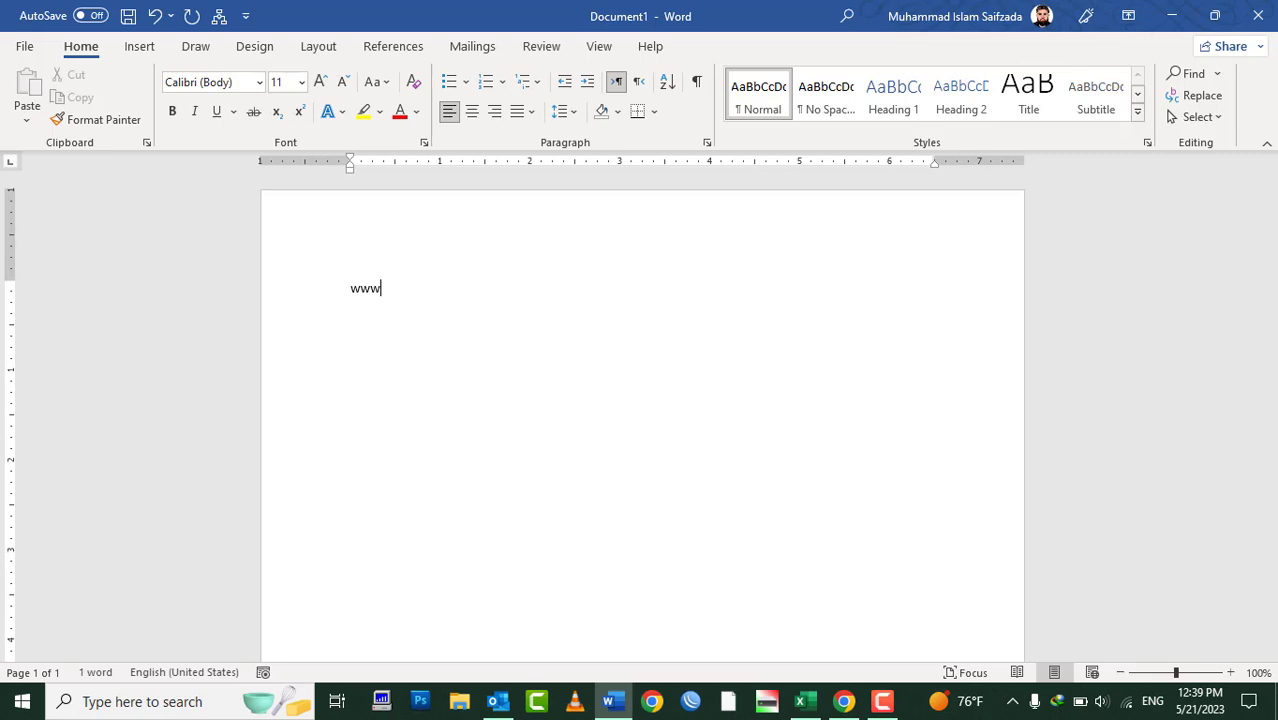
text(.google.com)
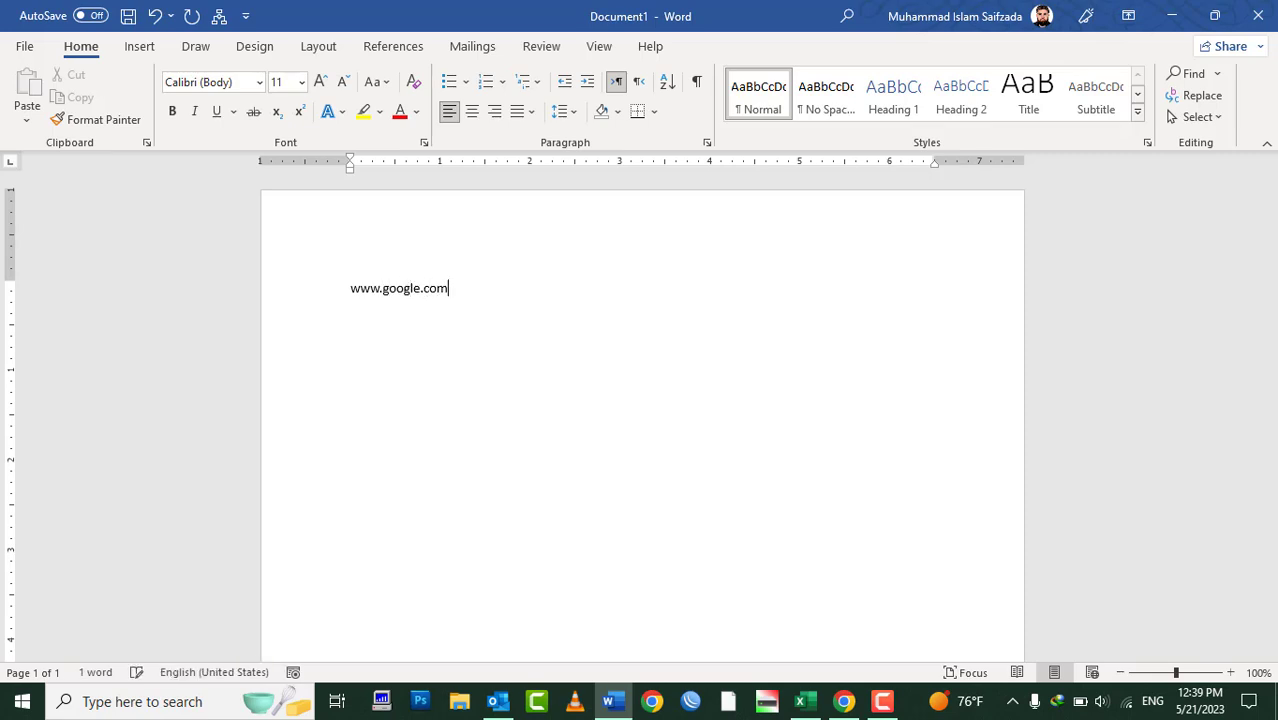
key(Return)
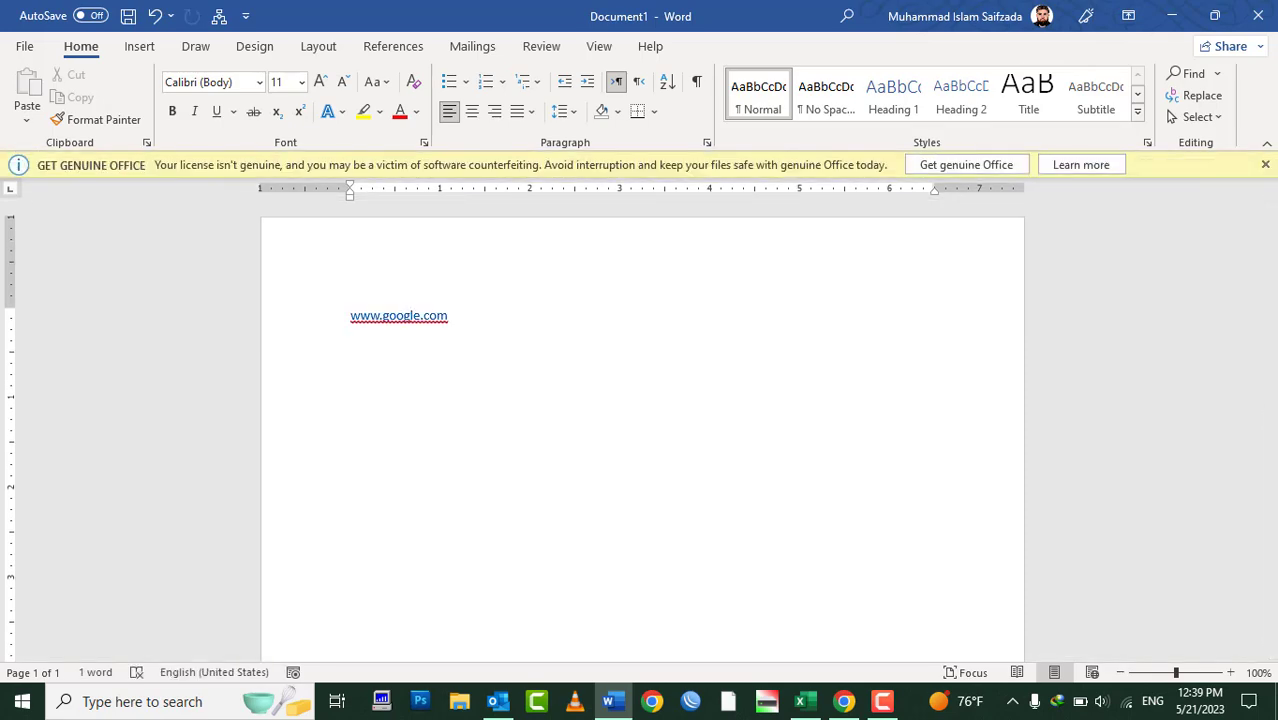
double_click(415, 328)
Open the Student Registration form.xlsx email in Gmail, test its OneDrive link, then close Chrome
ctrl+click(415, 328)
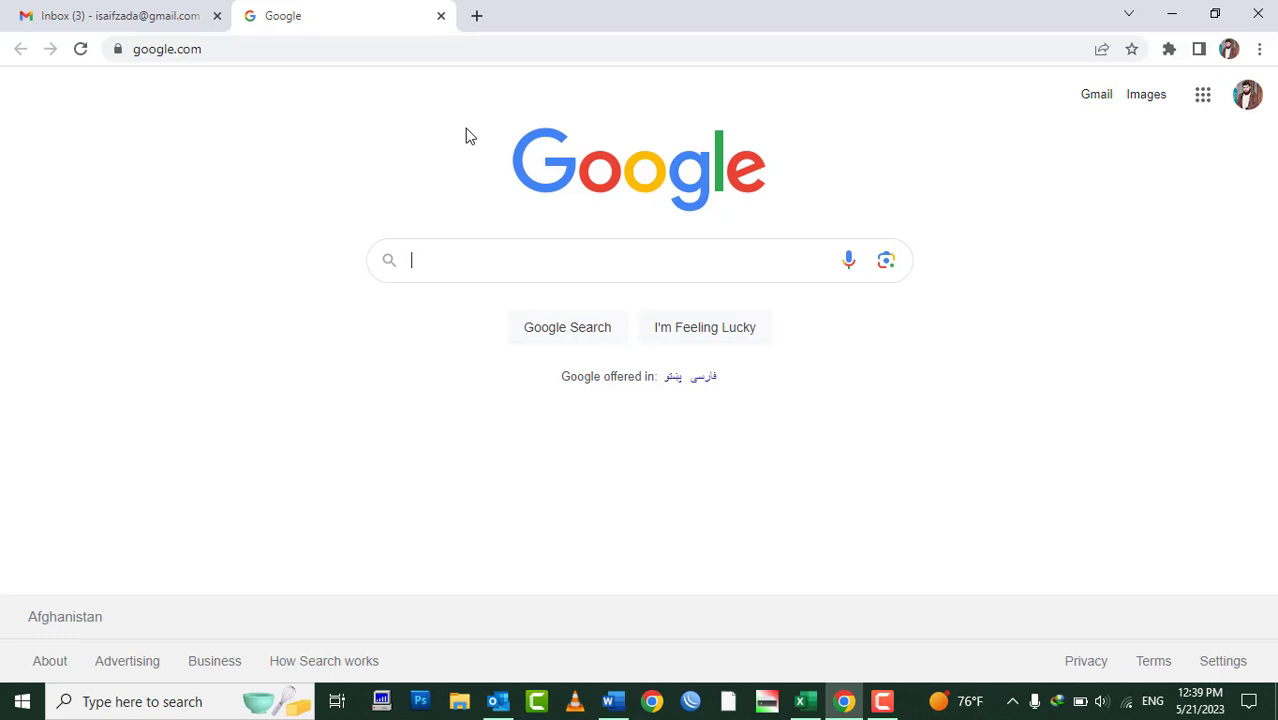
click(440, 18)
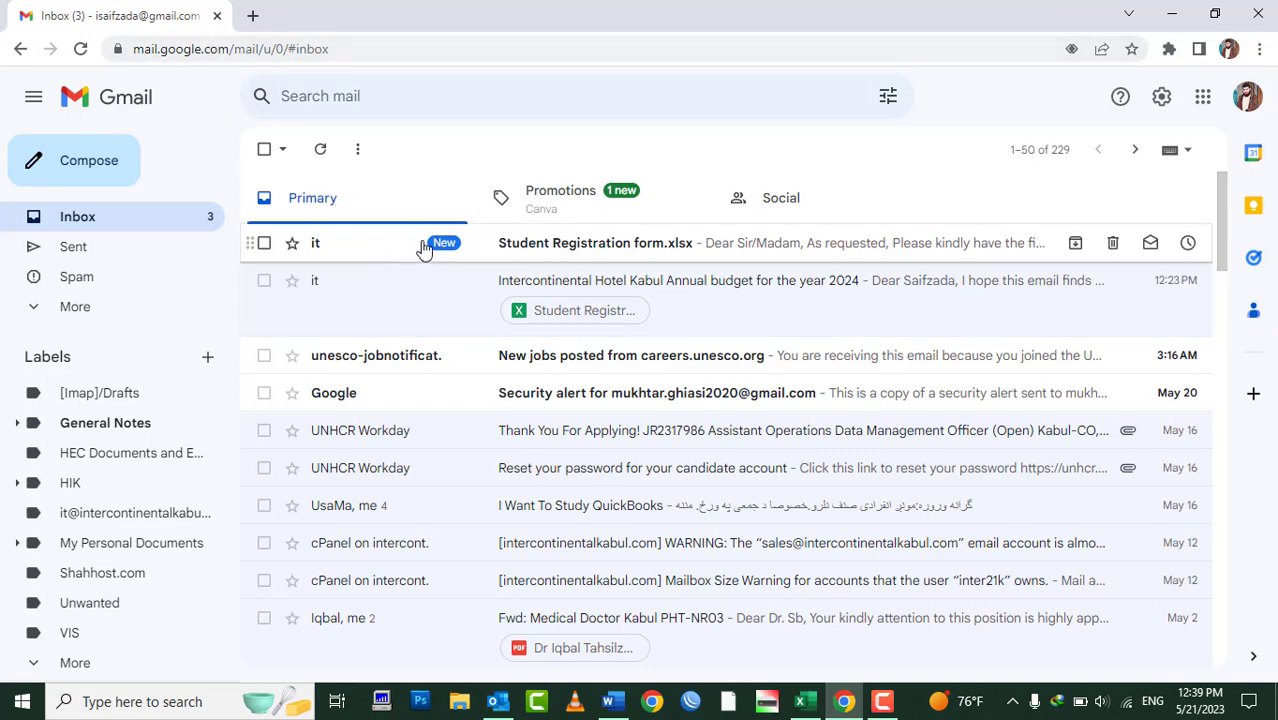
click(536, 246)
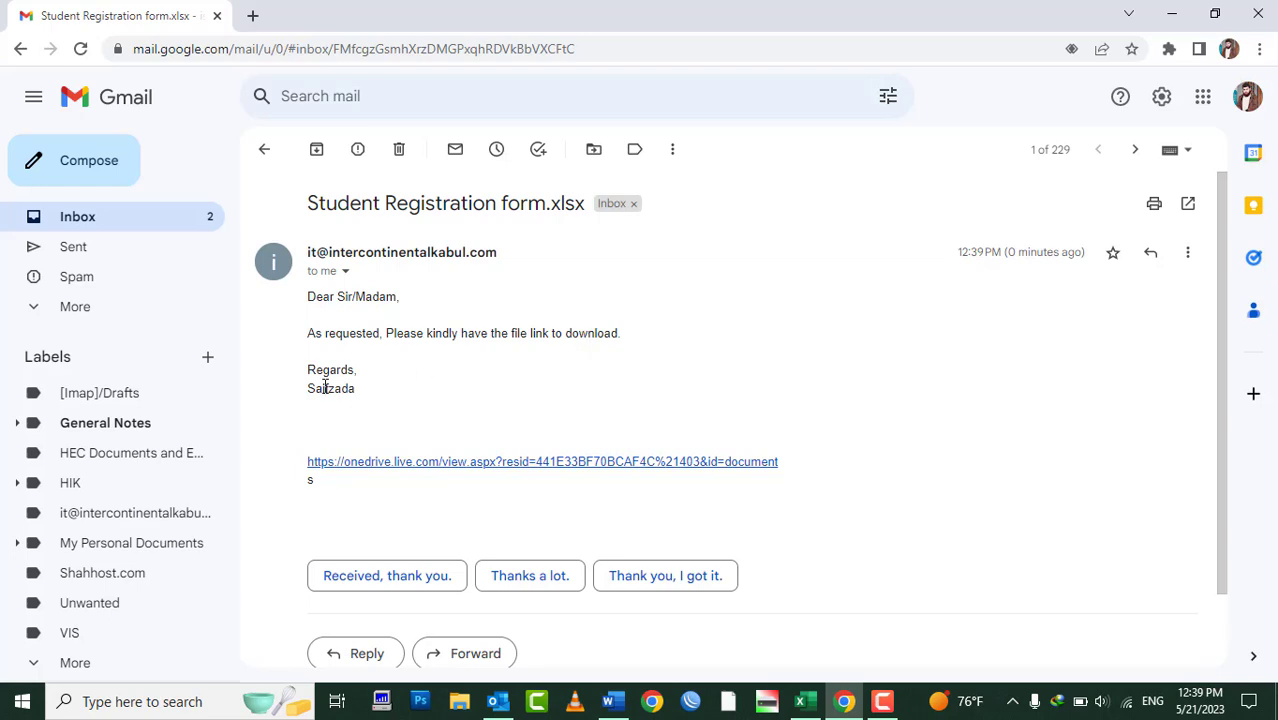
click(360, 465)
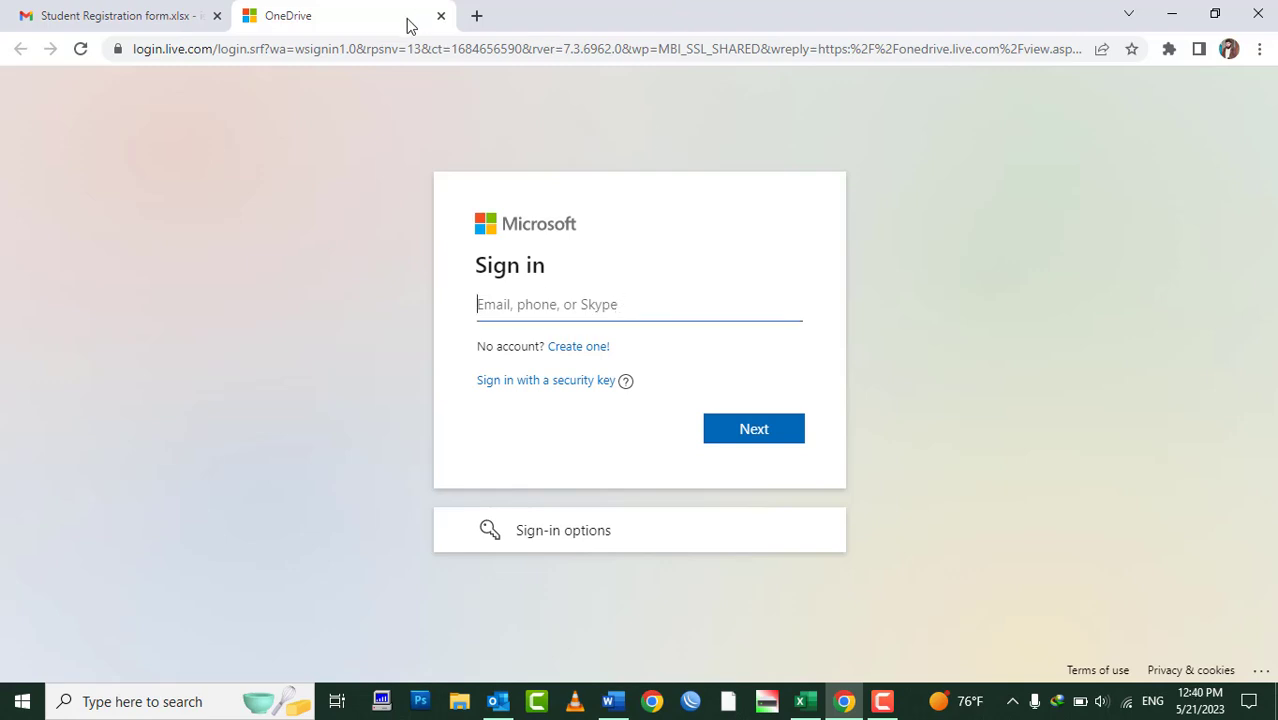
click(441, 15)
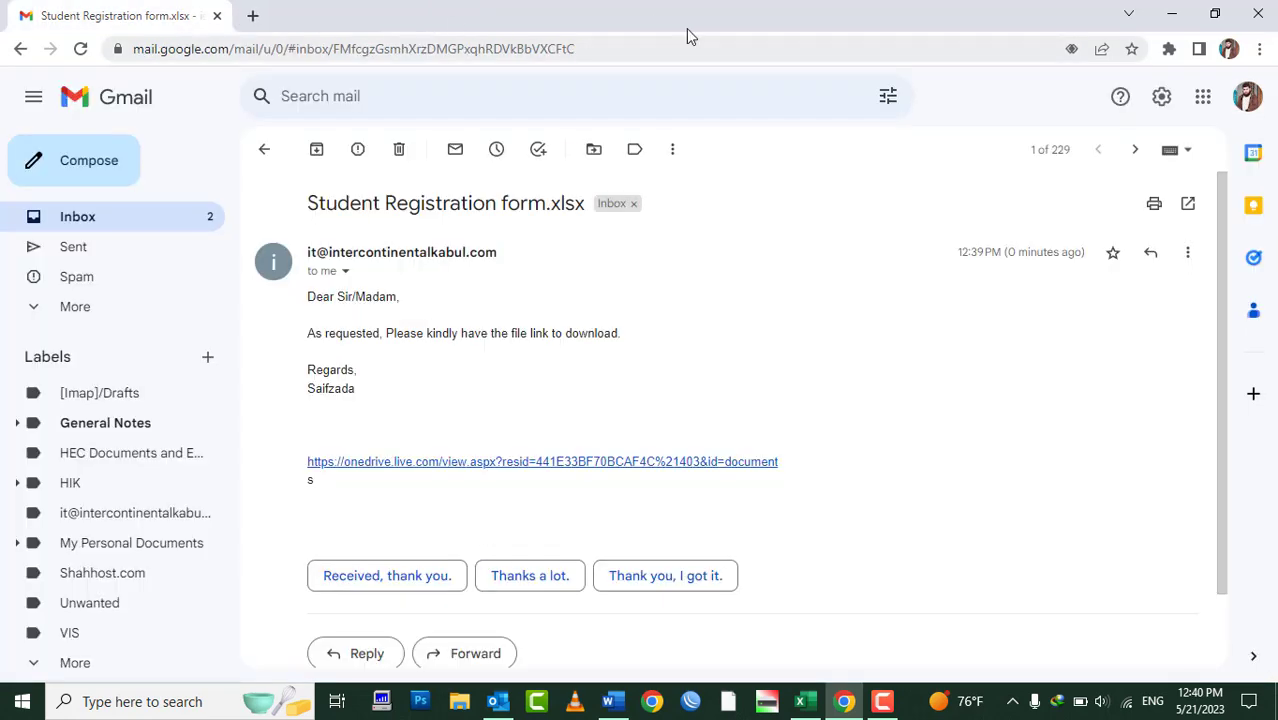
click(1258, 14)
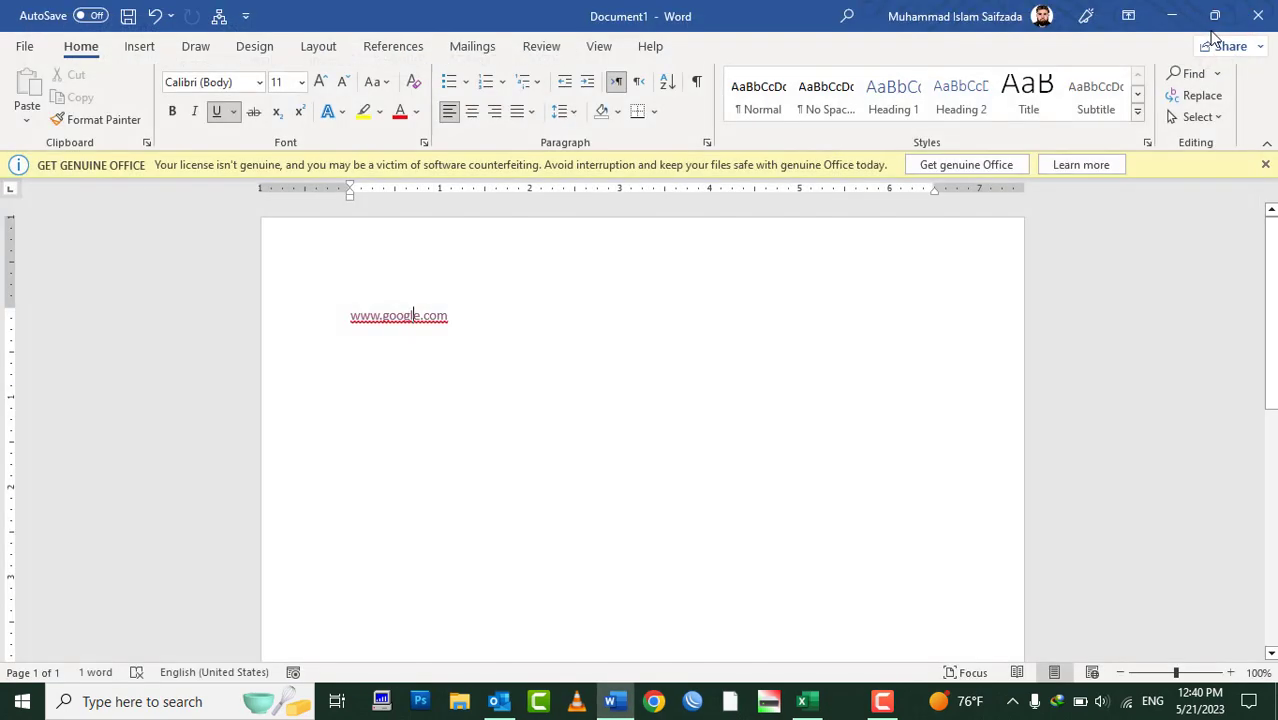
Close Word without saving and email the workbook as Student Registration form.pdf via Send as PDF
click(1258, 14)
click(715, 454)
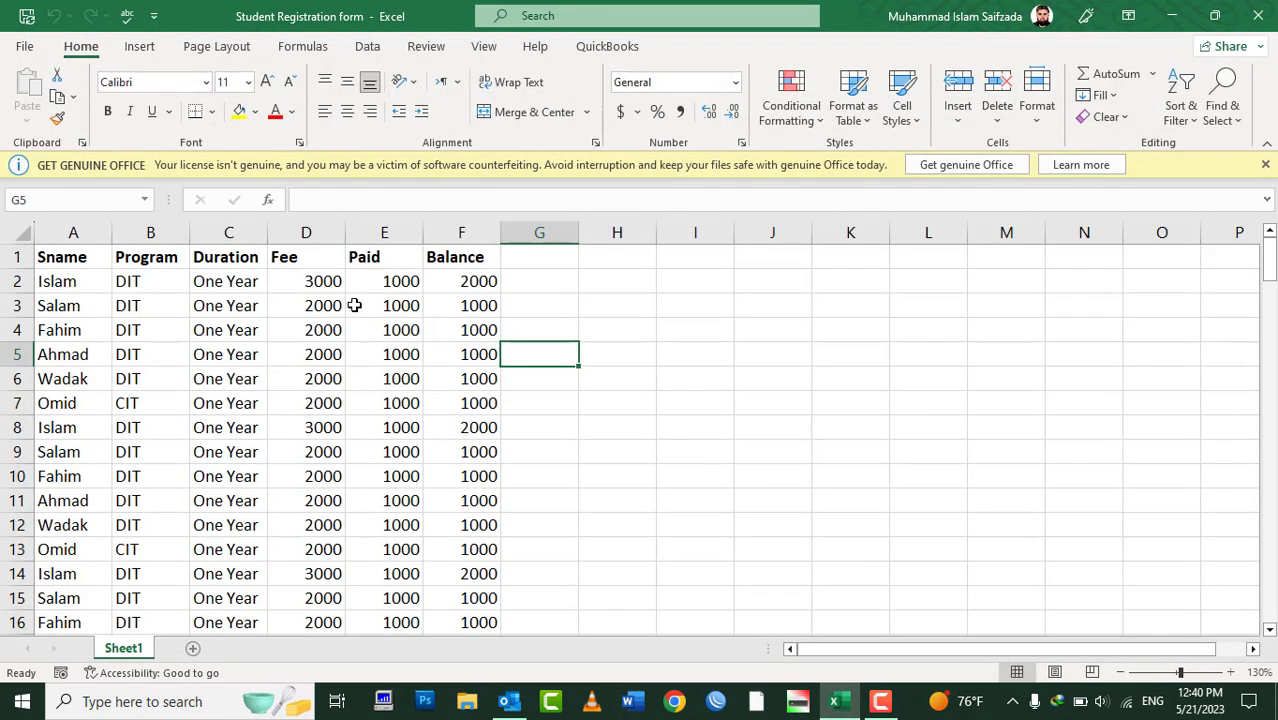
click(24, 48)
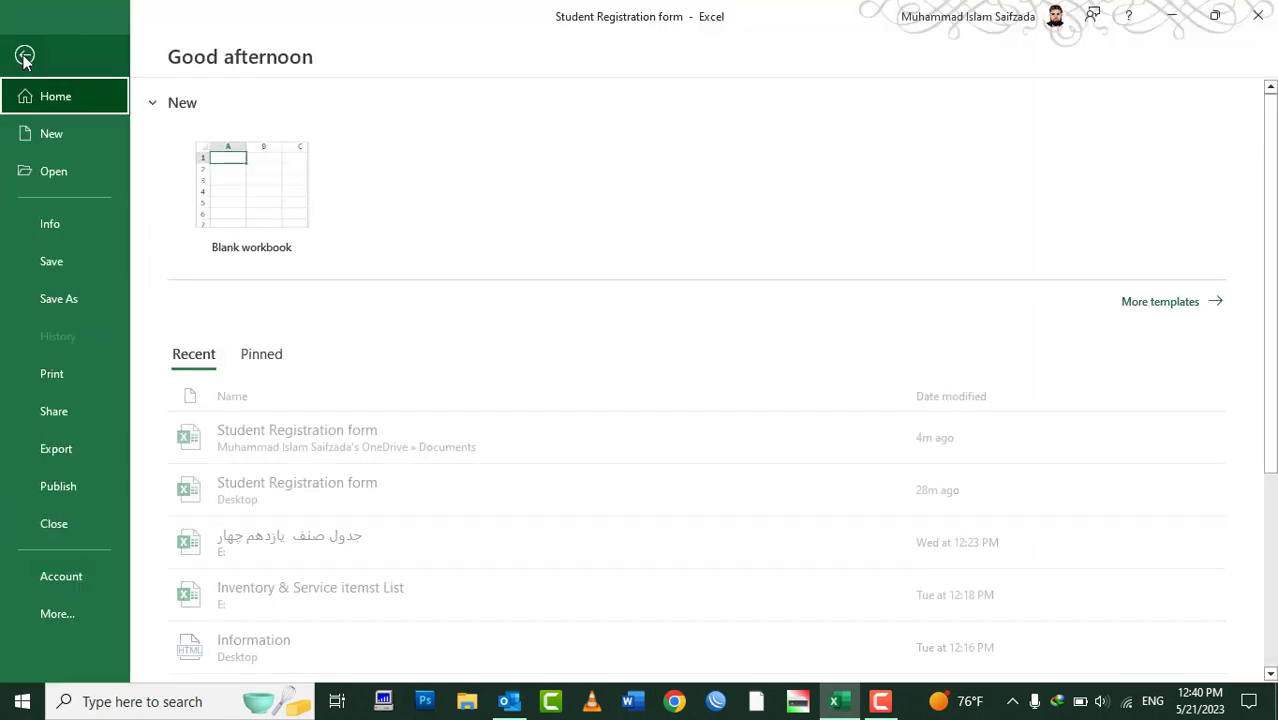
click(99, 405)
click(248, 268)
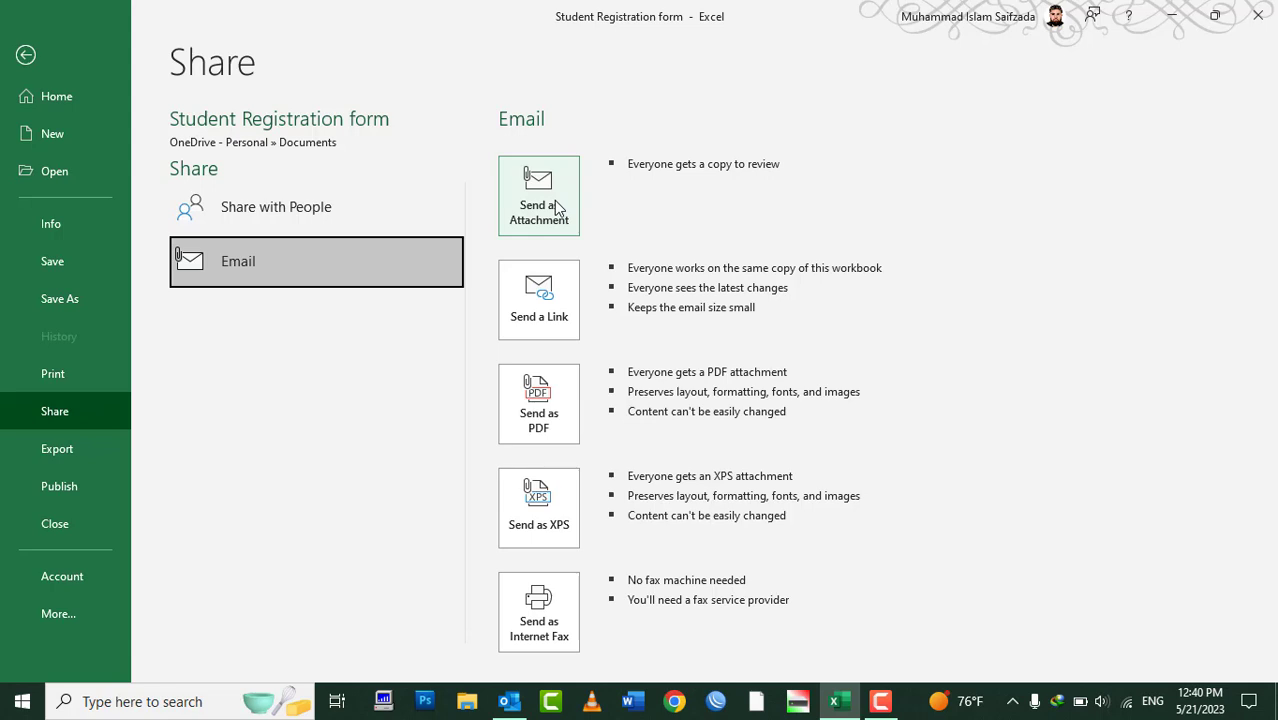
click(562, 418)
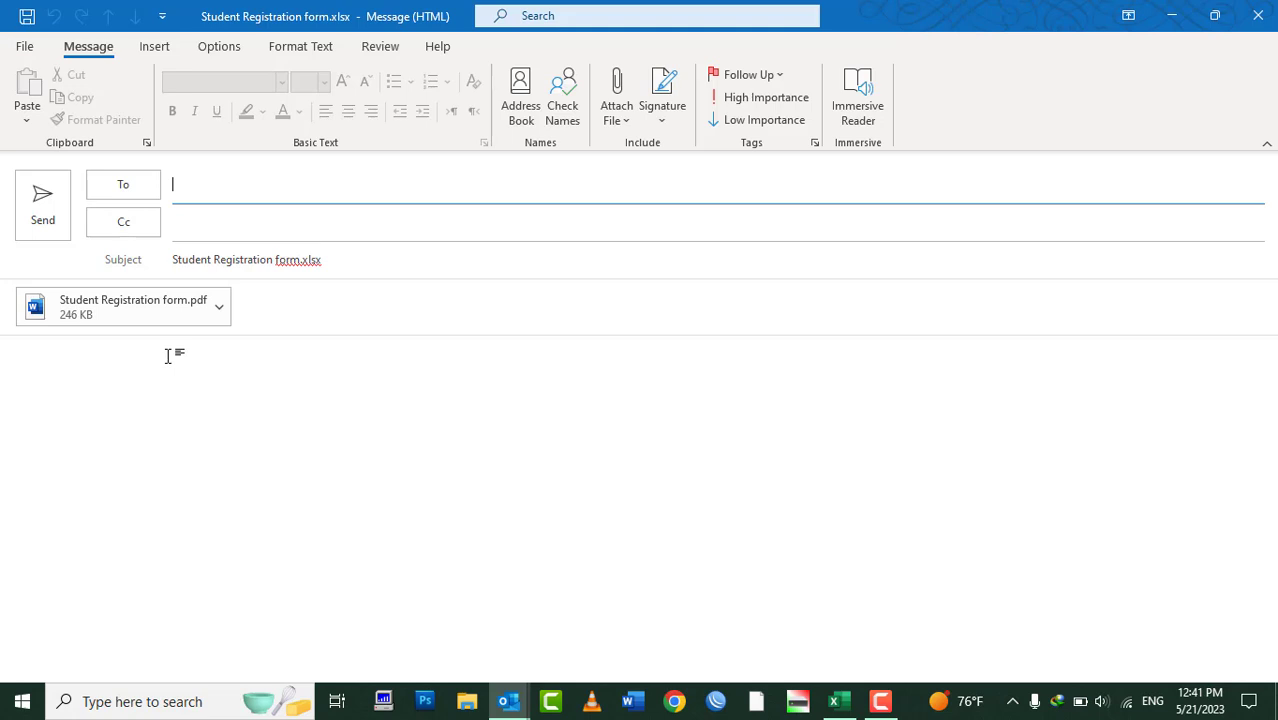
Address the PDF email to the Gmail recipient, write 'FYKI,' signed 'Best regards,' and the sender's name, and send
text(i)
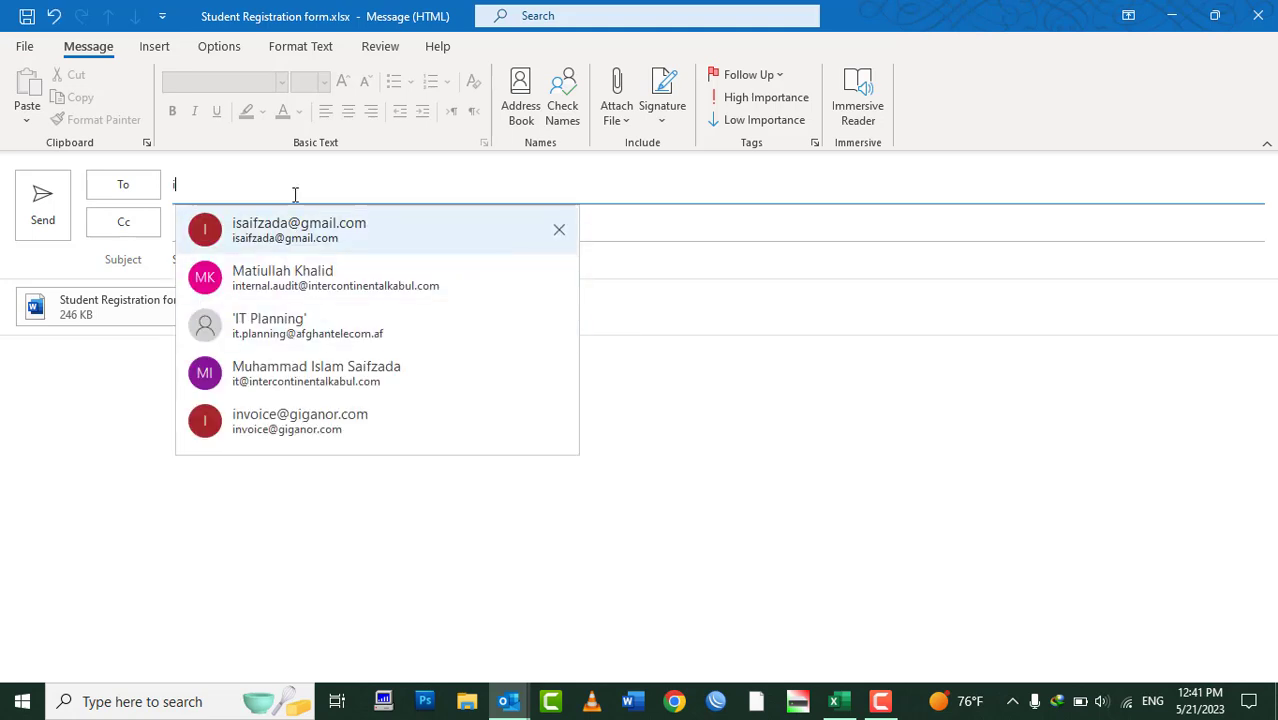
click(280, 230)
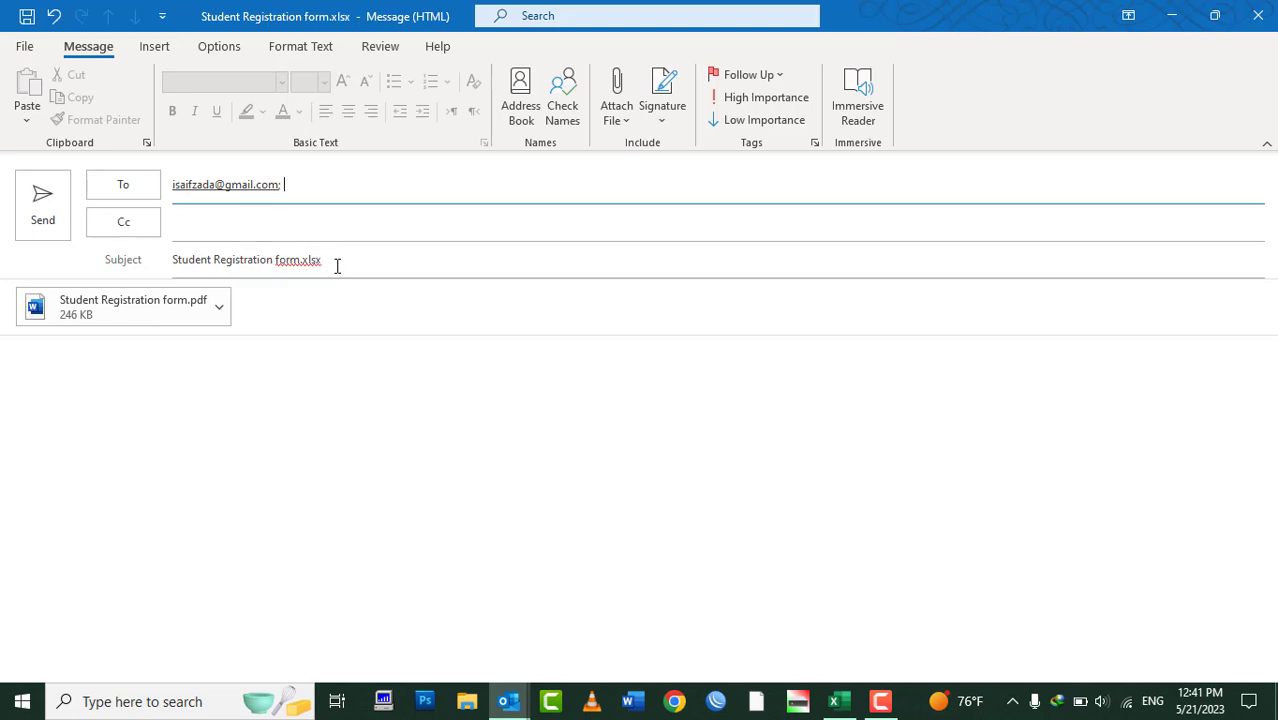
click(202, 421)
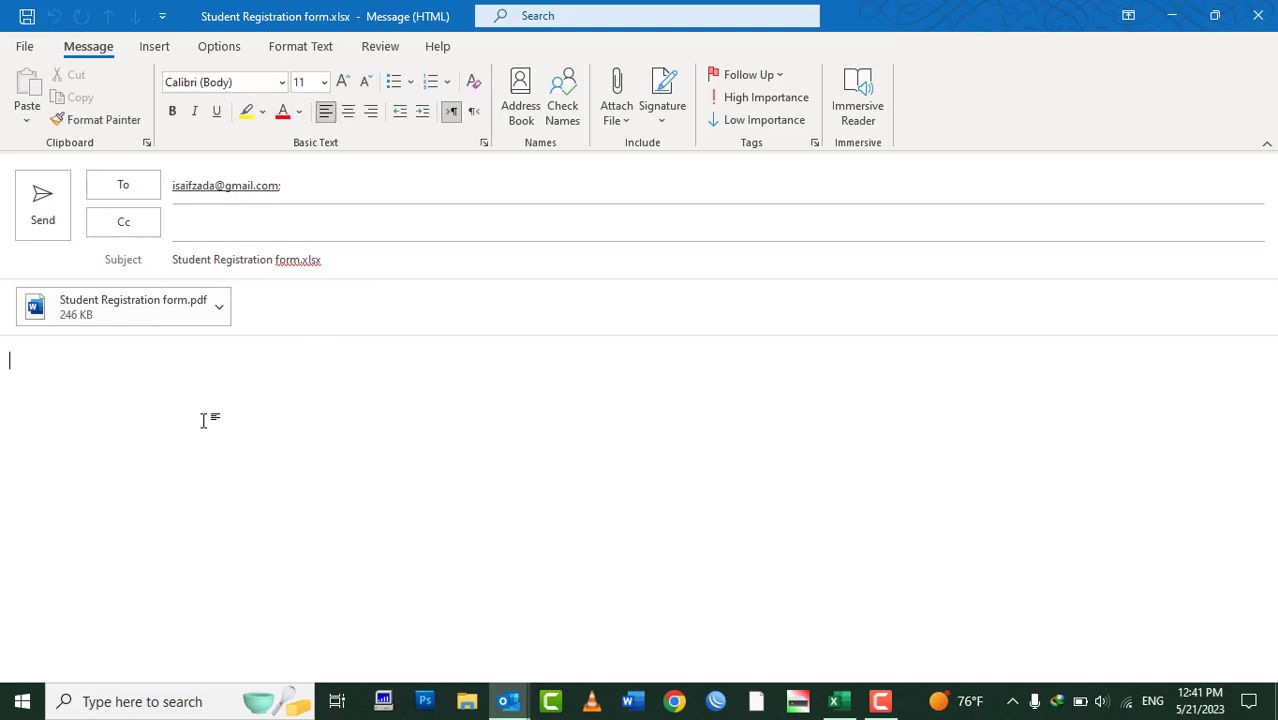
text(FYKI,)
key(Return)
text(Best)
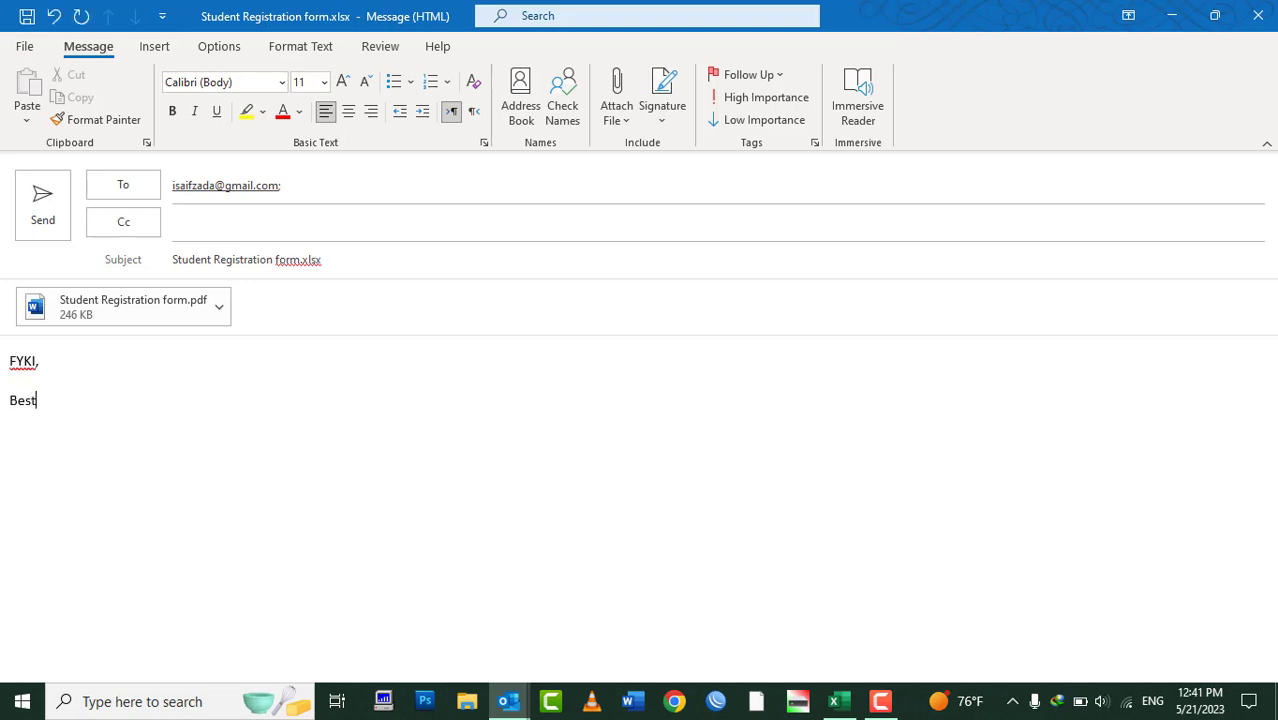
text( regards,)
key(Return)
text(Saifzada)
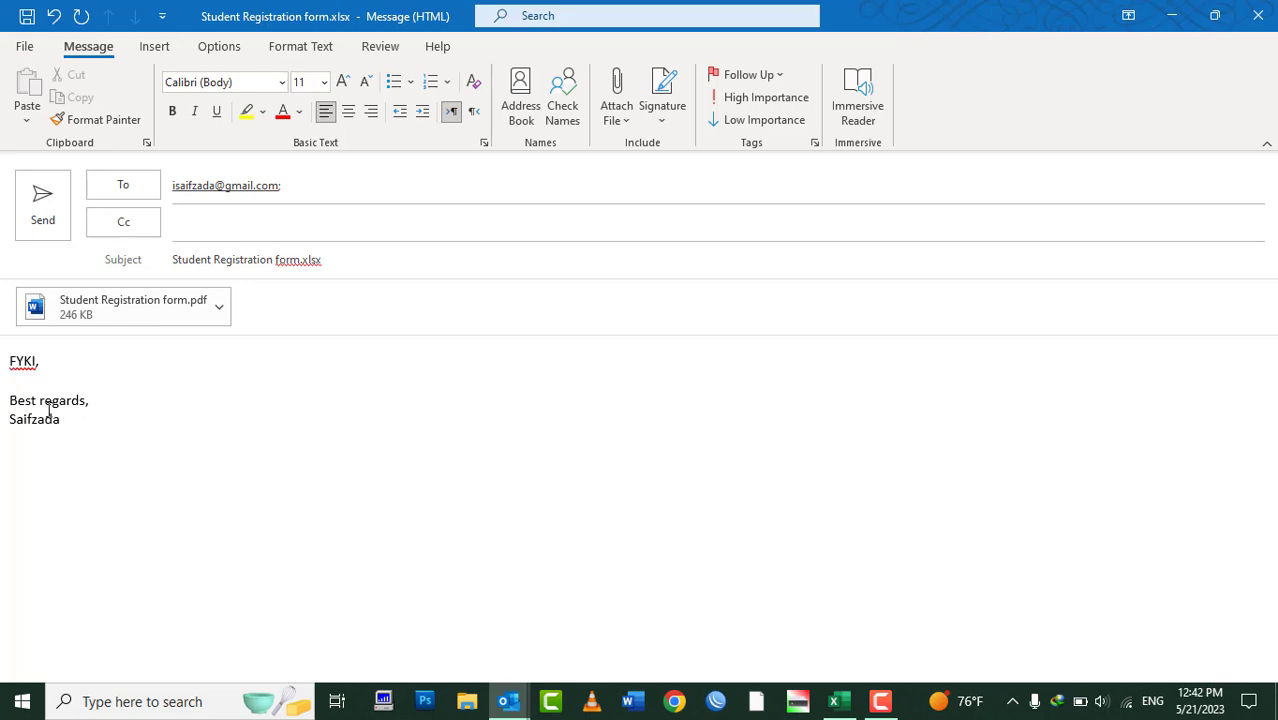
click(40, 220)
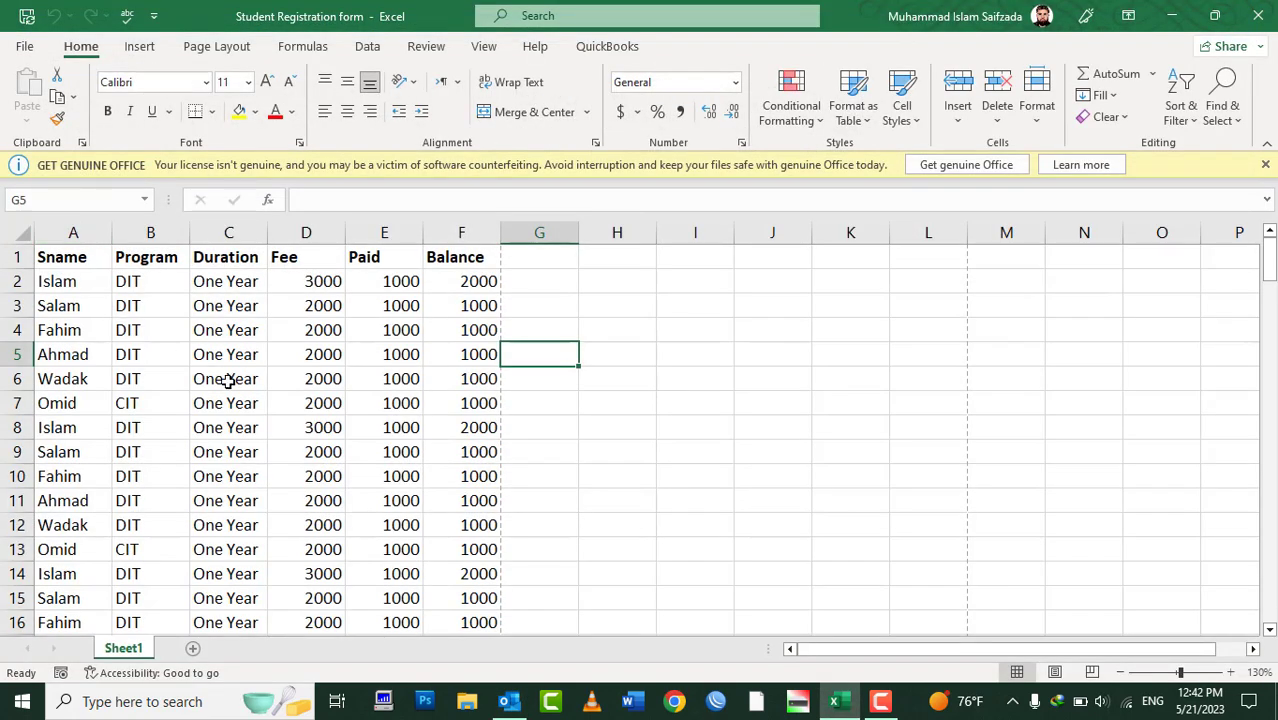
Open the new email in Gmail and preview its Student Registration form.pdf attachment
click(674, 701)
text(gmail)
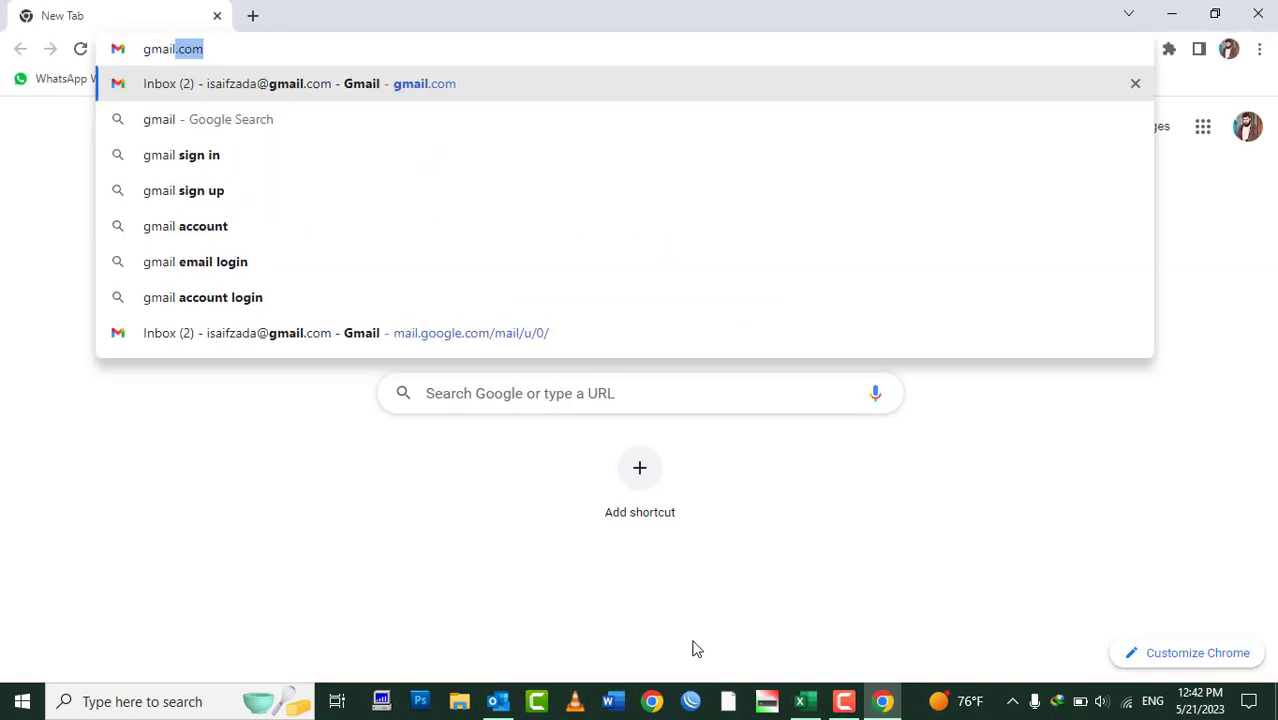
key(Return)
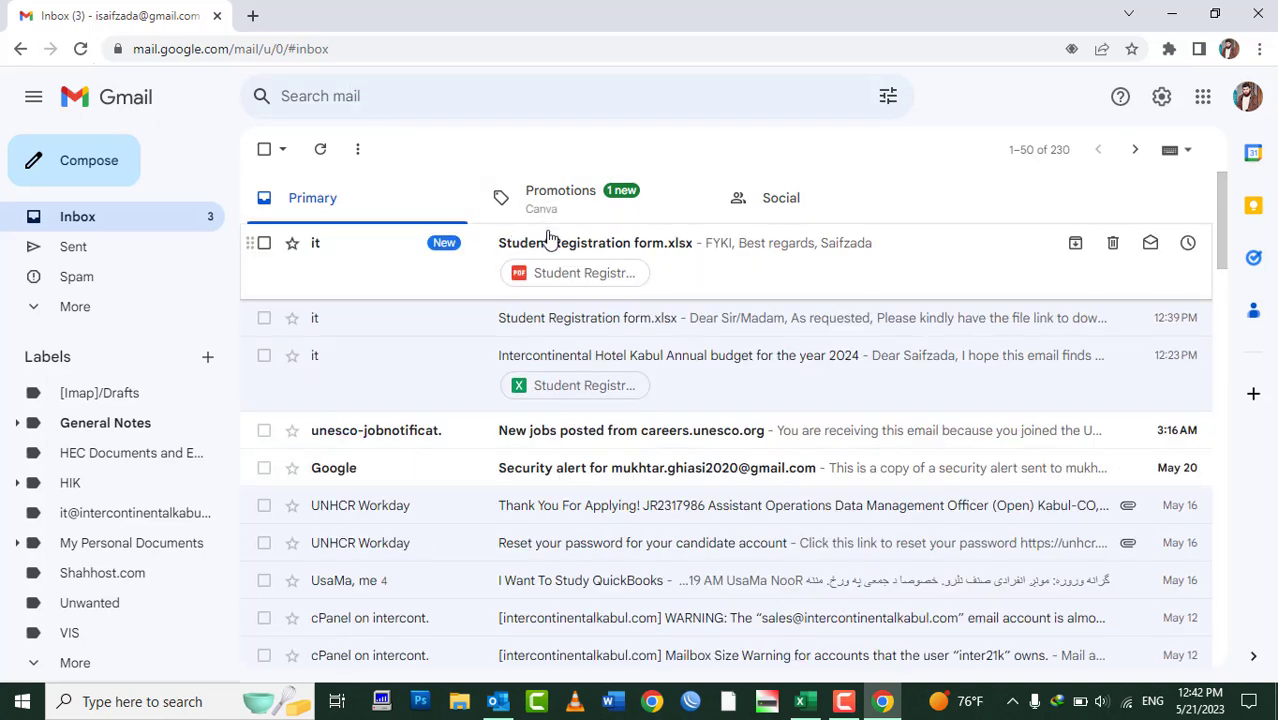
click(545, 248)
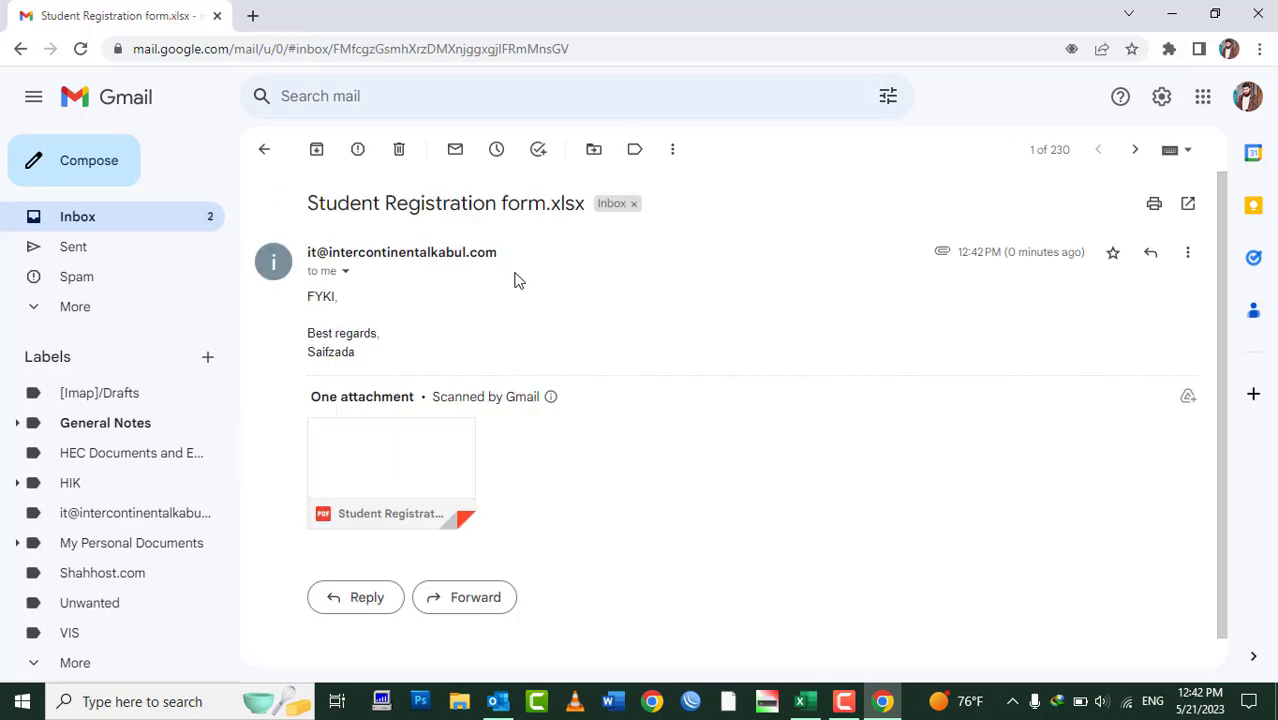
mouse_move(350, 505)
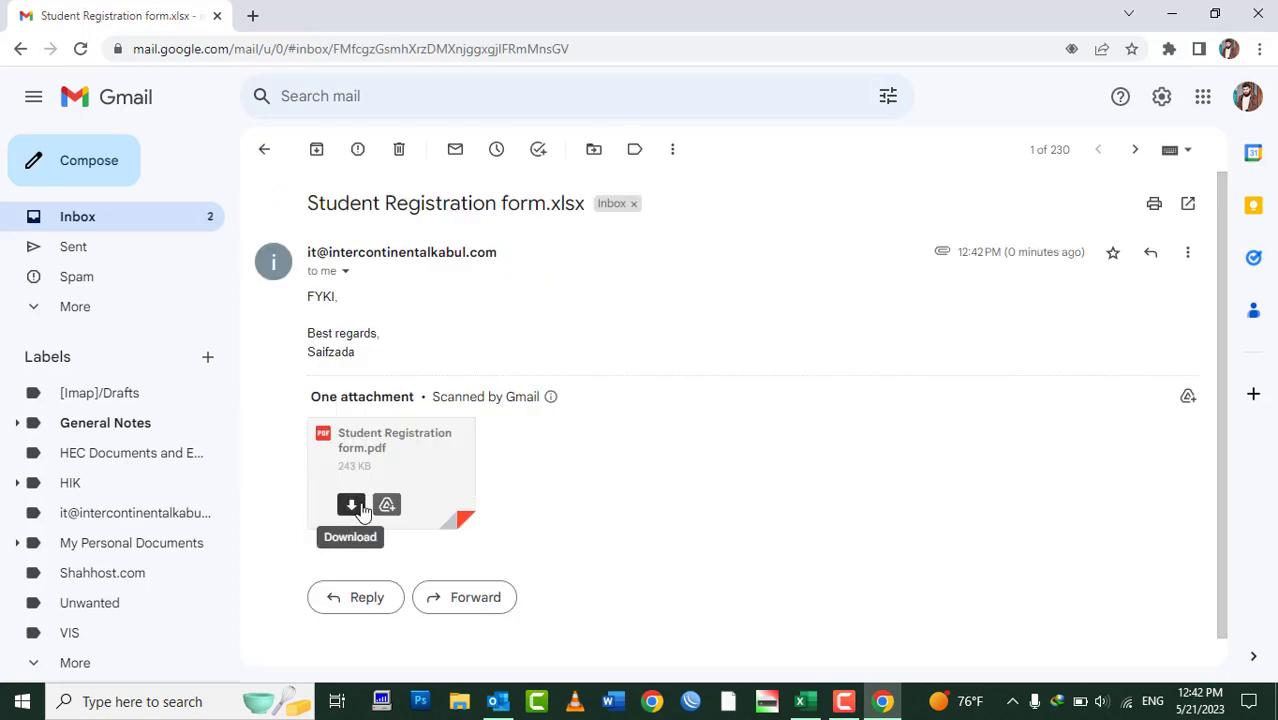
click(408, 452)
scroll(490, 340, down, 10)
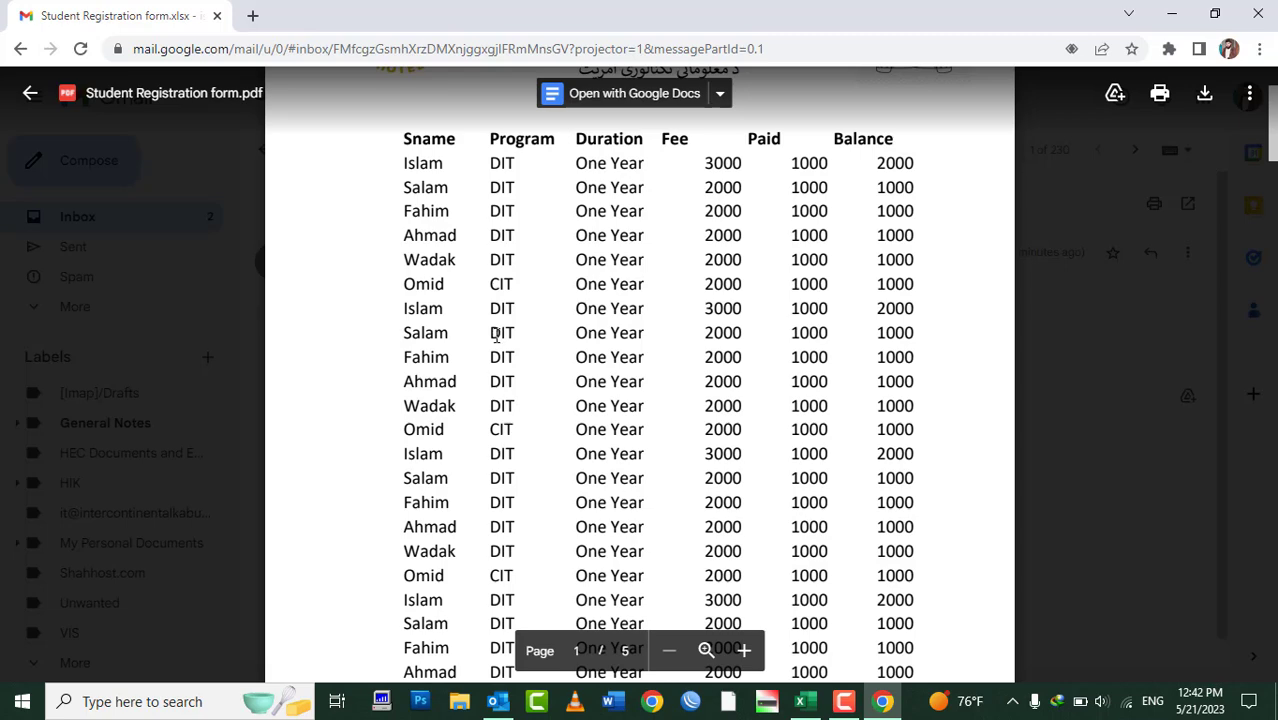
key(Escape)
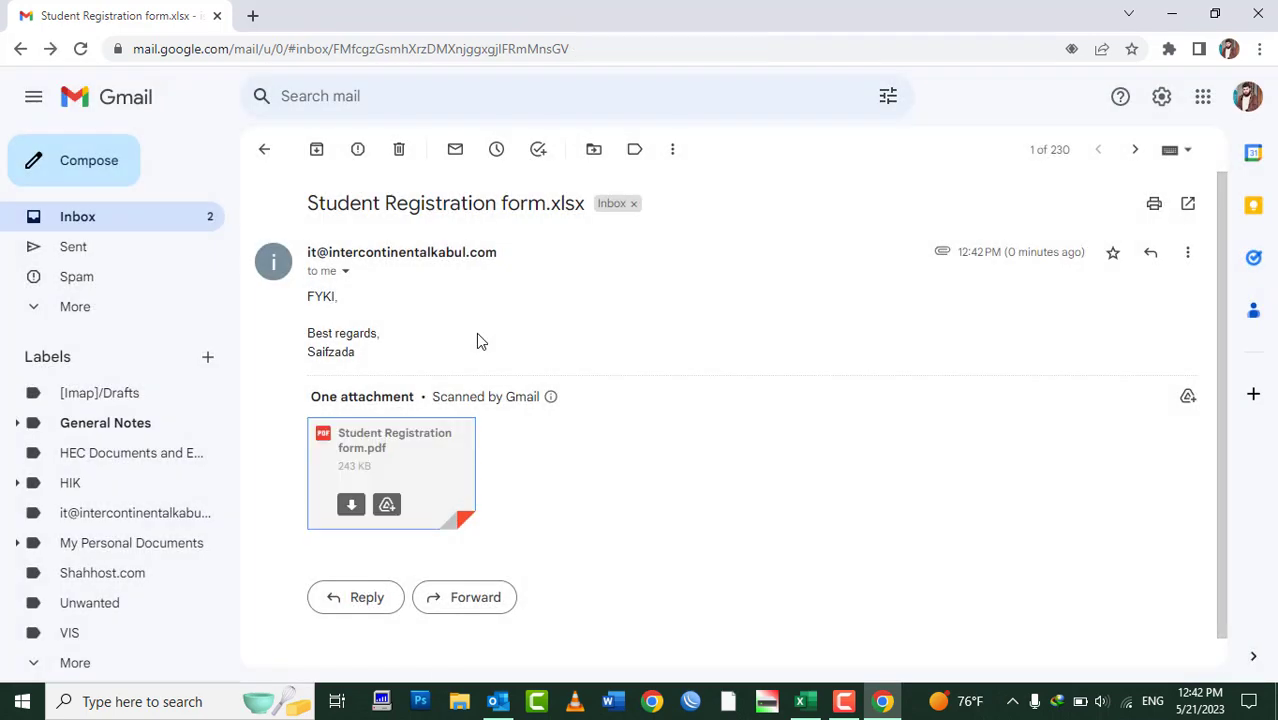
click(1175, 10)
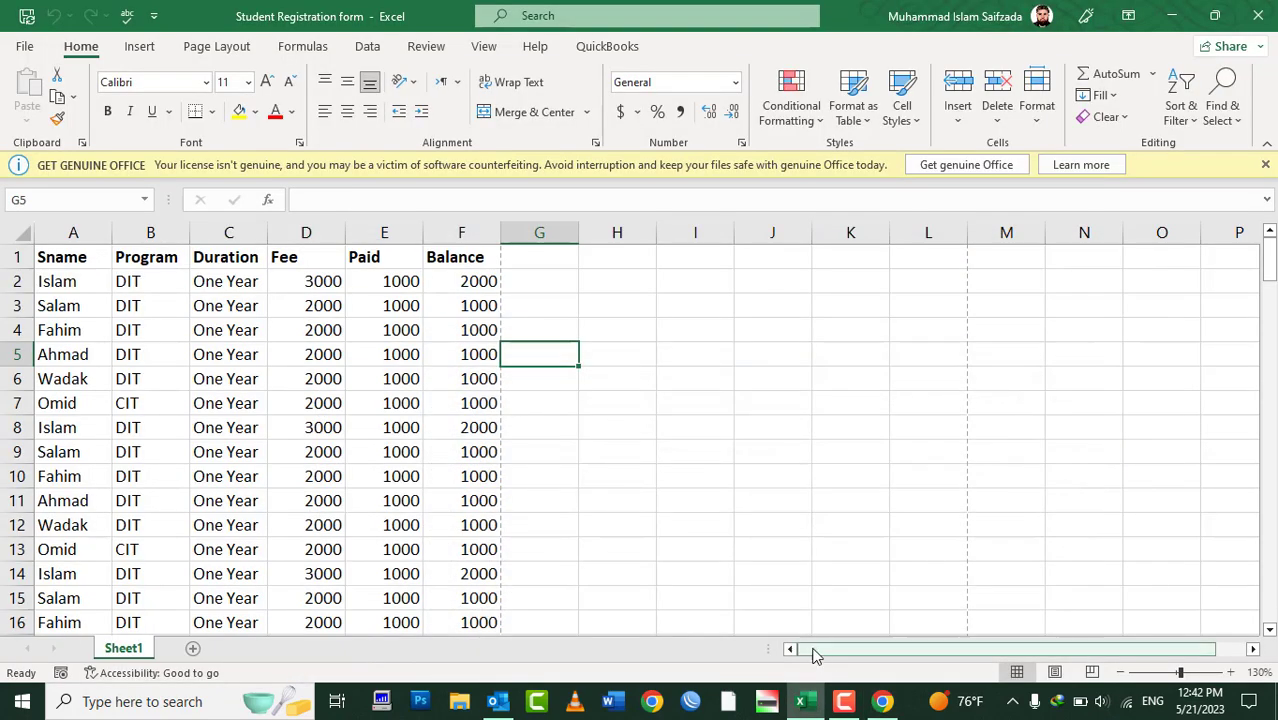
click(30, 47)
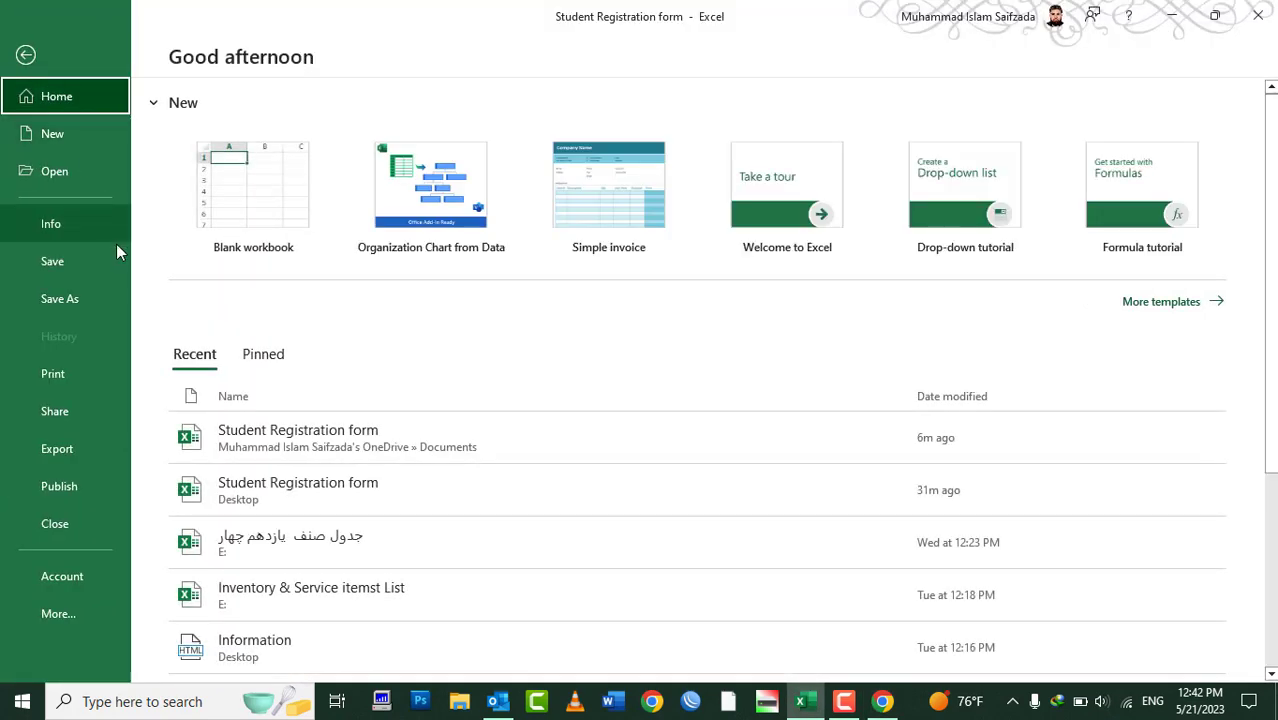
click(49, 414)
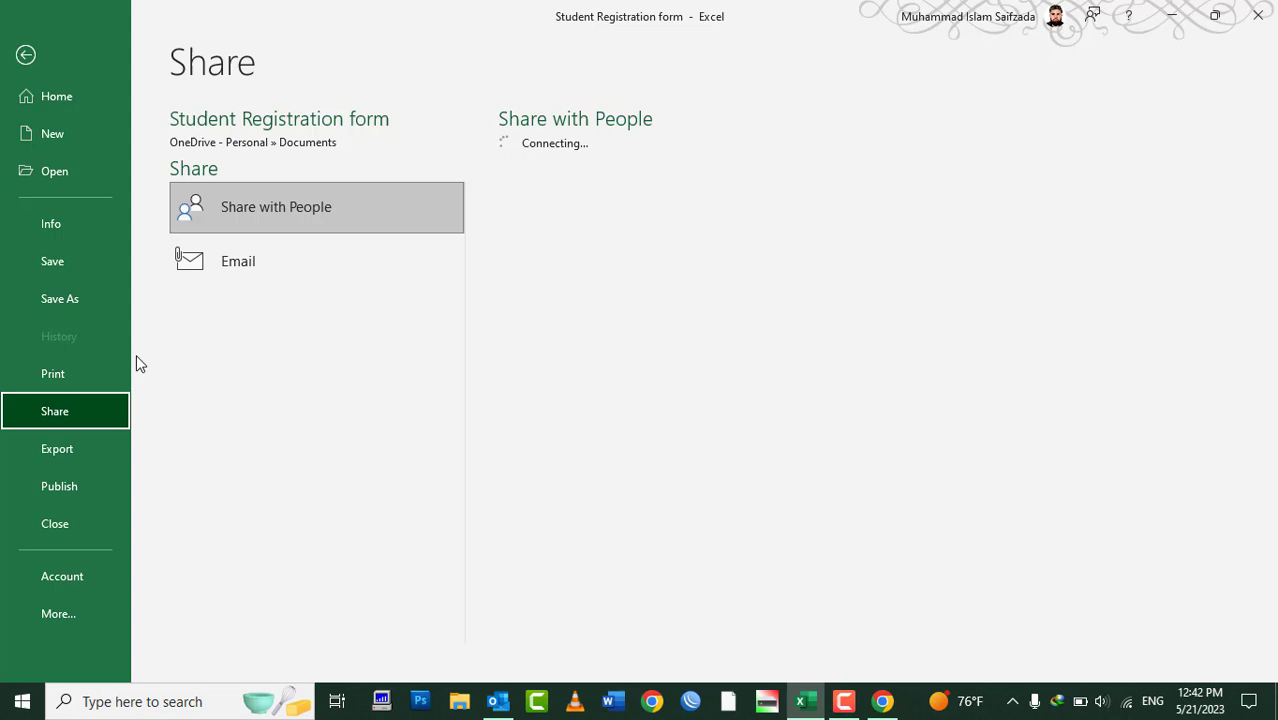
click(206, 276)
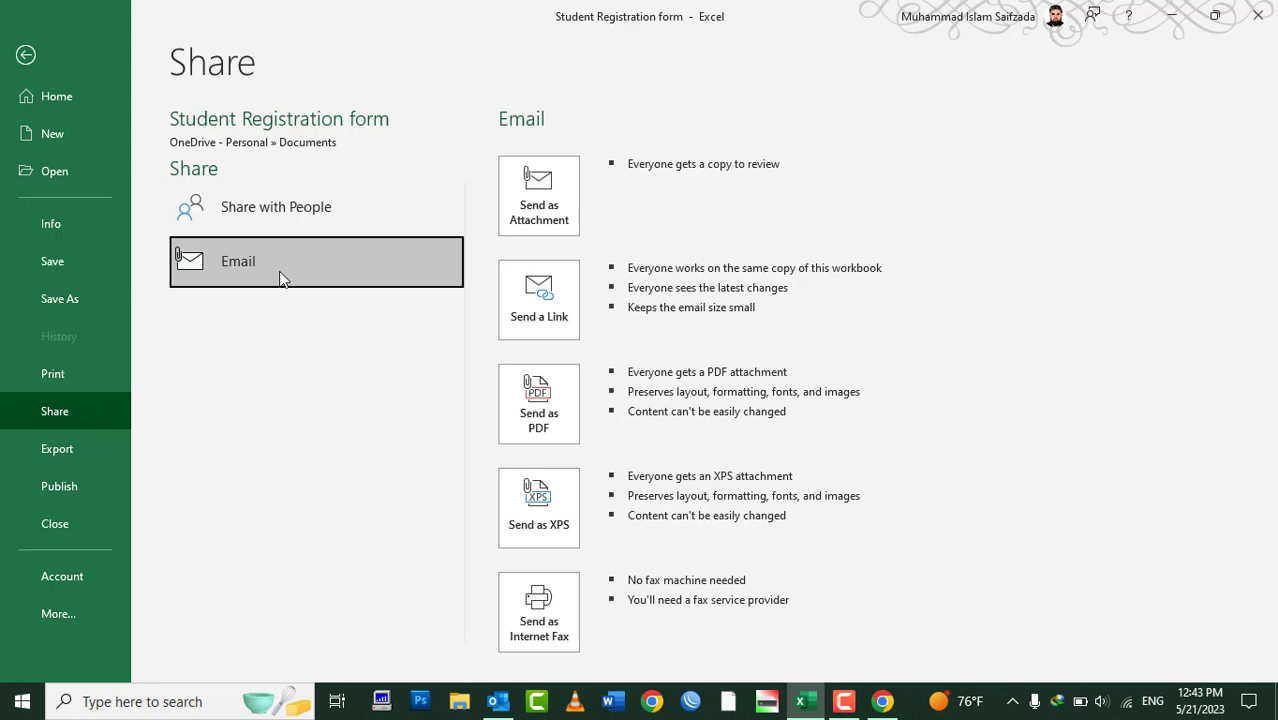
click(84, 462)
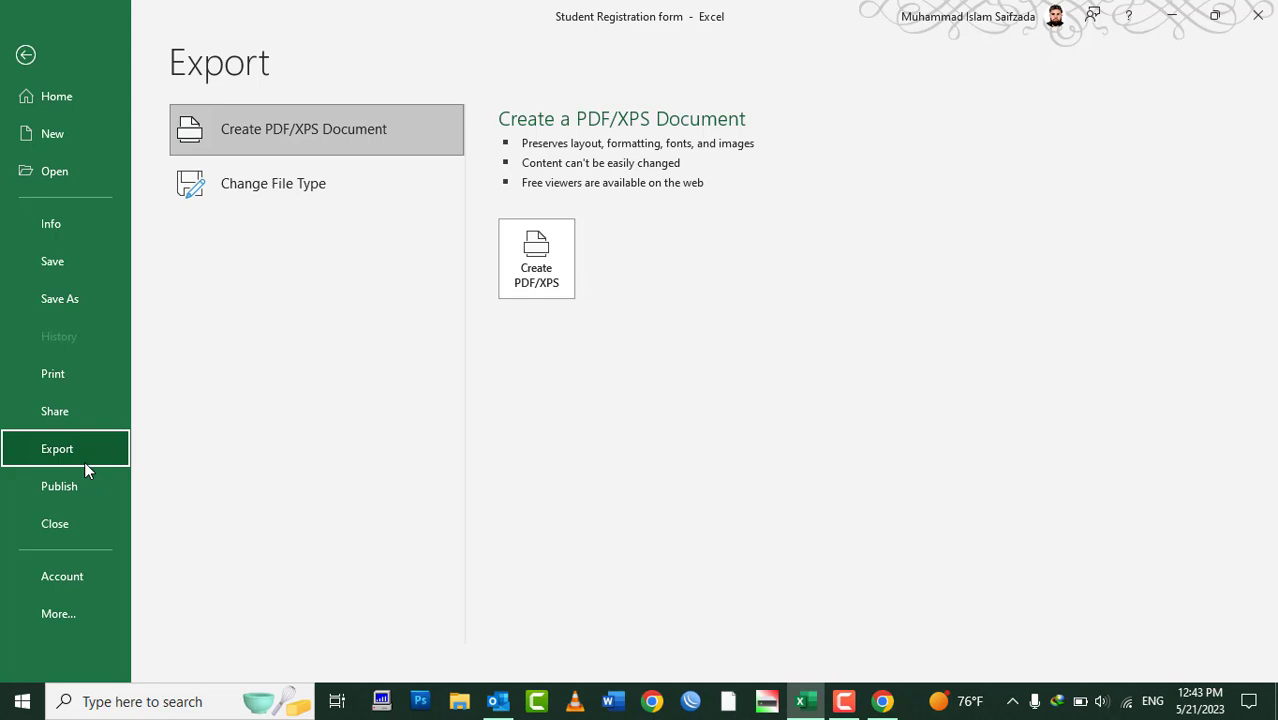
key(Escape)
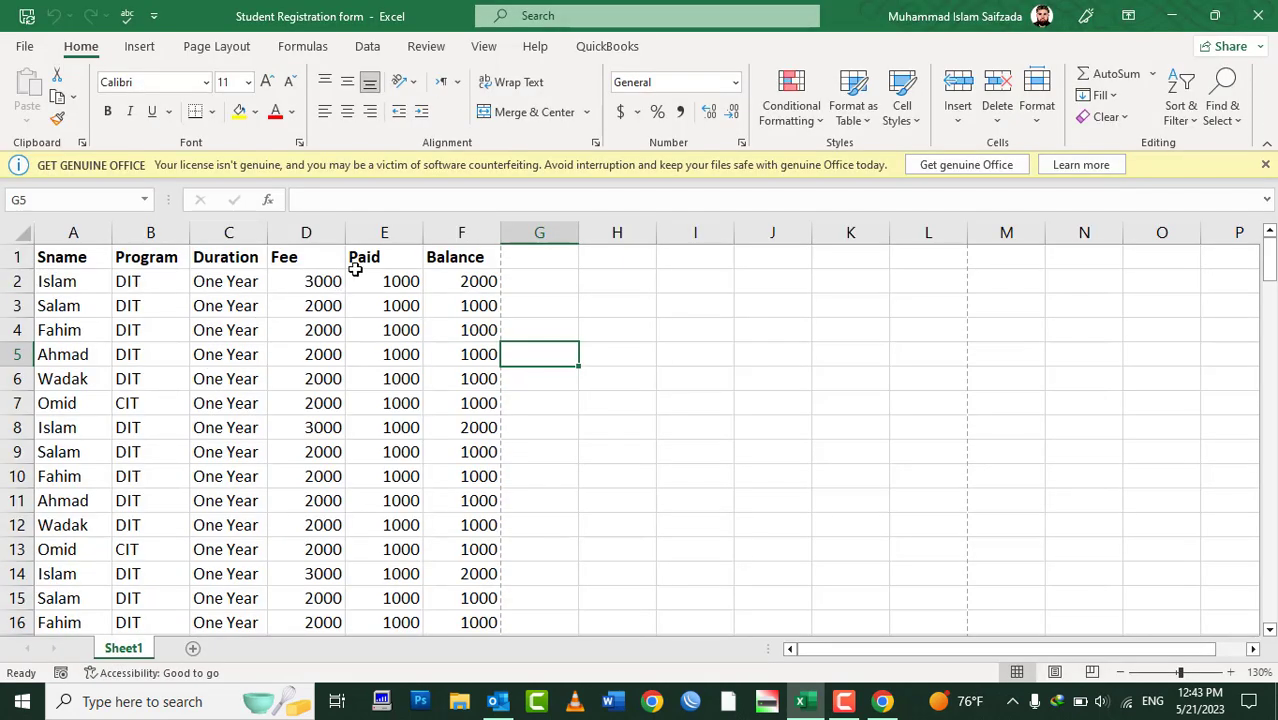
Select the student table range A1:F138
drag(442, 251, 36, 663)
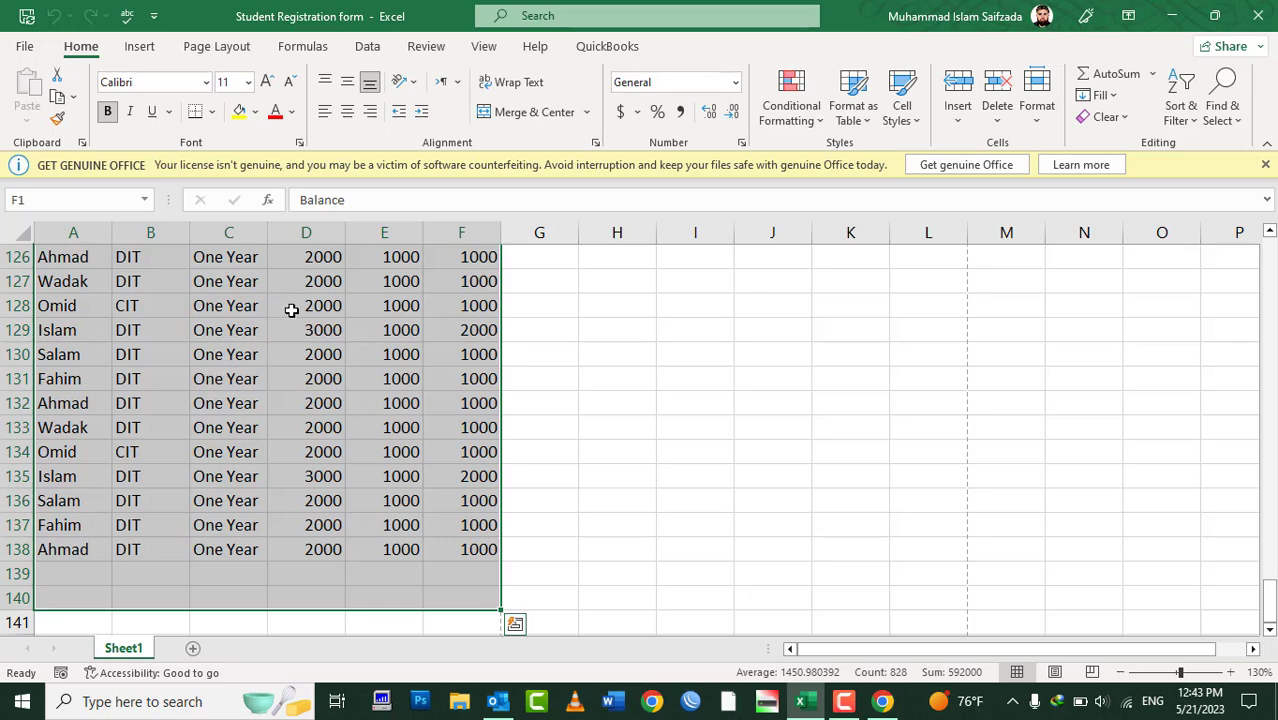
drag(459, 540, 38, 136)
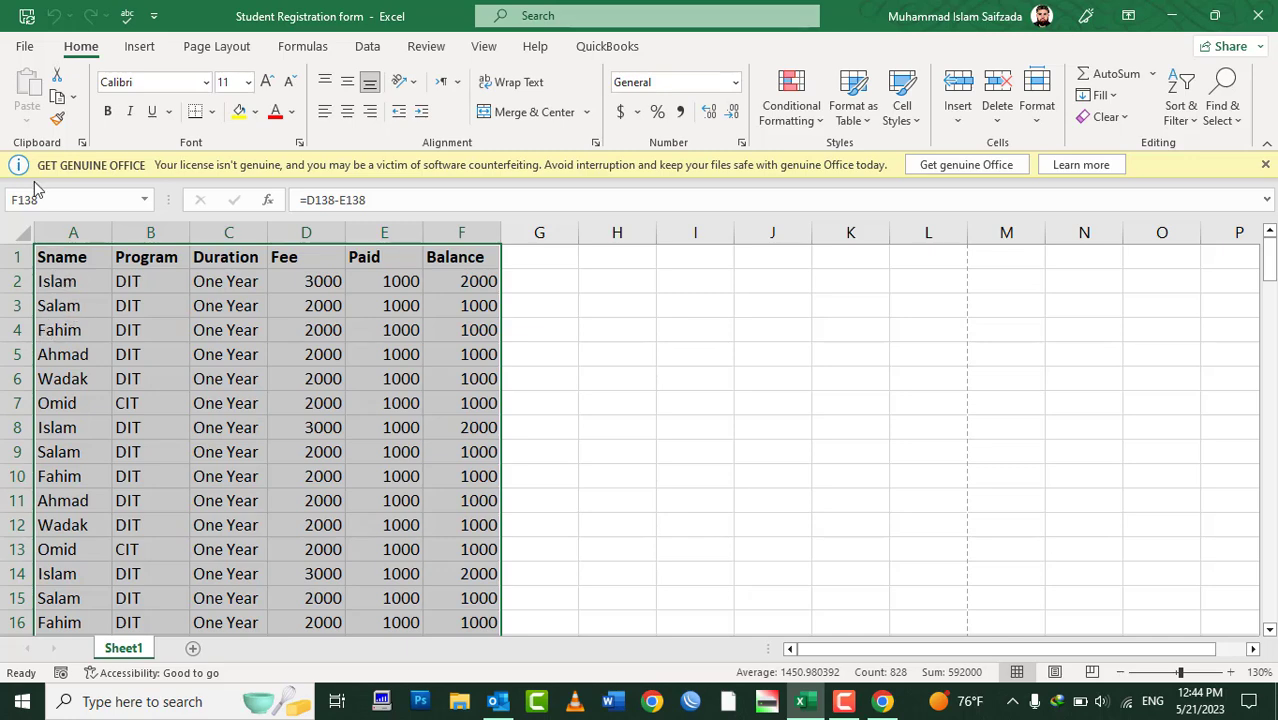
Save the workbook to the Desktop as Student Registration form in PDF format
click(30, 50)
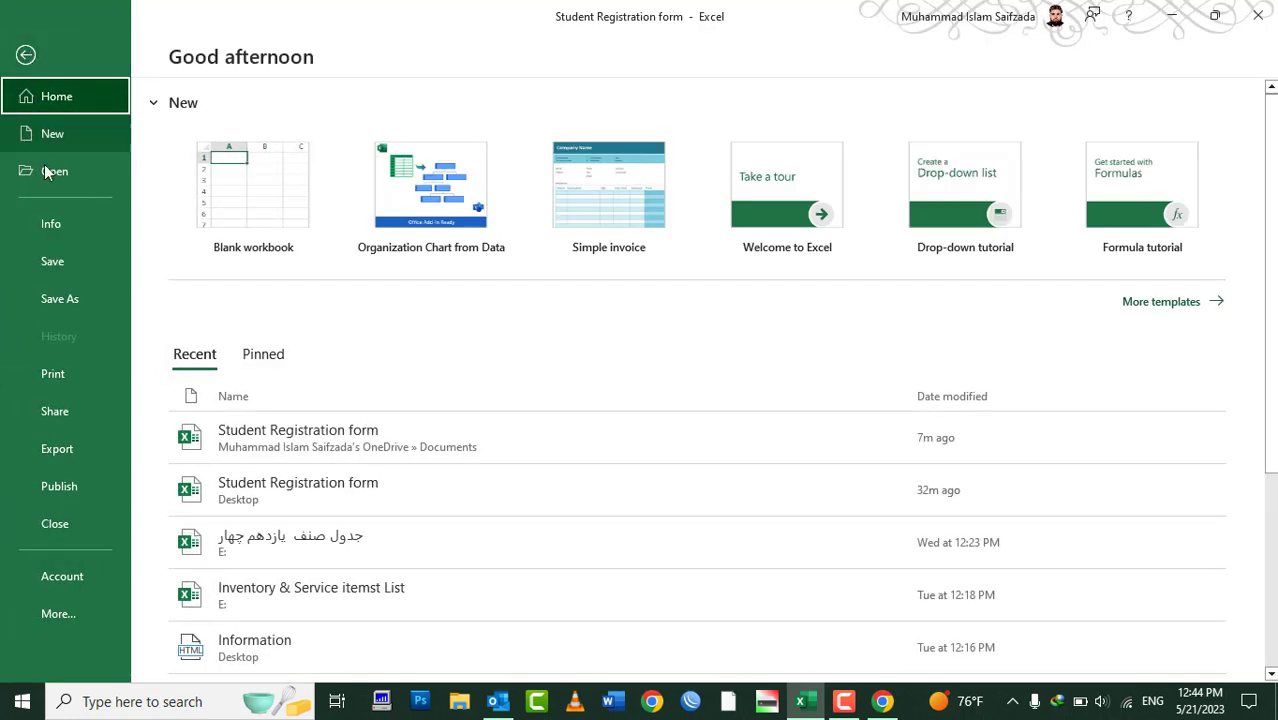
click(55, 298)
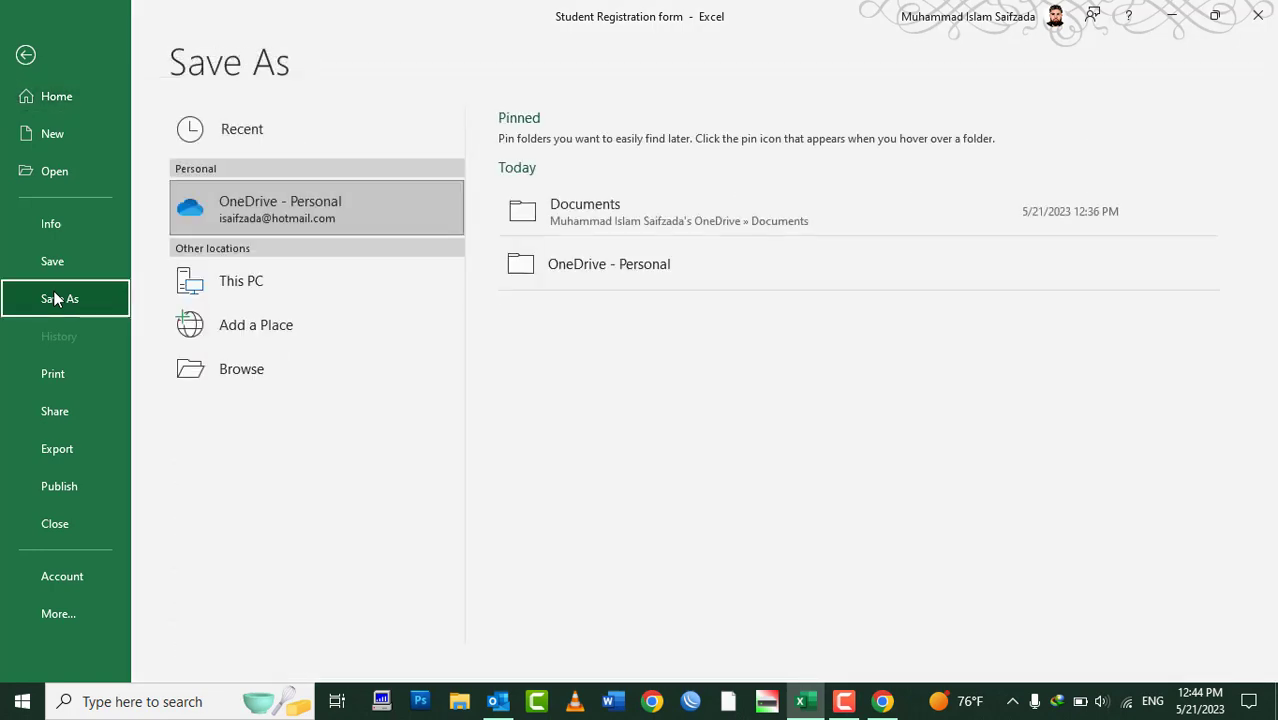
click(226, 368)
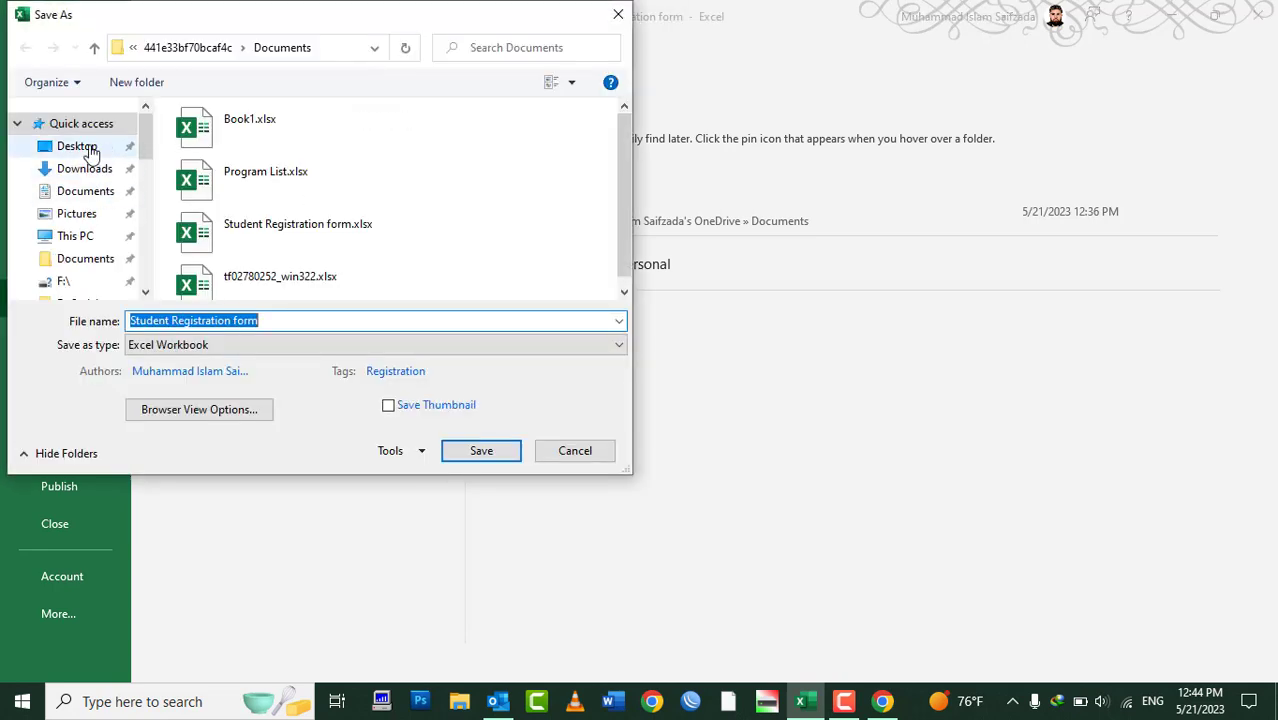
click(77, 146)
click(160, 320)
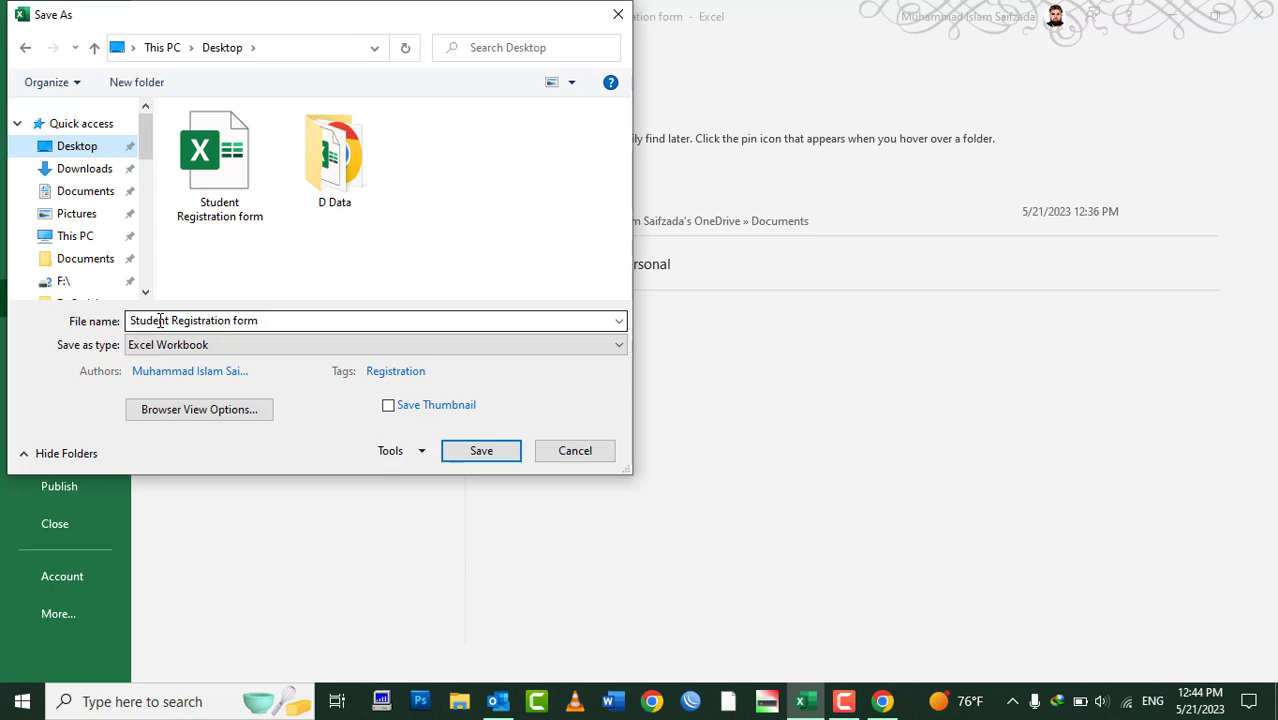
key(ctrl+a)
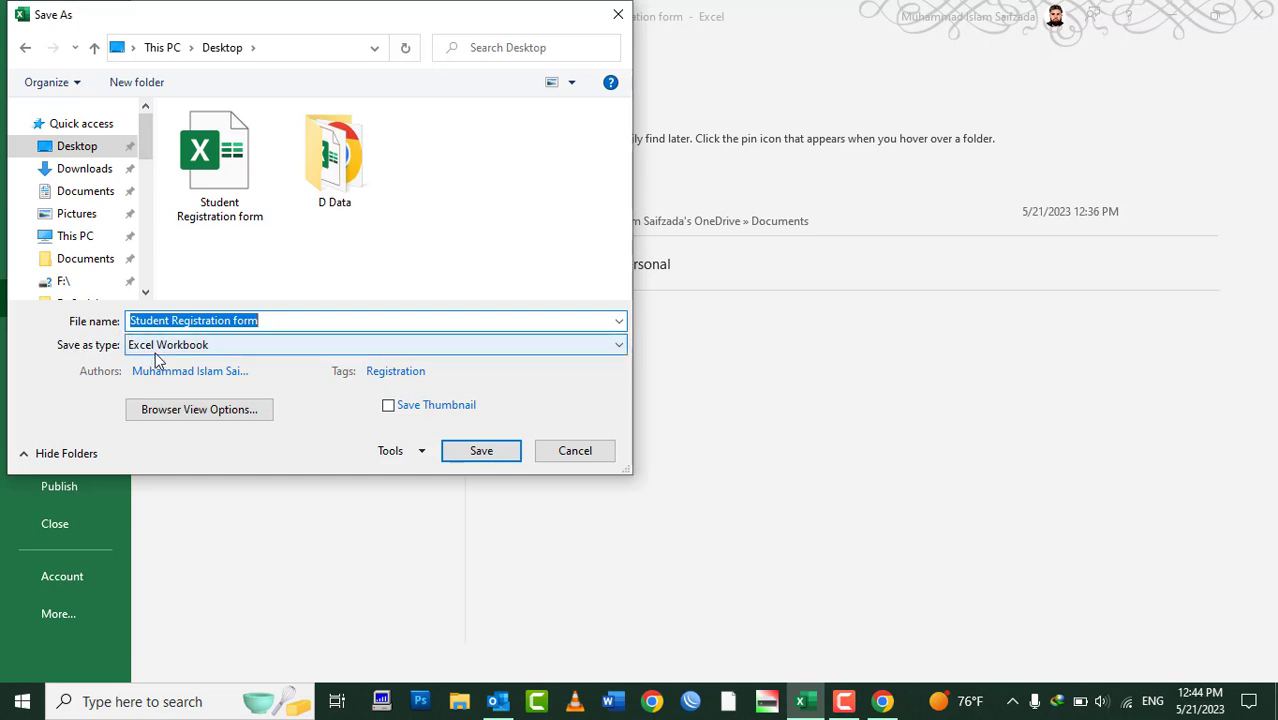
click(157, 345)
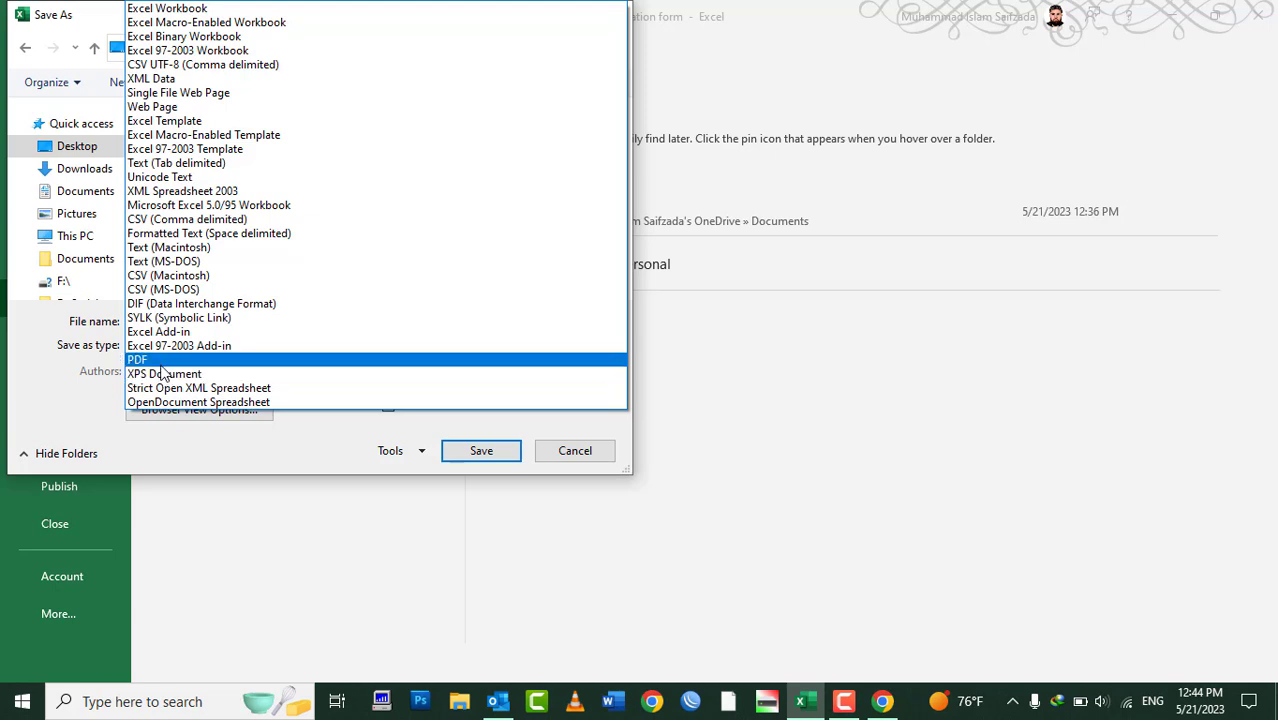
click(161, 364)
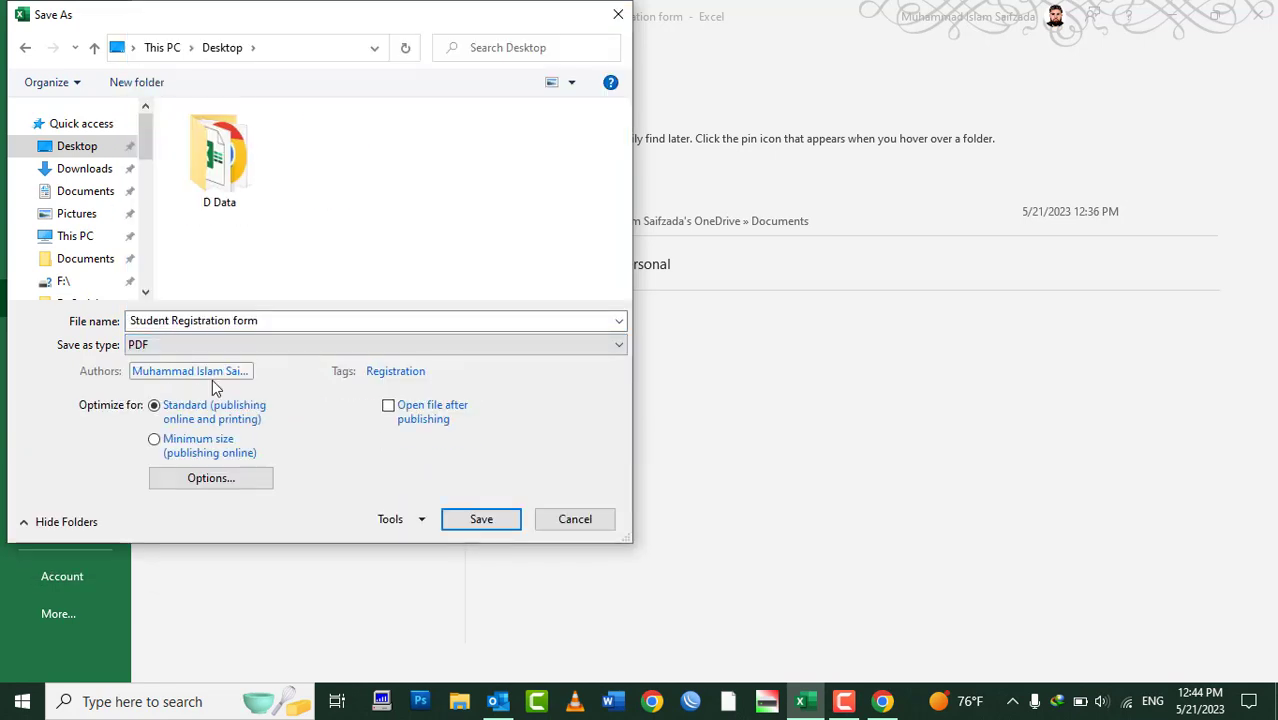
click(479, 519)
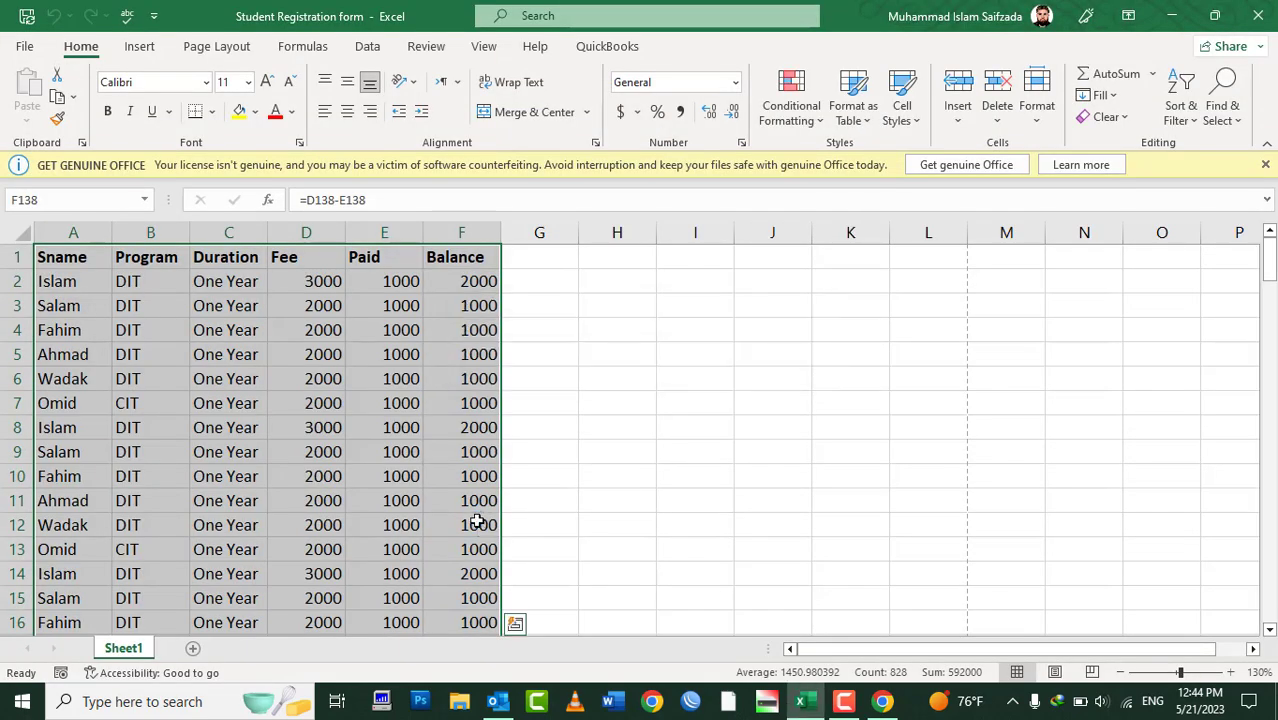
Open the Student Registration form PDF from the desktop in Adobe Acrobat and review it
click(1178, 16)
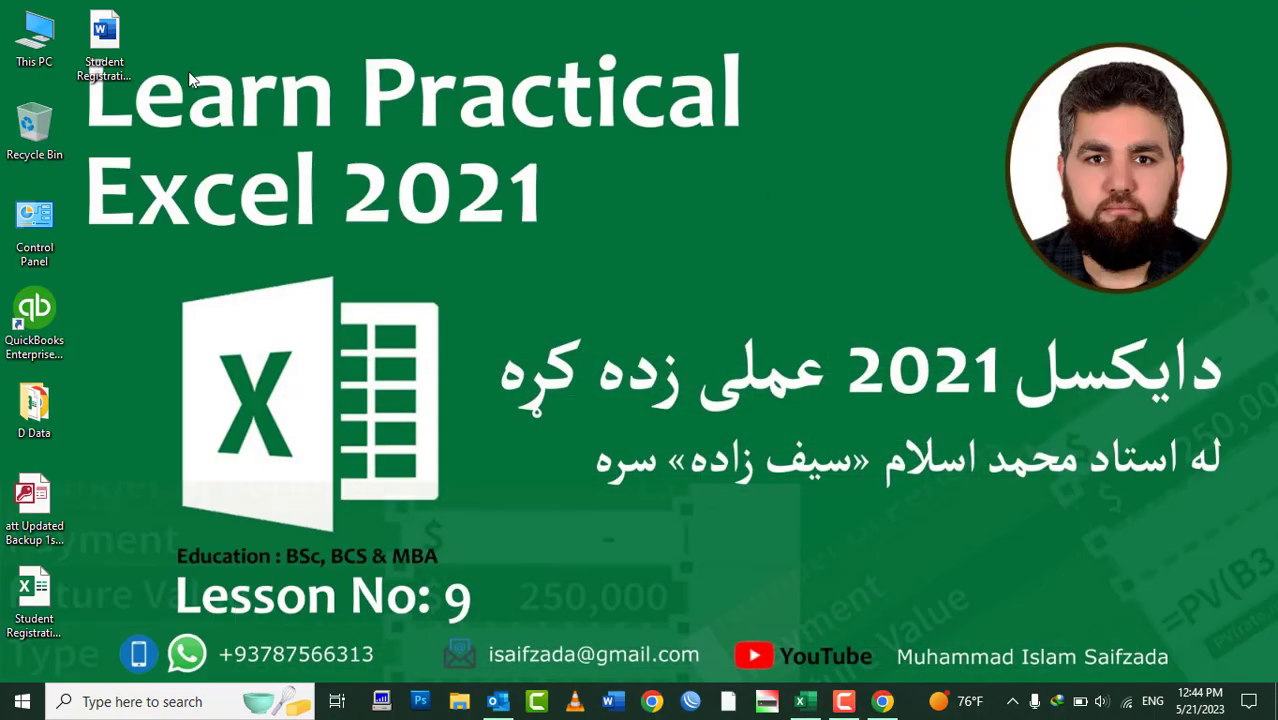
click(113, 68)
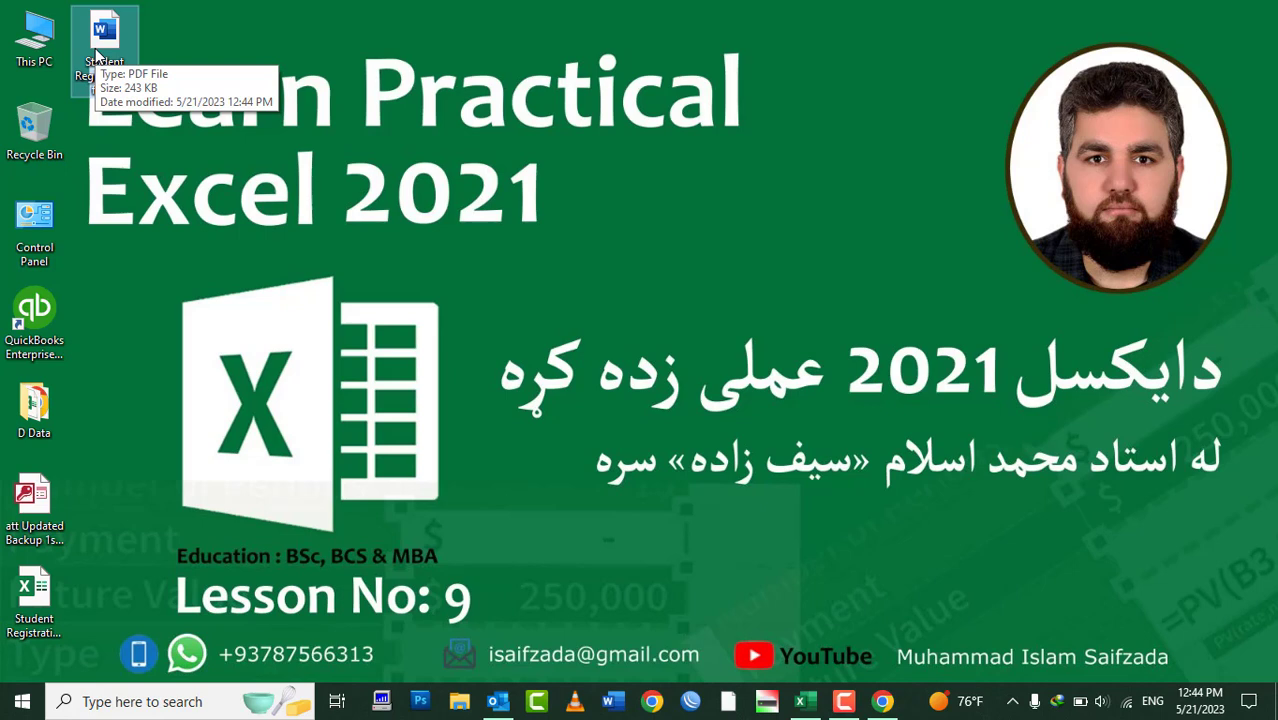
double_click(96, 50)
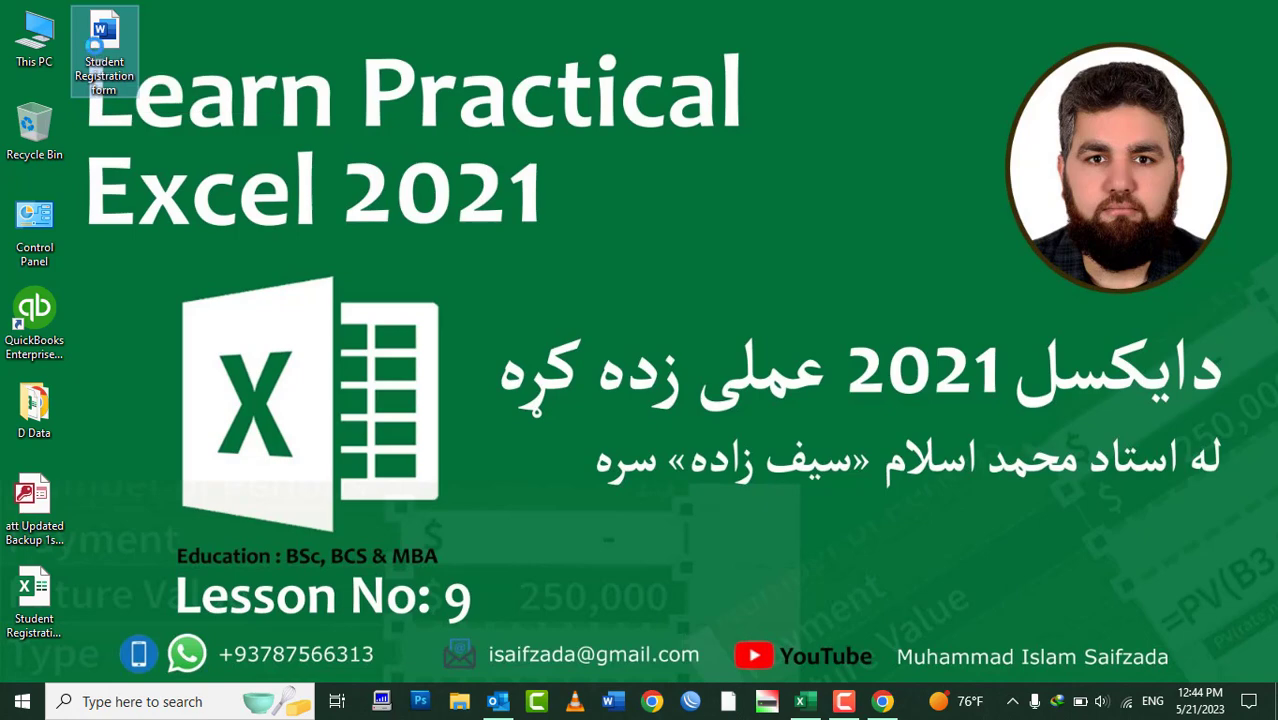
right_click(96, 50)
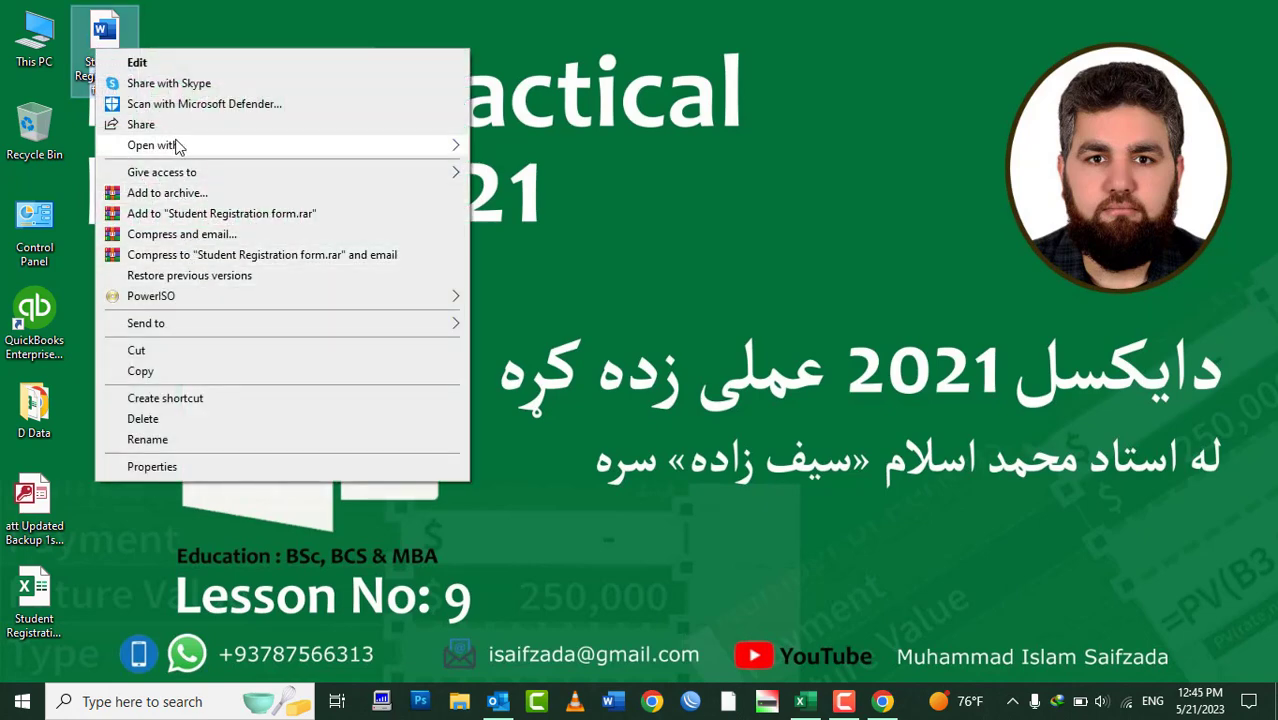
mouse_move(165, 145)
click(560, 150)
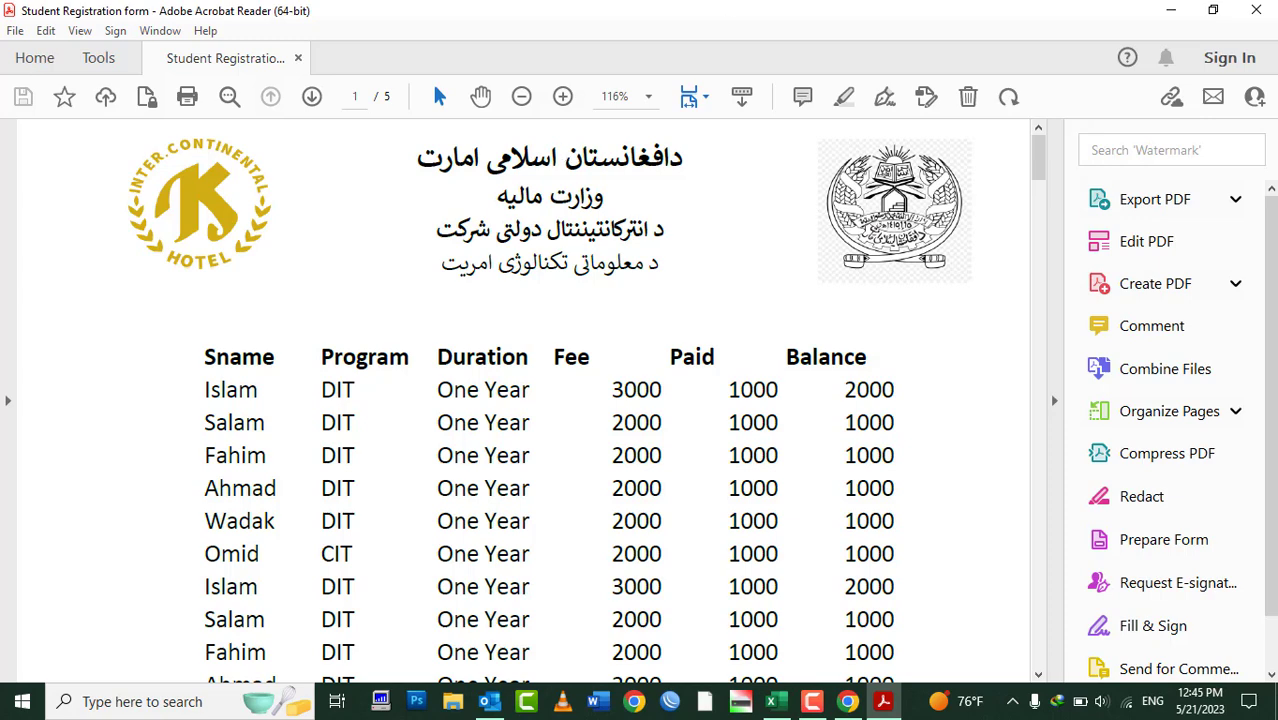
click(1258, 12)
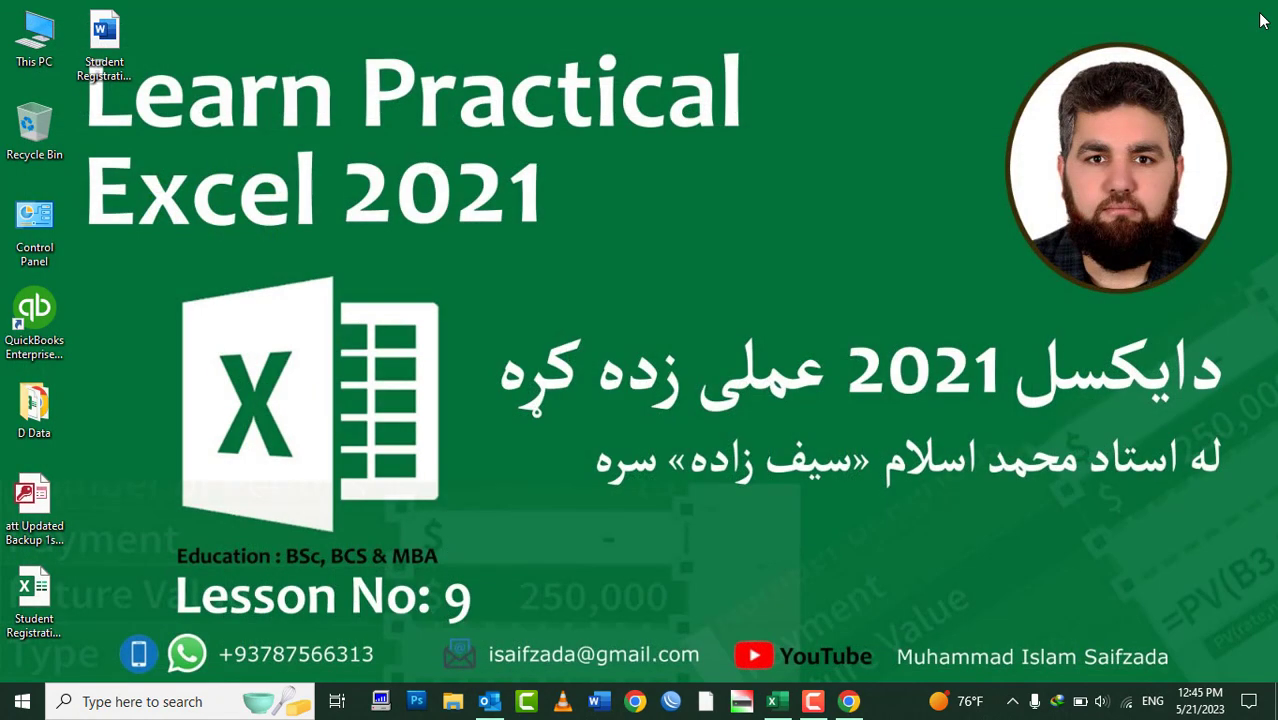
Permanently delete the Student Registration form PDF from the desktop and return to Excel
drag(110, 40, 40, 125)
right_click(40, 125)
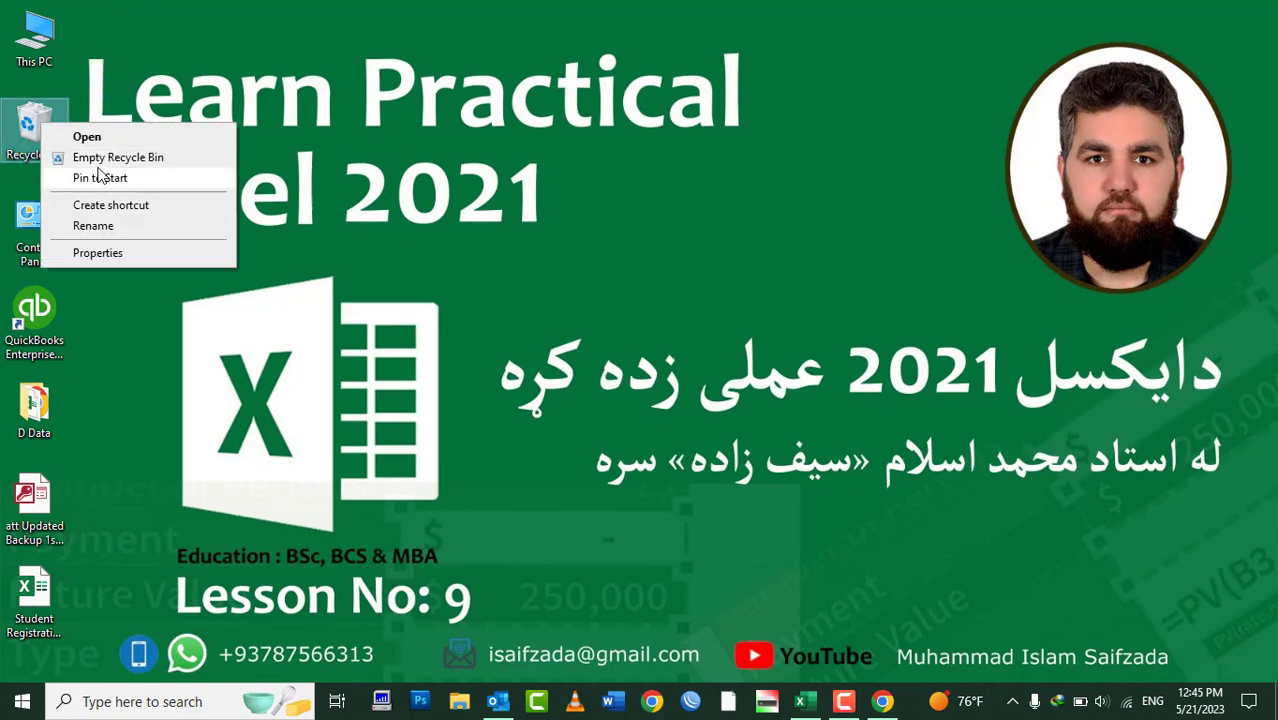
key(Escape)
key(shift+Delete)
click(705, 428)
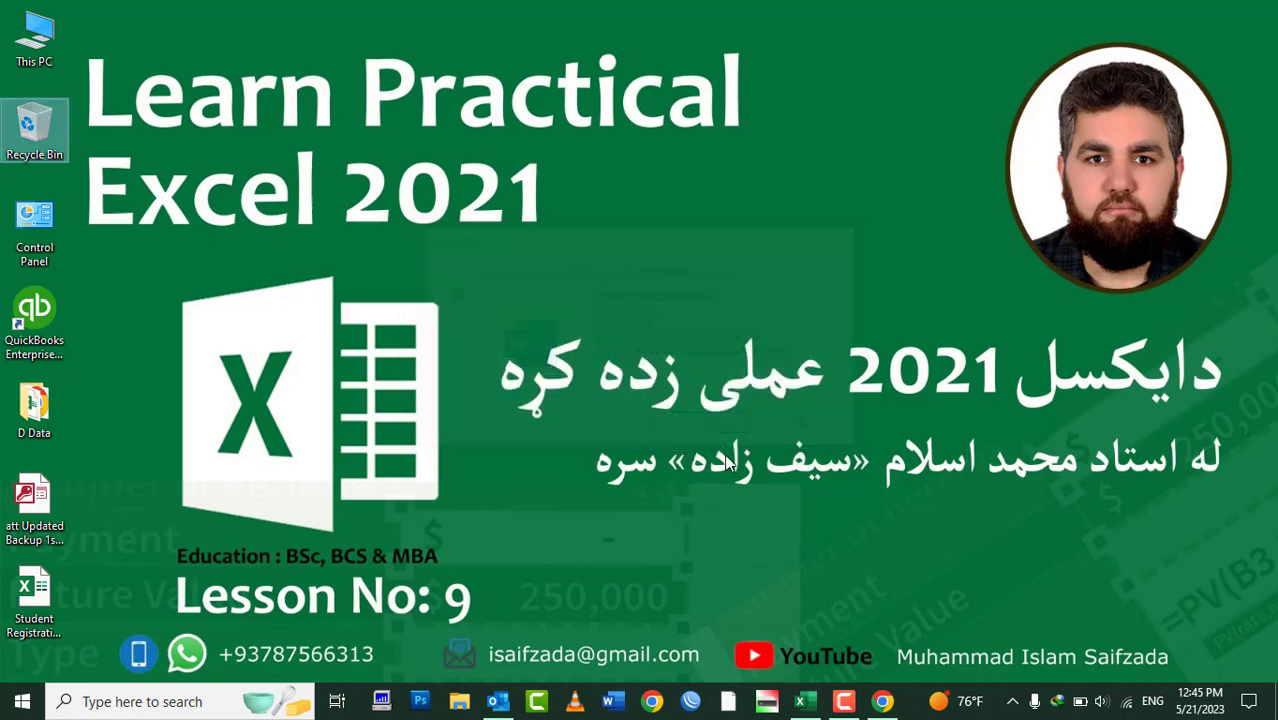
click(800, 701)
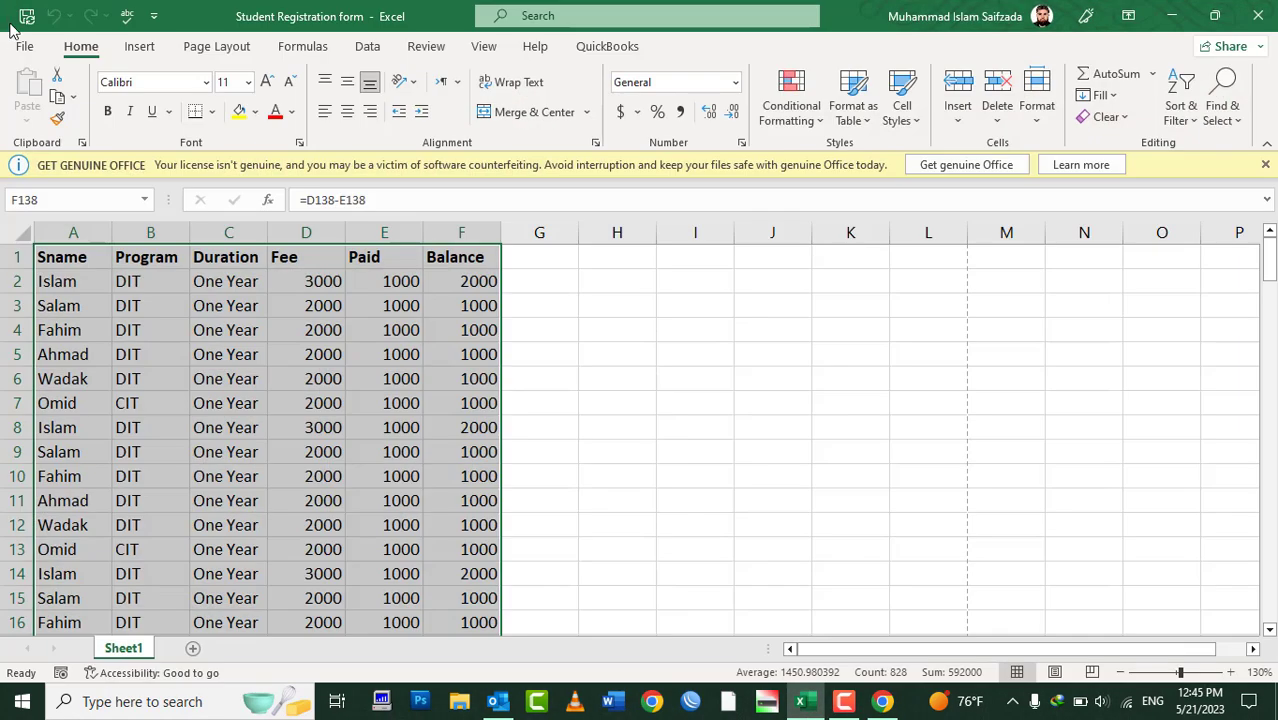
click(22, 48)
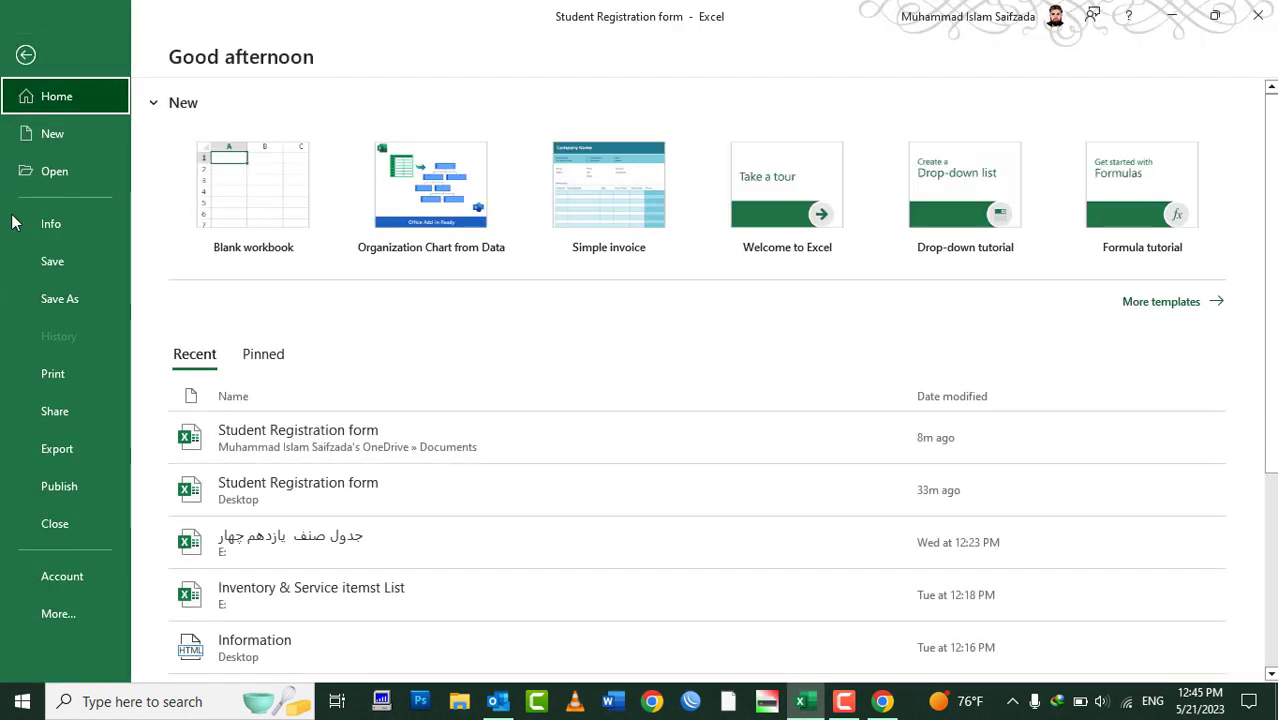
Publish the Student Registration form workbook as a PDF to the Desktop with Create PDF/XPS
click(86, 458)
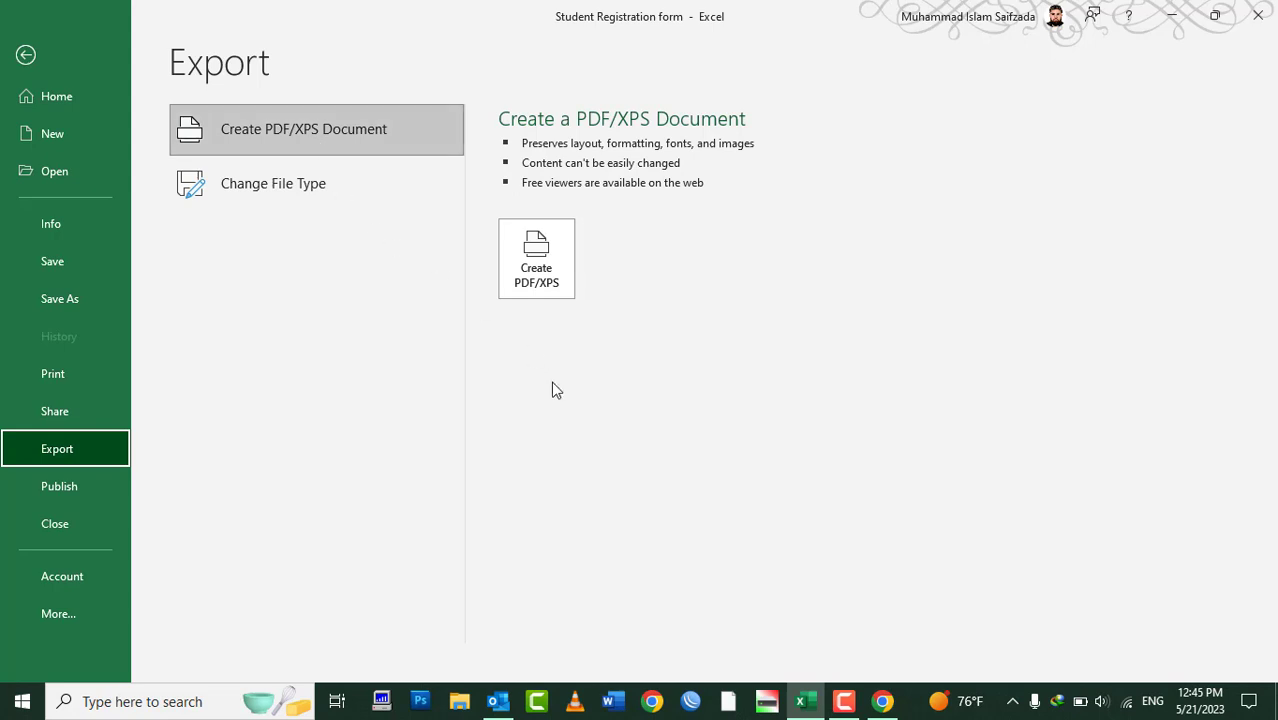
click(540, 285)
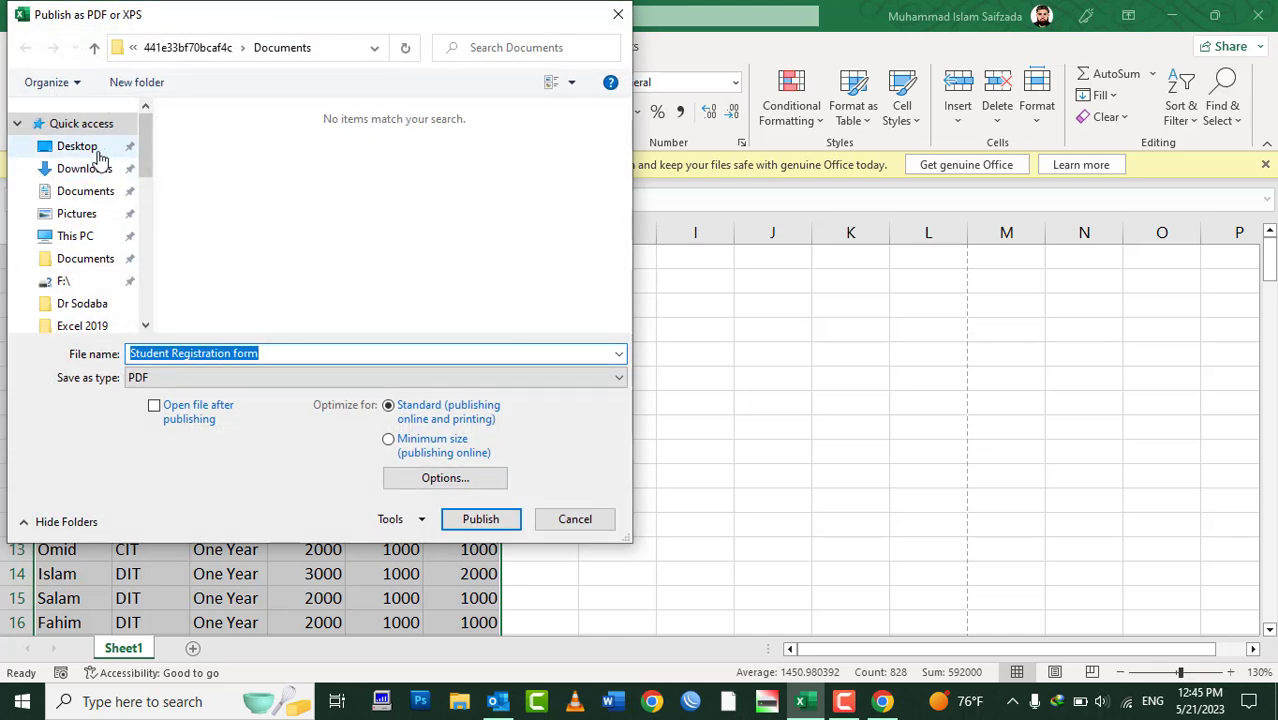
click(100, 152)
click(250, 355)
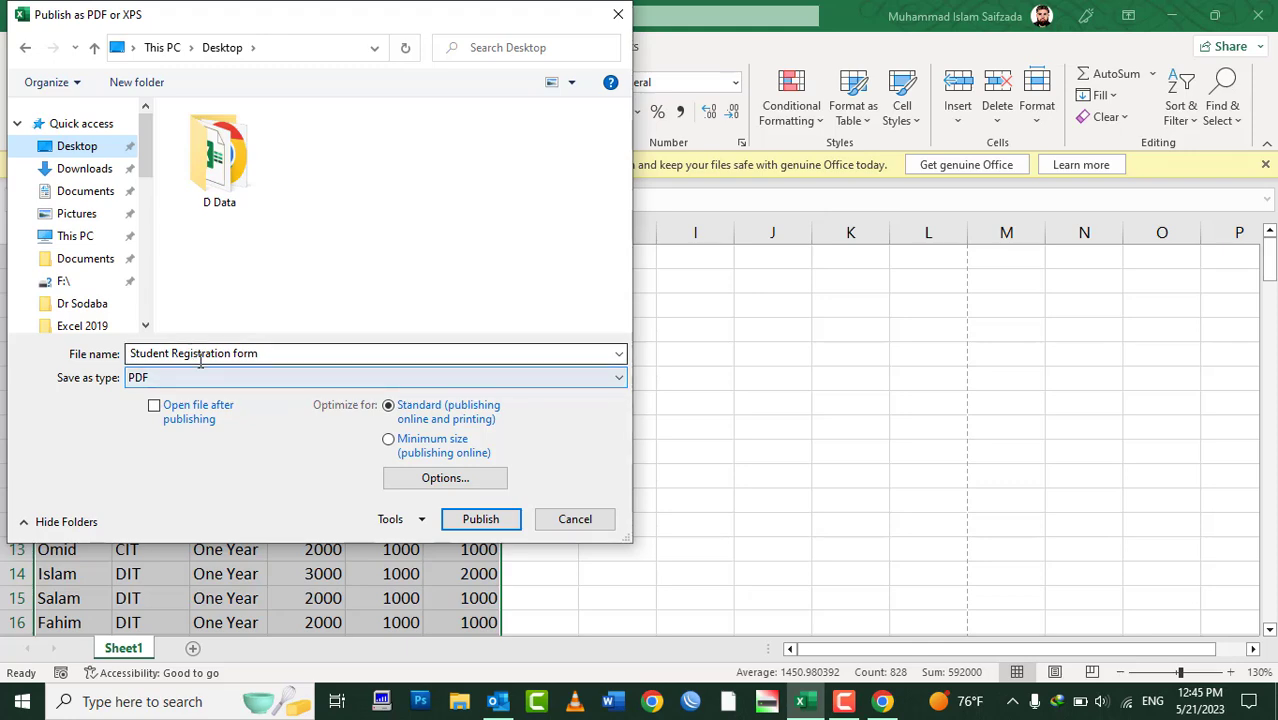
click(493, 521)
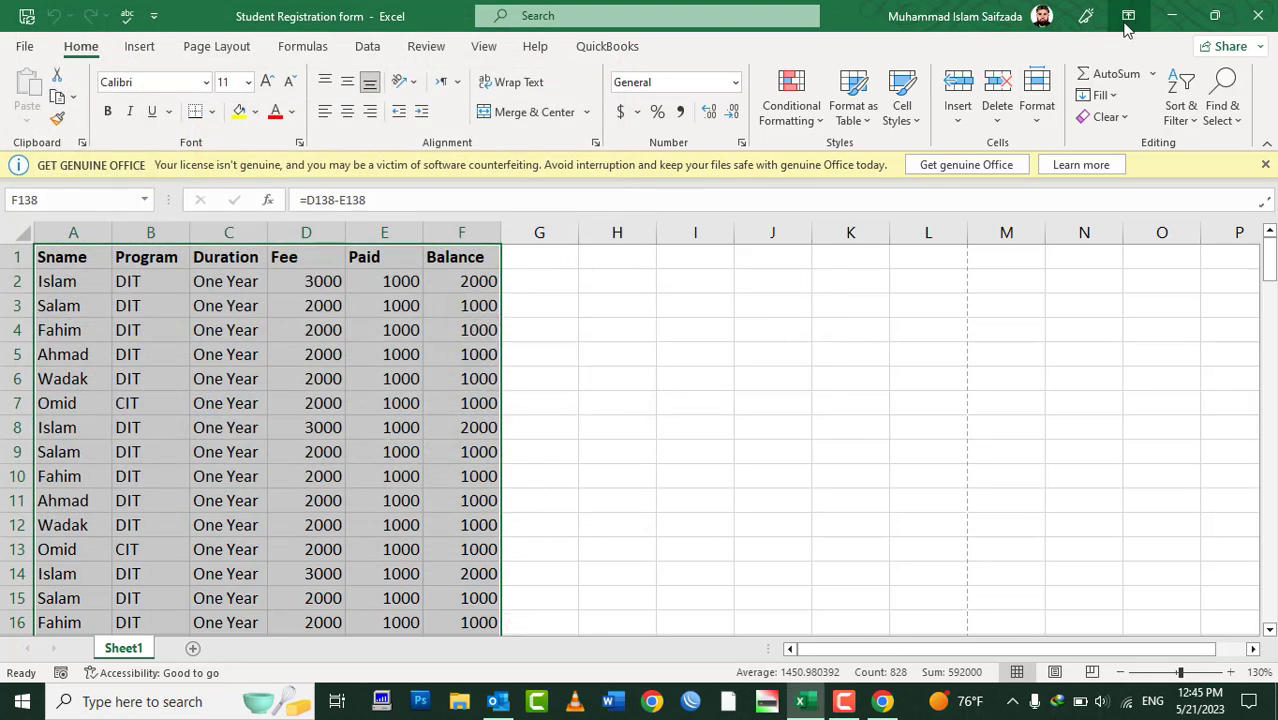
Open the desktop PDF with Adobe Acrobat DC set as the always-used app, then close it and return to Excel
click(1172, 15)
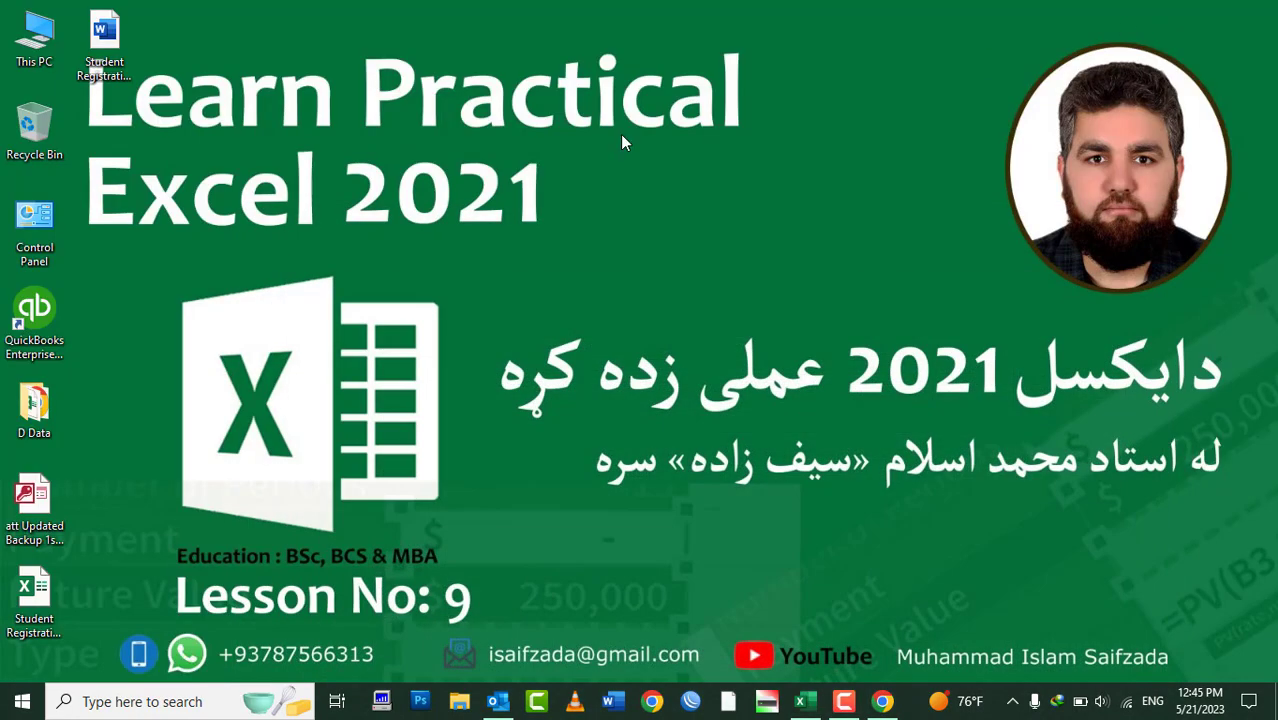
right_click(108, 33)
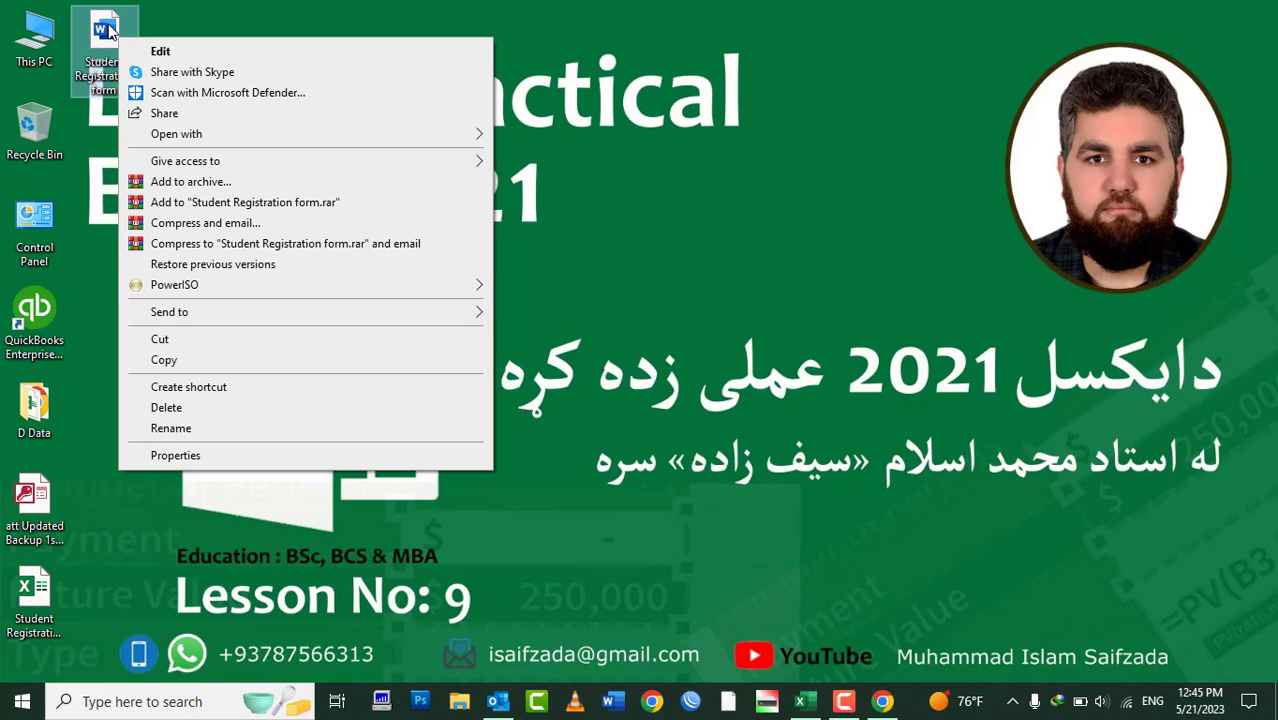
mouse_move(318, 133)
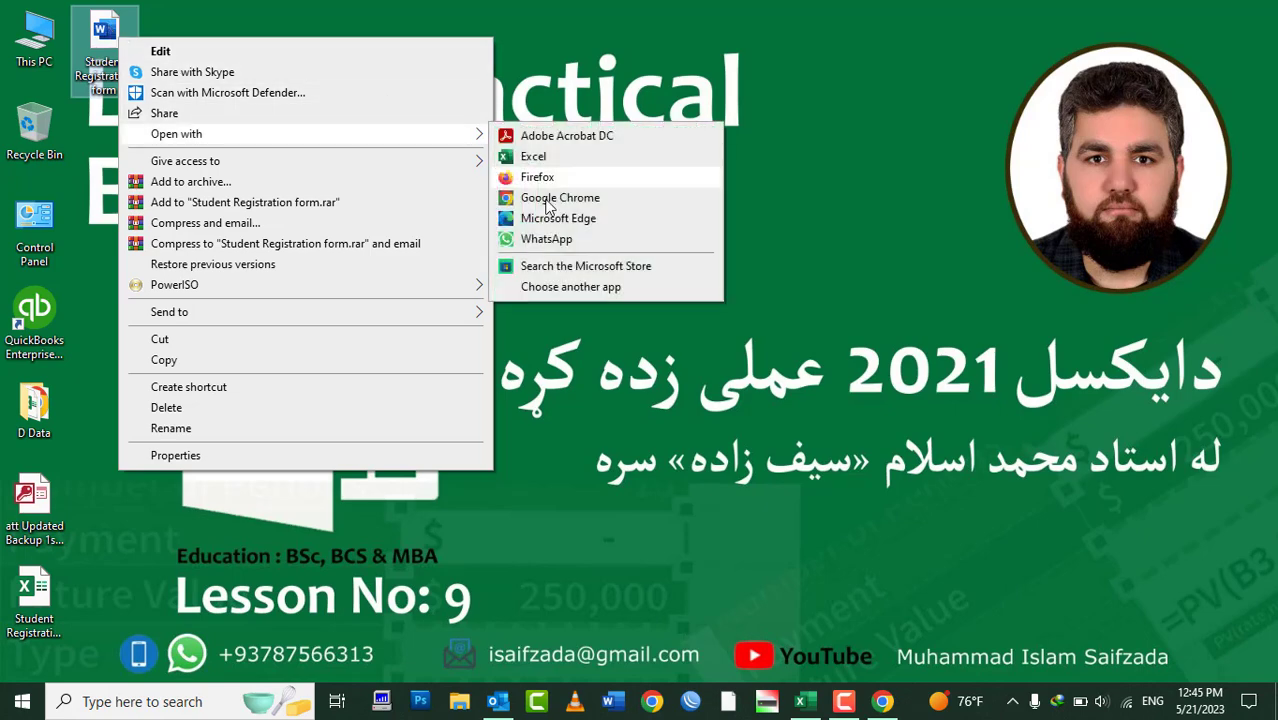
click(567, 287)
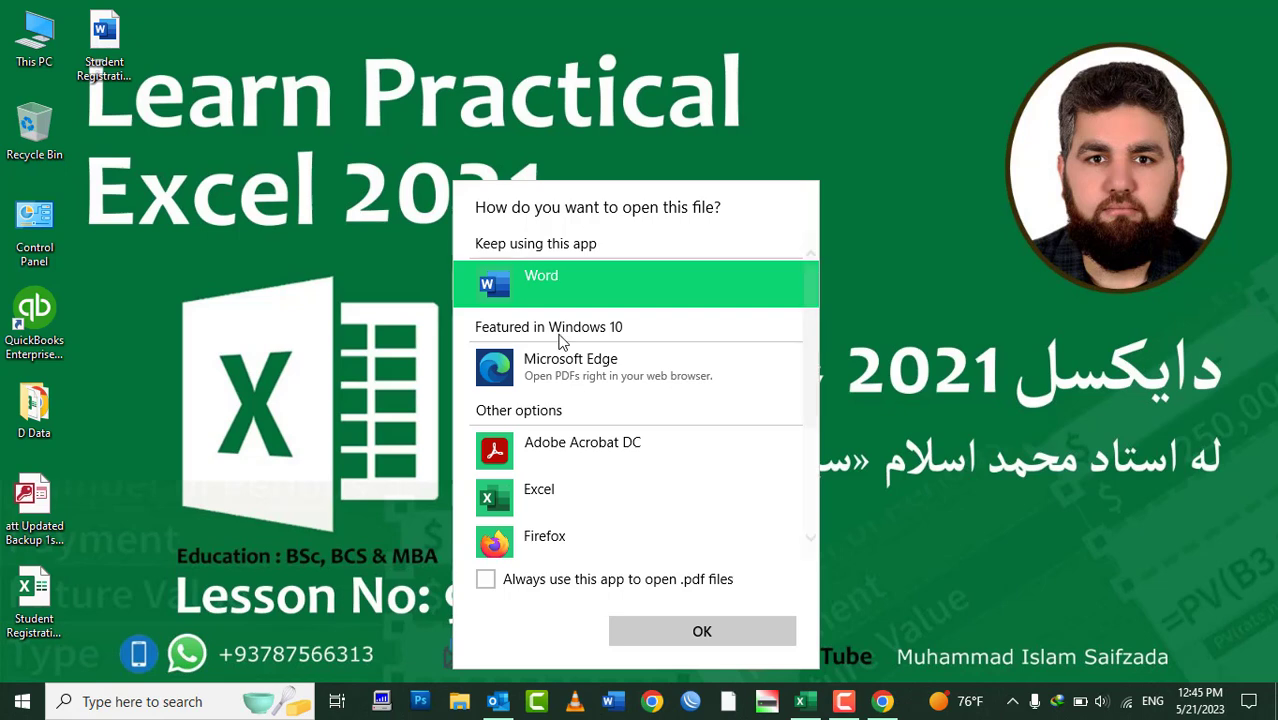
click(577, 462)
click(555, 588)
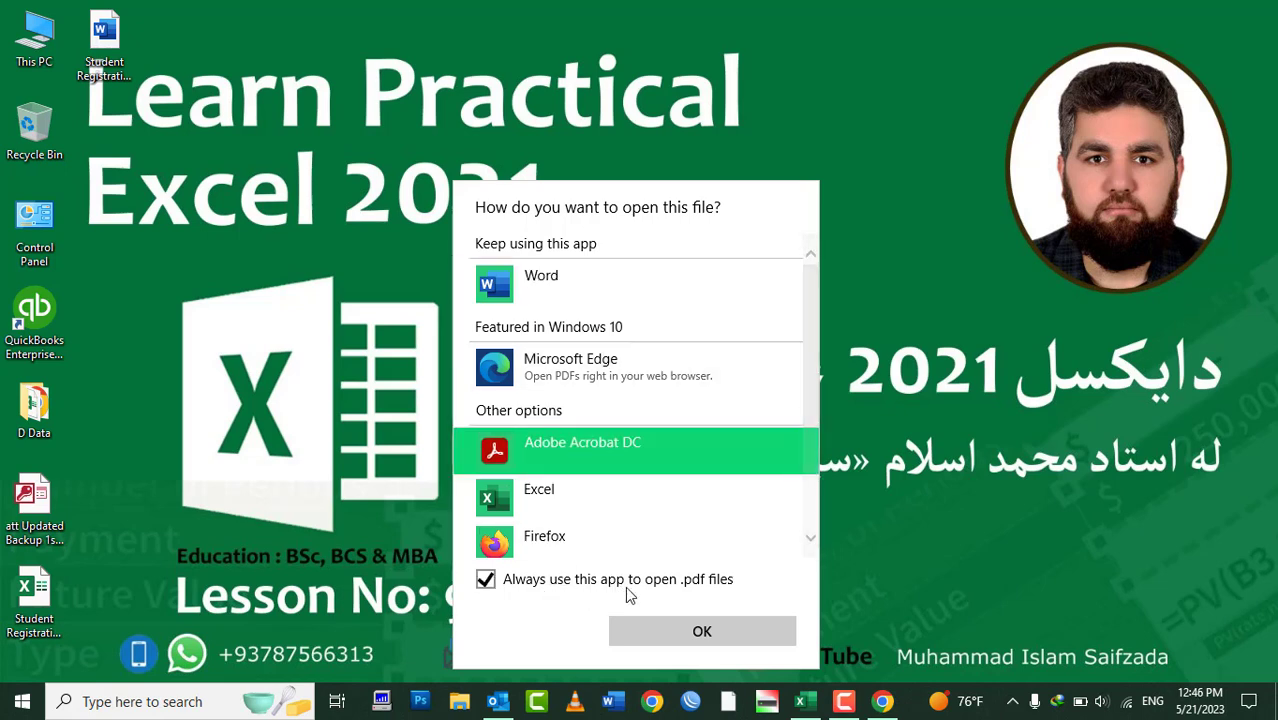
click(689, 633)
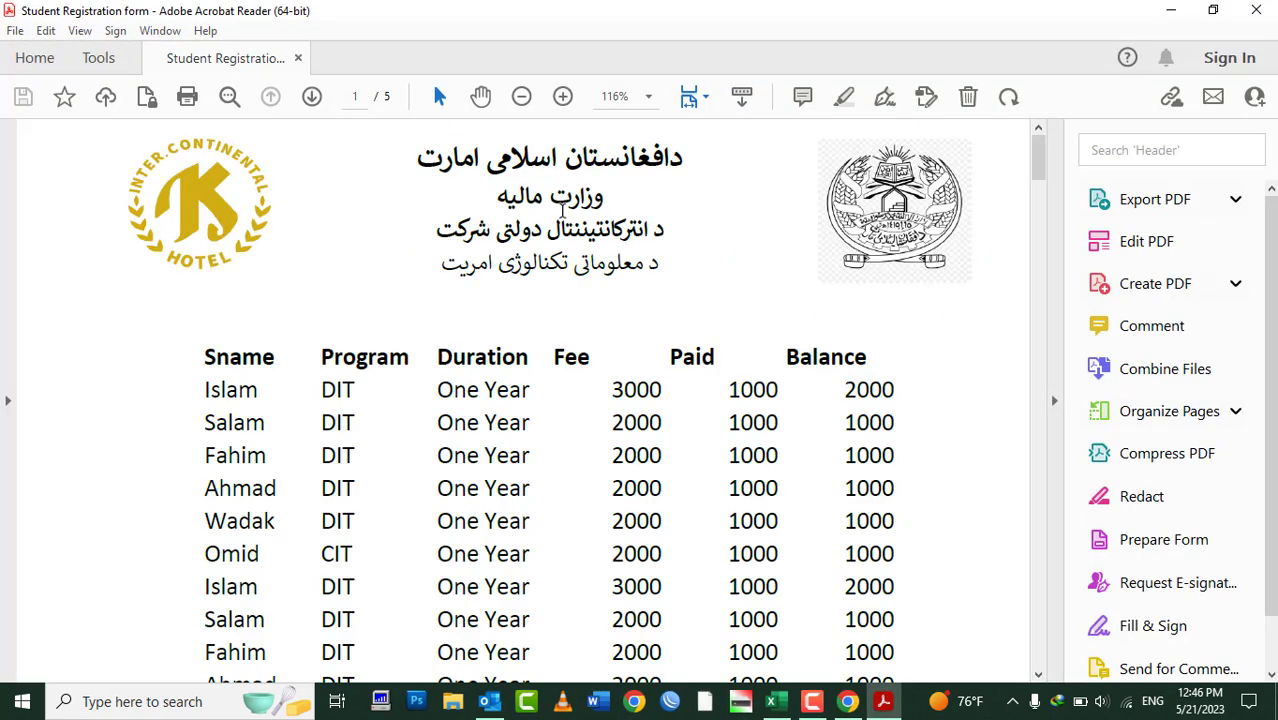
click(1256, 10)
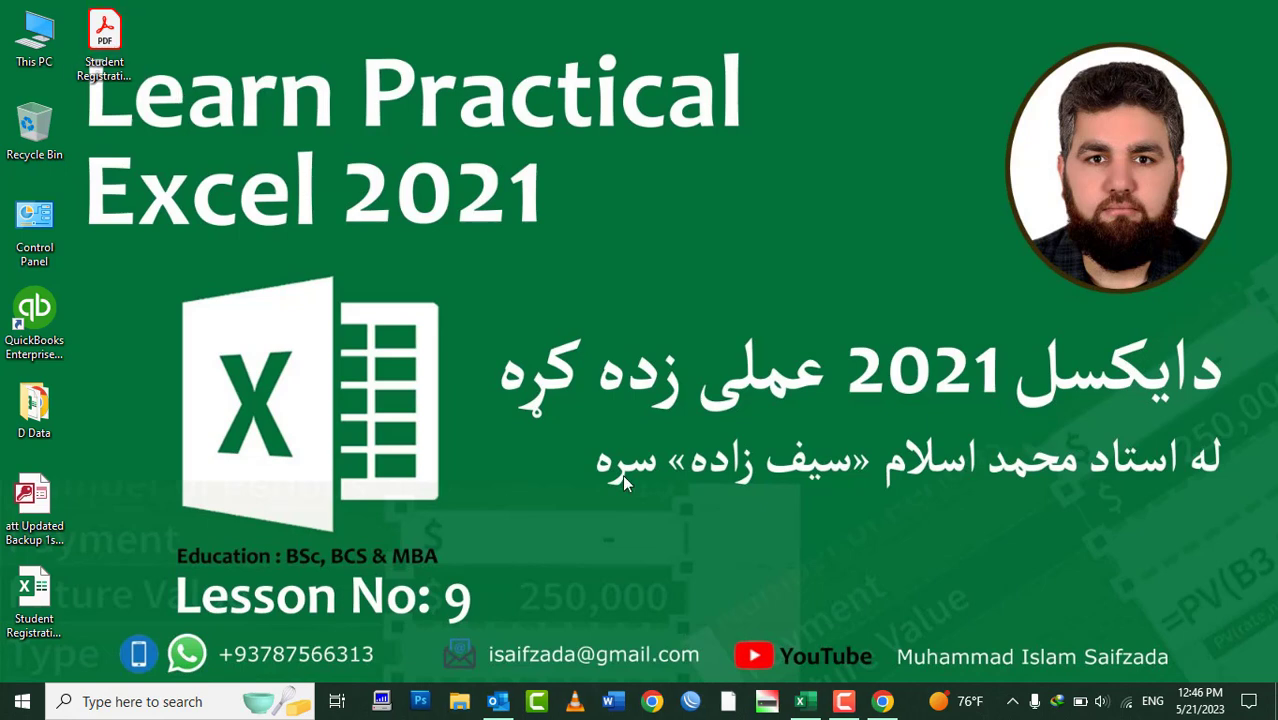
click(800, 701)
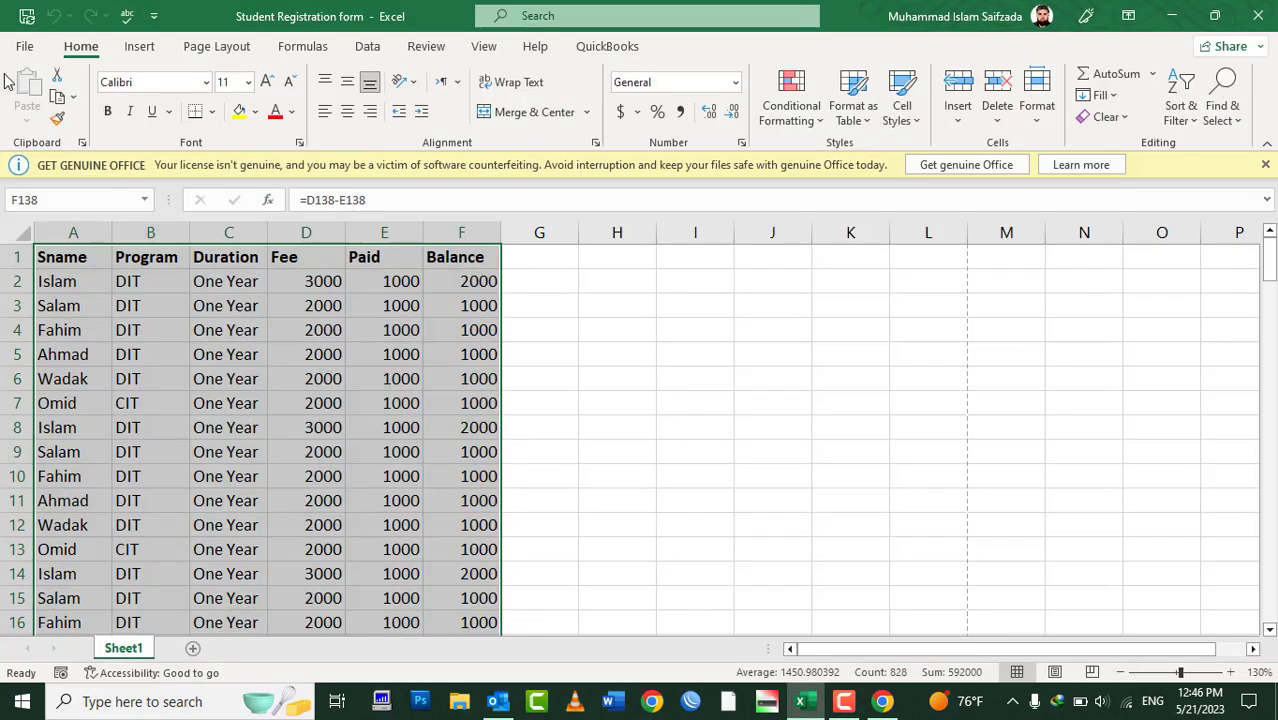
Save a copy of the workbook to the Desktop as an Excel 97-2003 Workbook via Change File Type
click(14, 50)
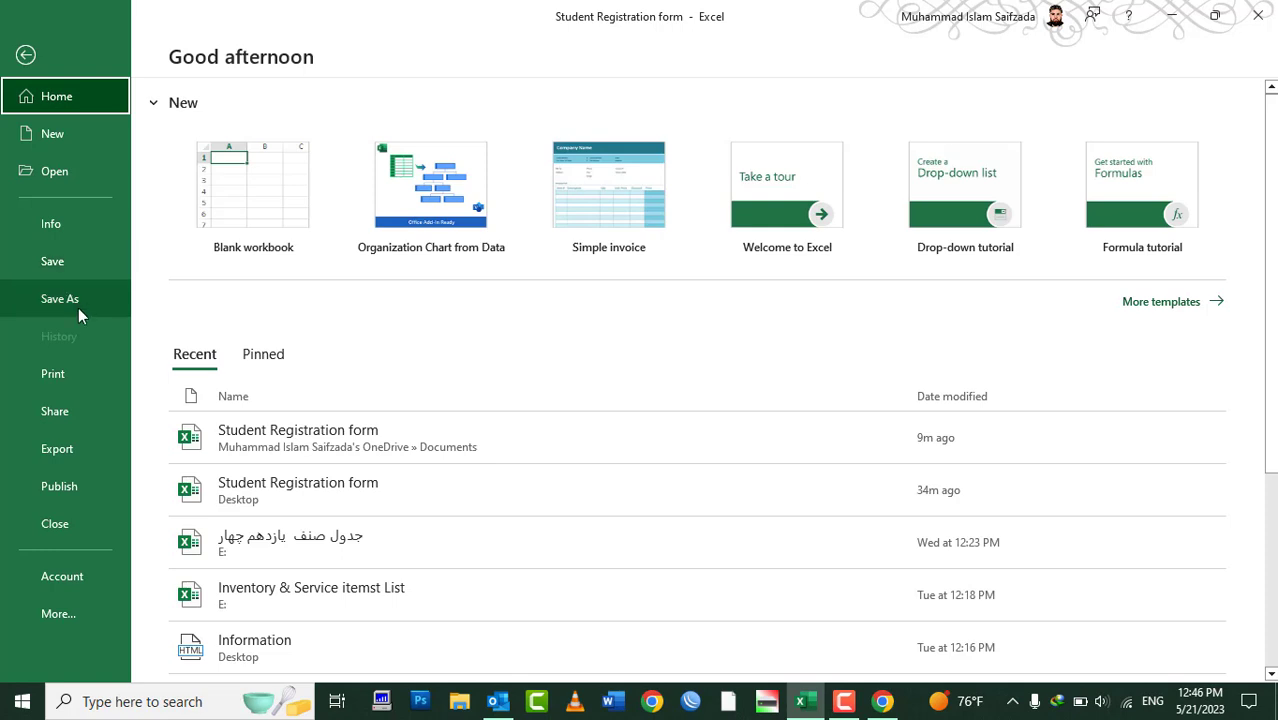
click(74, 451)
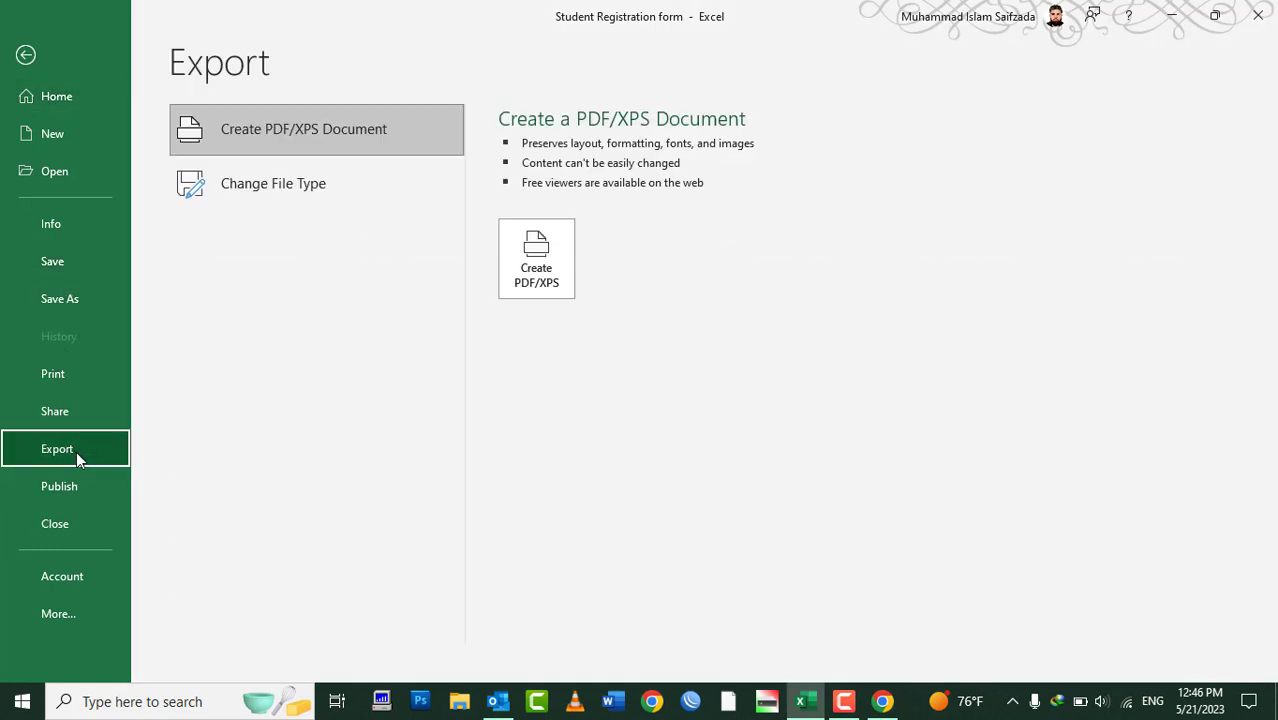
click(333, 193)
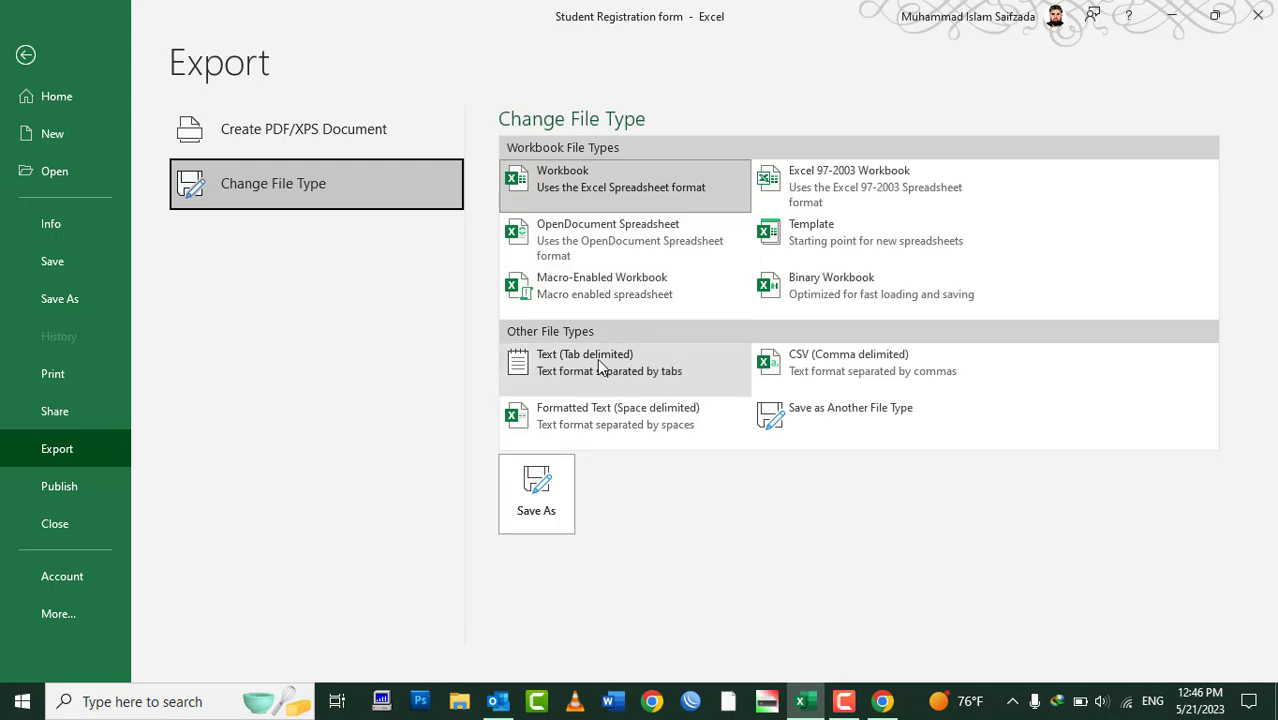
click(822, 194)
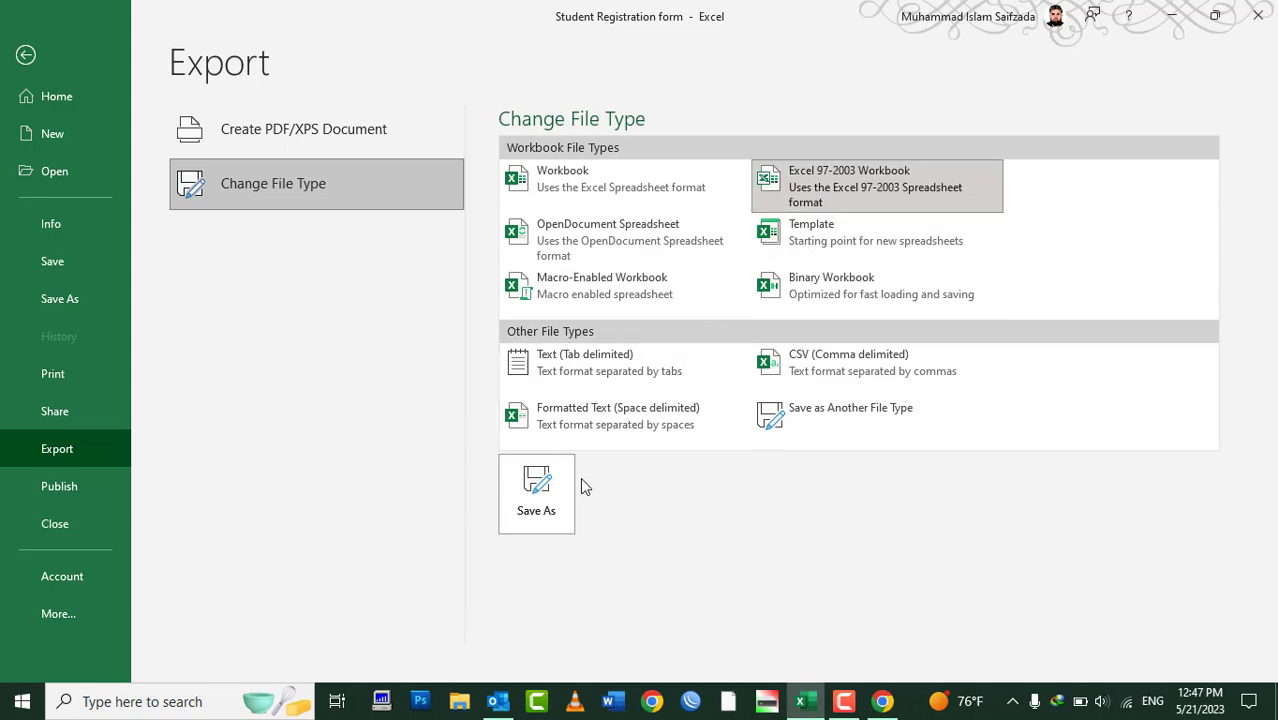
click(555, 508)
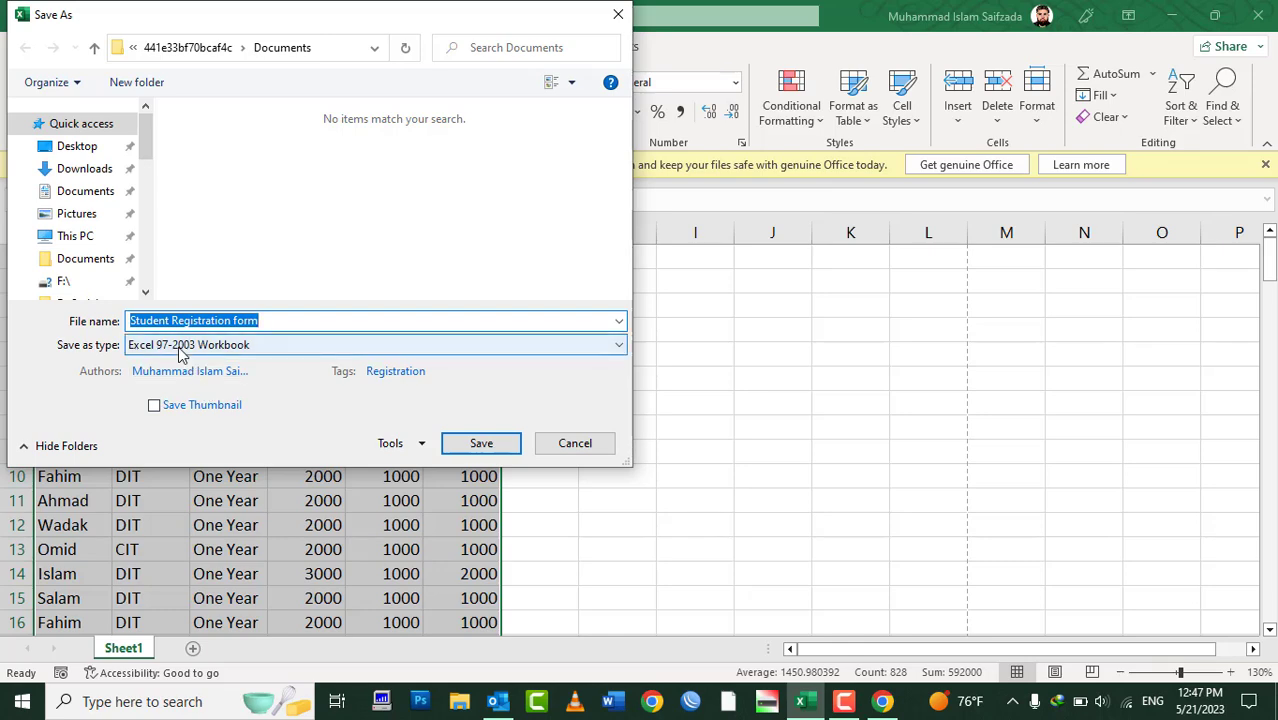
click(77, 146)
click(481, 443)
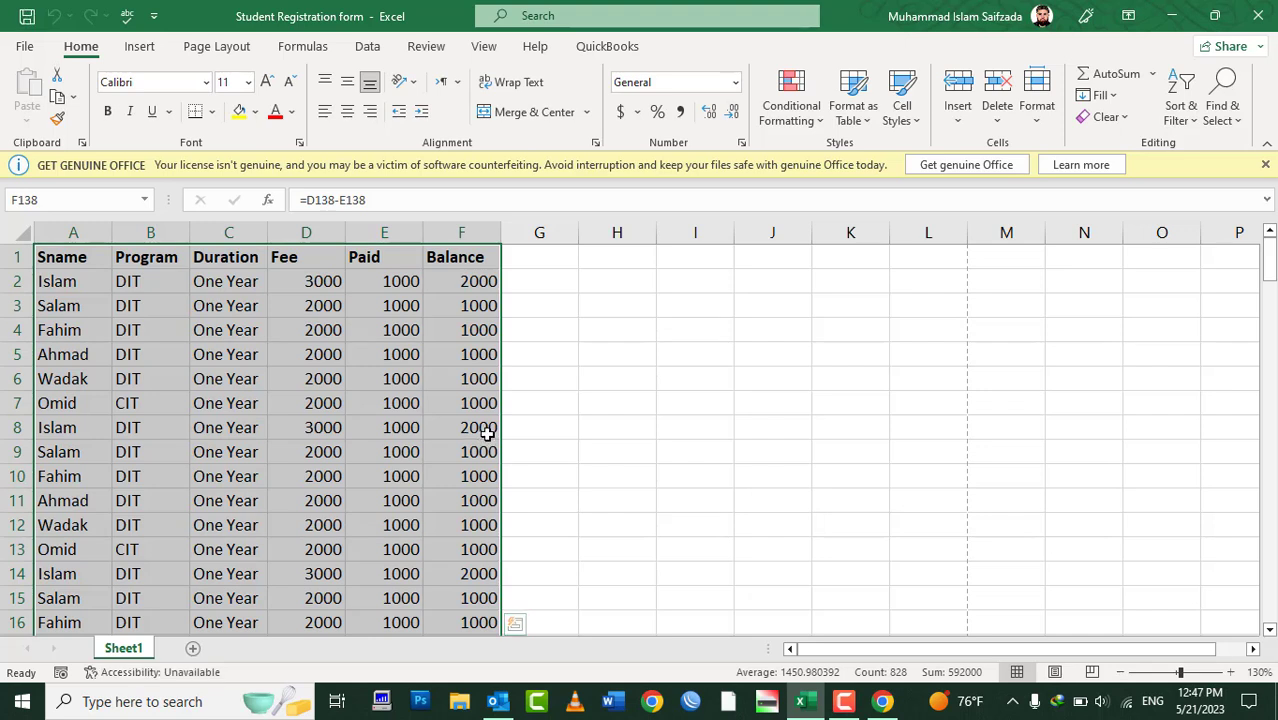
Deselect the table and open Save As via Save as Another File Type, with the type set to PDF
click(50, 266)
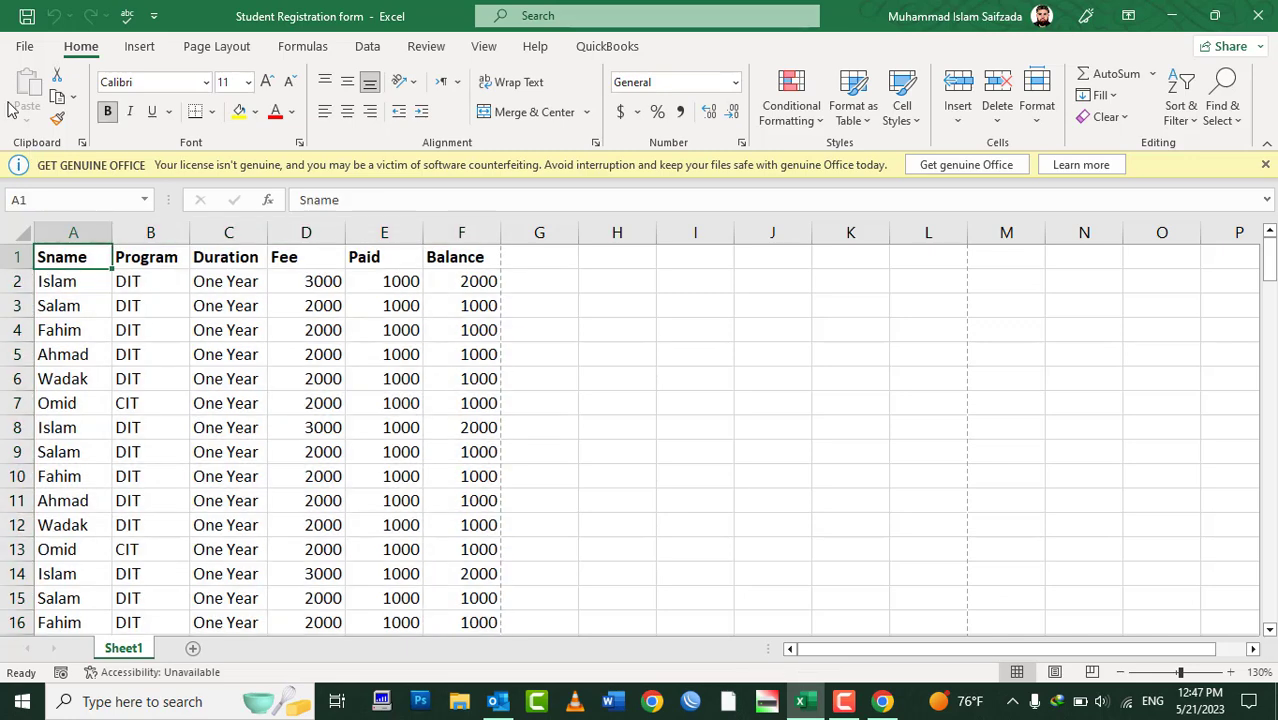
click(16, 46)
click(76, 452)
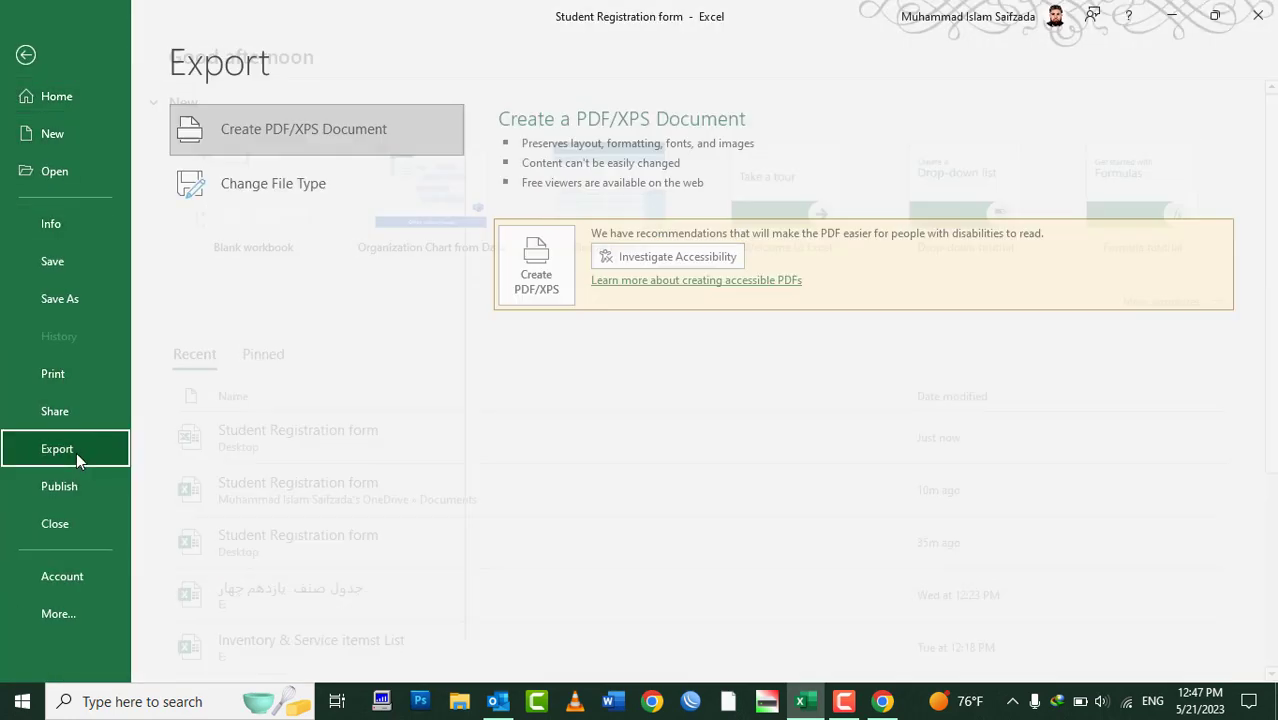
click(280, 195)
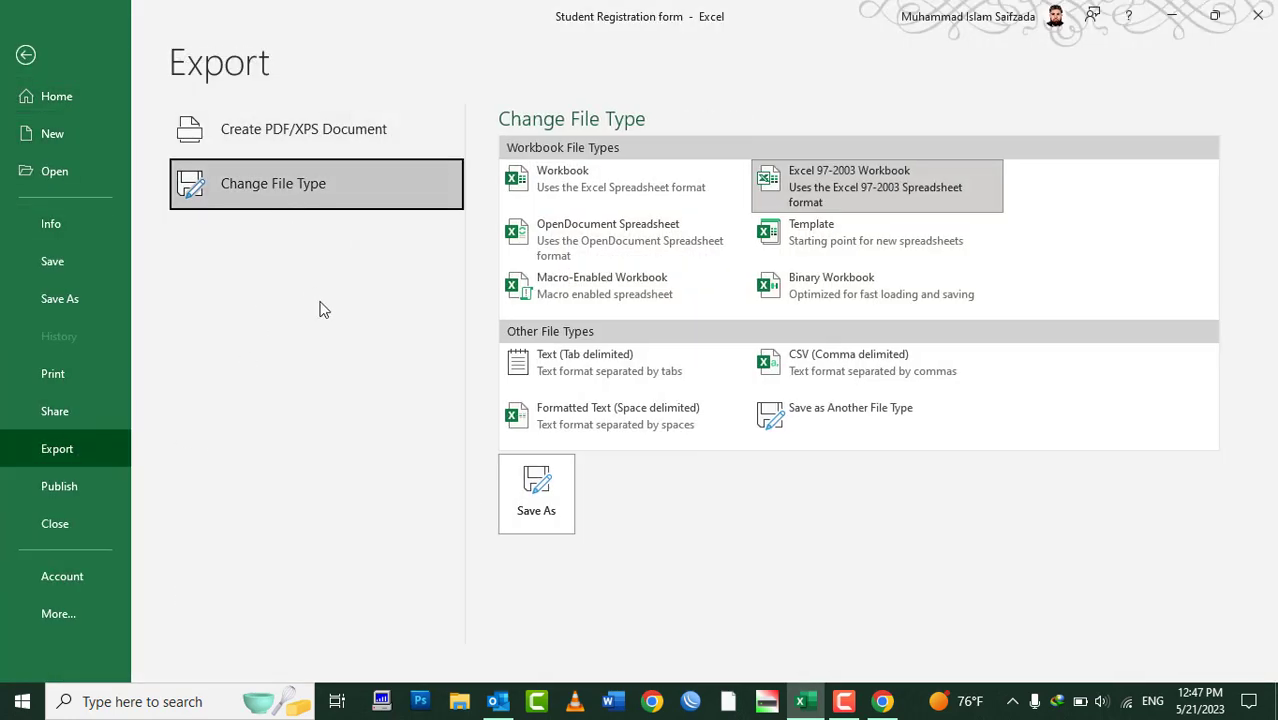
click(593, 199)
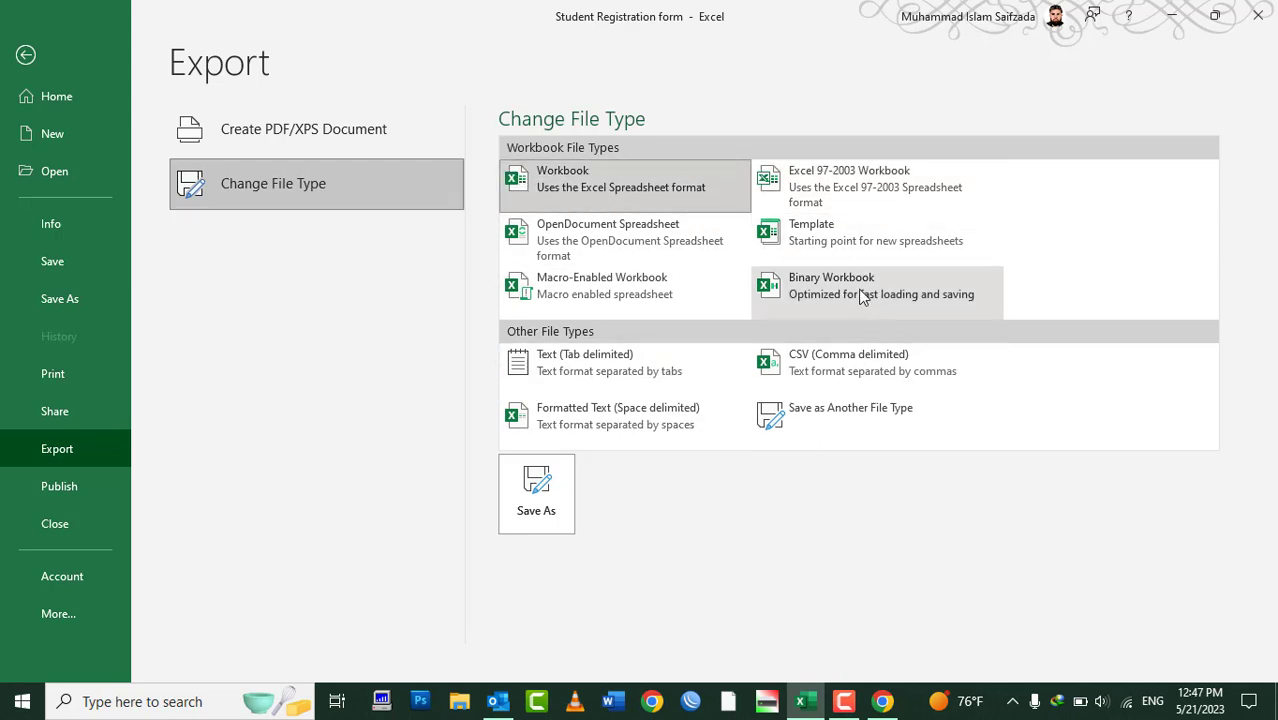
click(827, 430)
click(573, 503)
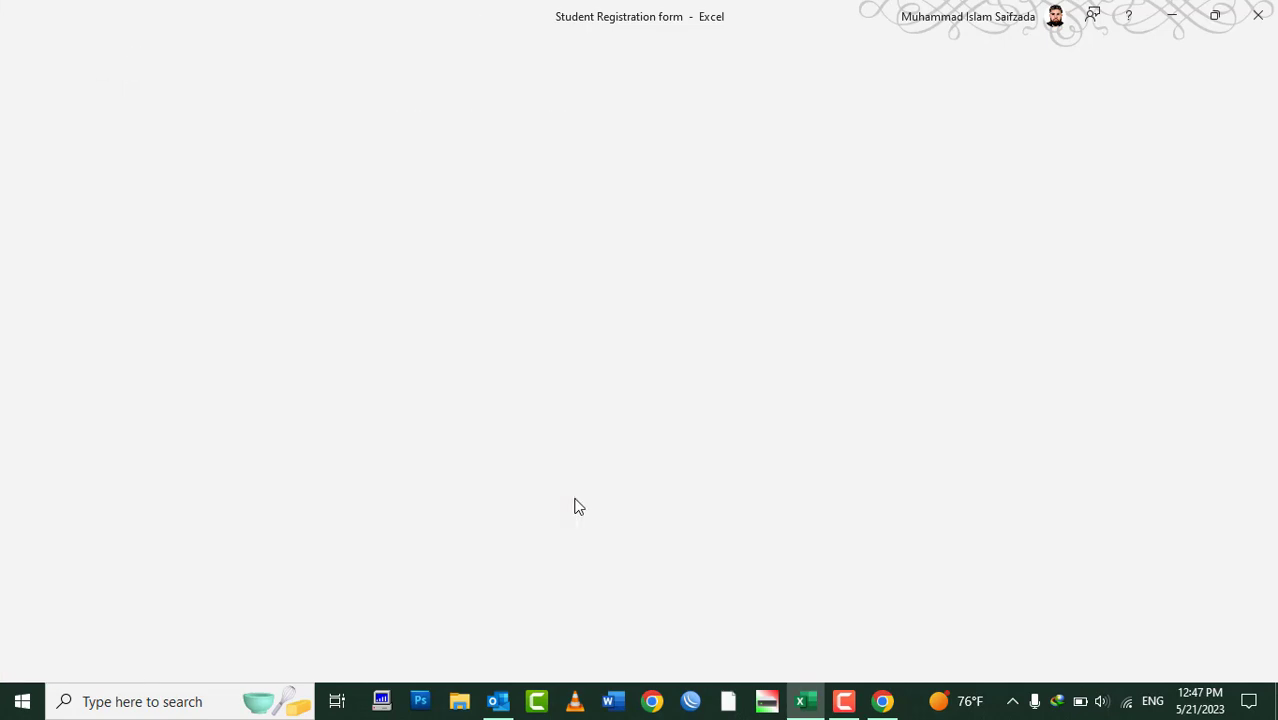
click(214, 345)
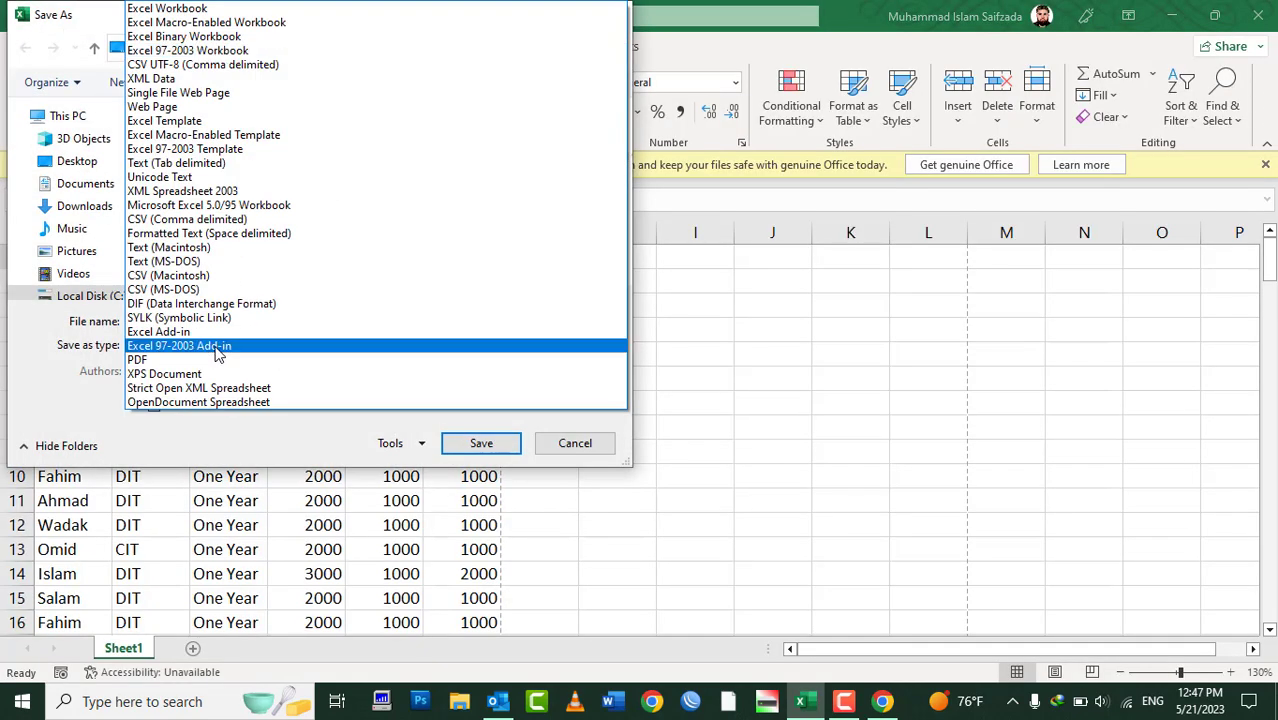
click(175, 361)
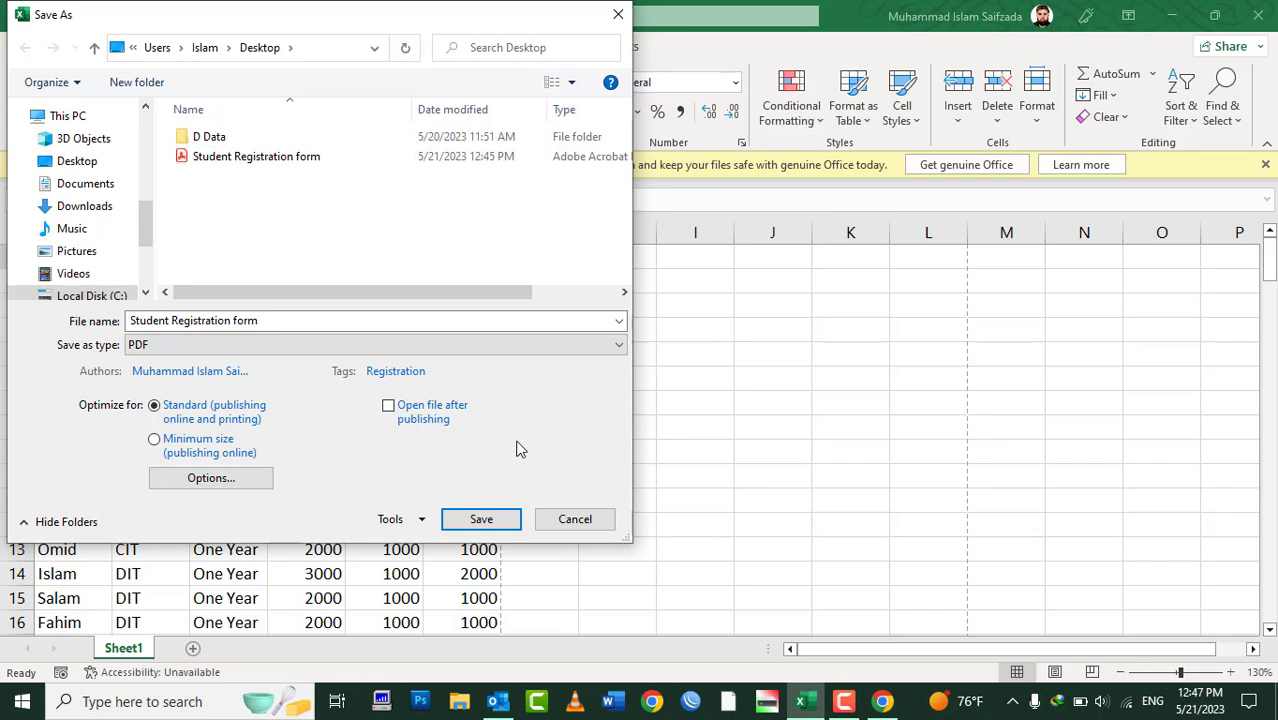
Limit the PDF to pages 1 to 1 in Options, then save, overwriting Student Registration form.pdf
click(234, 486)
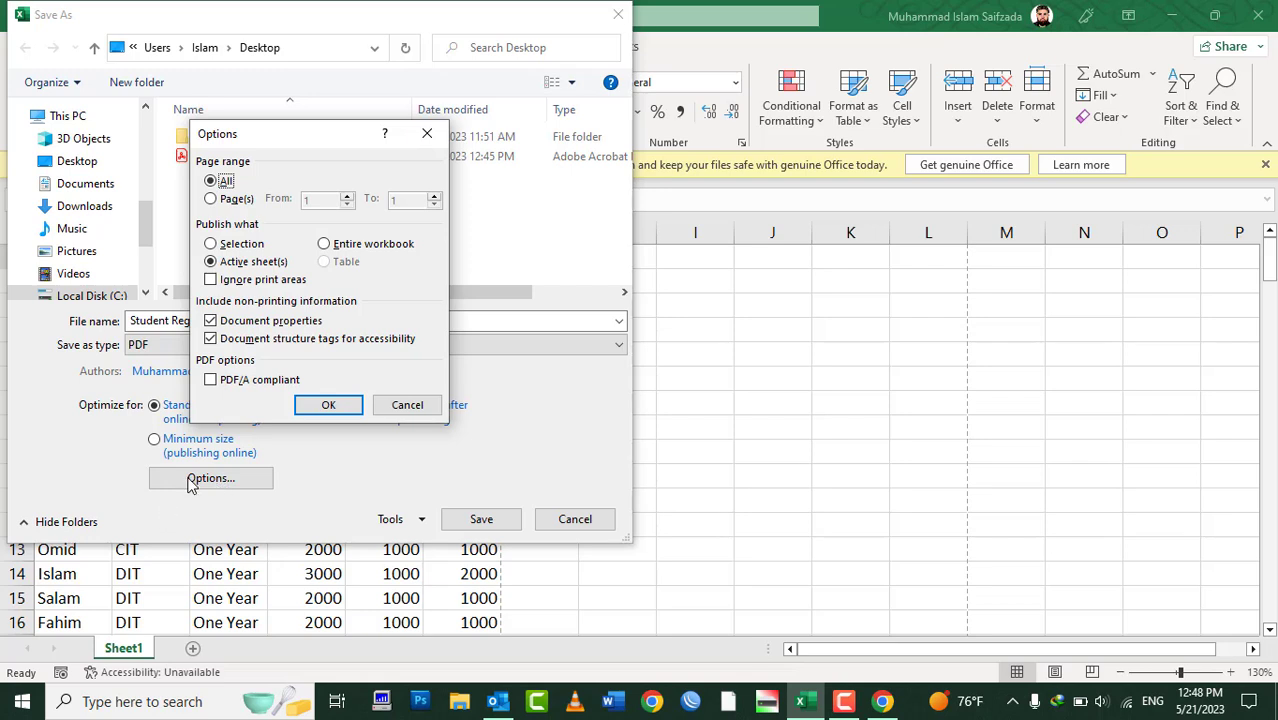
click(246, 202)
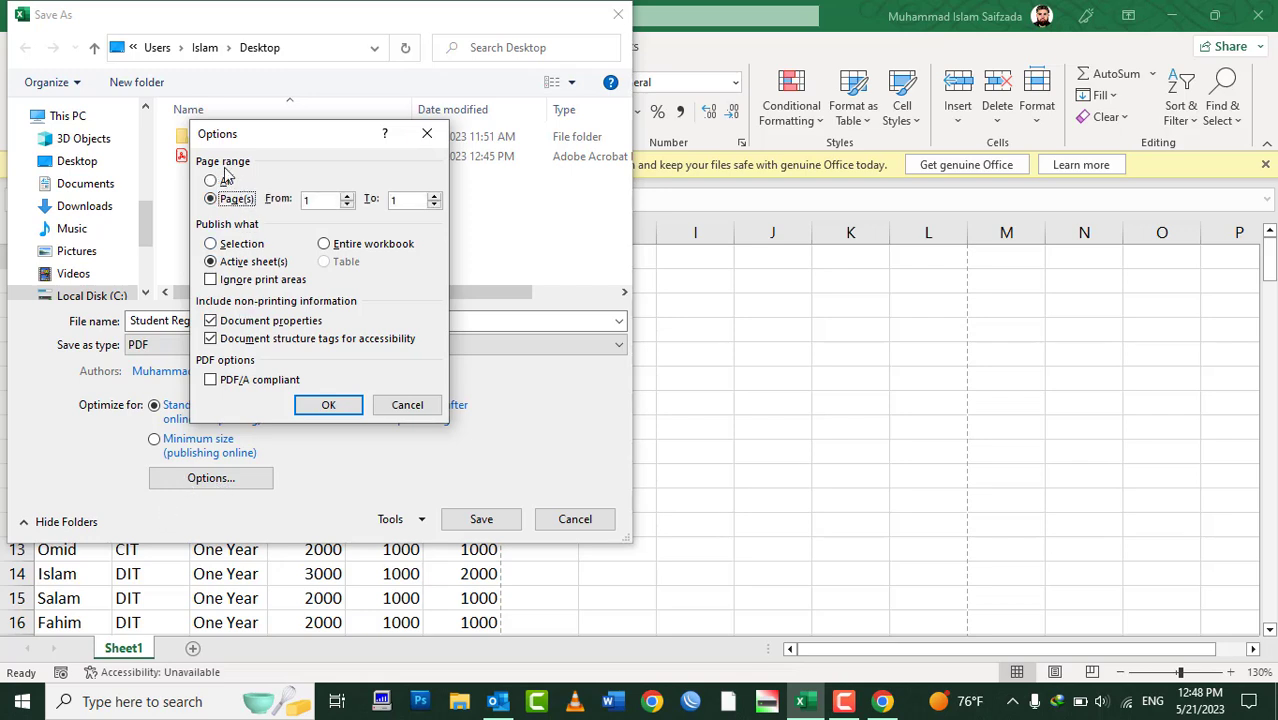
click(226, 183)
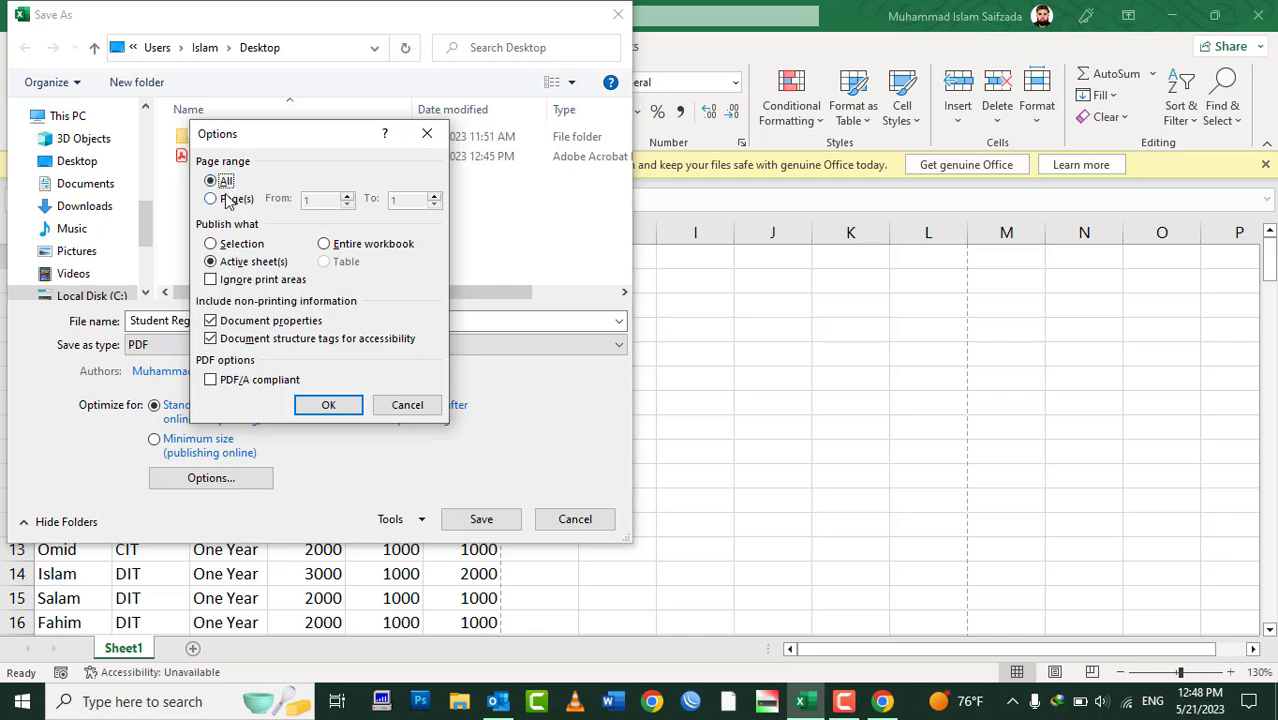
click(228, 200)
click(325, 200)
click(410, 200)
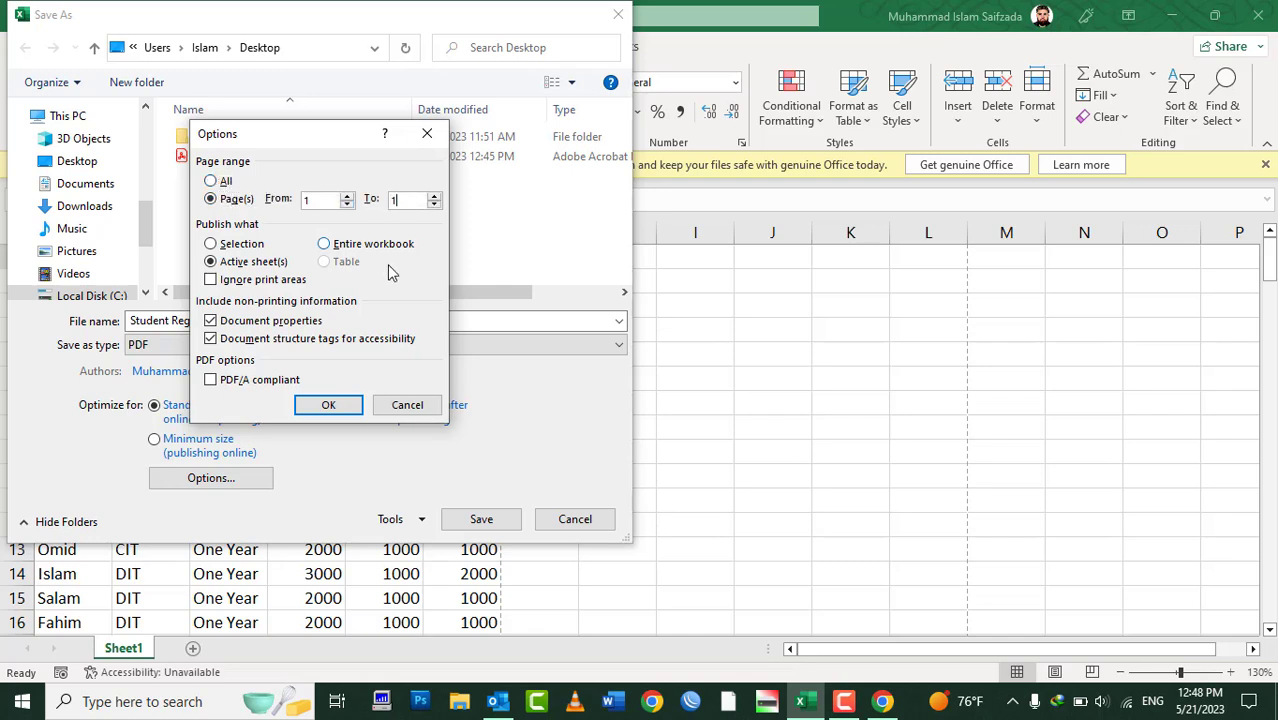
click(326, 404)
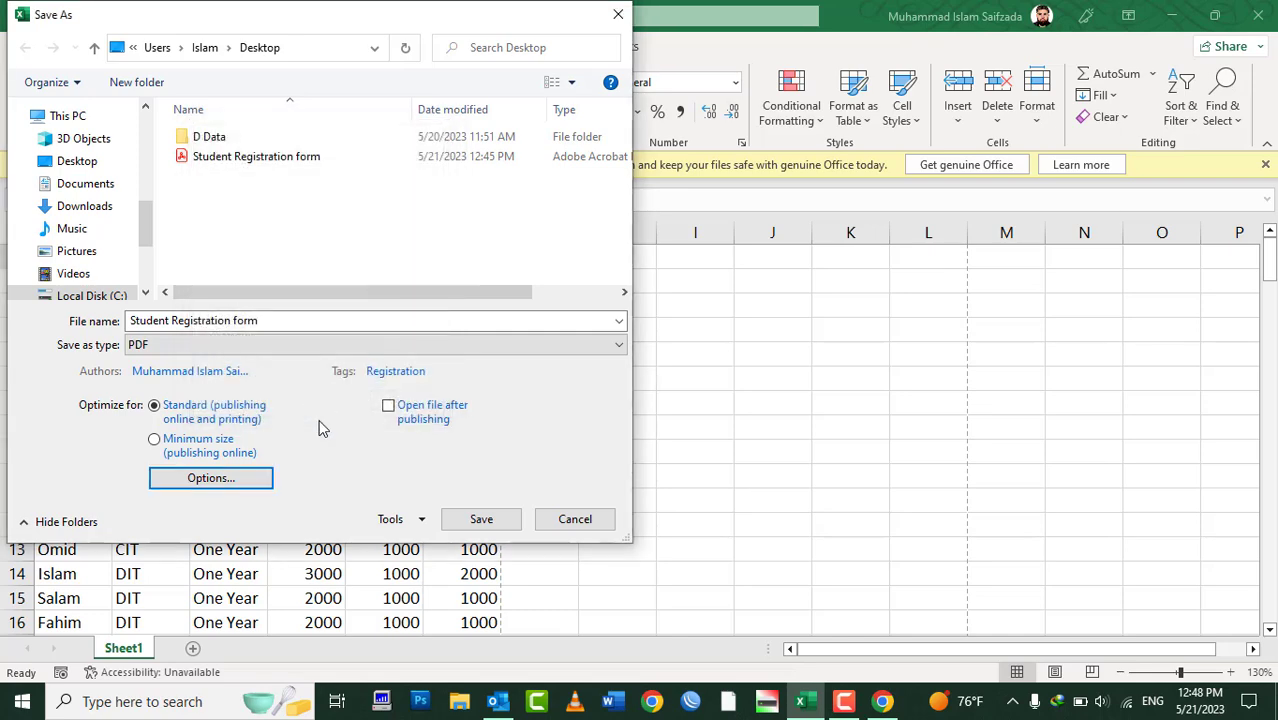
click(447, 514)
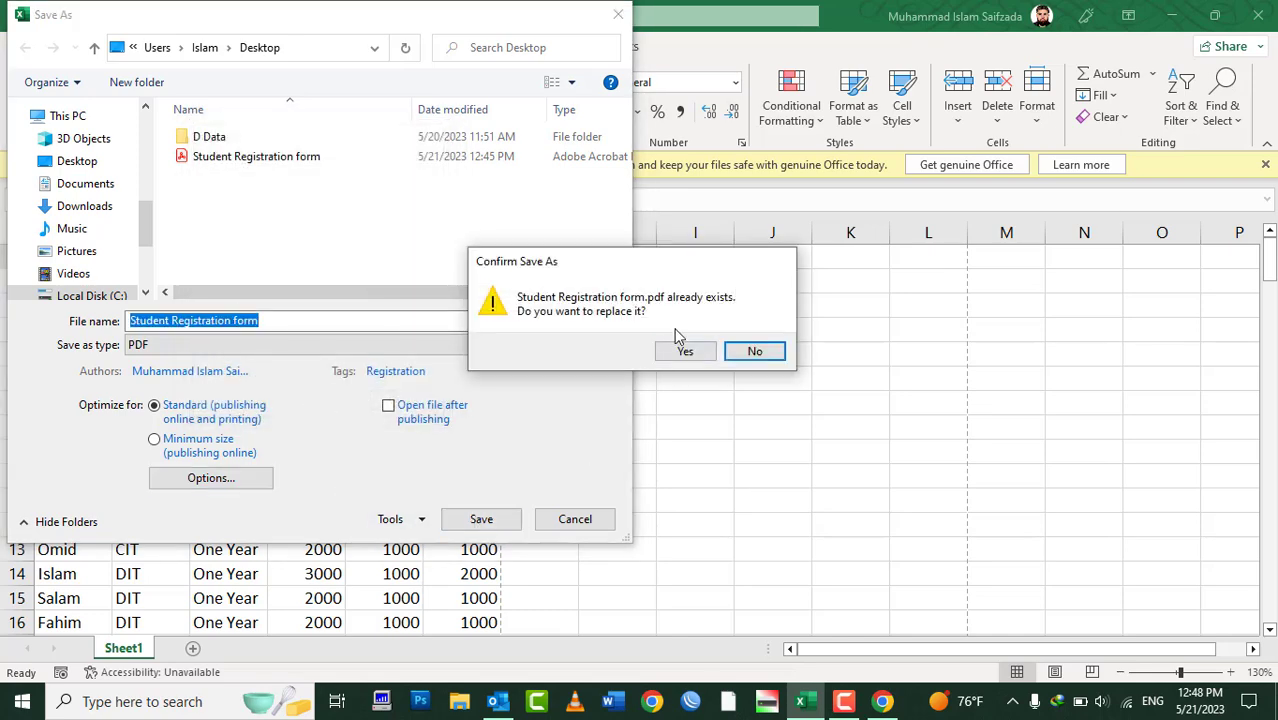
click(685, 350)
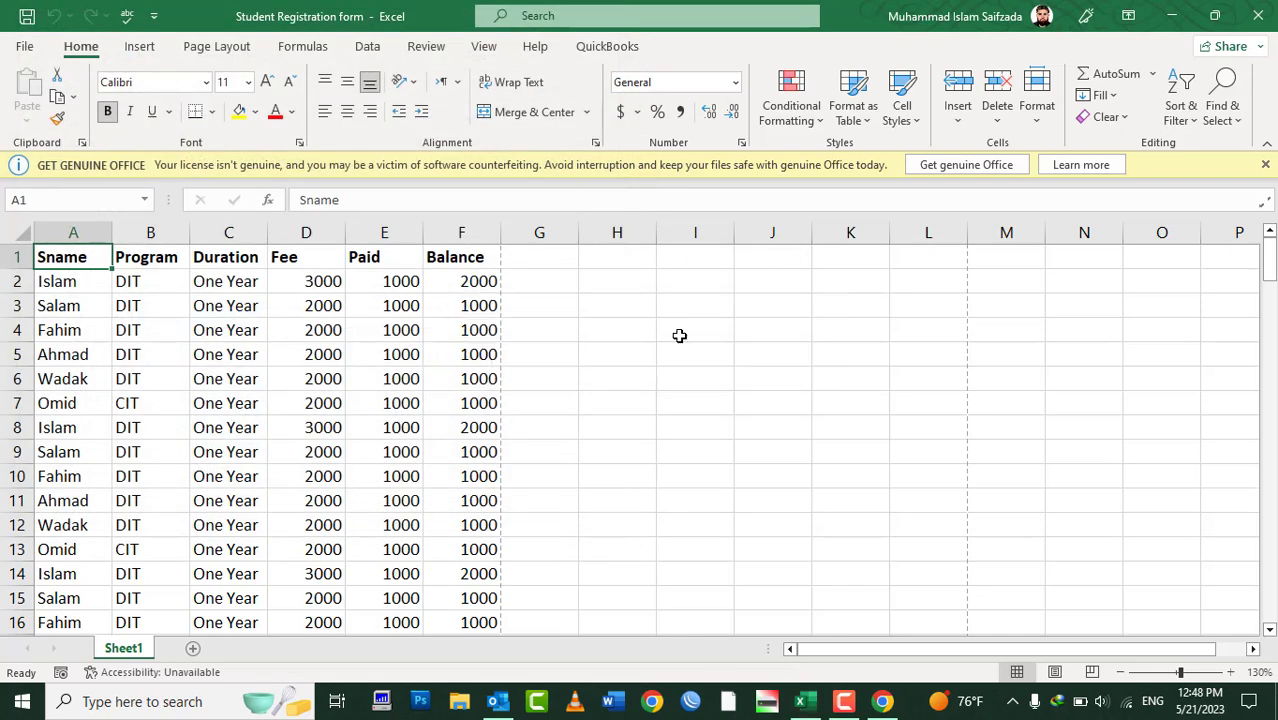
Open the one-page Student Registration form PDF from the desktop, scroll through its table, and close it
click(1165, 16)
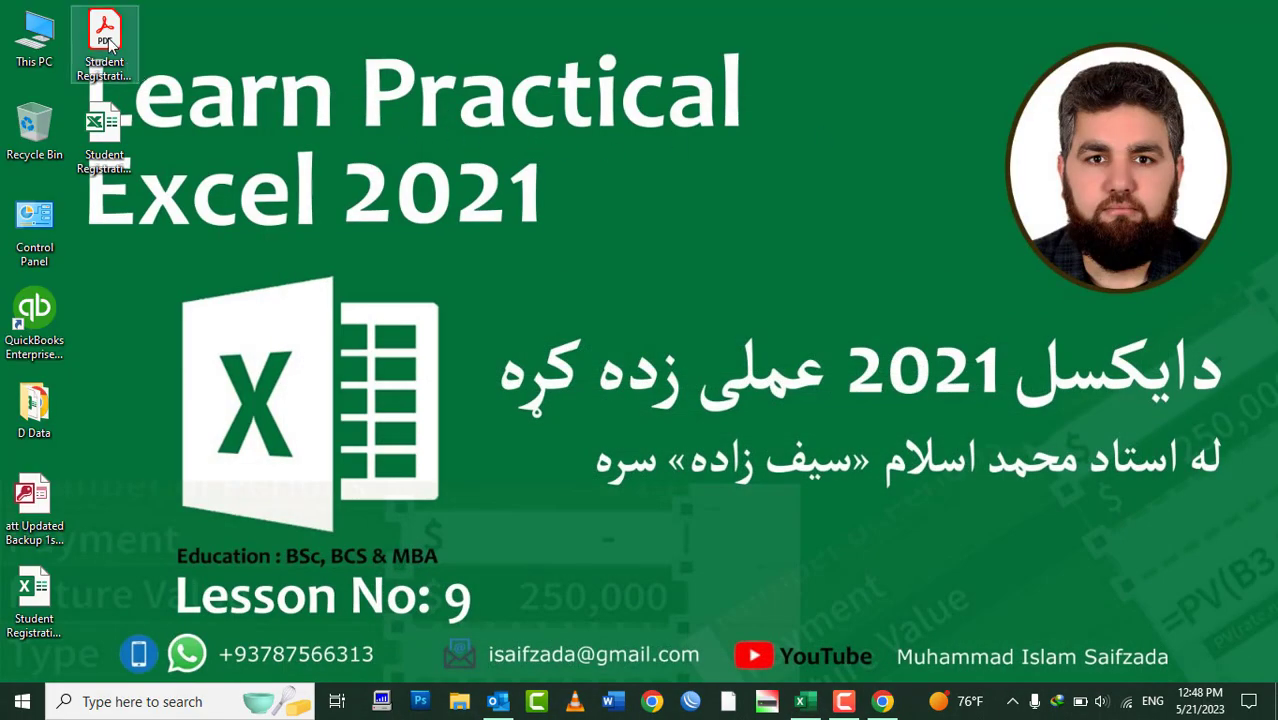
double_click(108, 38)
scroll(682, 380, down, 5)
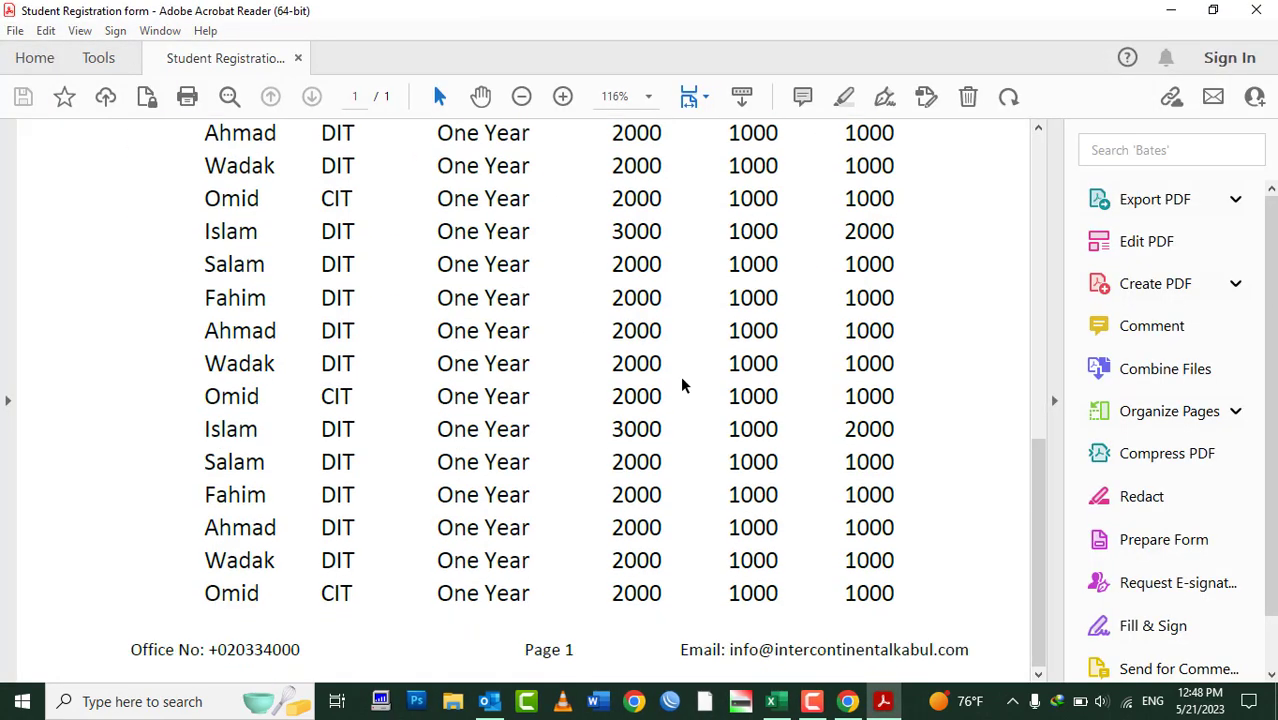
scroll(680, 375, up, 5)
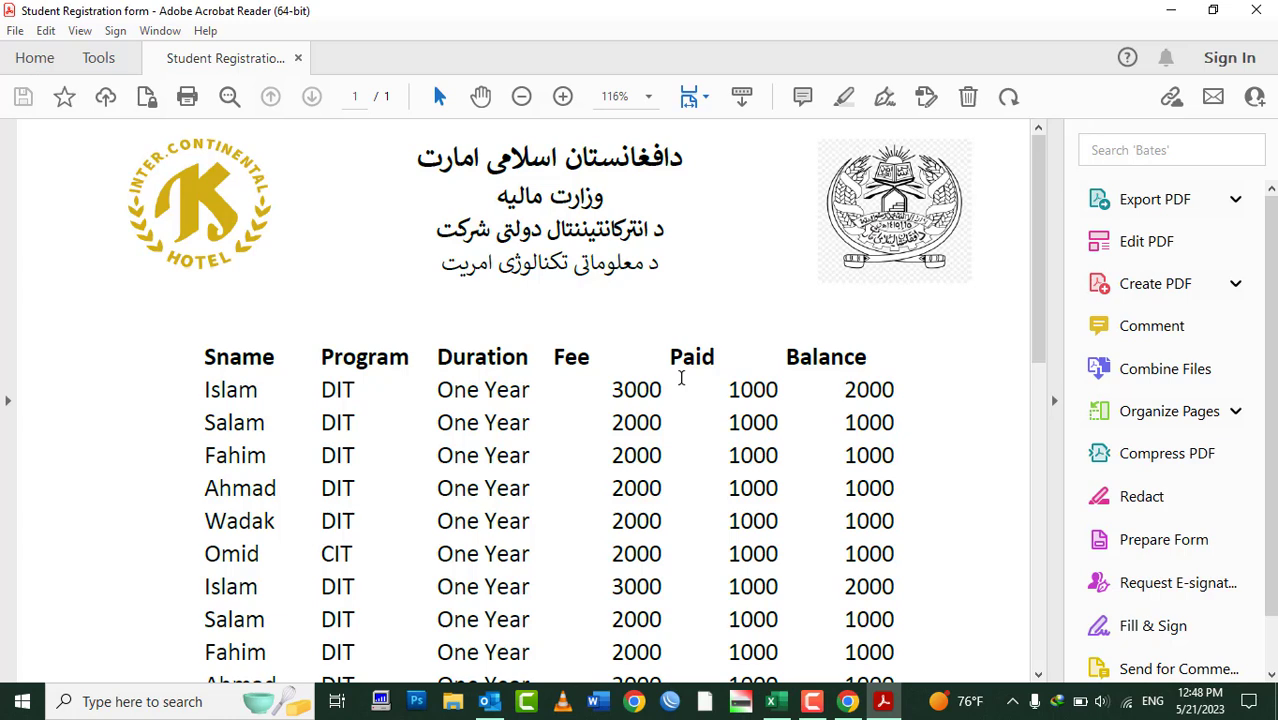
click(1254, 12)
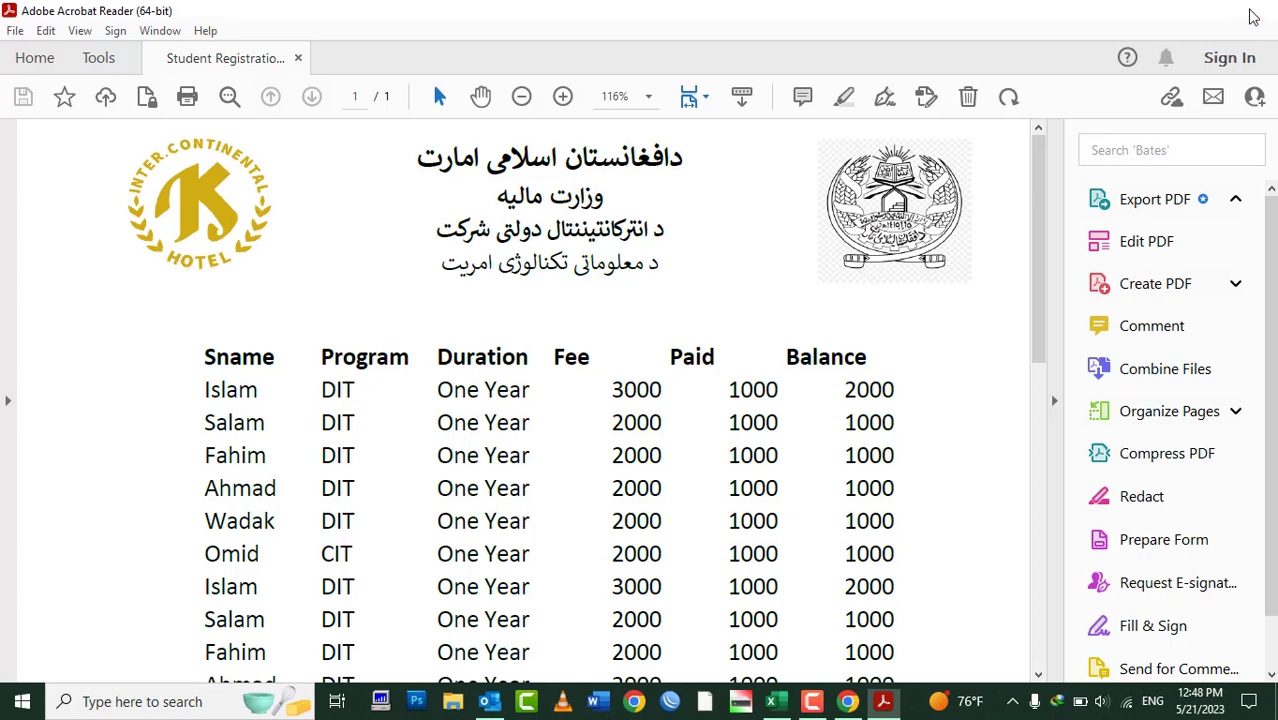